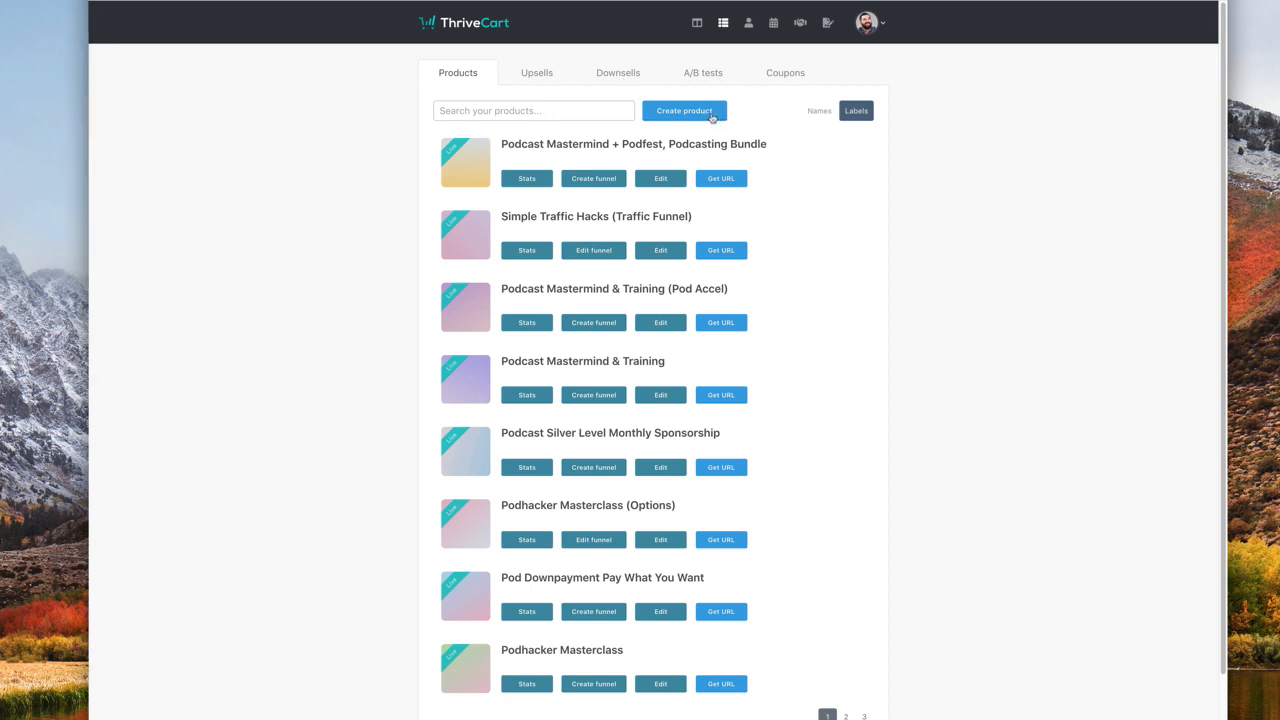
# - Start a new digital product named 'Test Product' with the label 'Test Producr'
pyautogui.click(722, 113)
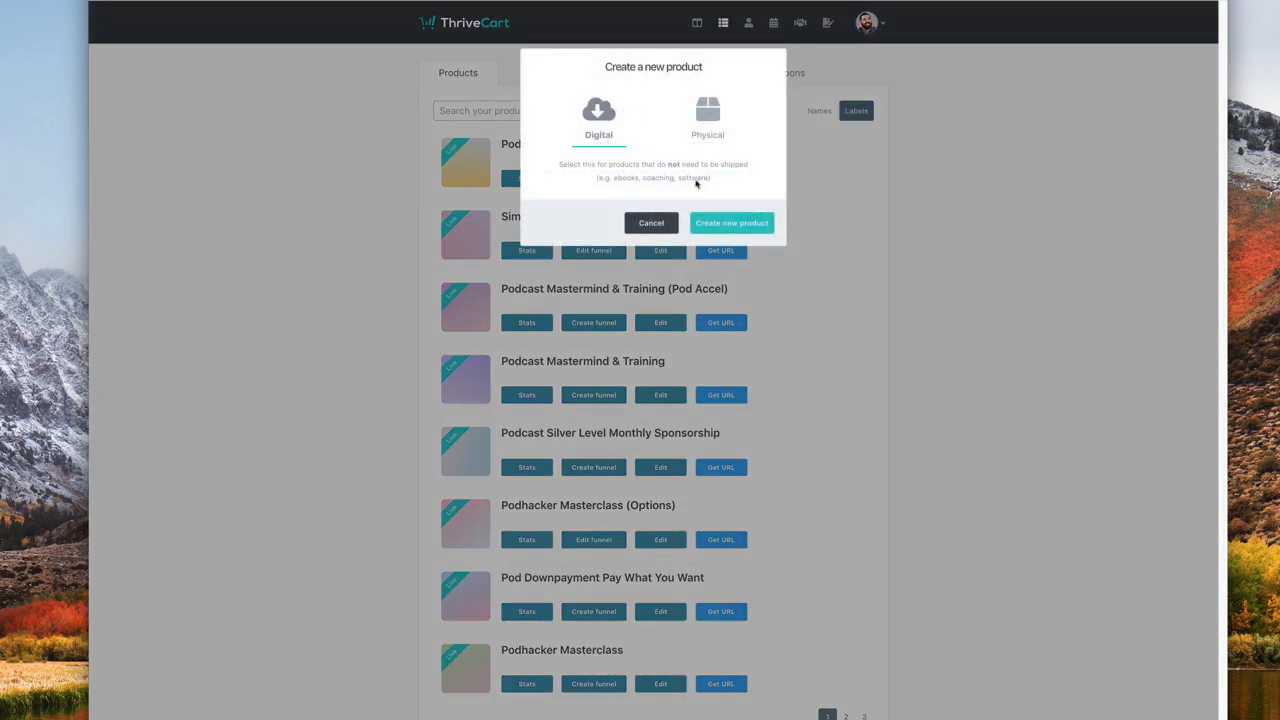
pyautogui.click(749, 228)
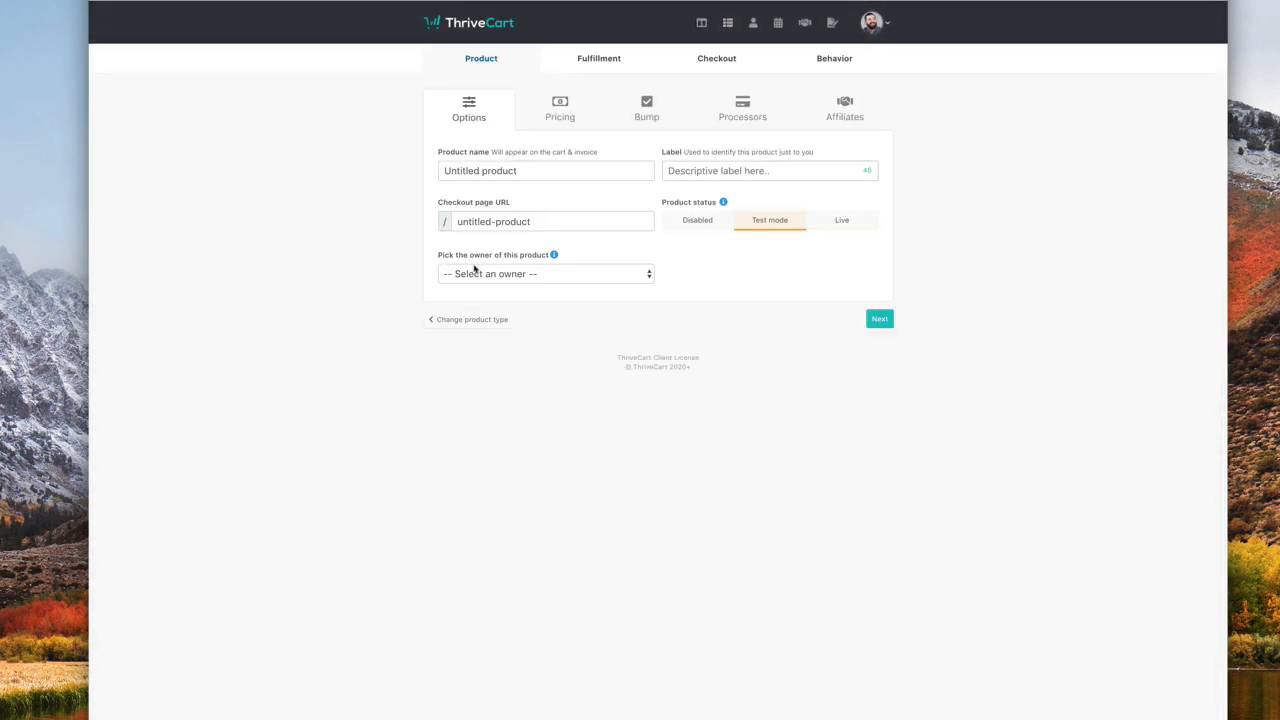
pyautogui.click(525, 172)
pyautogui.press('super+a')
pyautogui.press('BackSpace')
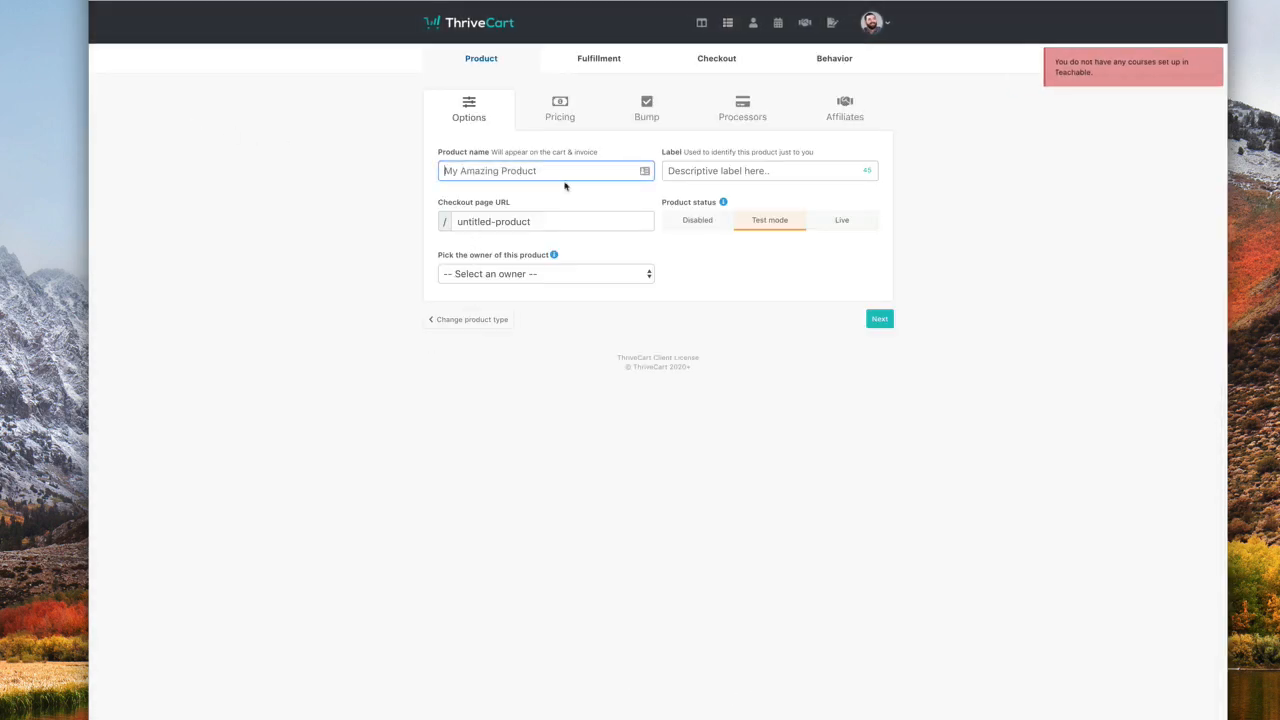
pyautogui.write('Test Product')
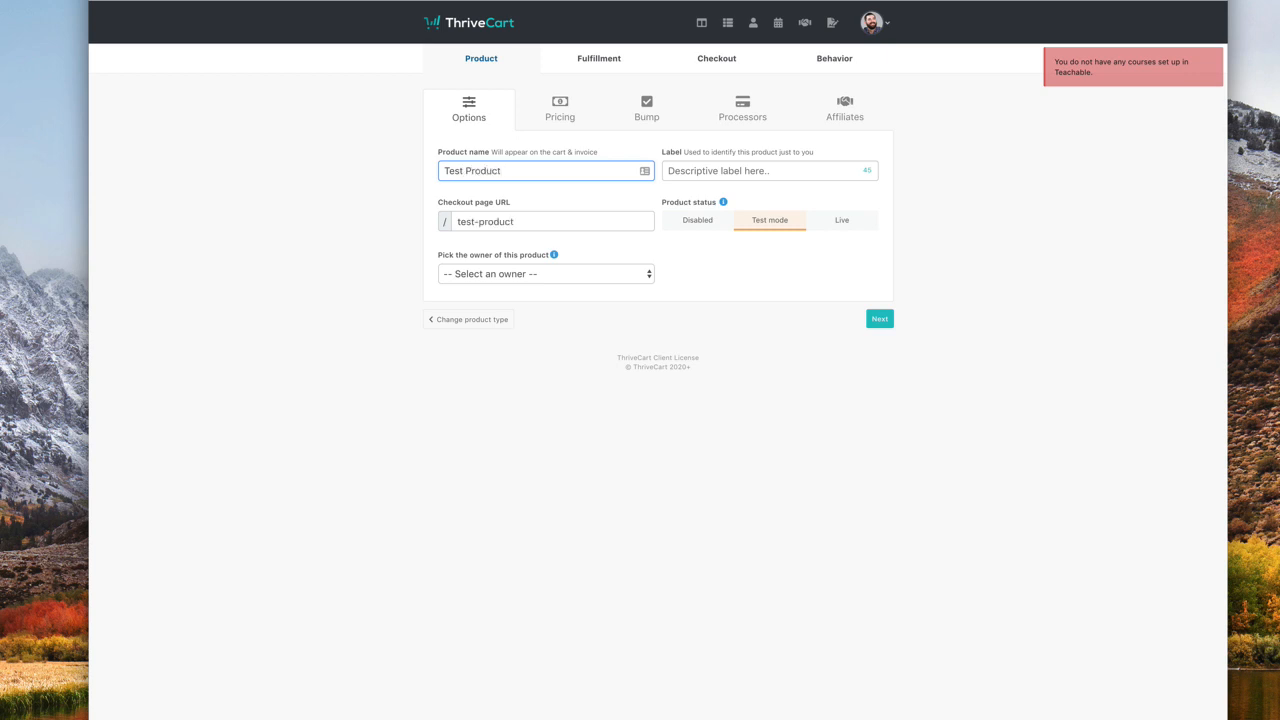
pyautogui.press('Tab')
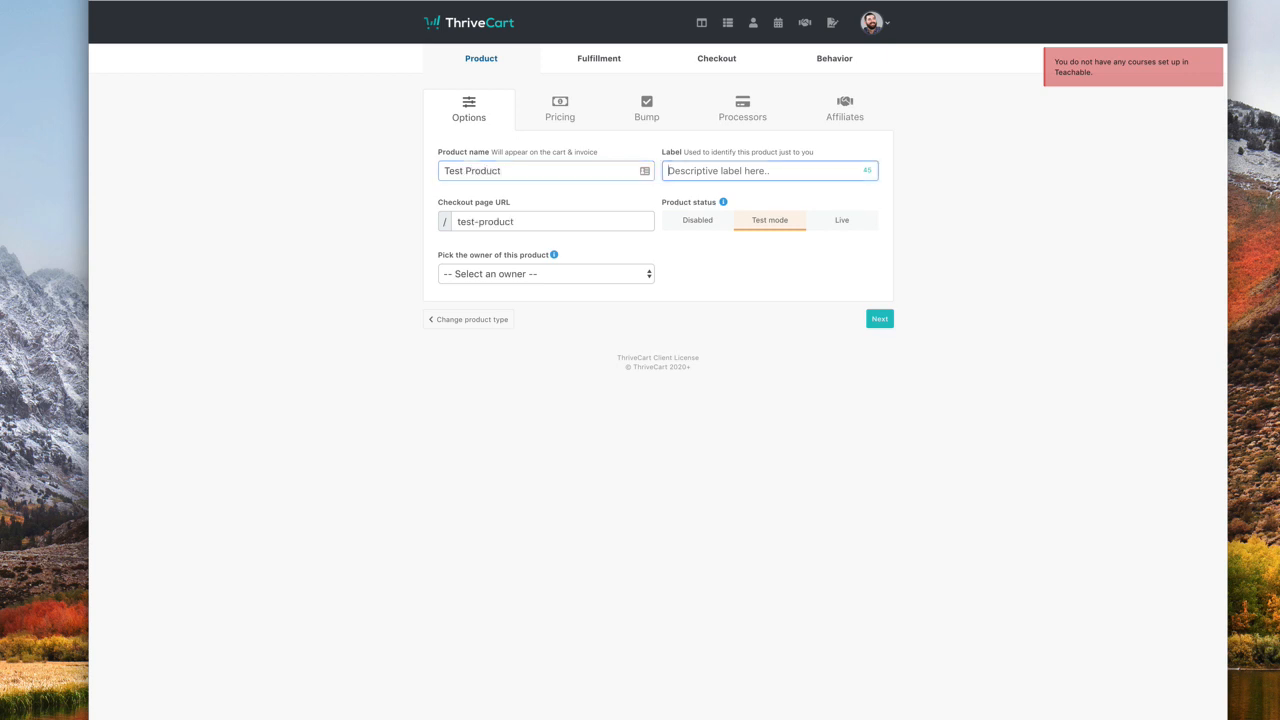
pyautogui.write('Test Producr')
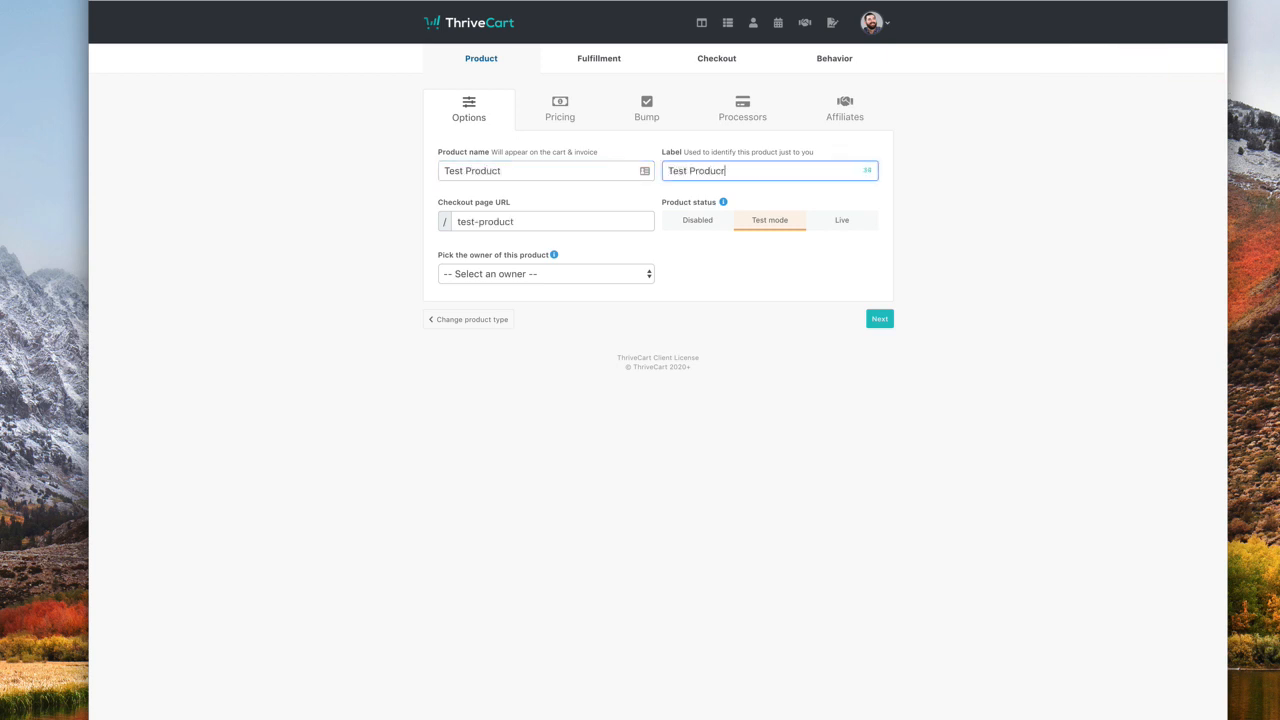
# - Make your own account the product owner and set the status to Live
pyautogui.click(528, 277)
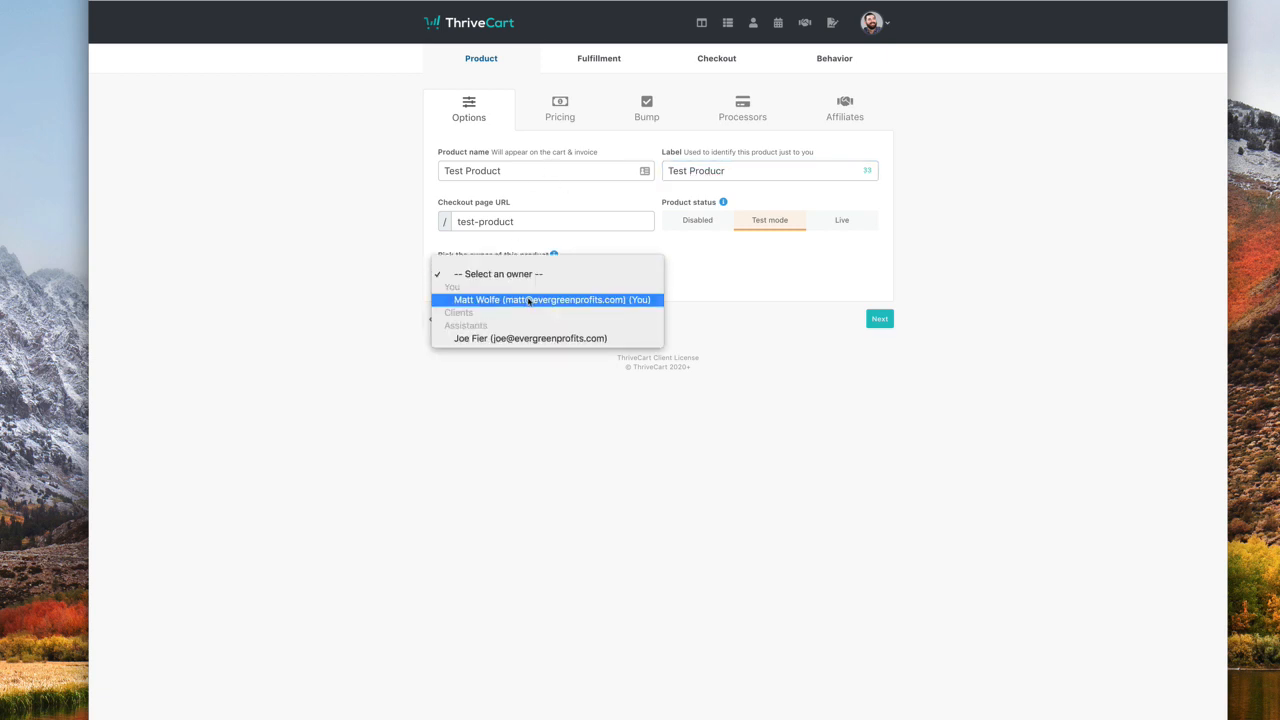
pyautogui.click(525, 300)
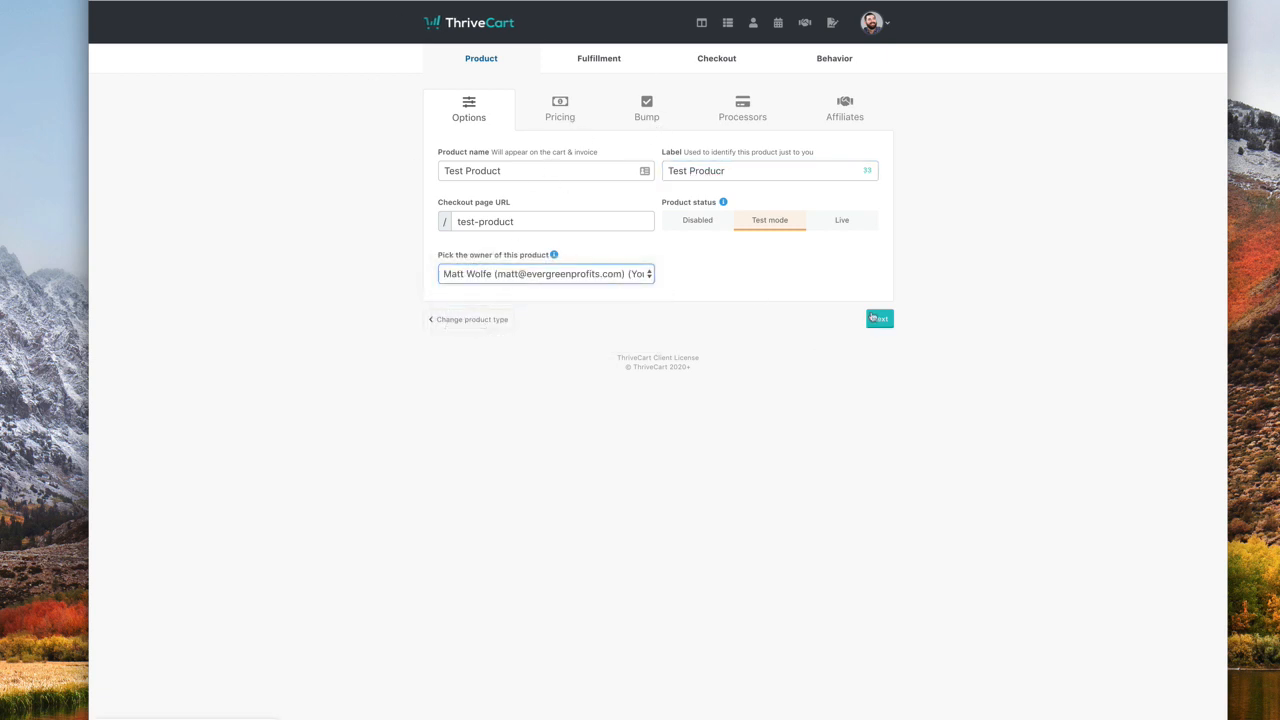
pyautogui.click(841, 222)
pyautogui.click(873, 318)
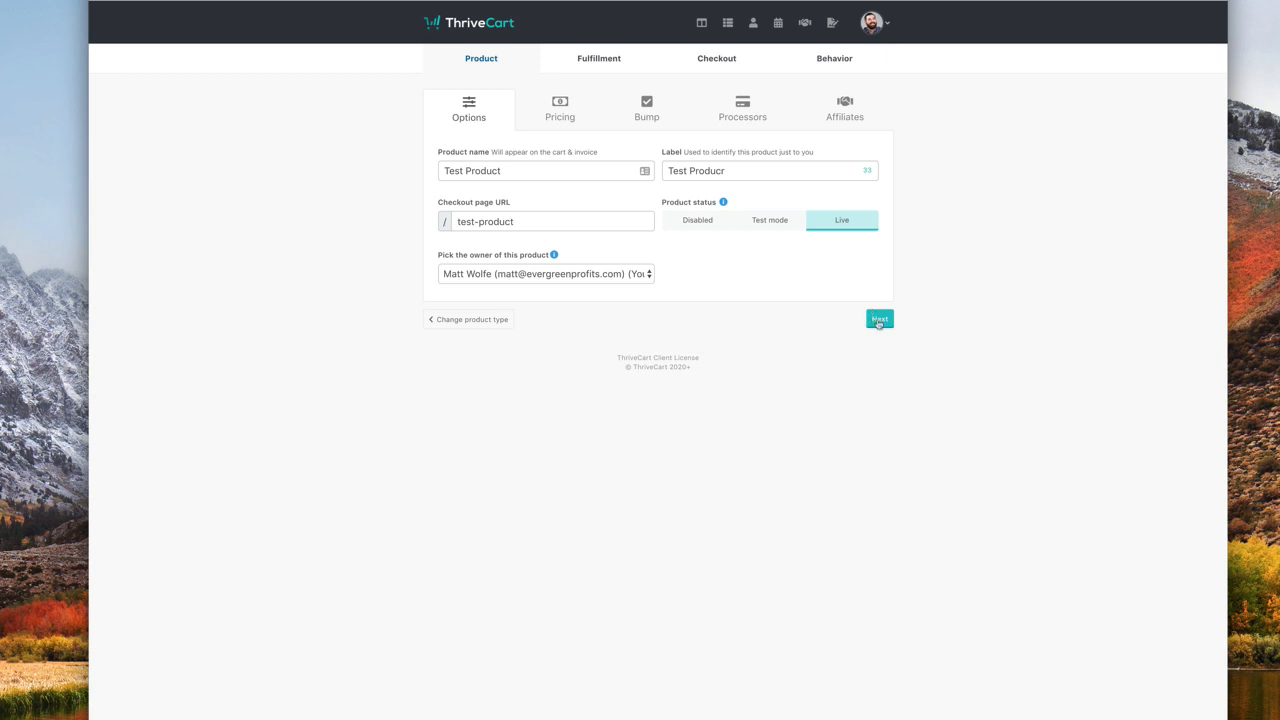
# - Give the product a $10 one-time price and skip the bump offer
pyautogui.click(706, 311)
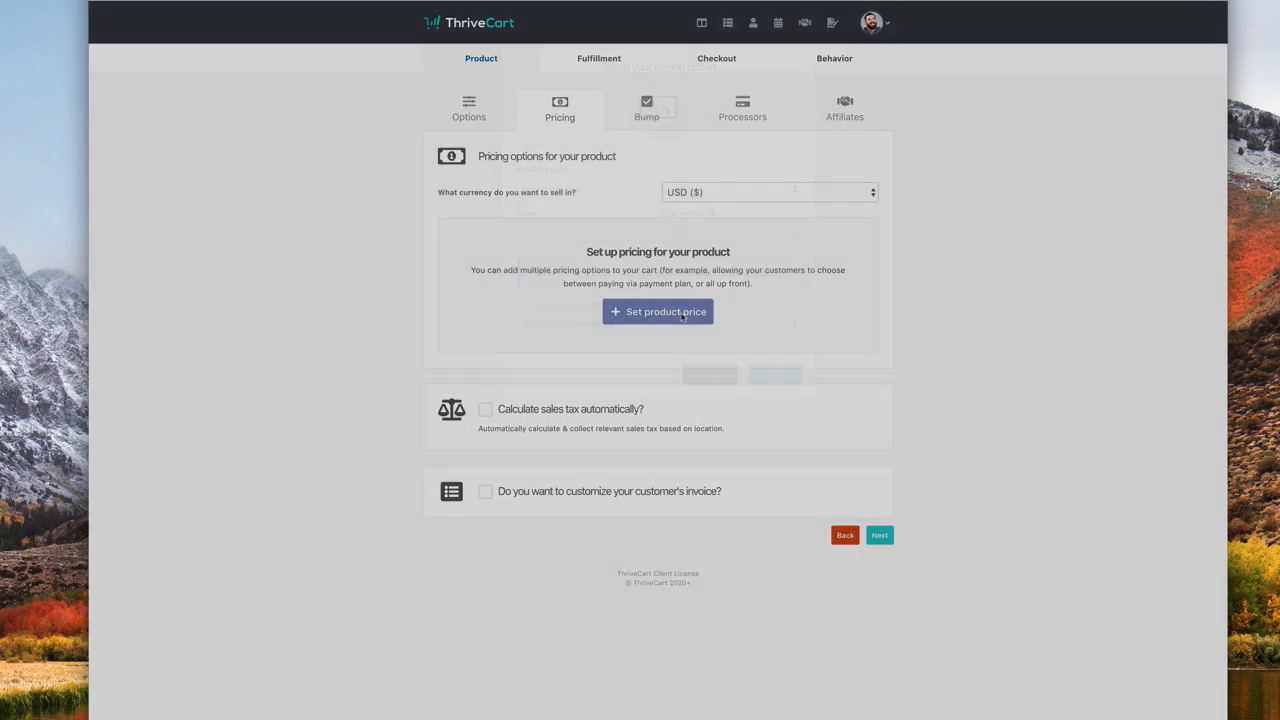
pyautogui.write('10')
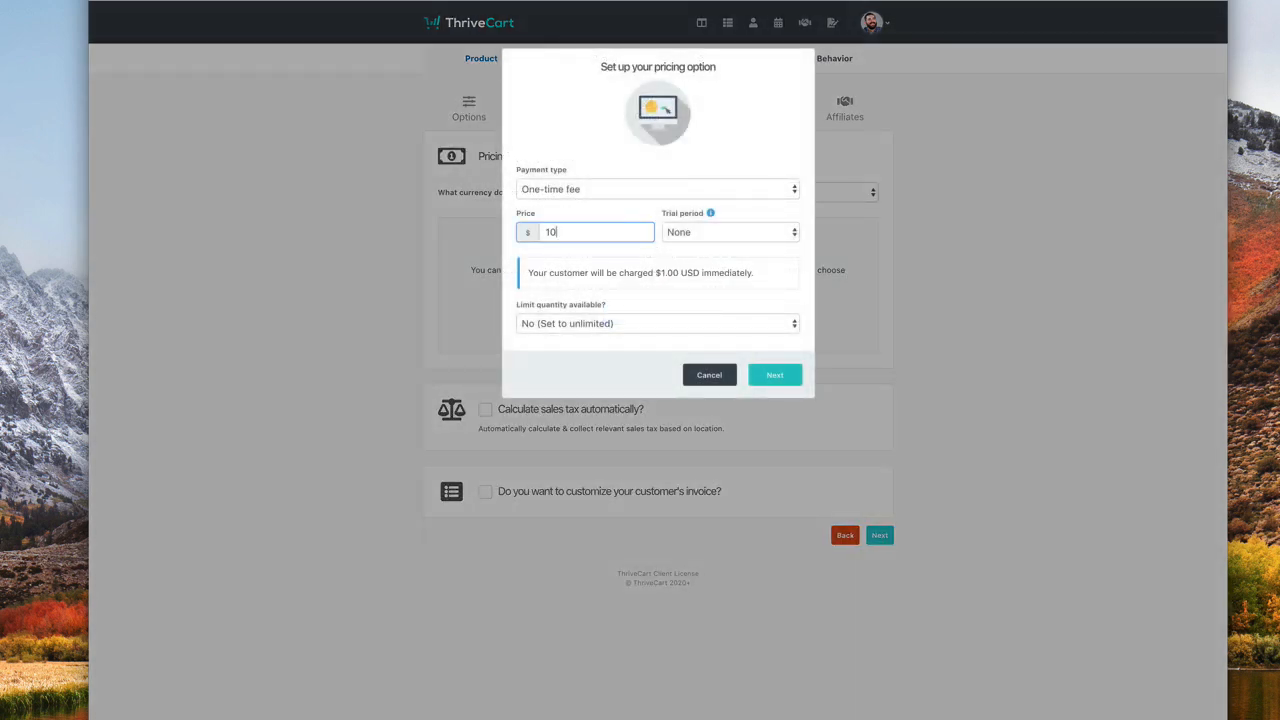
pyautogui.click(776, 376)
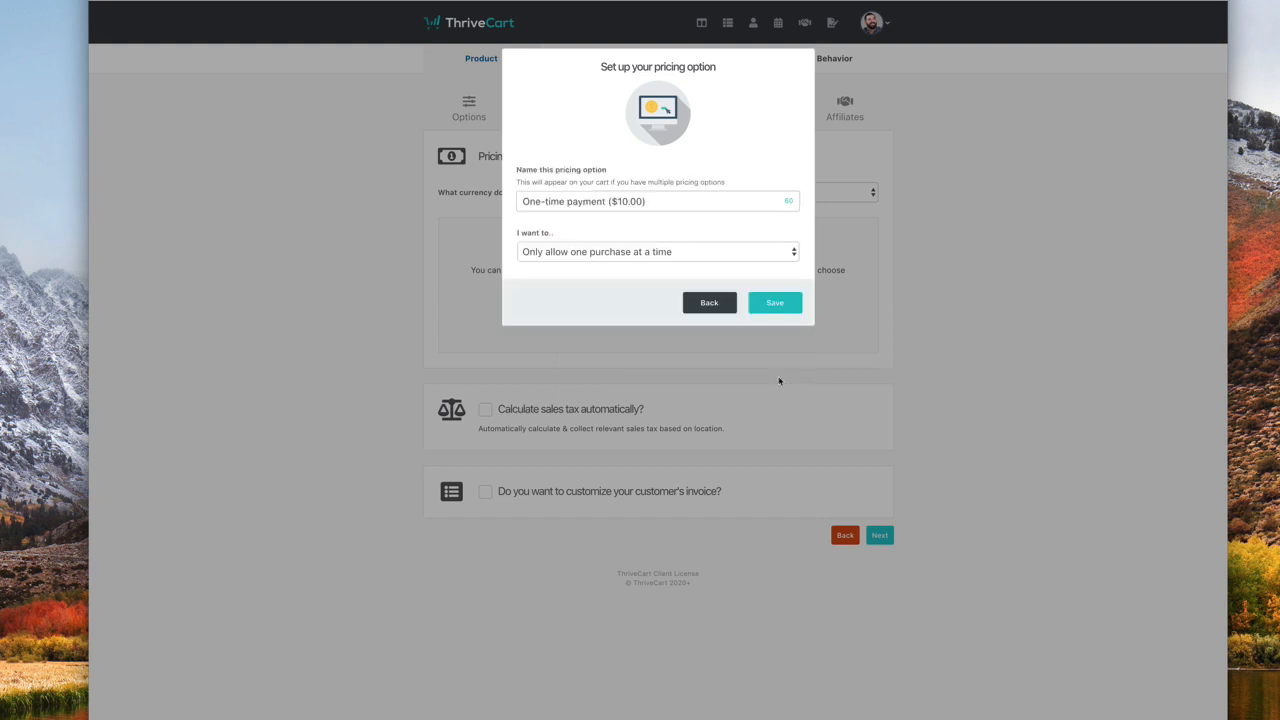
pyautogui.click(574, 256)
pyautogui.click(583, 252)
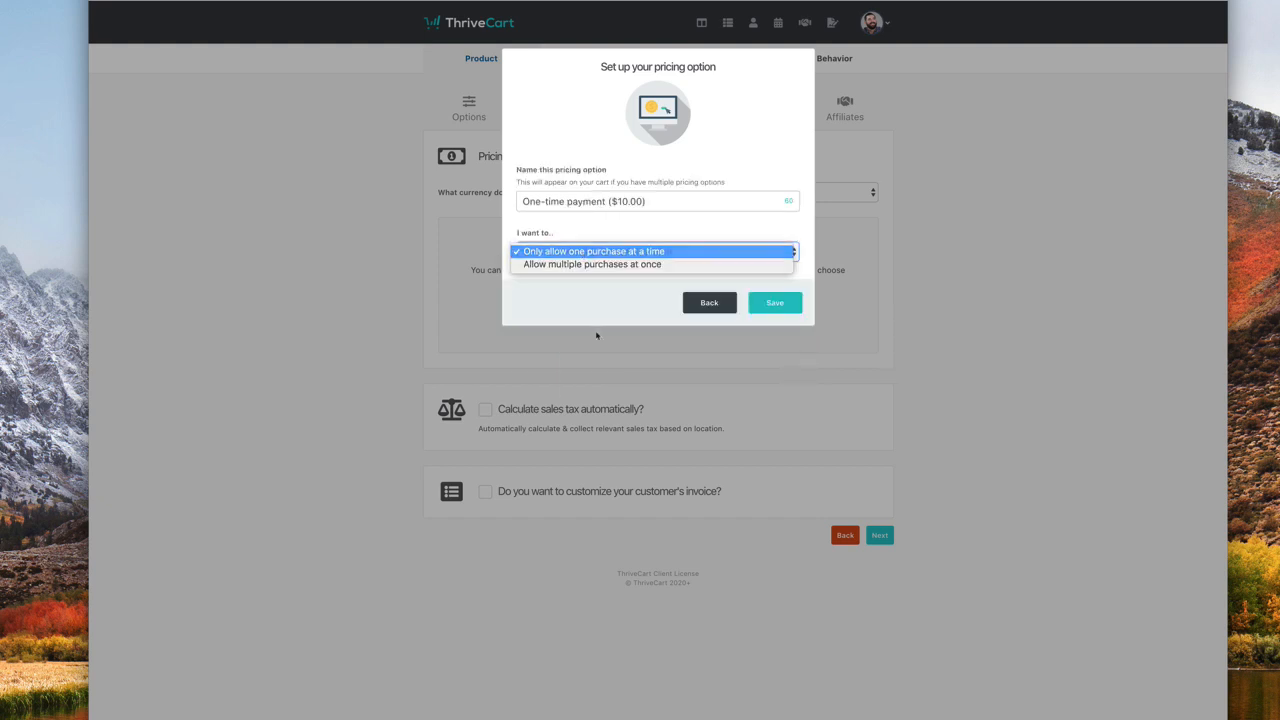
pyautogui.click(777, 302)
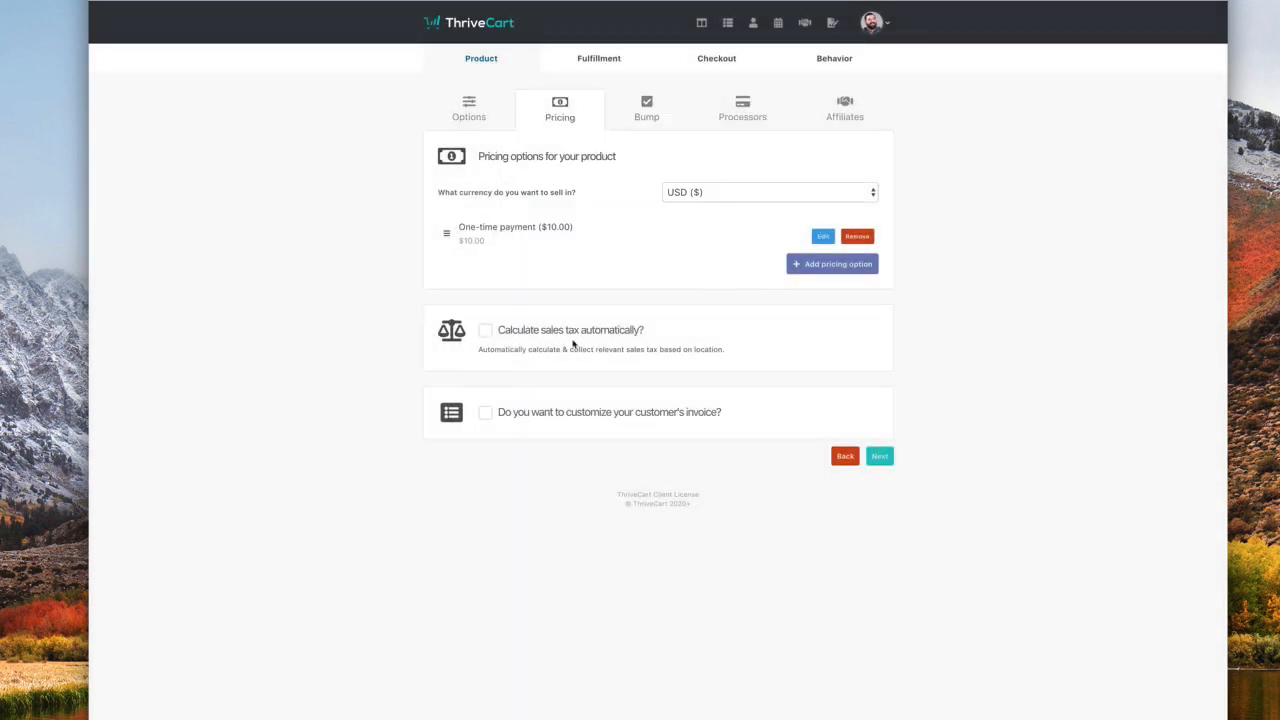
pyautogui.click(882, 456)
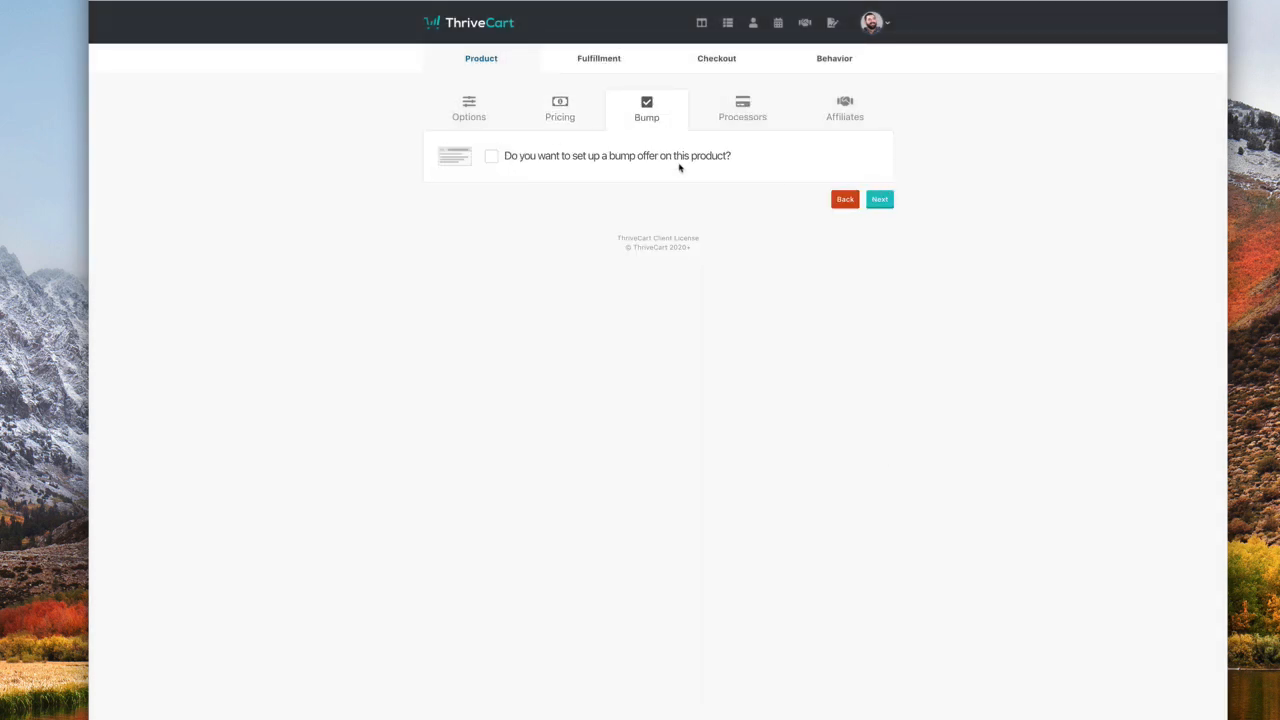
pyautogui.click(879, 199)
# - Enable Stripe, PayPal, Apple Pay and Google Pay as payment processors, then skip affiliates
pyautogui.click(650, 262)
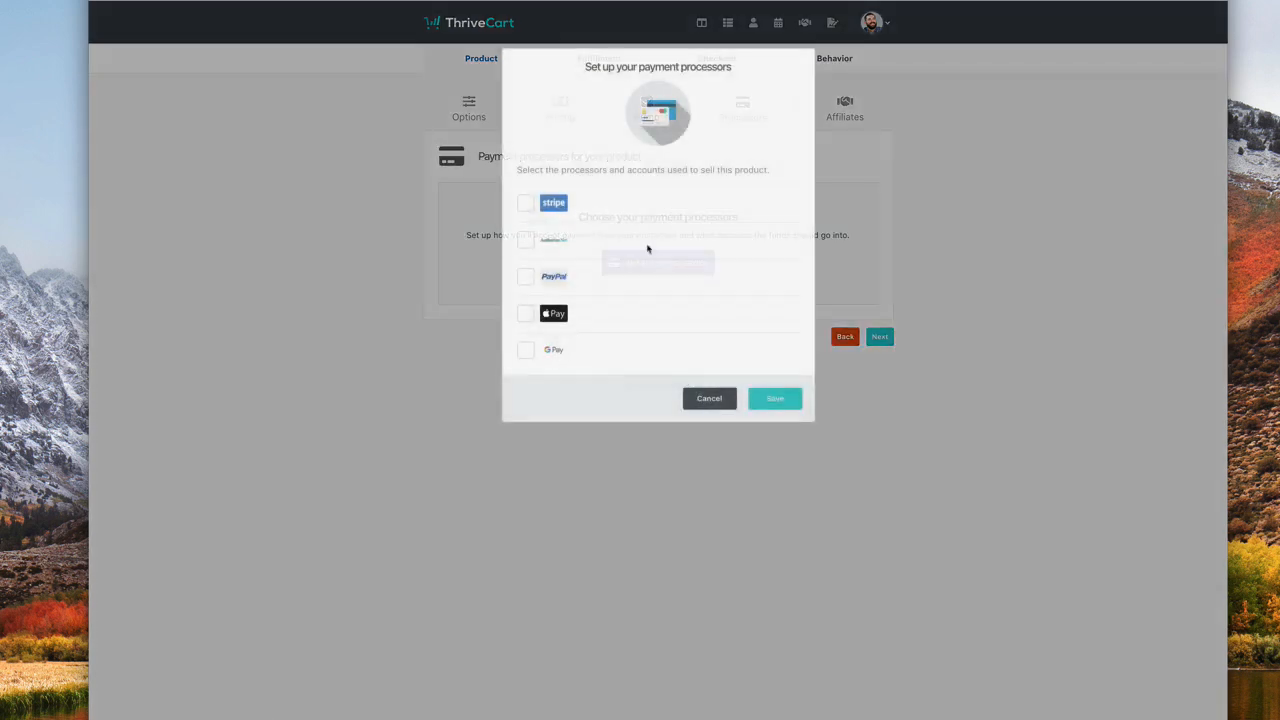
pyautogui.click(525, 203)
pyautogui.click(527, 240)
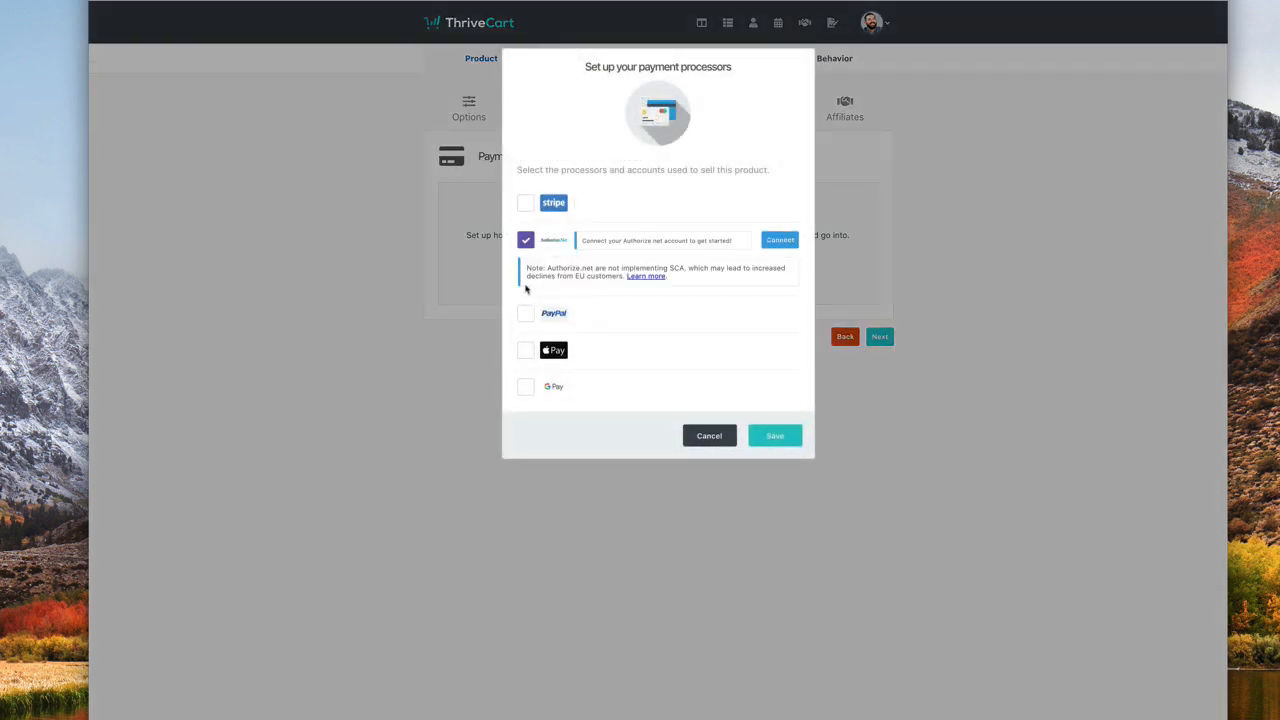
pyautogui.click(525, 203)
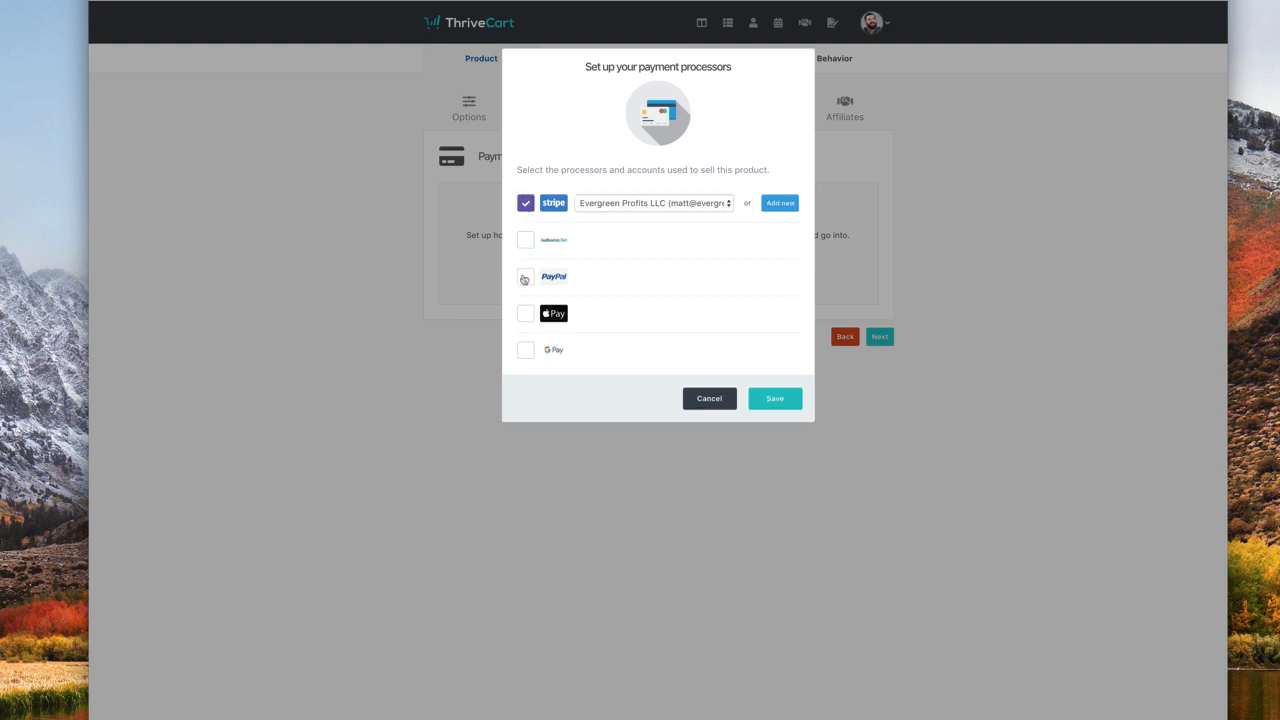
pyautogui.click(525, 276)
pyautogui.click(525, 313)
pyautogui.click(525, 350)
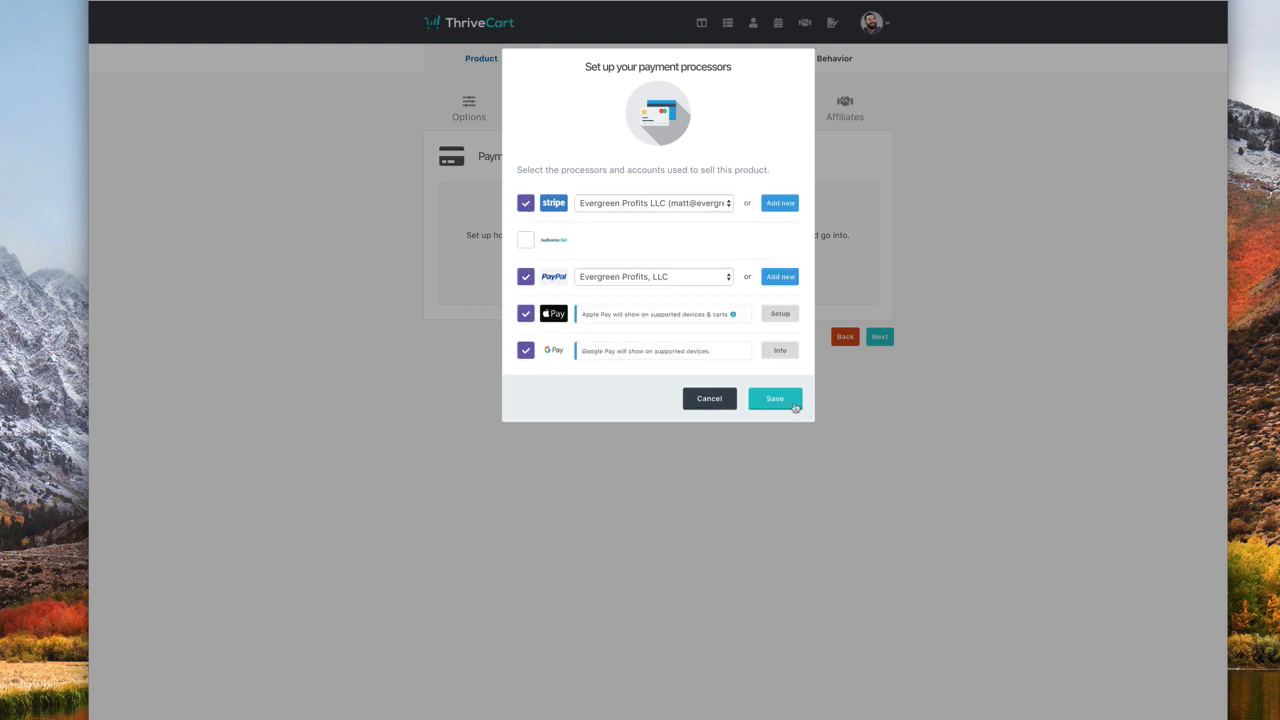
pyautogui.click(762, 402)
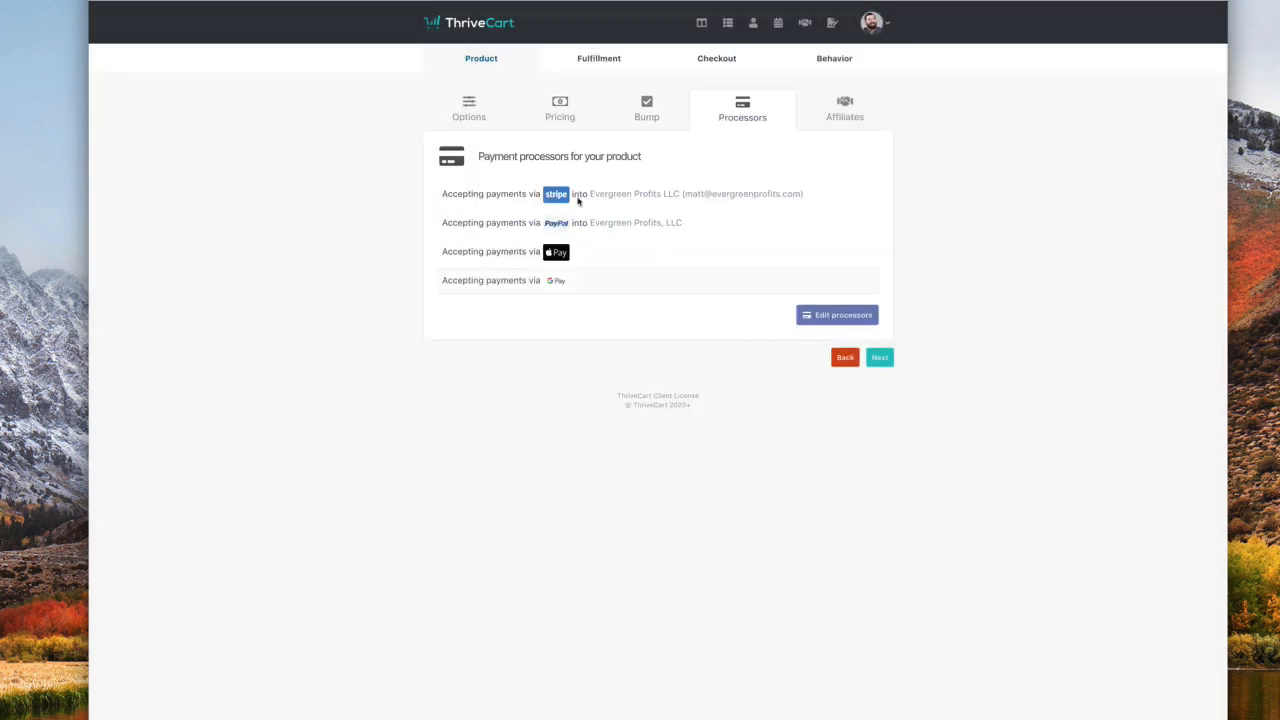
pyautogui.click(888, 359)
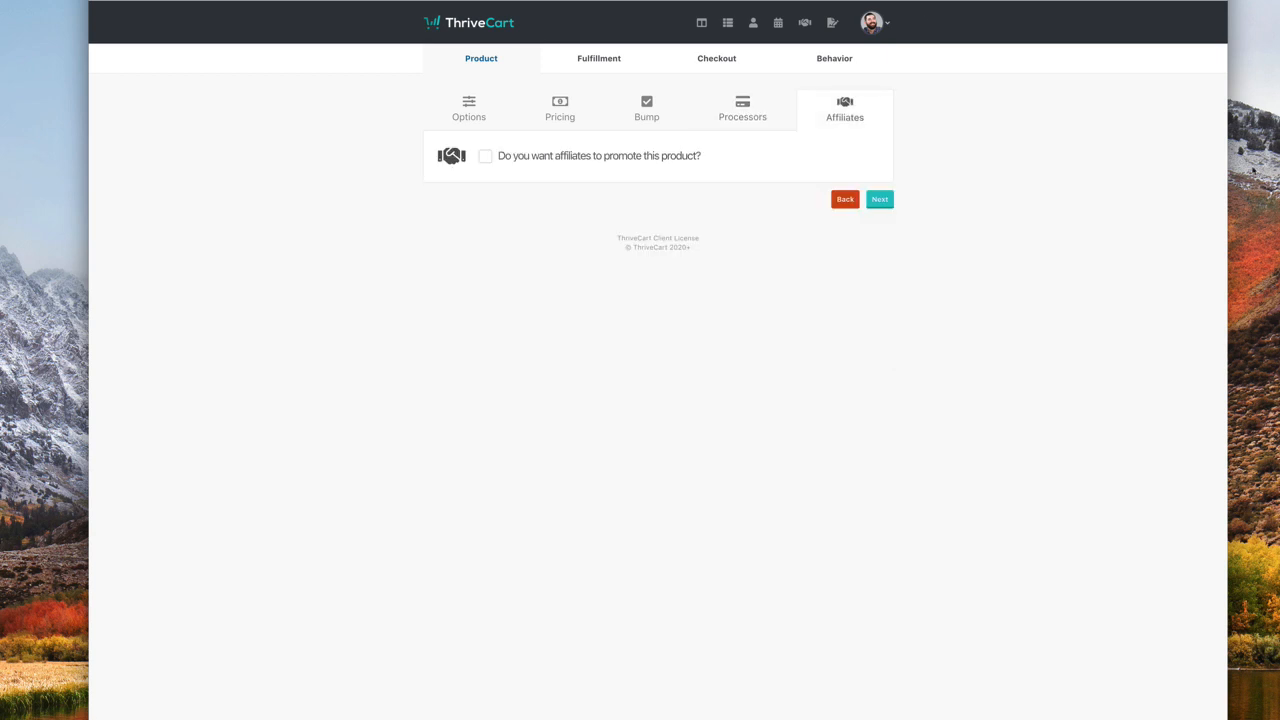
pyautogui.click(885, 198)
# - Enter the support e-mail address in the fulfilment settings and continue to the checkout step
pyautogui.click(589, 214)
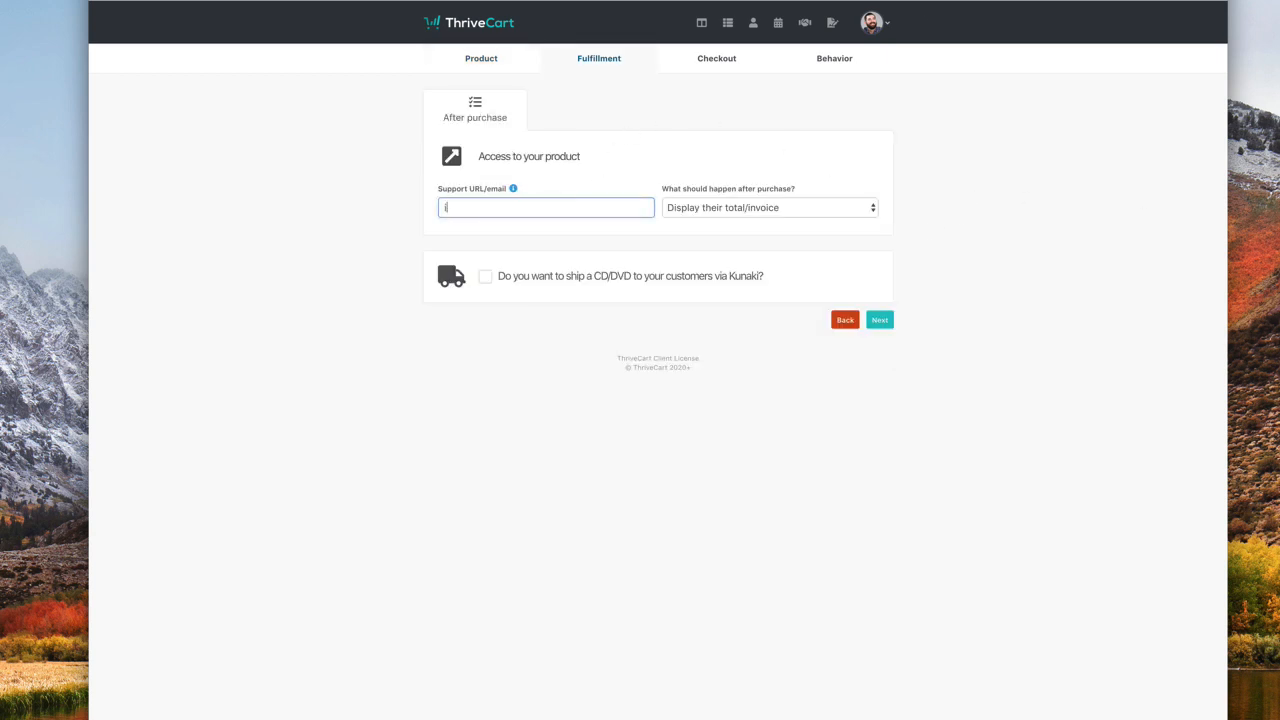
pyautogui.click(880, 322)
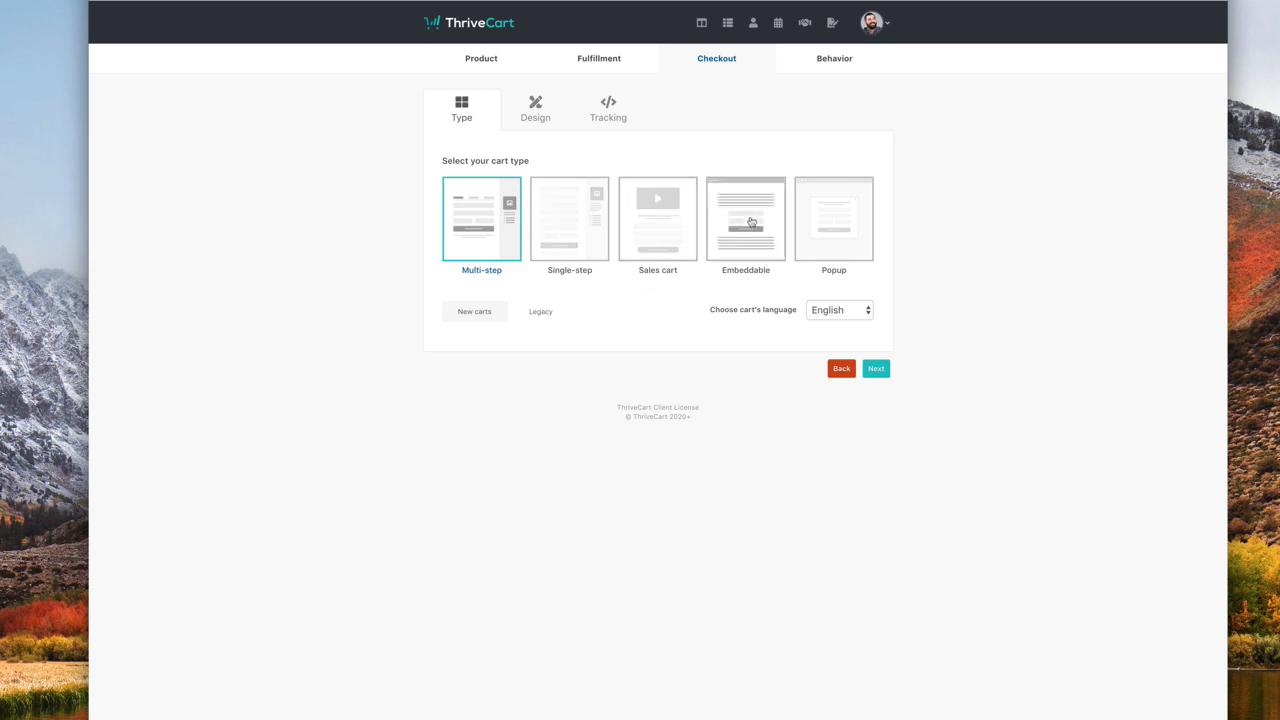
# - Keep the cart in English, choose the Single-step cart type, and launch the design editor
pyautogui.click(535, 320)
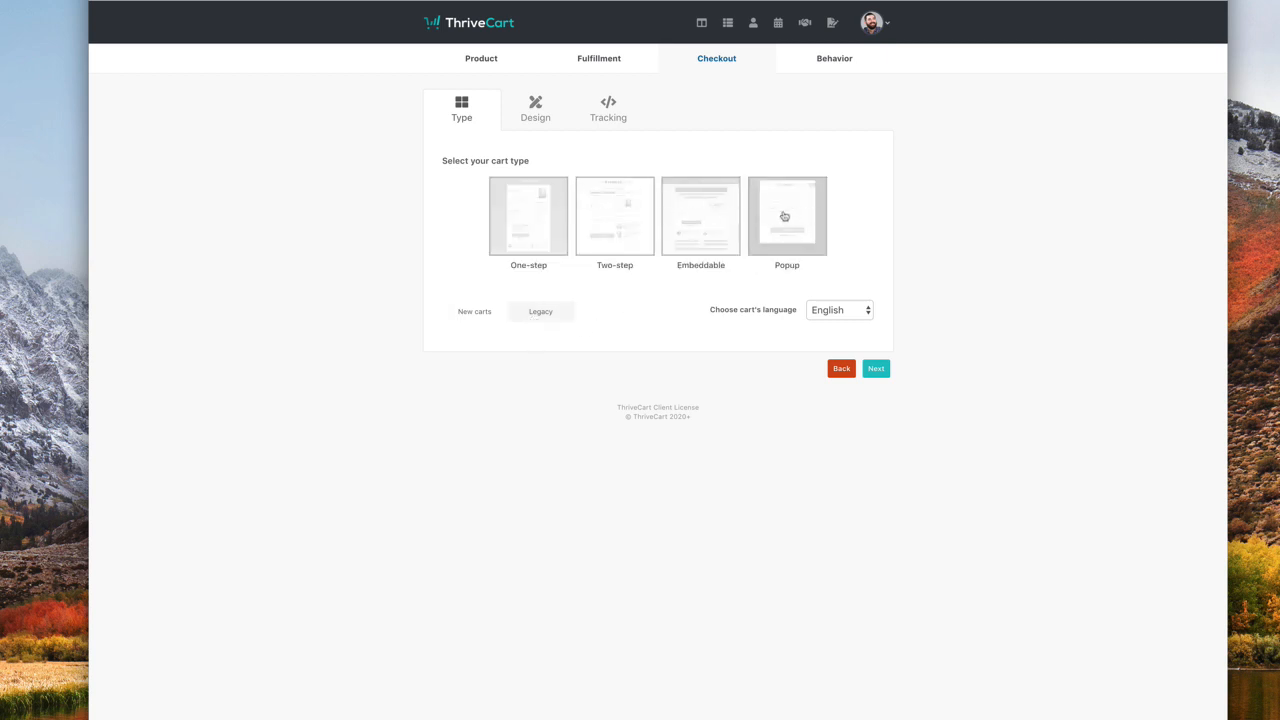
pyautogui.click(481, 317)
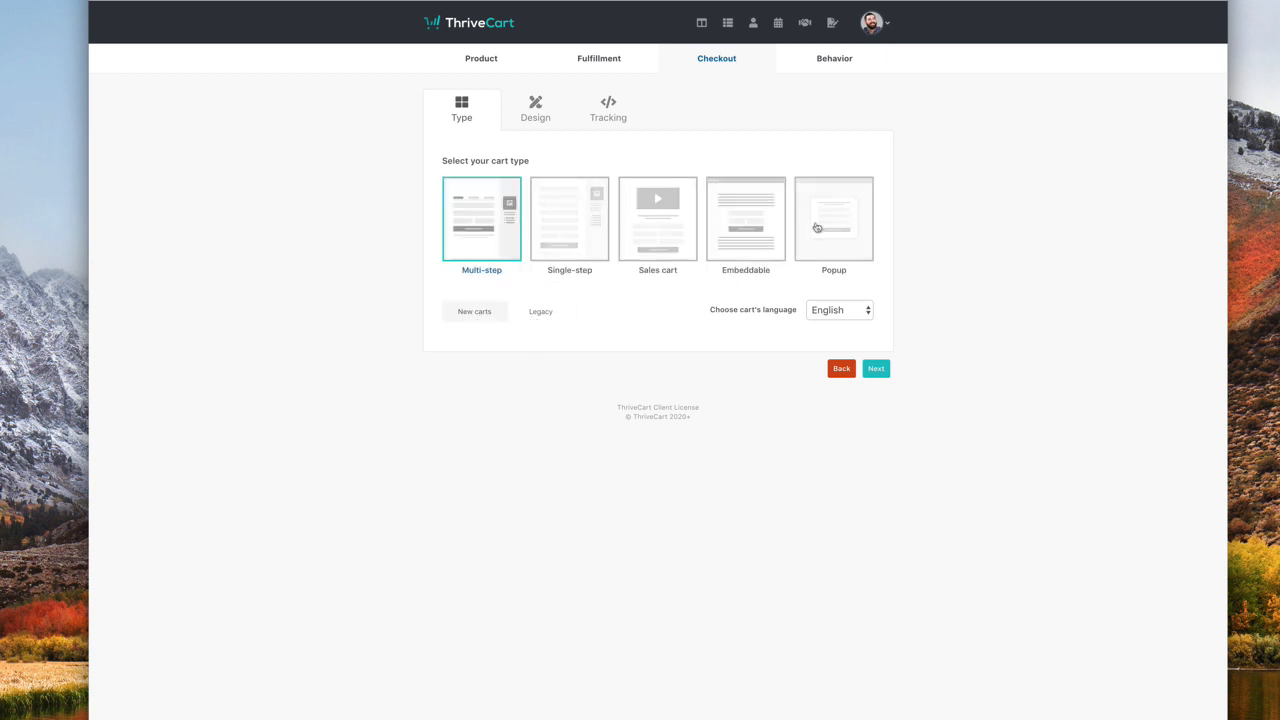
pyautogui.click(851, 312)
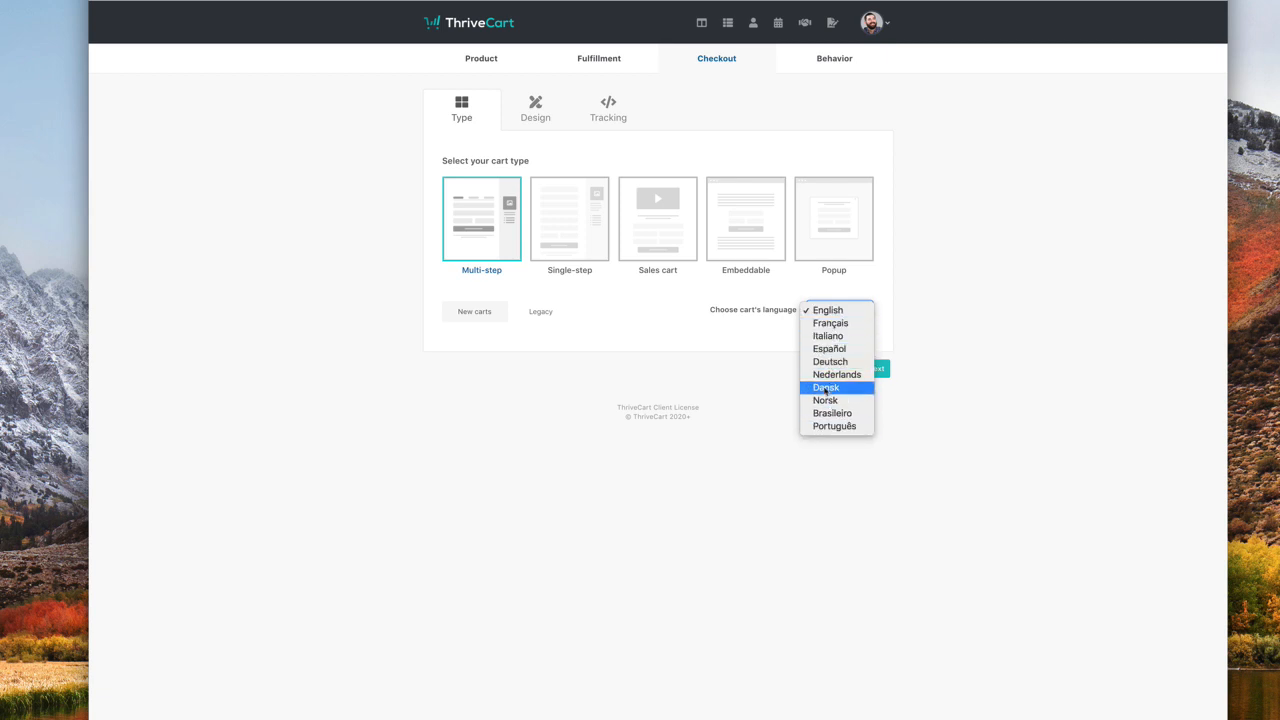
pyautogui.click(660, 409)
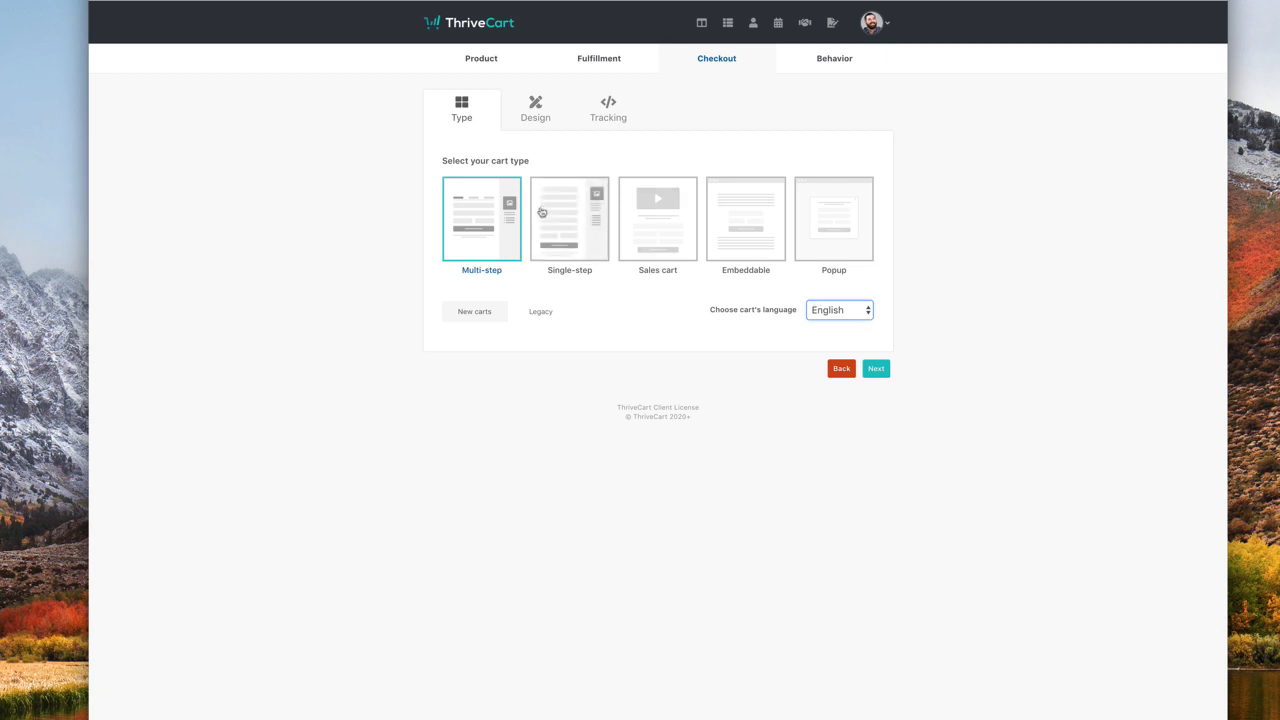
pyautogui.click(535, 118)
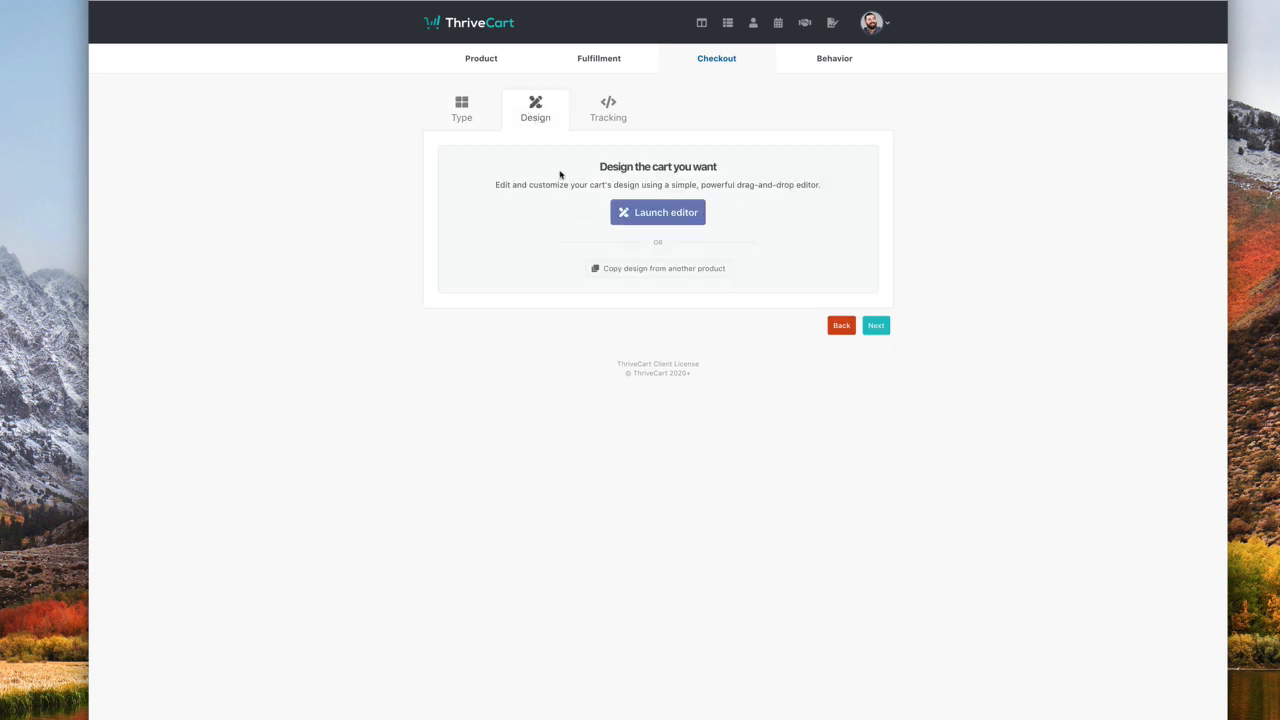
pyautogui.click(602, 116)
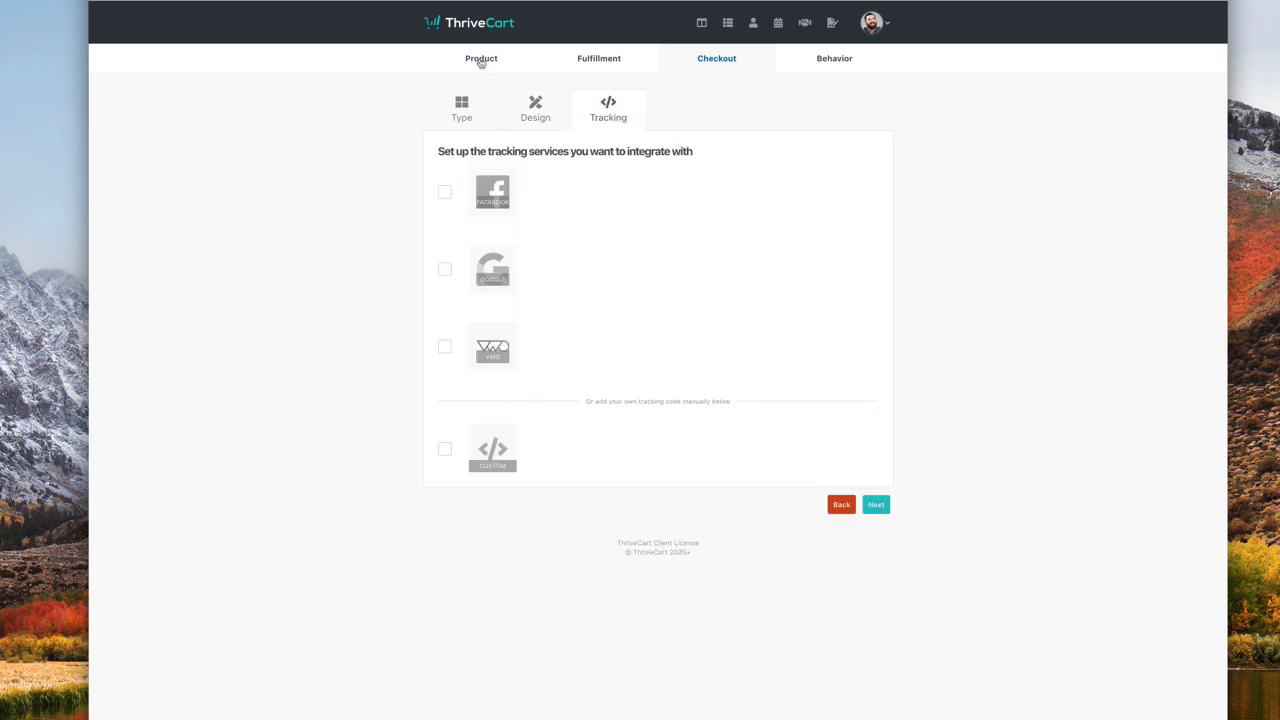
pyautogui.click(476, 108)
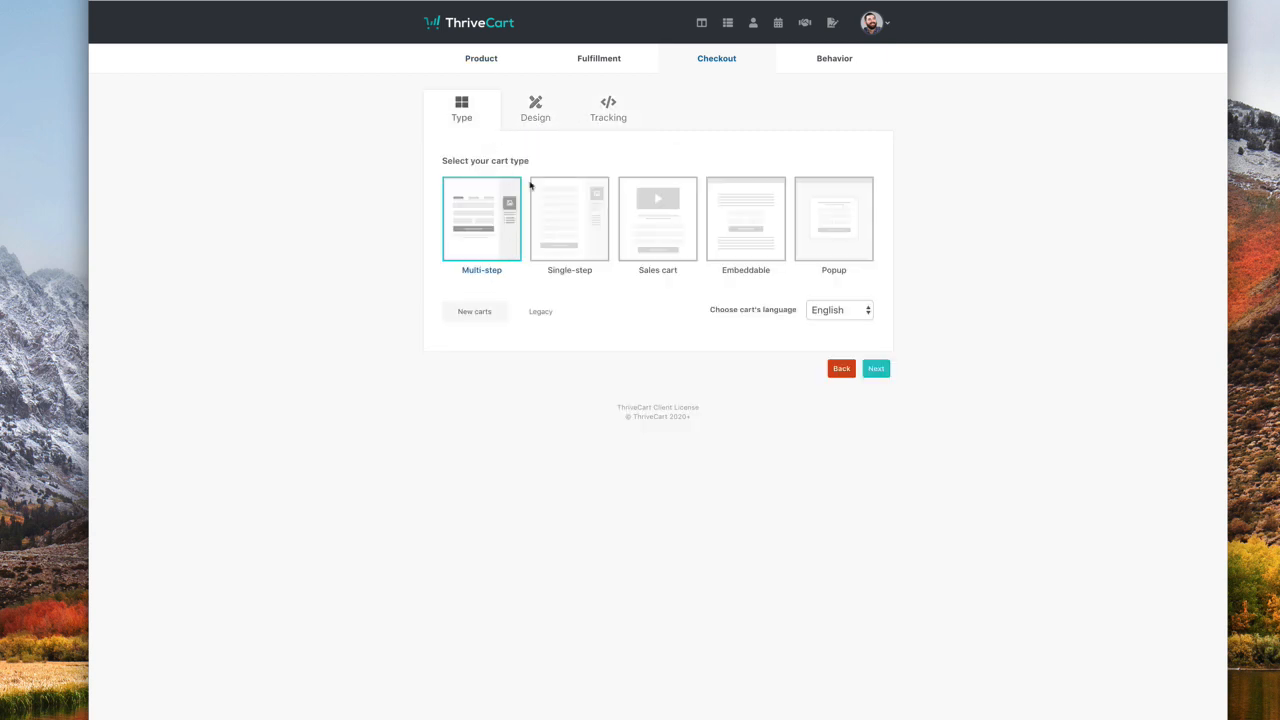
pyautogui.click(531, 185)
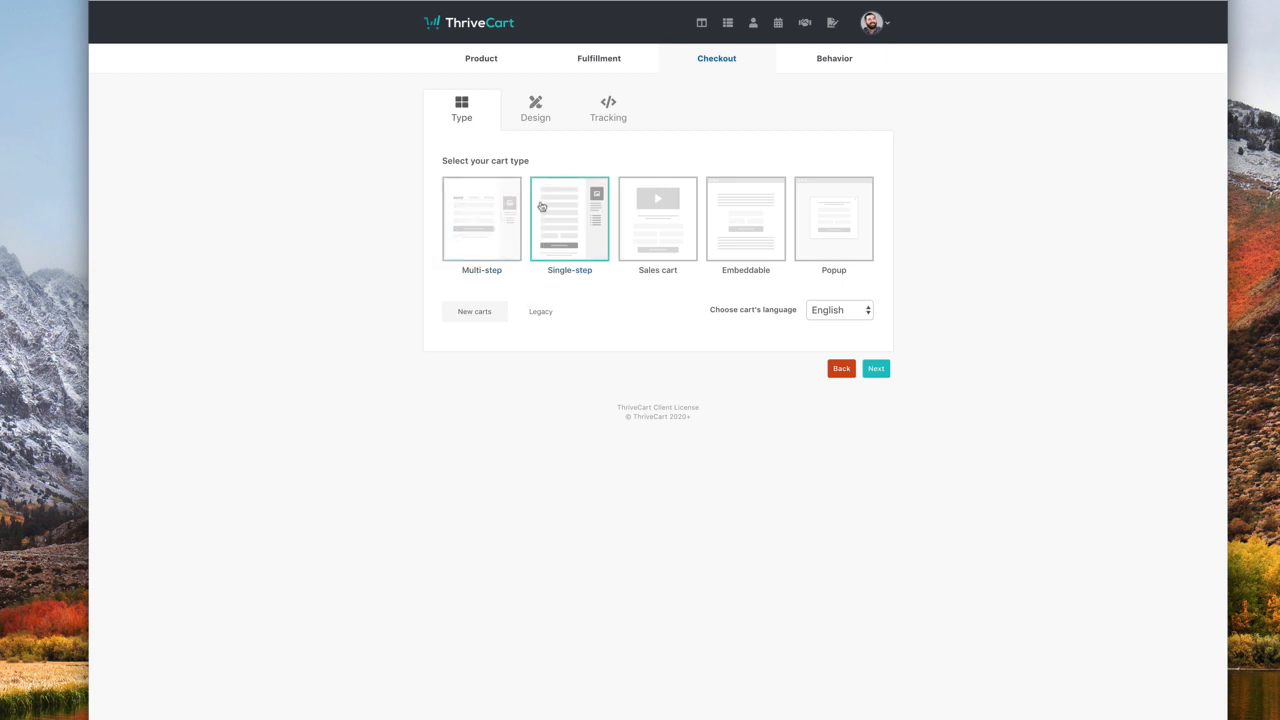
pyautogui.click(866, 368)
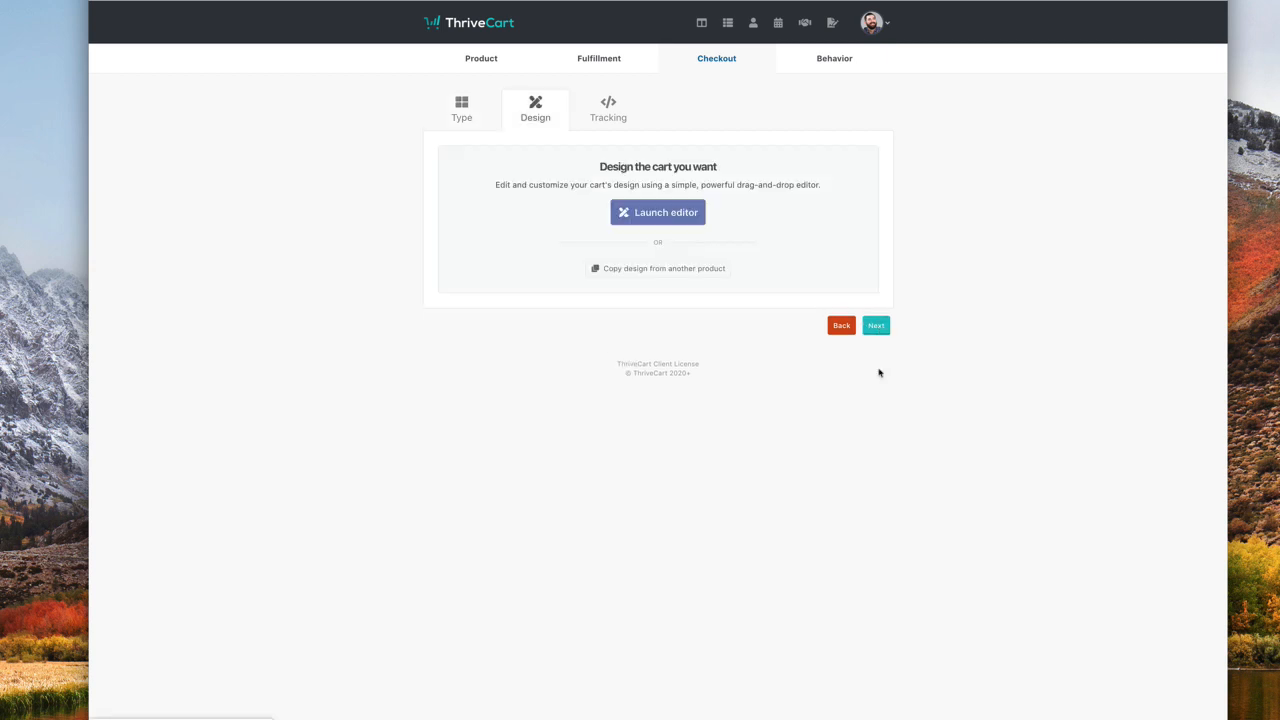
pyautogui.click(668, 216)
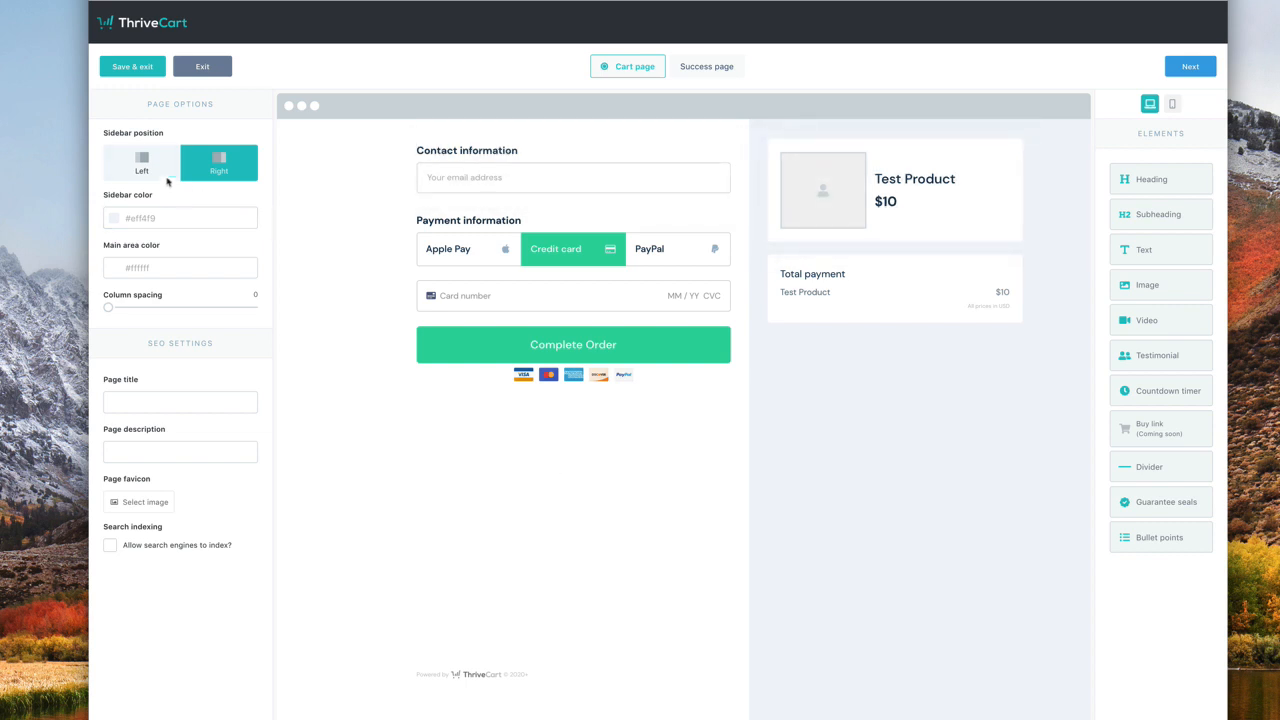
# - Keep the order summary sidebar on the right and colour it light grey #E4E4E4
pyautogui.click(163, 166)
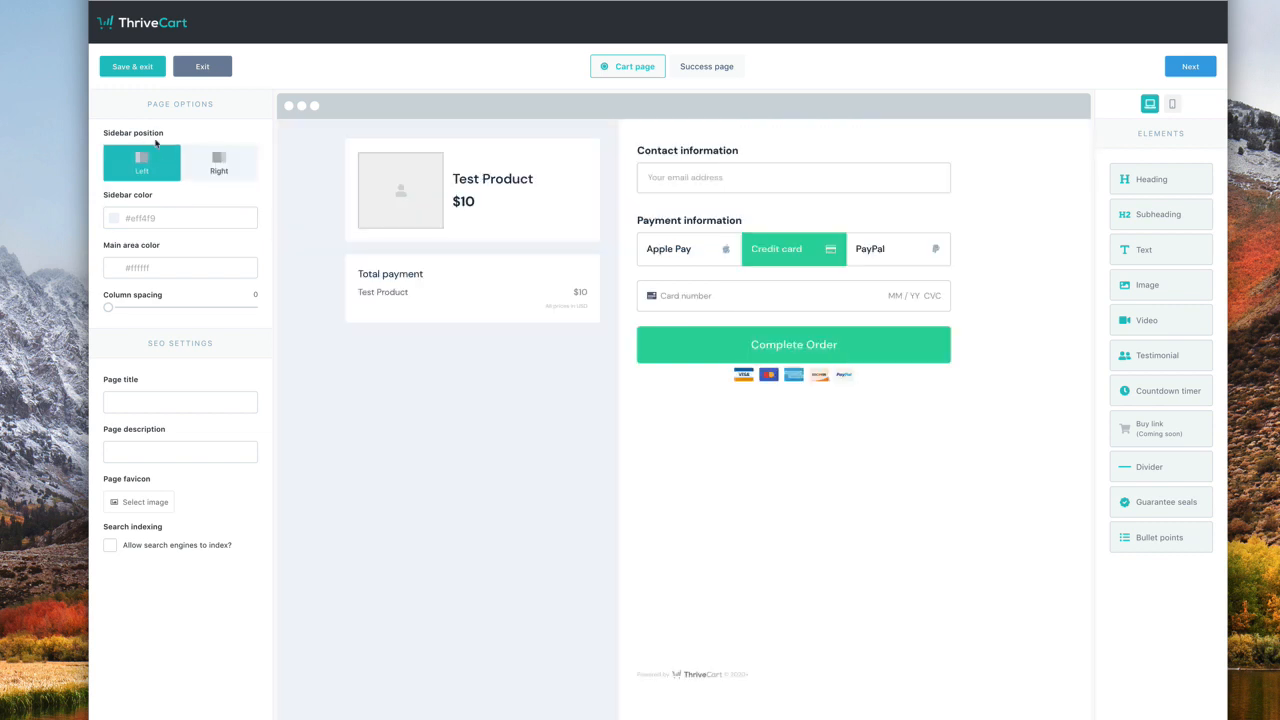
pyautogui.click(216, 168)
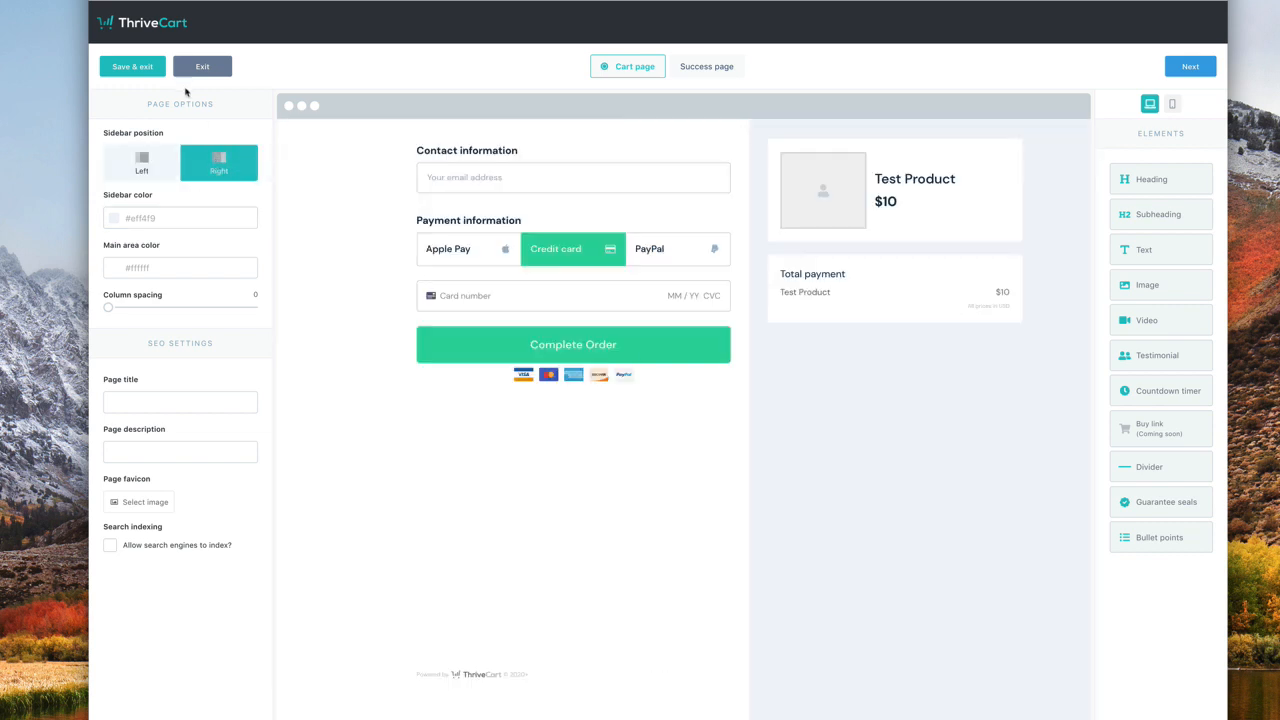
pyautogui.click(136, 220)
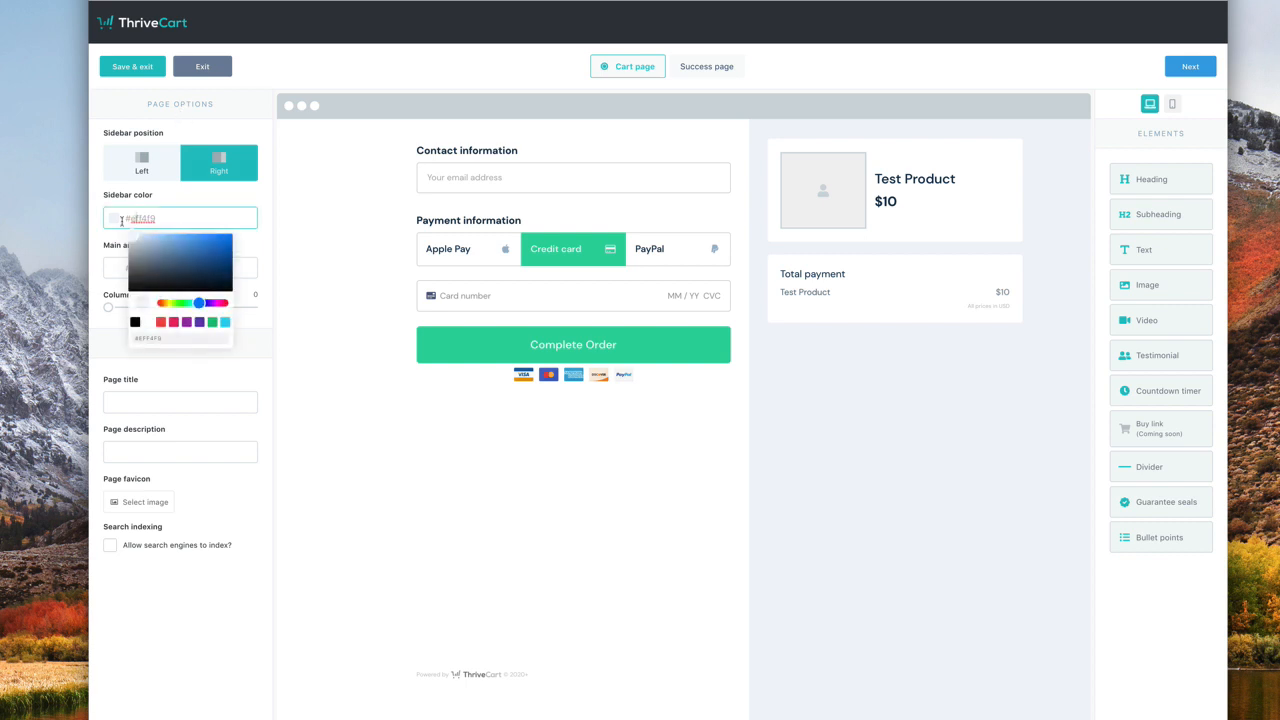
pyautogui.moveTo(200, 302)
pyautogui.mouseDown()
pyautogui.moveTo(178, 303)
pyautogui.moveTo(196, 302)
pyautogui.mouseUp()
pyautogui.click(212, 321)
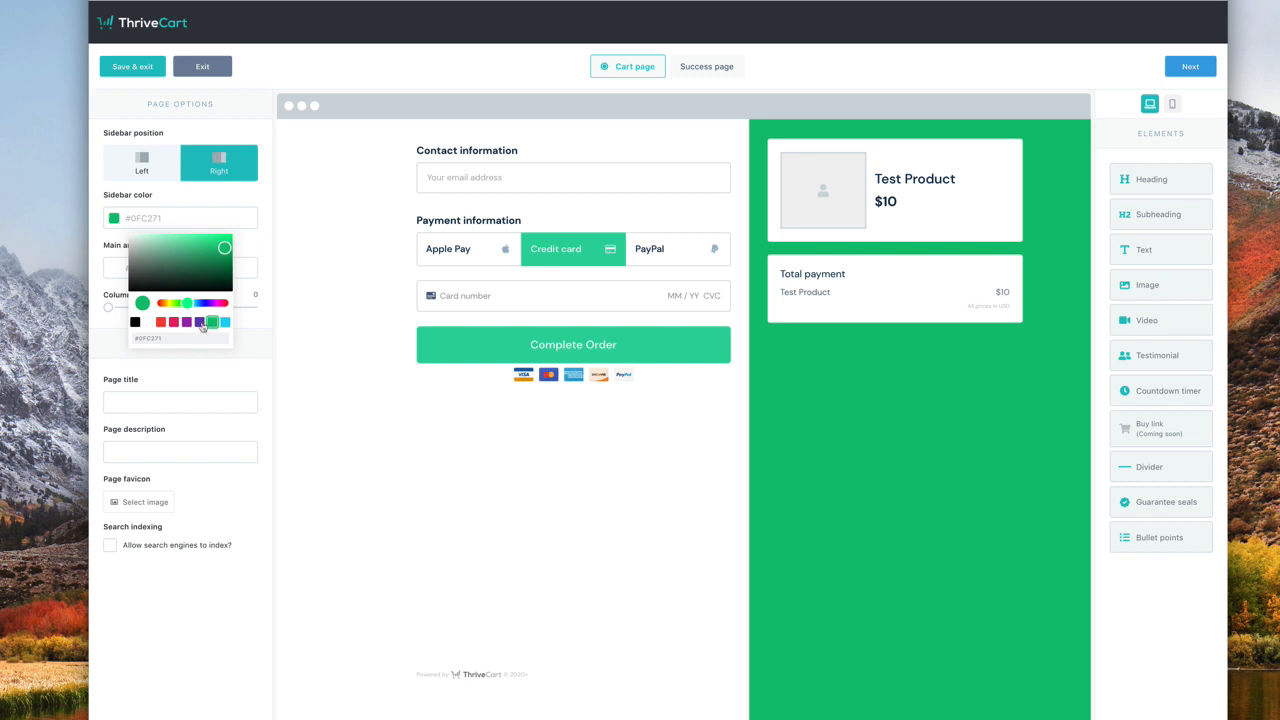
pyautogui.click(199, 321)
pyautogui.click(226, 322)
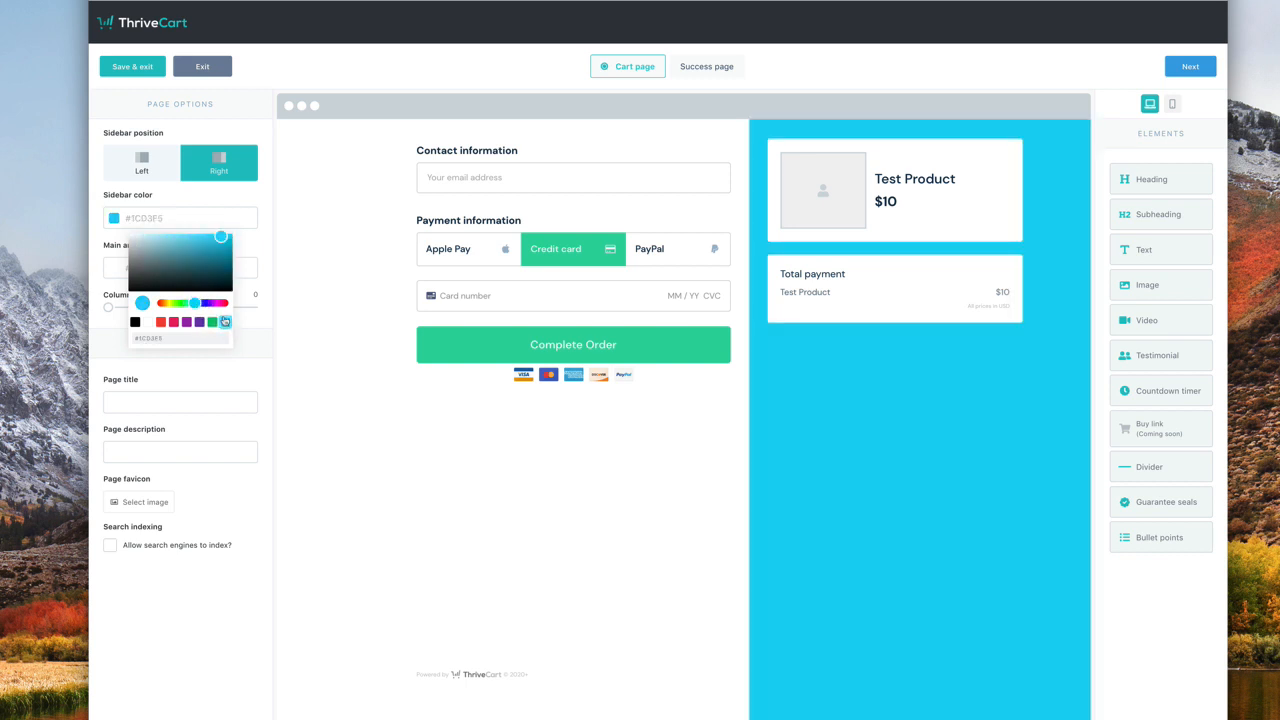
pyautogui.click(160, 321)
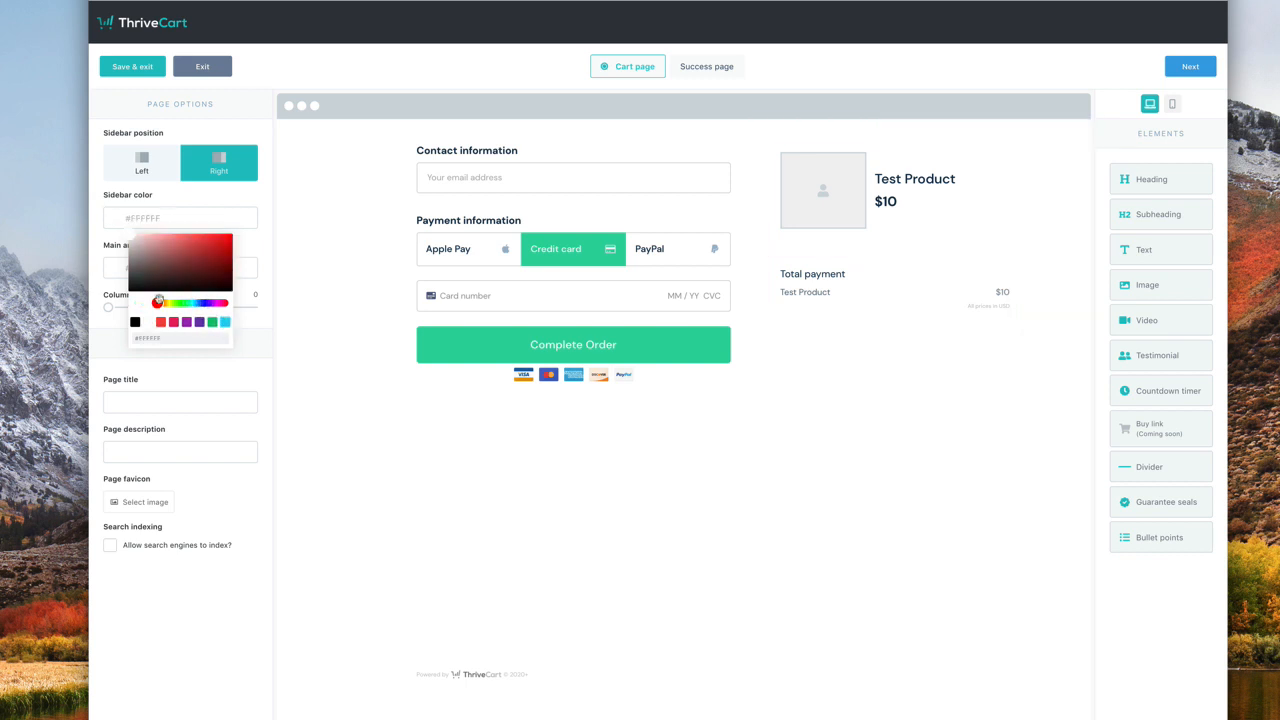
pyautogui.moveTo(130, 248); pyautogui.dragTo(113, 241)
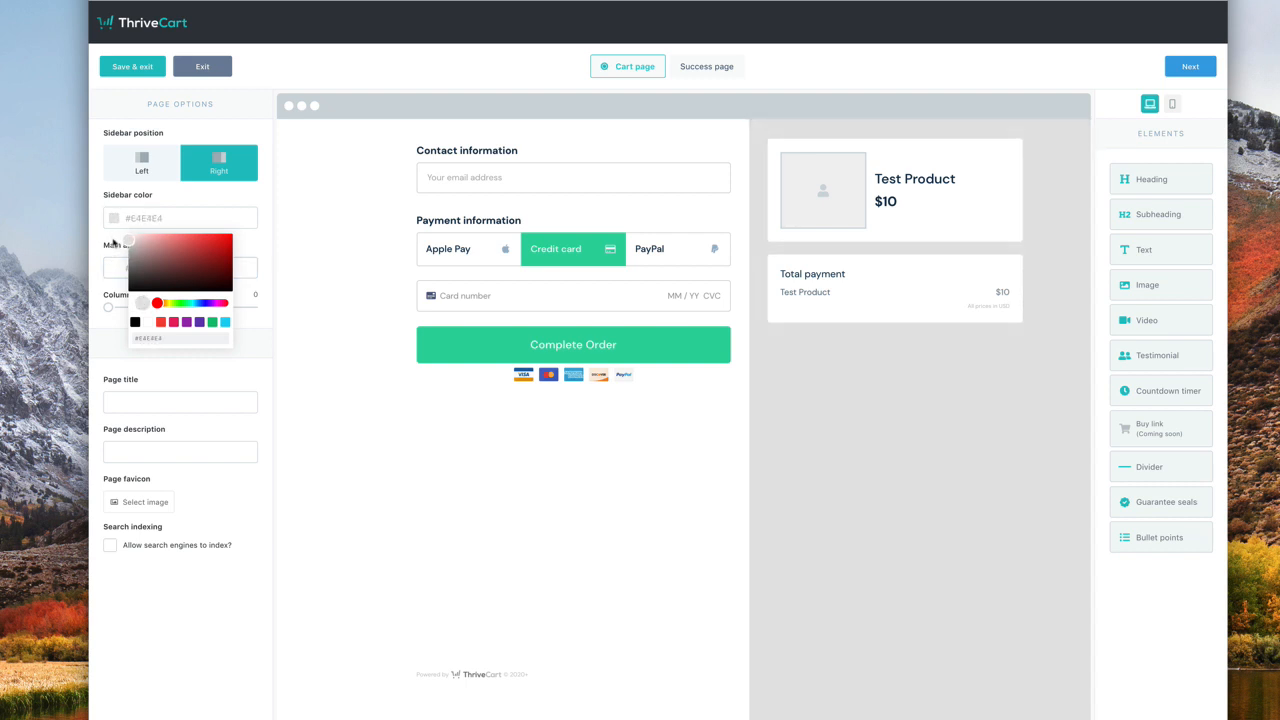
pyautogui.click(270, 254)
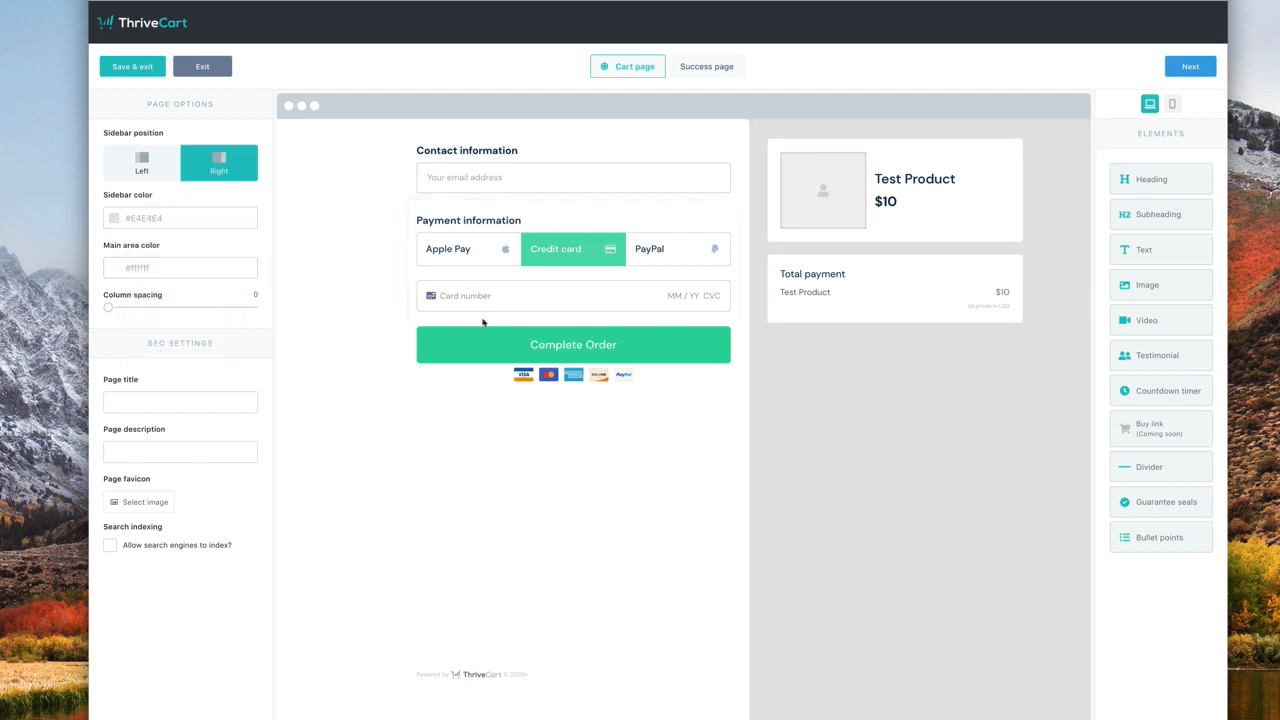
# - Colour the main area very light grey #F3F3F3
pyautogui.click(177, 267)
pyautogui.moveTo(160, 353)
pyautogui.mouseDown()
pyautogui.moveTo(188, 354)
pyautogui.moveTo(156, 354)
pyautogui.mouseUp()
pyautogui.click(173, 371)
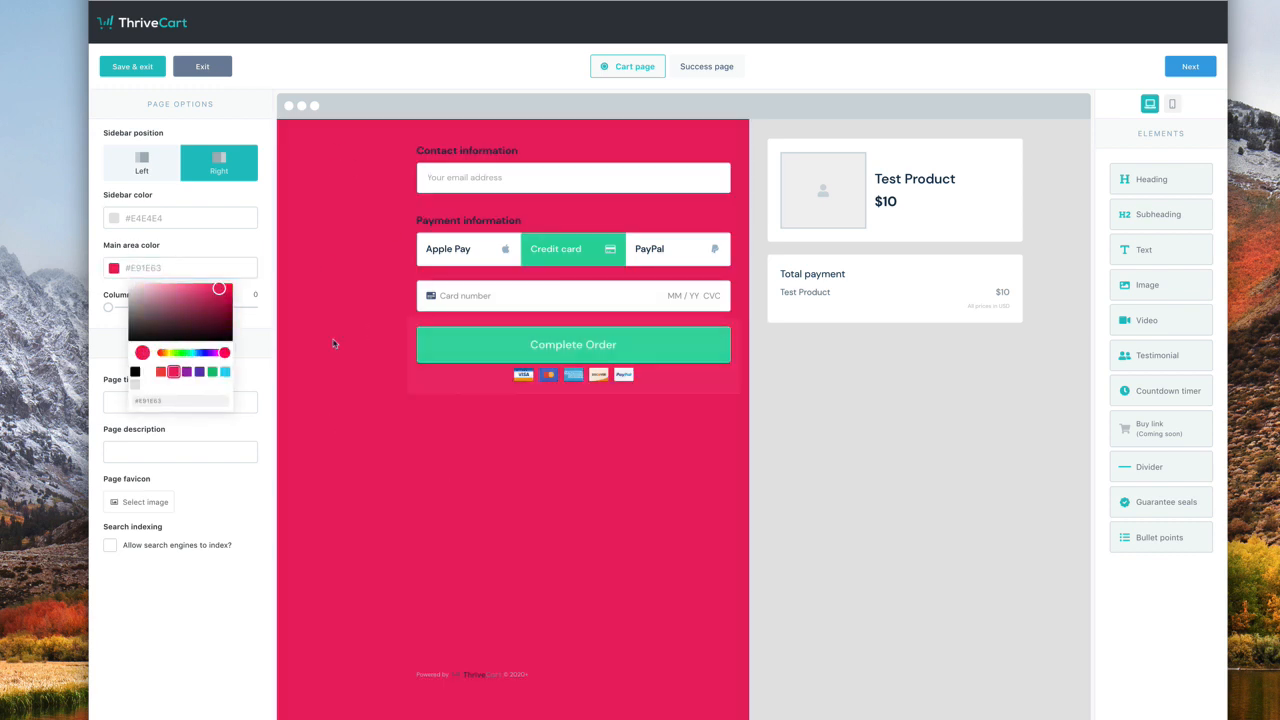
pyautogui.click(148, 373)
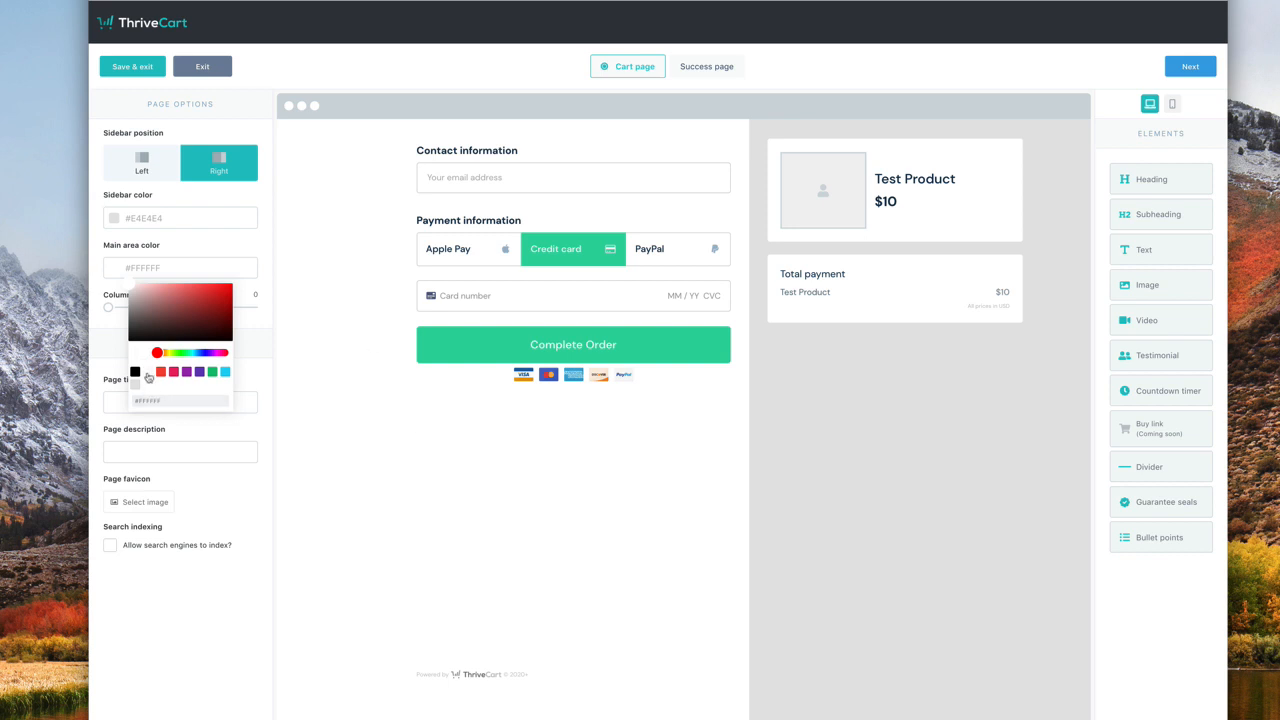
pyautogui.moveTo(133, 289); pyautogui.dragTo(118, 290)
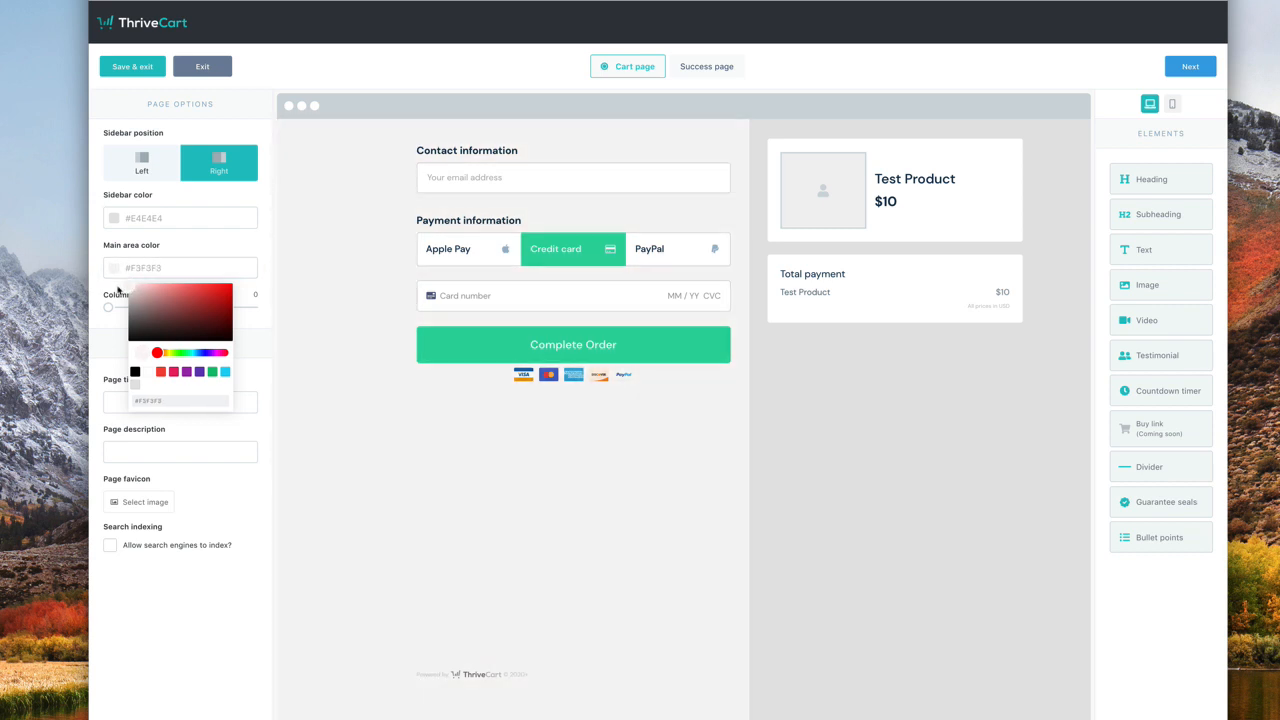
pyautogui.click(261, 343)
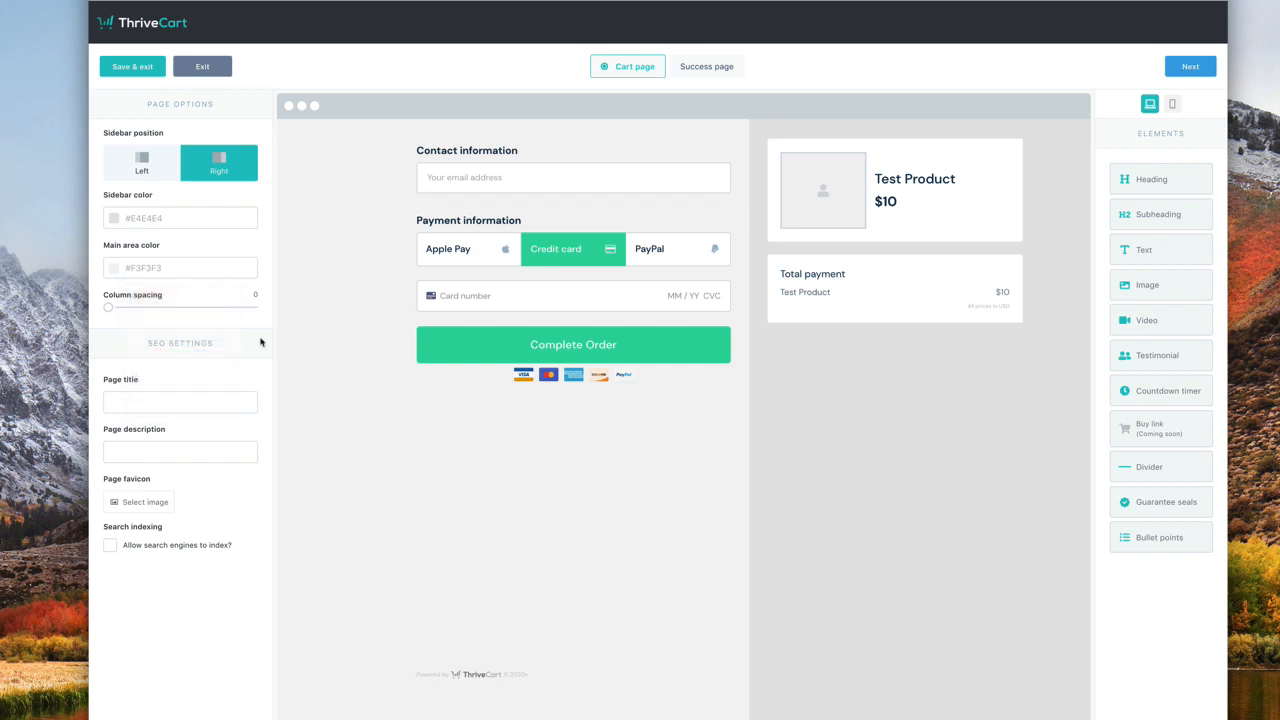
pyautogui.click(206, 401)
# - Enter 'Test Page' as the SEO page title and 'This is a test page' as its description
pyautogui.click(109, 546)
pyautogui.click(152, 395)
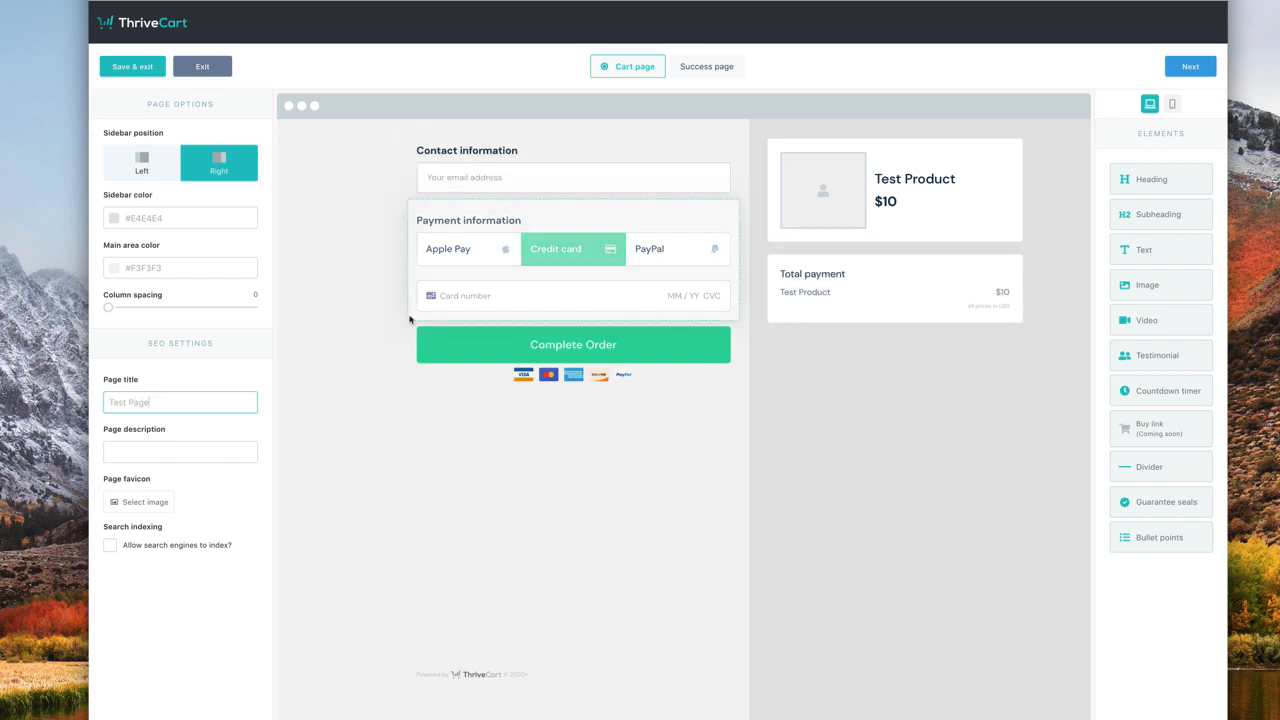
pyautogui.click(175, 455)
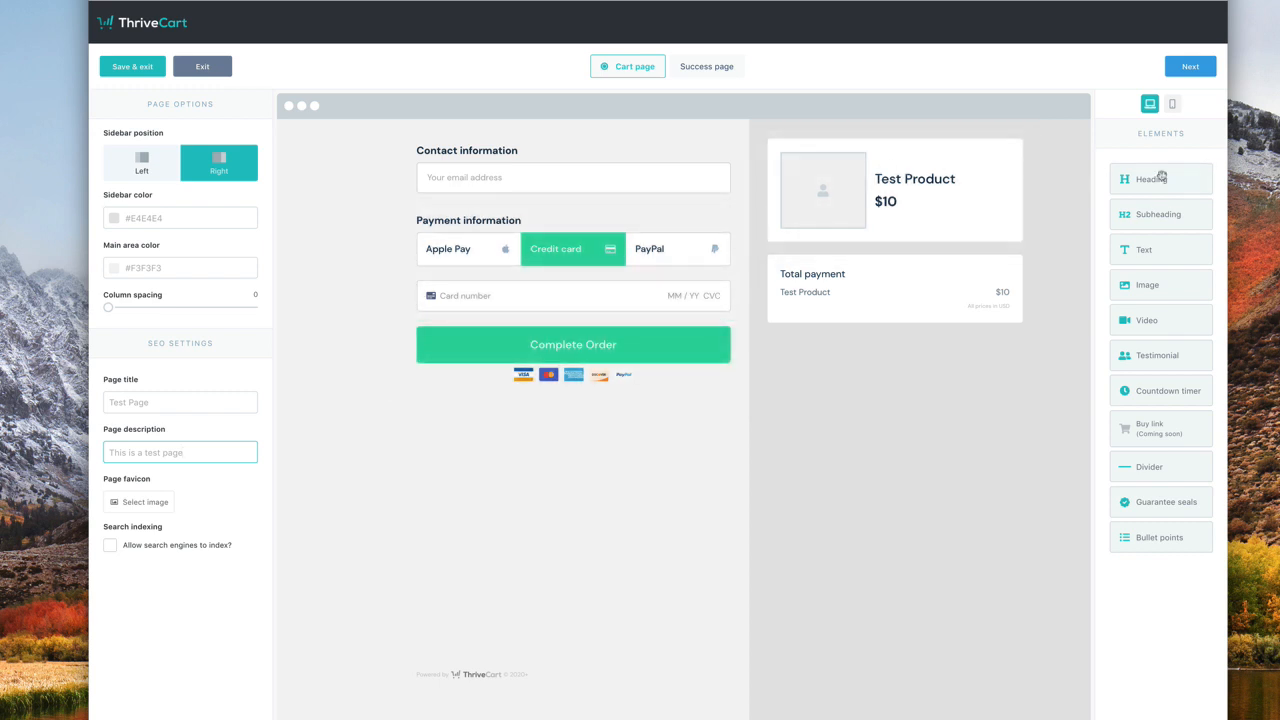
pyautogui.click(1172, 104)
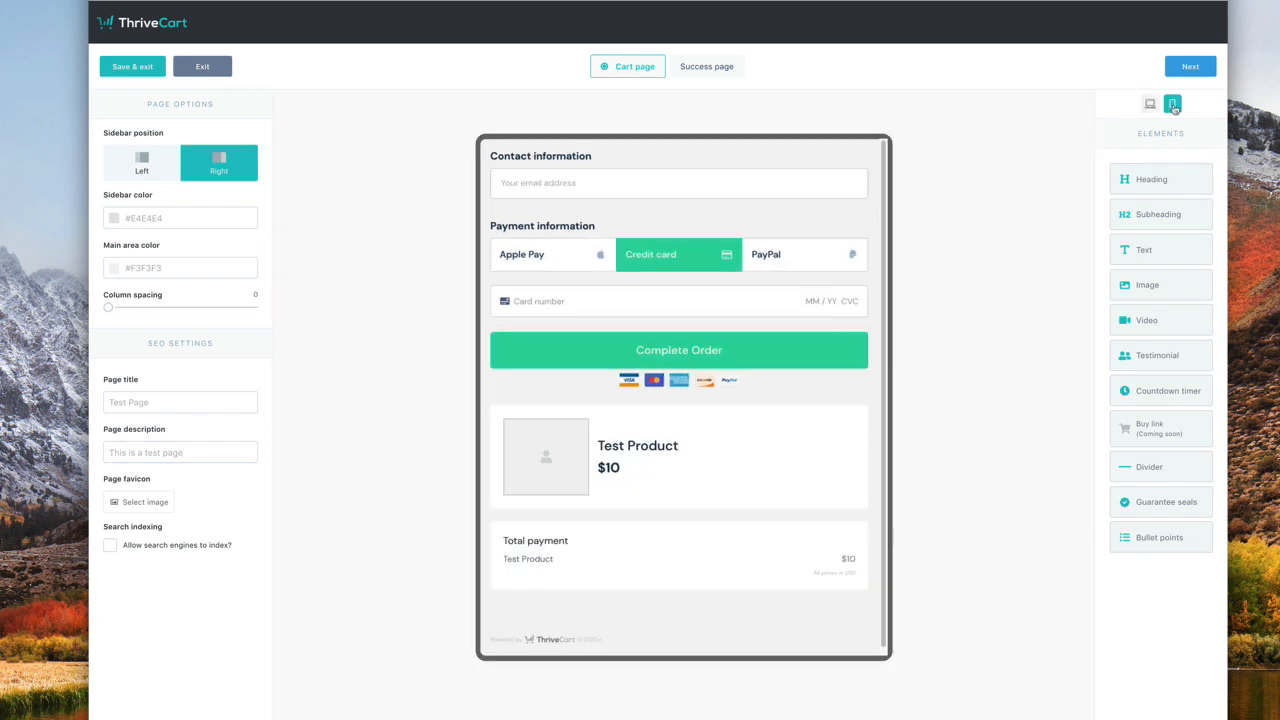
pyautogui.click(1150, 104)
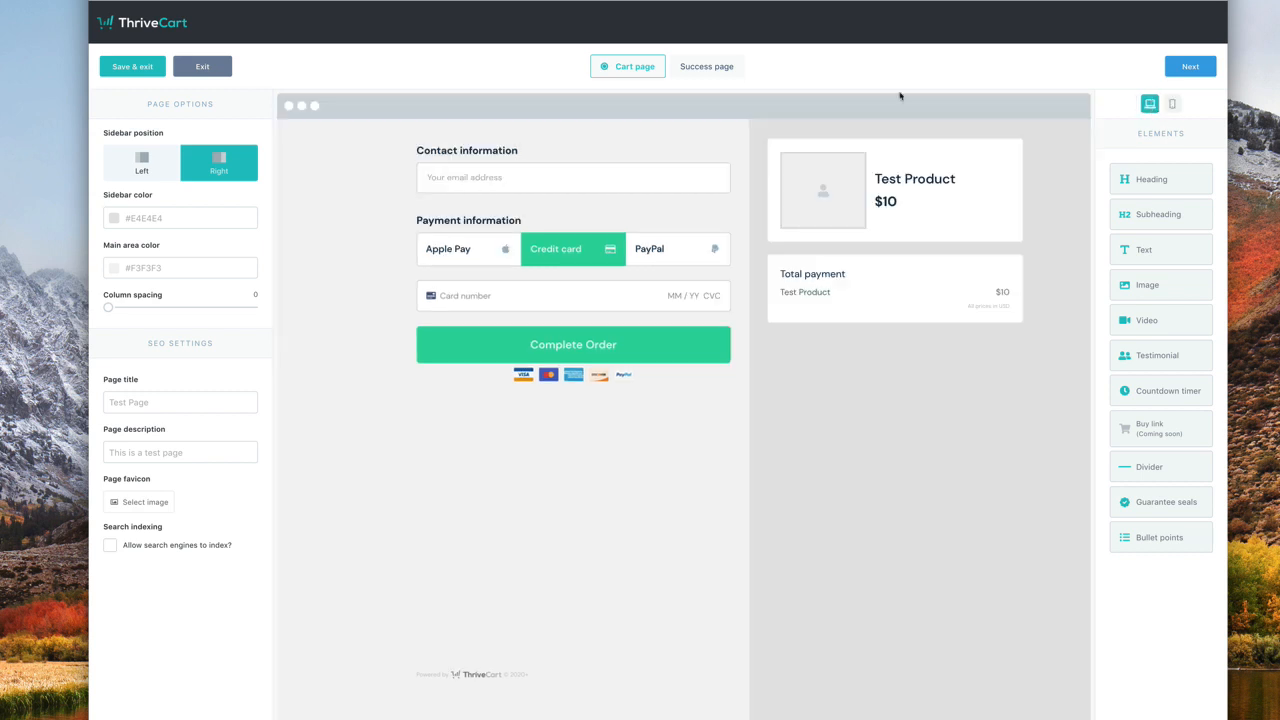
pyautogui.click(695, 67)
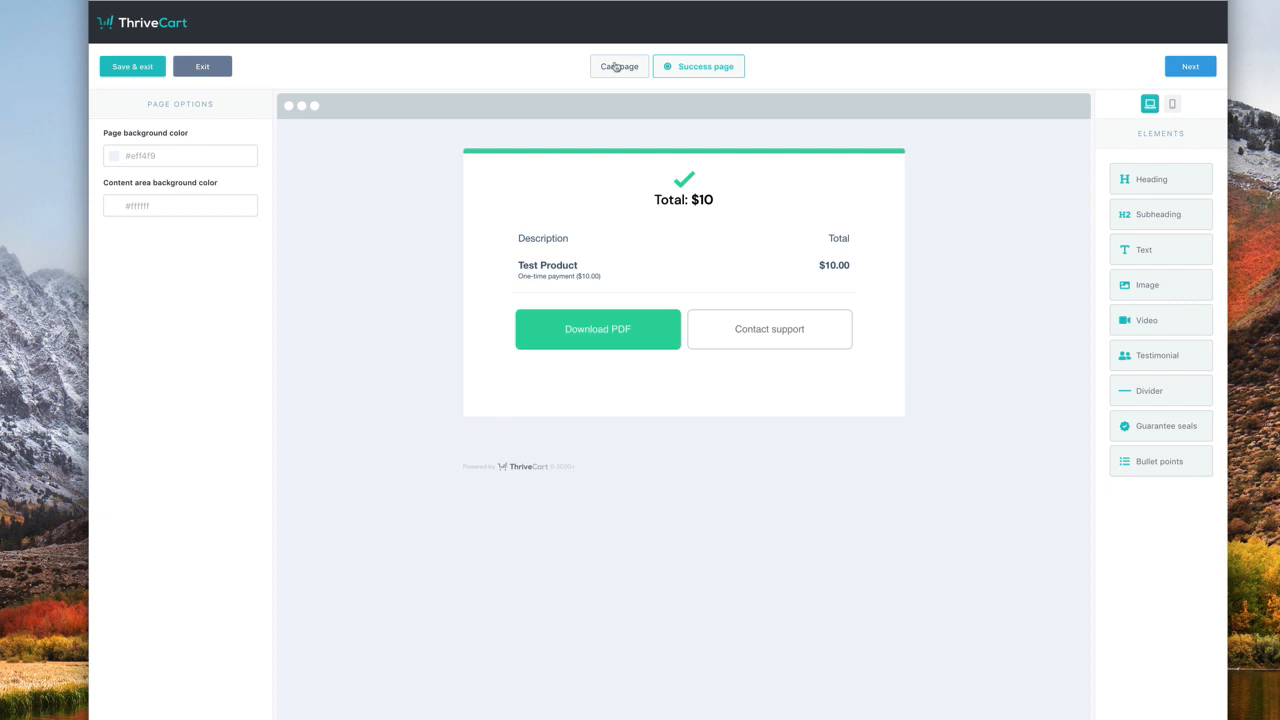
pyautogui.click(614, 68)
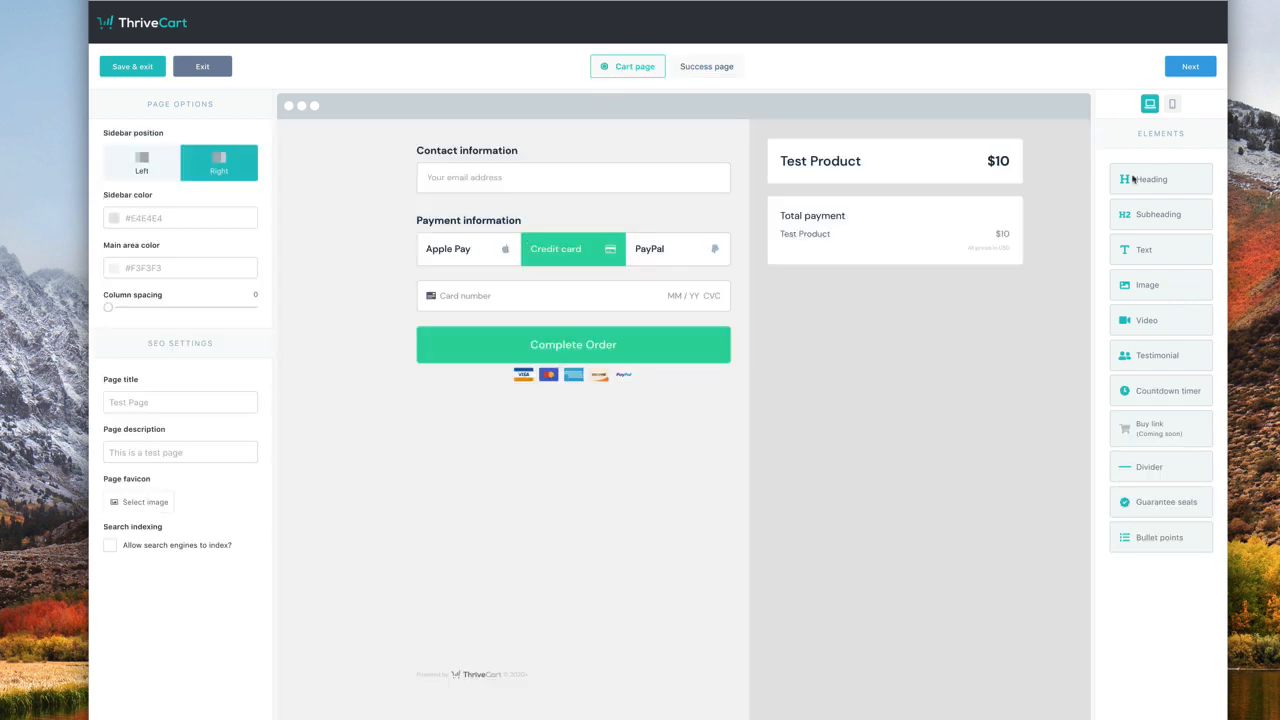
# - Place a centred 'The Evergreen Profits Letter' heading at the top in 56px Roboto
pyautogui.moveTo(1133, 178); pyautogui.dragTo(537, 133)
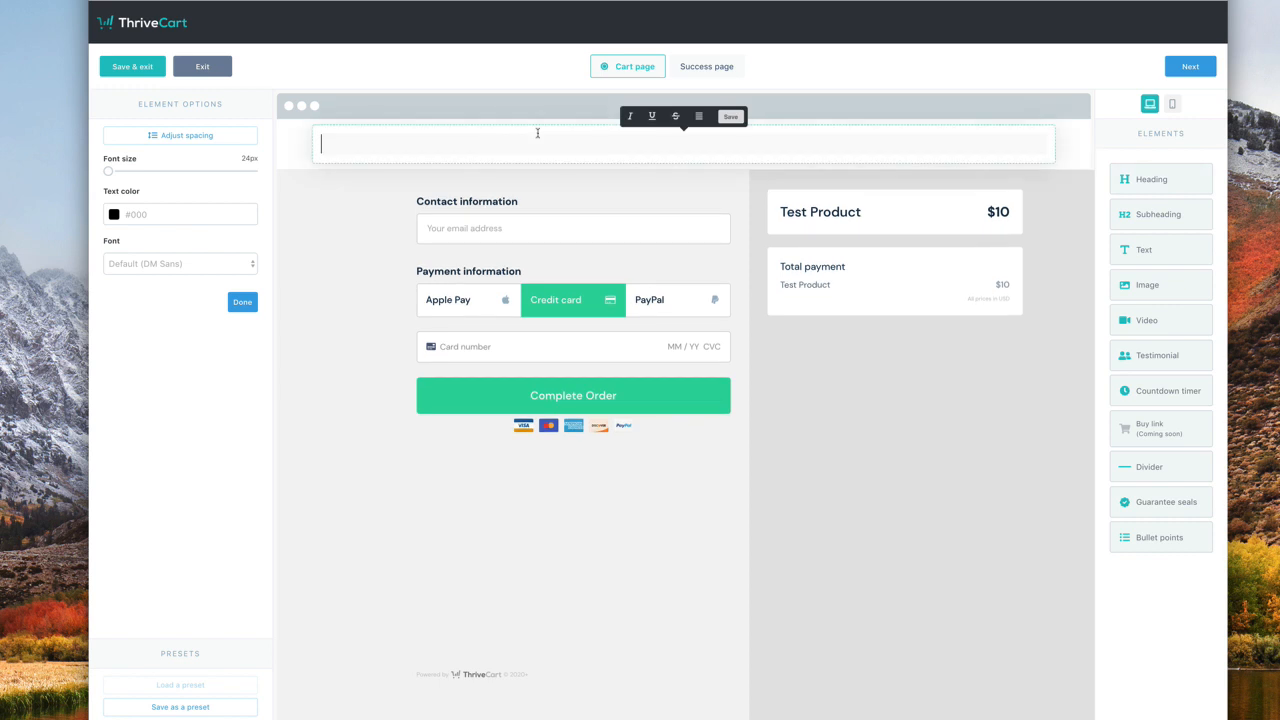
pyautogui.write('The Evergreen Profit')
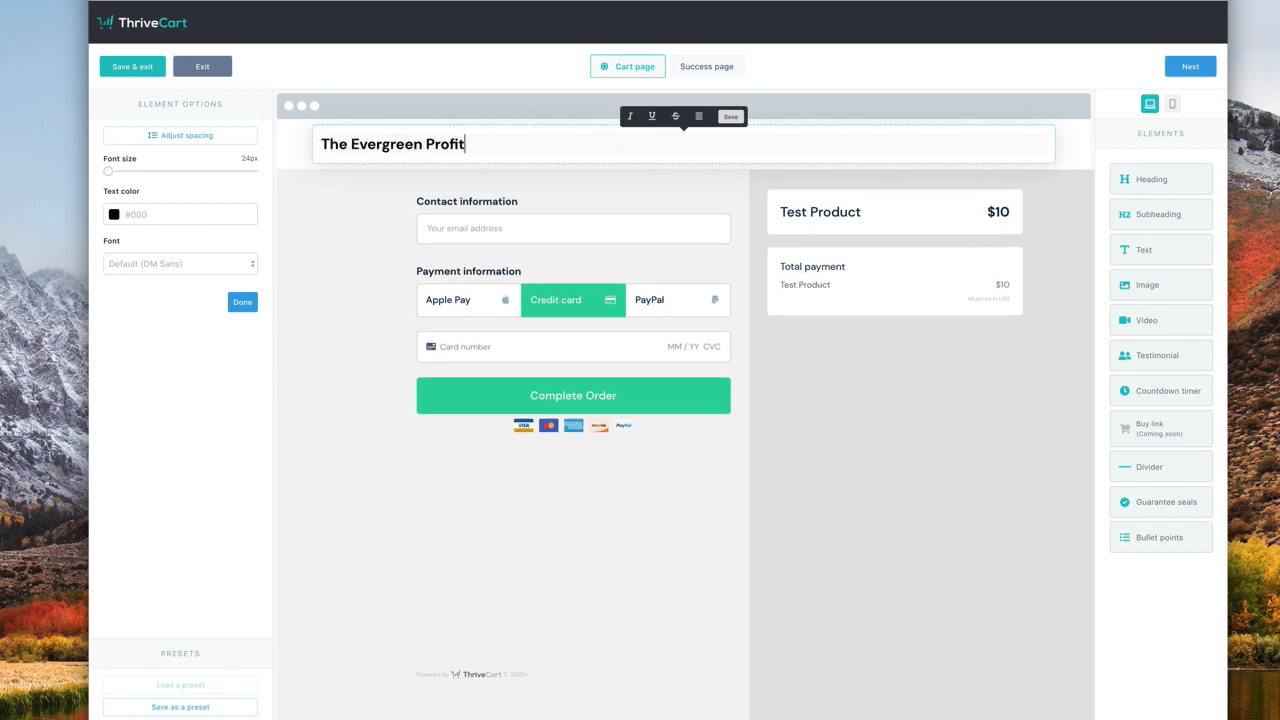
pyautogui.write('s Letter')
pyautogui.click(699, 117)
pyautogui.click(696, 160)
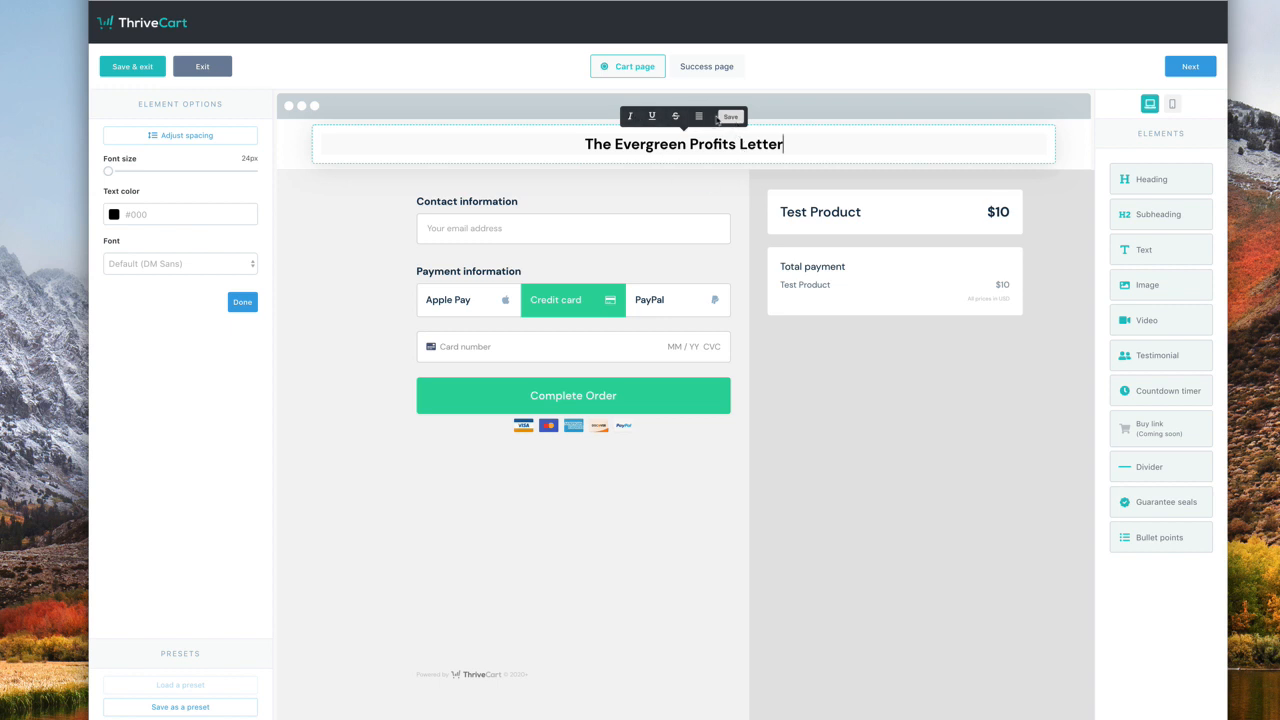
pyautogui.click(729, 117)
pyautogui.click(650, 146)
pyautogui.moveTo(106, 168); pyautogui.dragTo(205, 174)
pyautogui.click(199, 263)
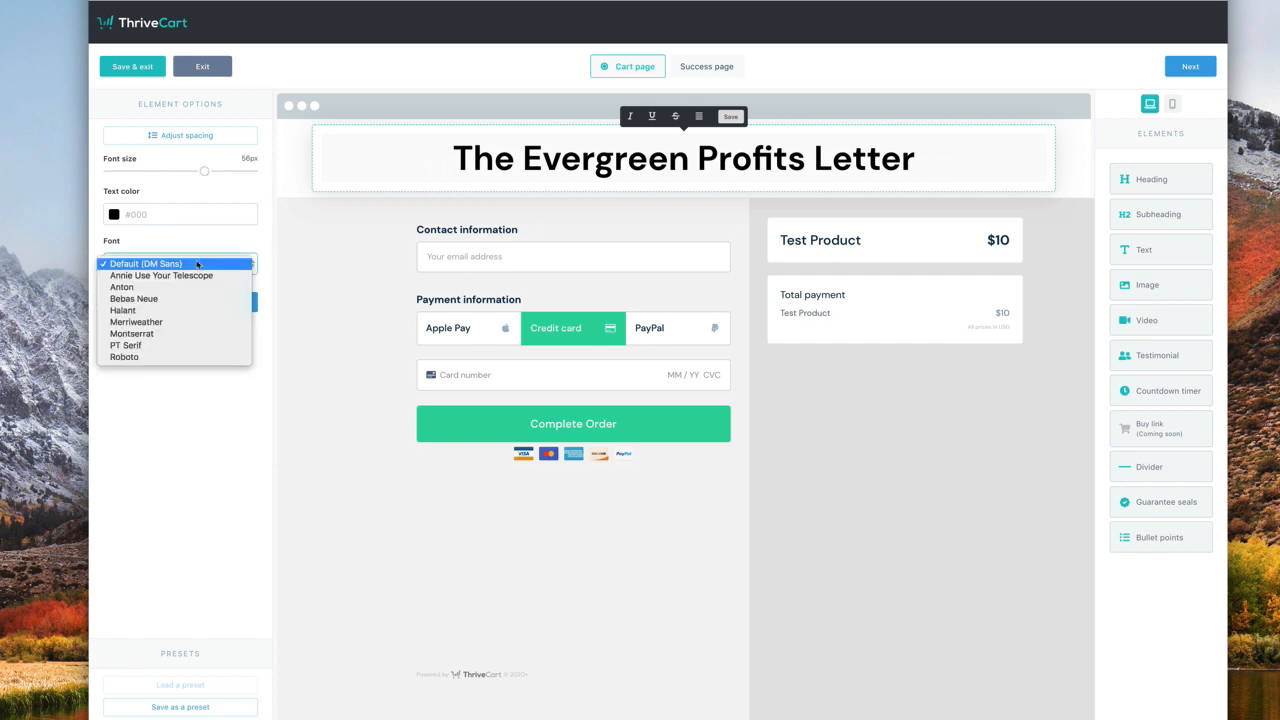
pyautogui.click(178, 357)
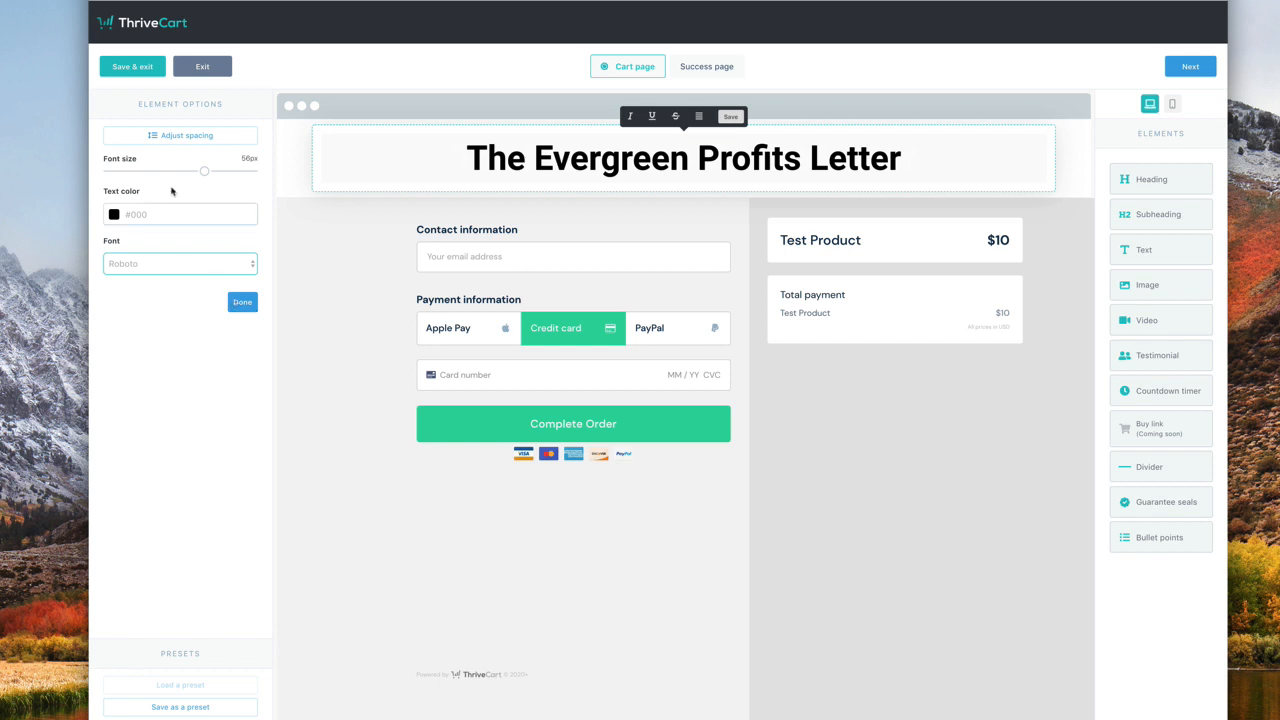
pyautogui.click(231, 300)
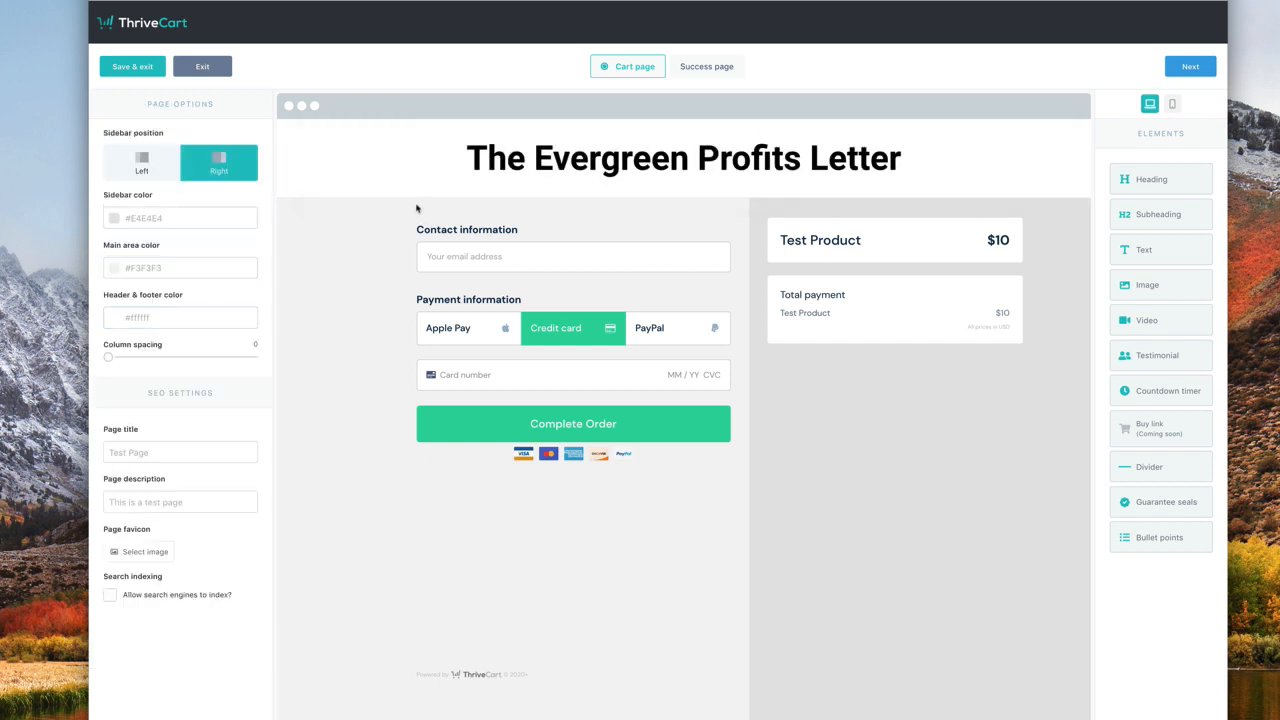
# - Add the centred subheading 'Thanks for becoming an EPIC member!' under the heading
pyautogui.moveTo(1178, 216); pyautogui.dragTo(693, 195)
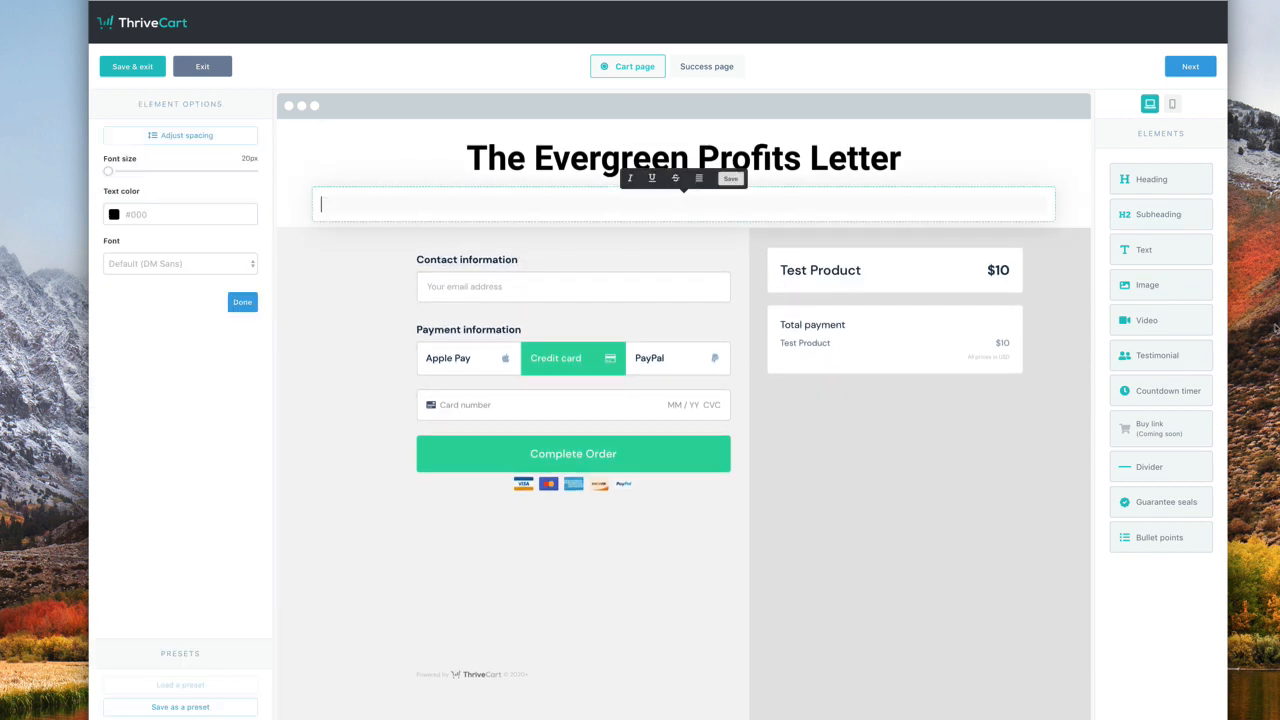
pyautogui.write('Thanks fro')
pyautogui.press('BackSpace')
pyautogui.press('BackSpace')
pyautogui.write('or becoming ')
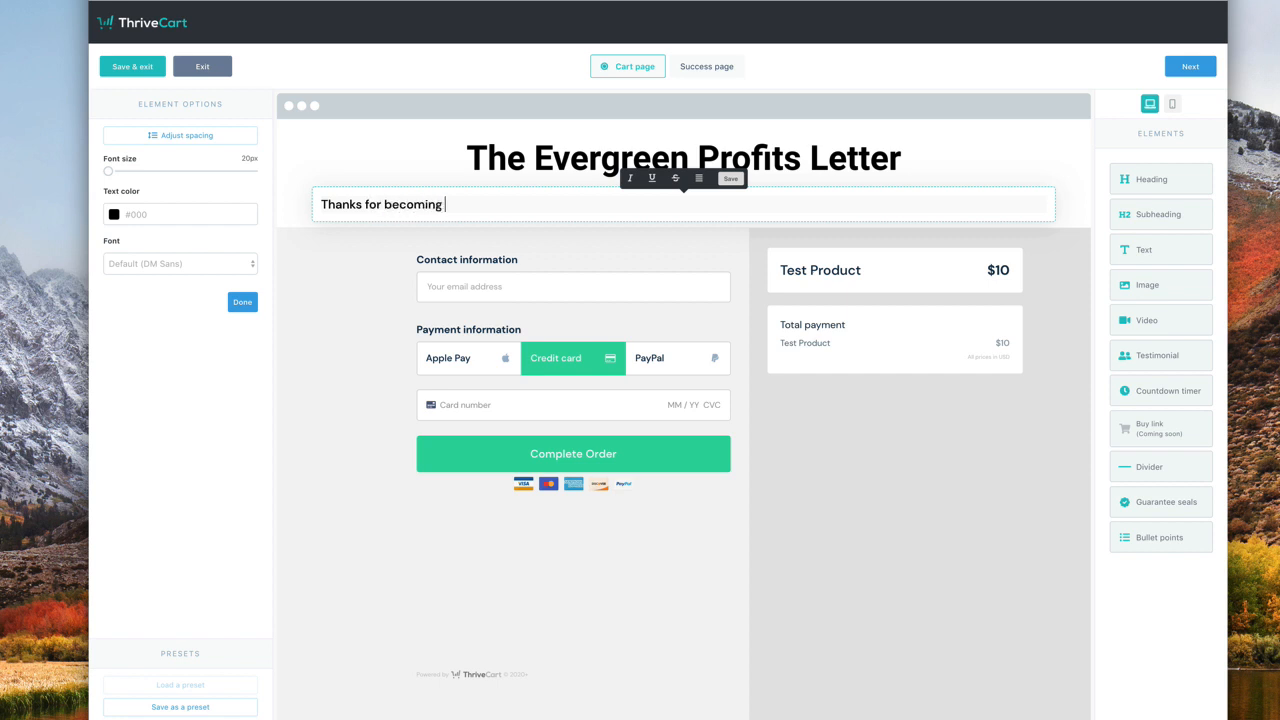
pyautogui.write('and')
pyautogui.write('EPIC')
pyautogui.write(' membe')
pyautogui.write('r!')
pyautogui.click(698, 178)
pyautogui.click(699, 218)
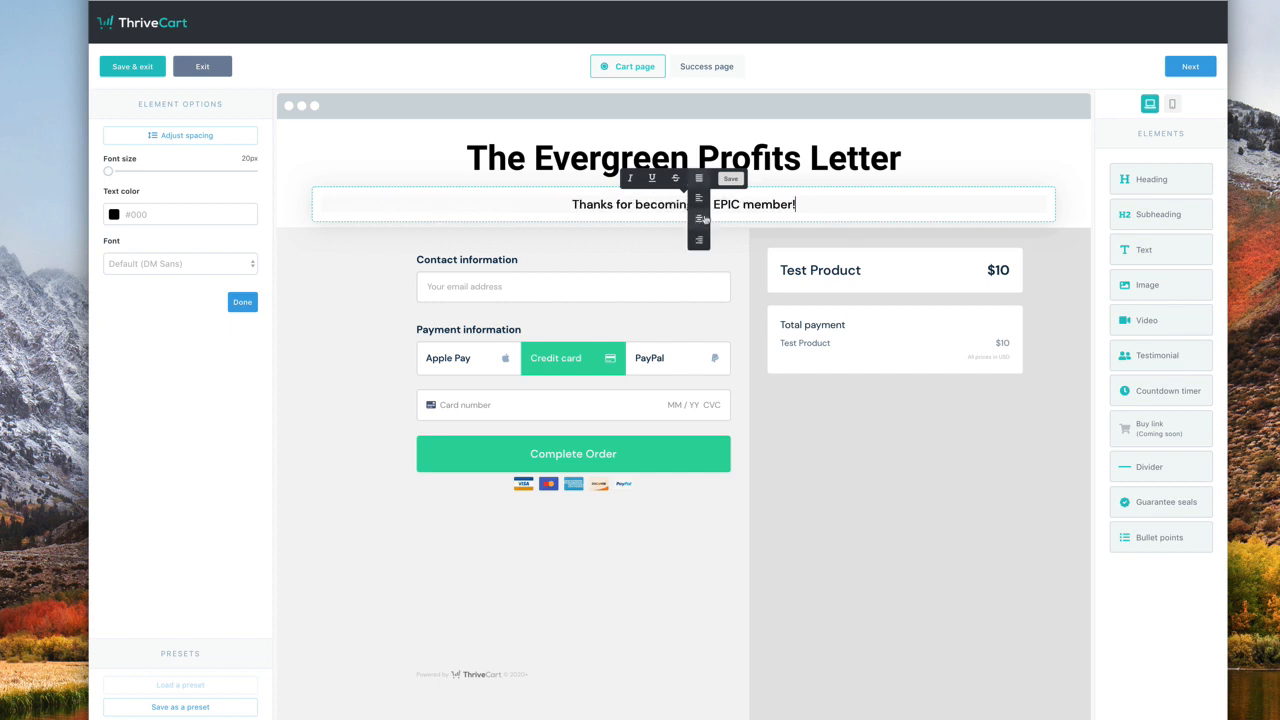
pyautogui.click(742, 183)
pyautogui.click(727, 205)
# - Check the headline's bottom spacing, leaving it at 0
pyautogui.click(151, 138)
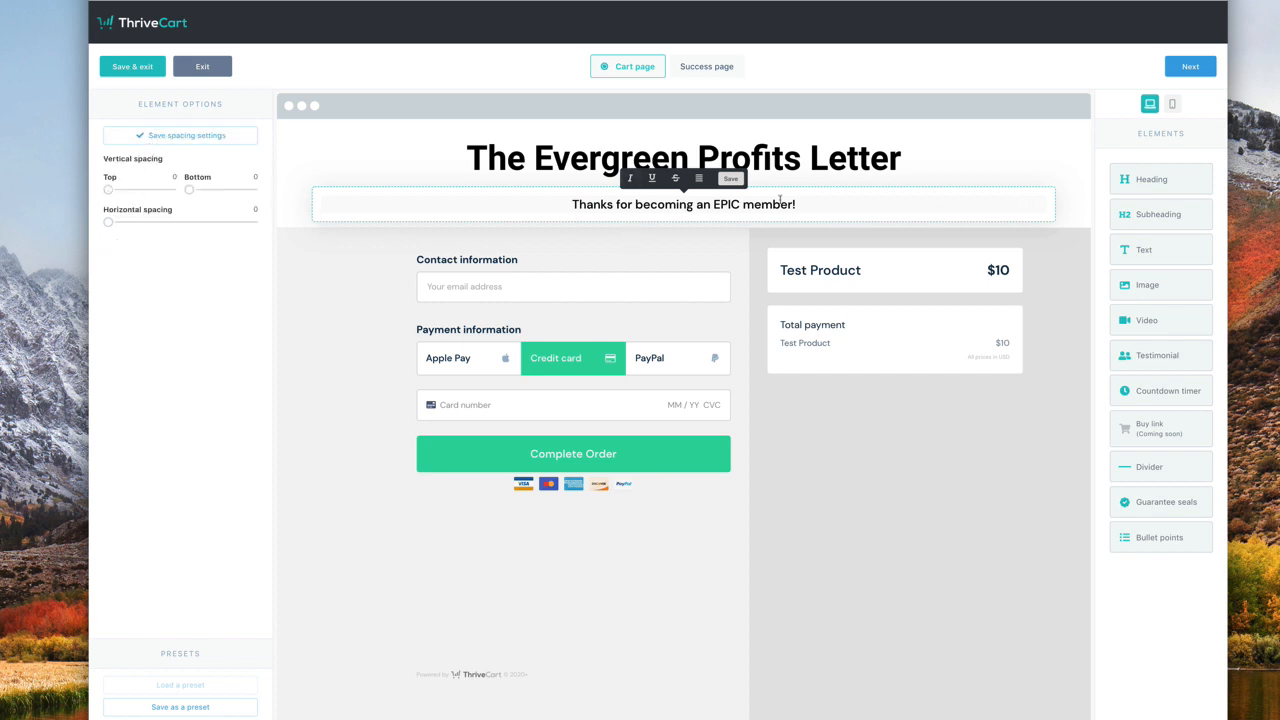
pyautogui.click(793, 150)
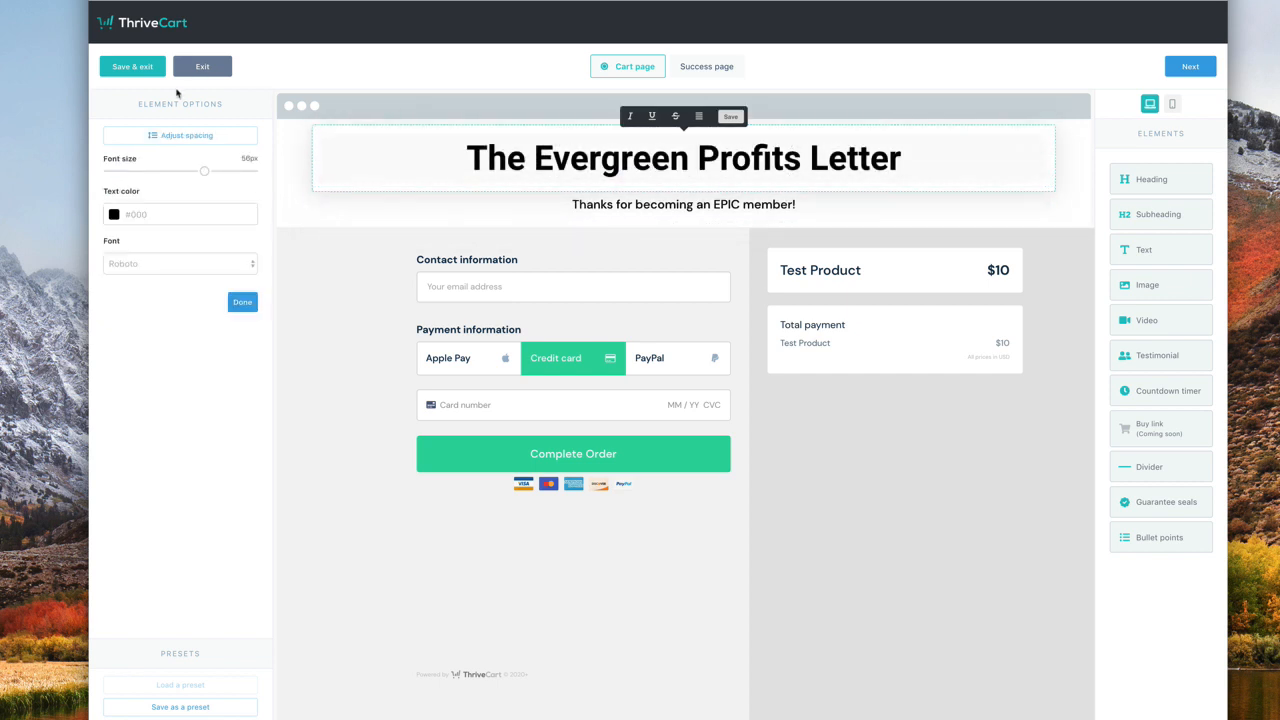
pyautogui.click(165, 136)
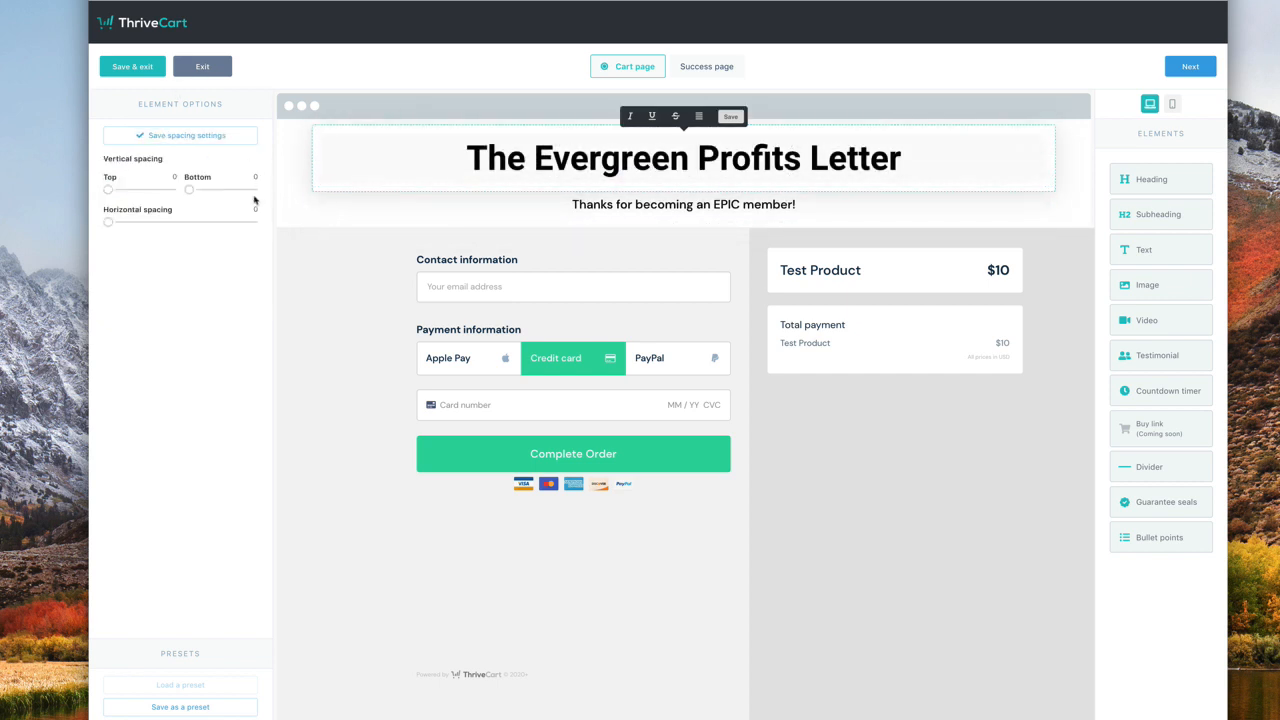
pyautogui.moveTo(190, 190)
pyautogui.mouseDown()
pyautogui.moveTo(239, 195)
pyautogui.moveTo(187, 195)
pyautogui.mouseUp()
pyautogui.click(487, 231)
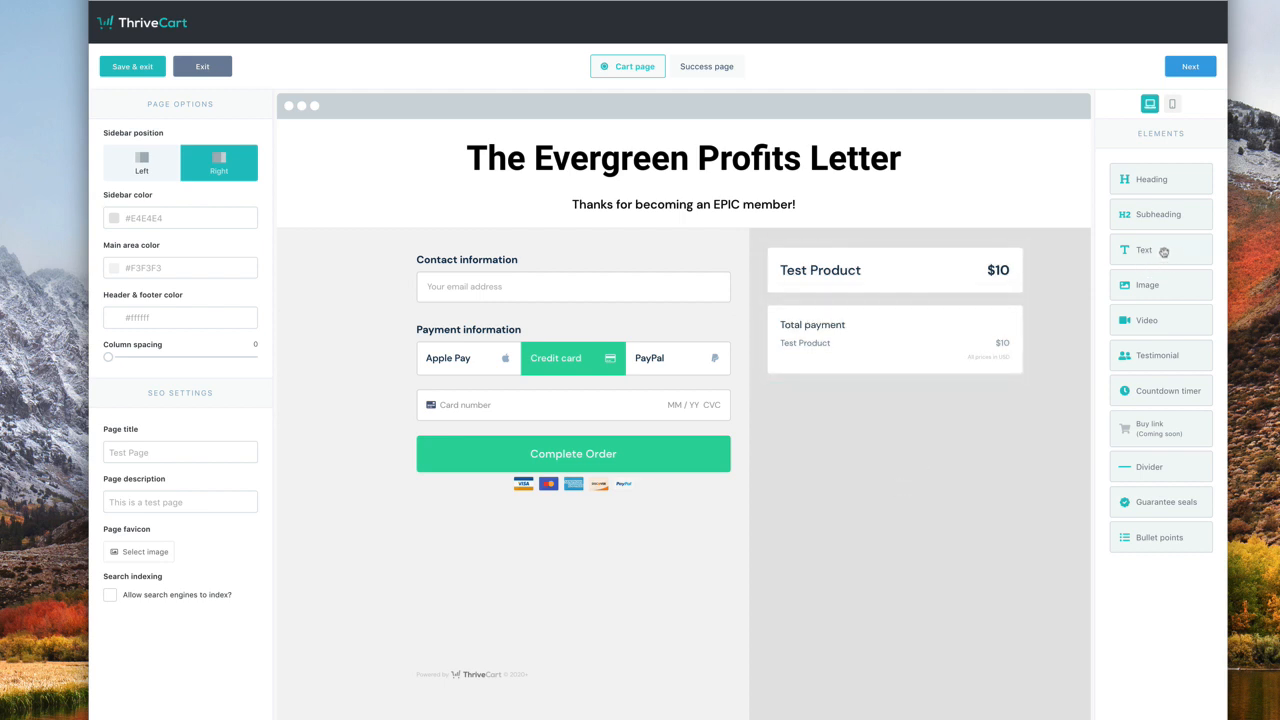
# - Add an image-left text block below the subheading with 20px text and a small, left-aligned image
pyautogui.moveTo(1162, 250); pyautogui.dragTo(689, 257)
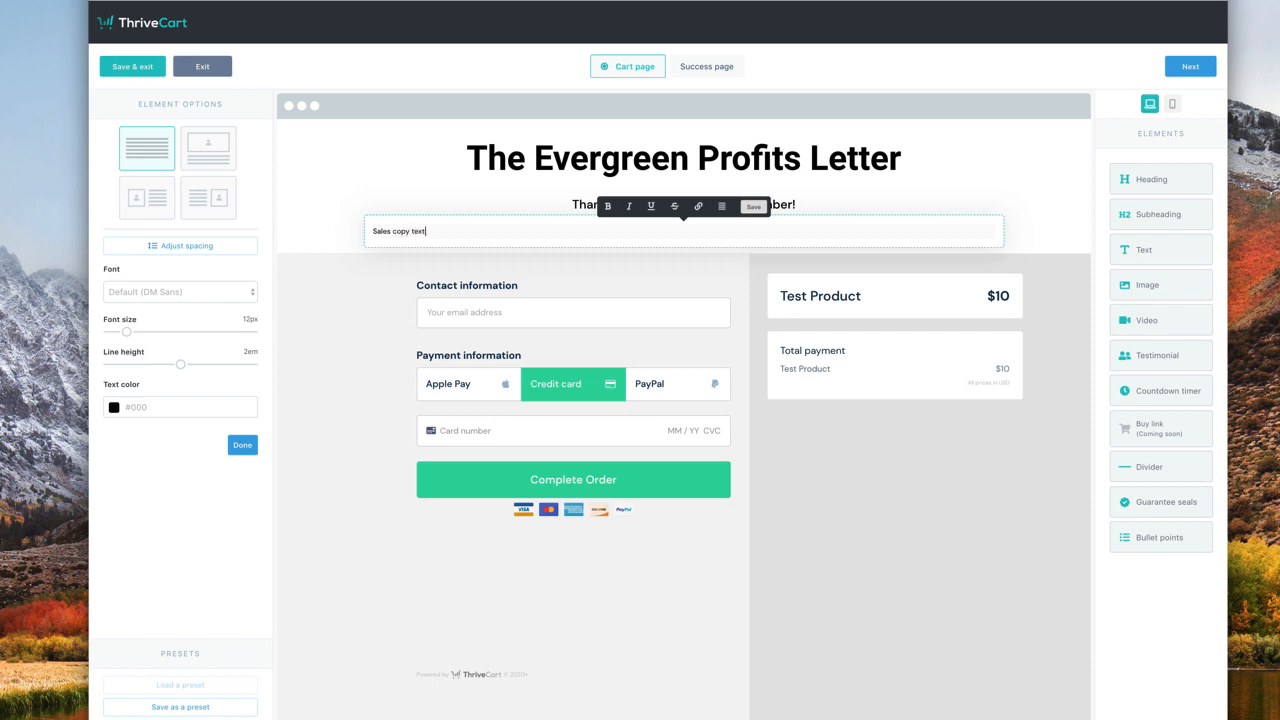
pyautogui.click(147, 197)
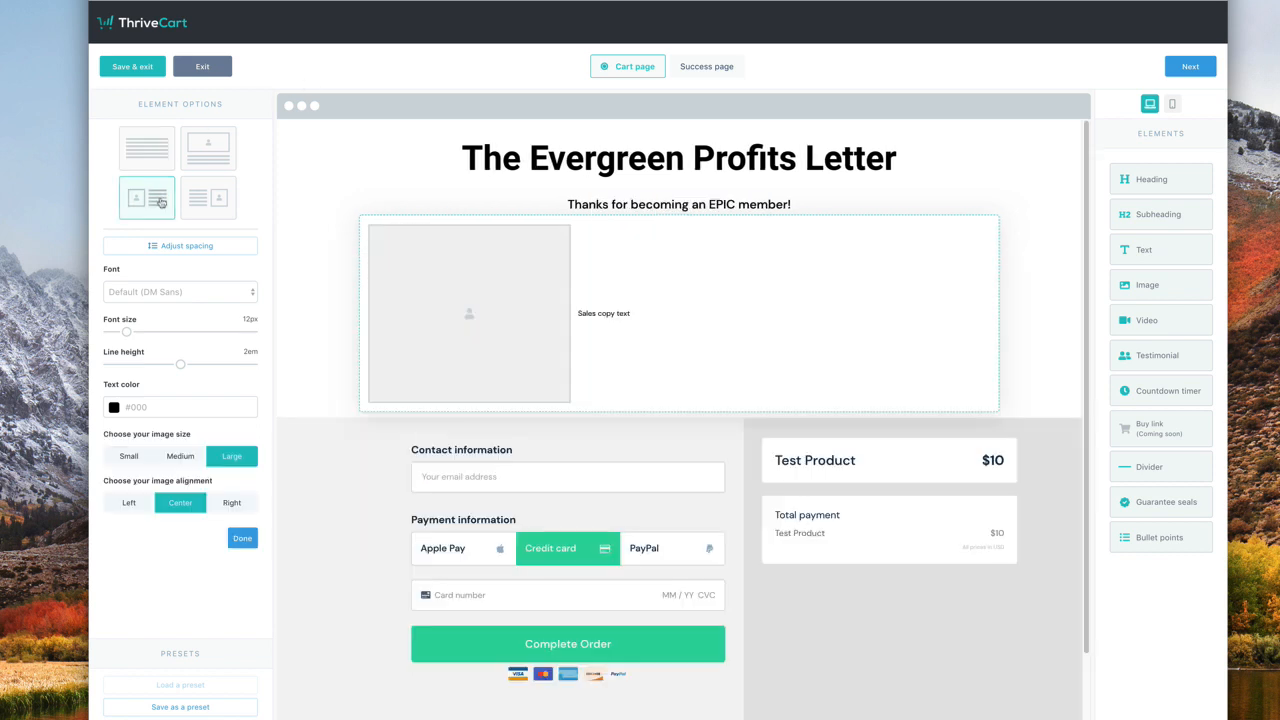
pyautogui.click(591, 313)
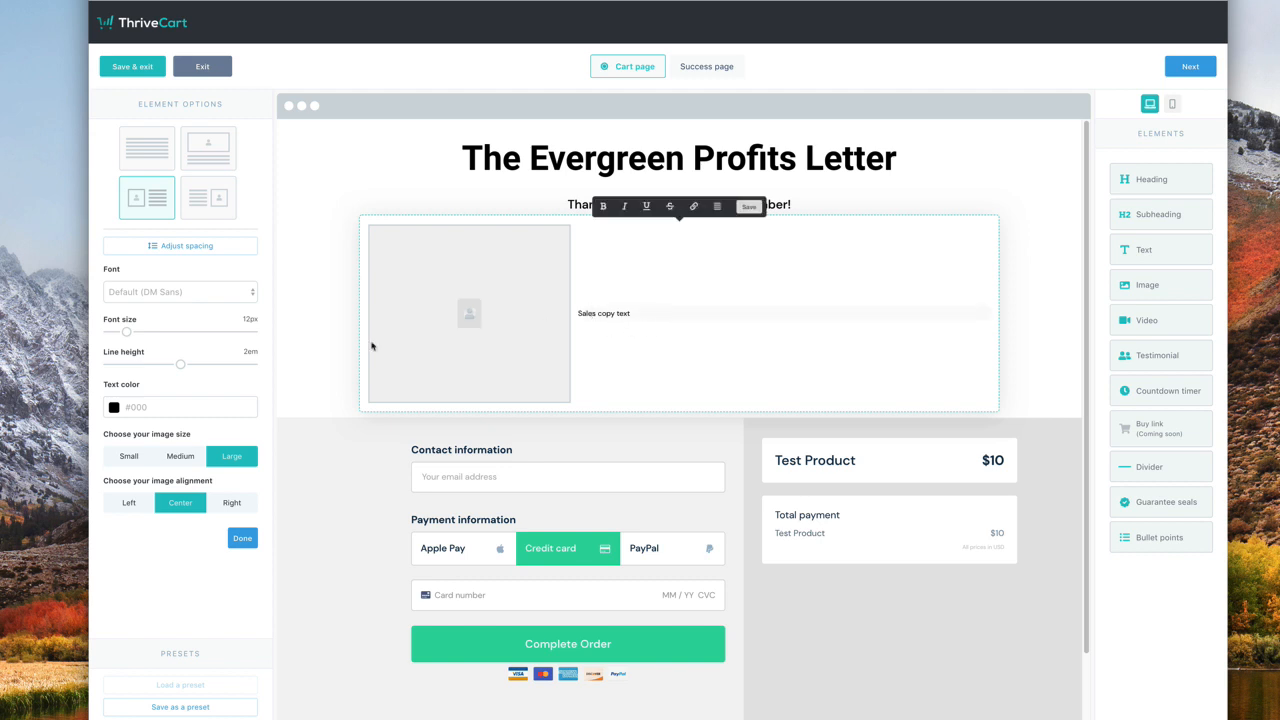
pyautogui.moveTo(122, 331); pyautogui.dragTo(143, 366)
pyautogui.click(146, 458)
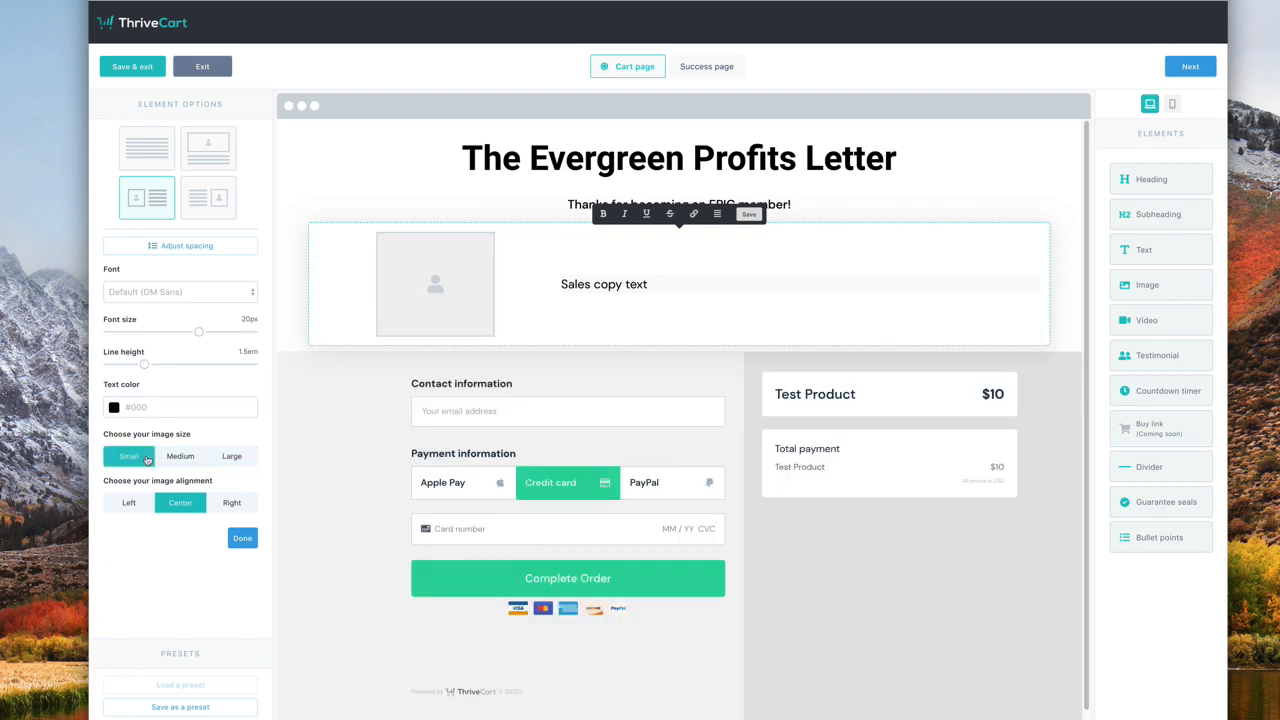
pyautogui.click(137, 510)
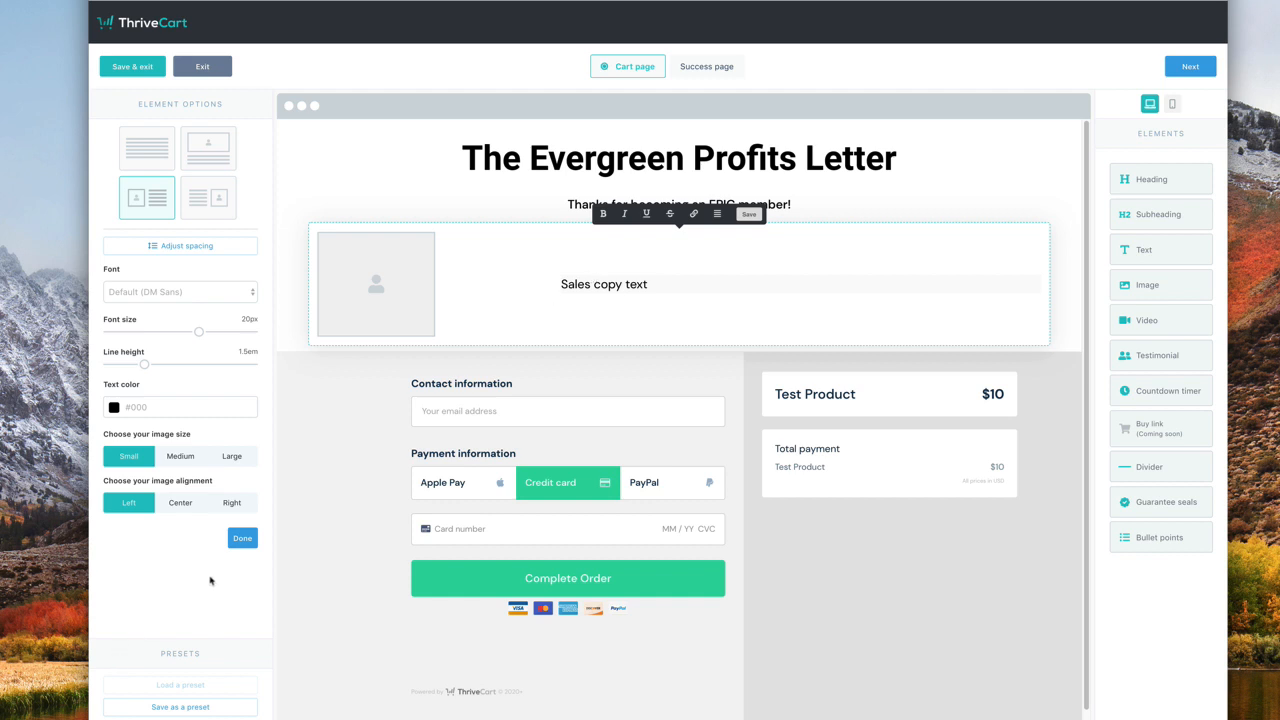
pyautogui.click(242, 538)
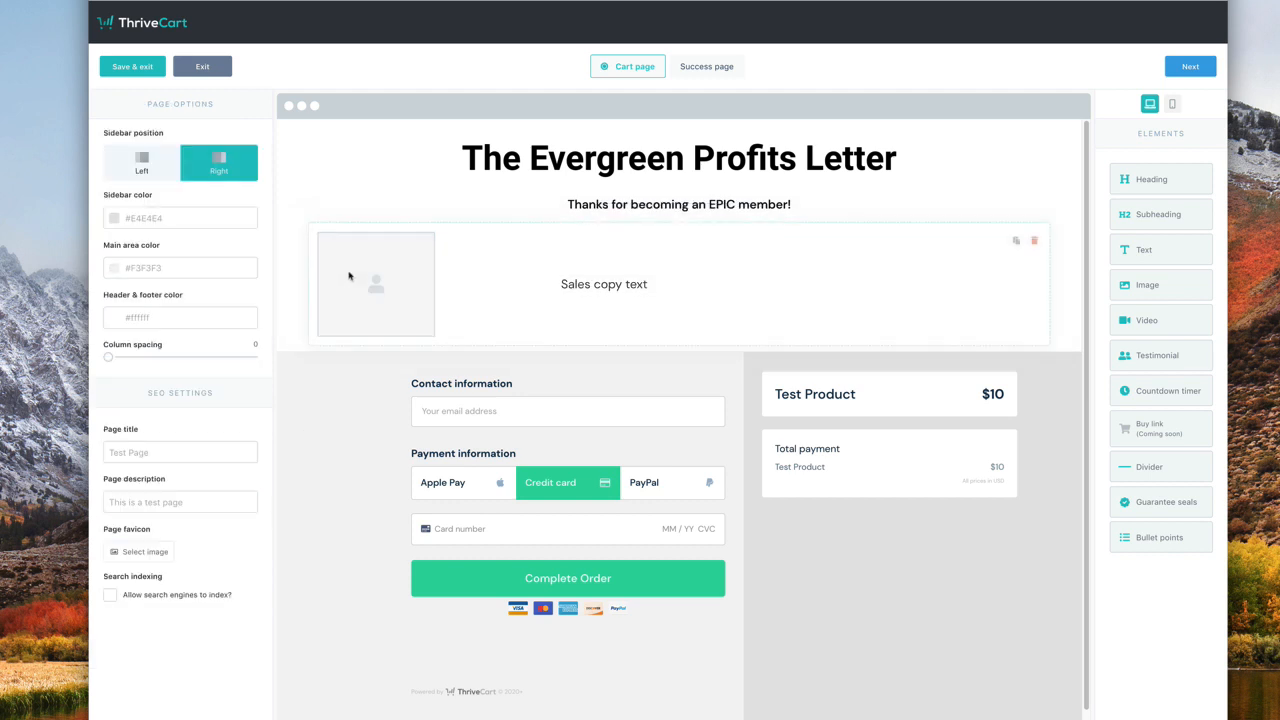
# - Upload Facebook Ad #1.jpg and place it in the sales block's image placeholder
pyautogui.click(350, 292)
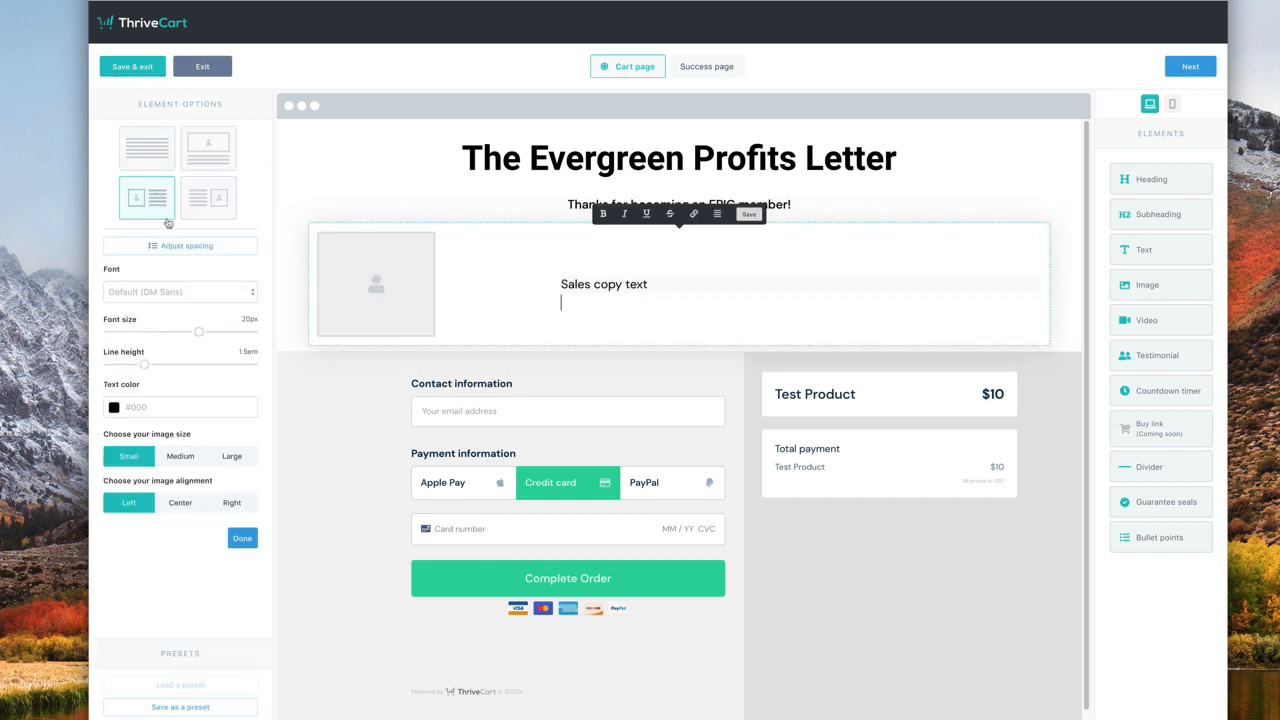
pyautogui.moveTo(417, 286)
pyautogui.click(377, 286)
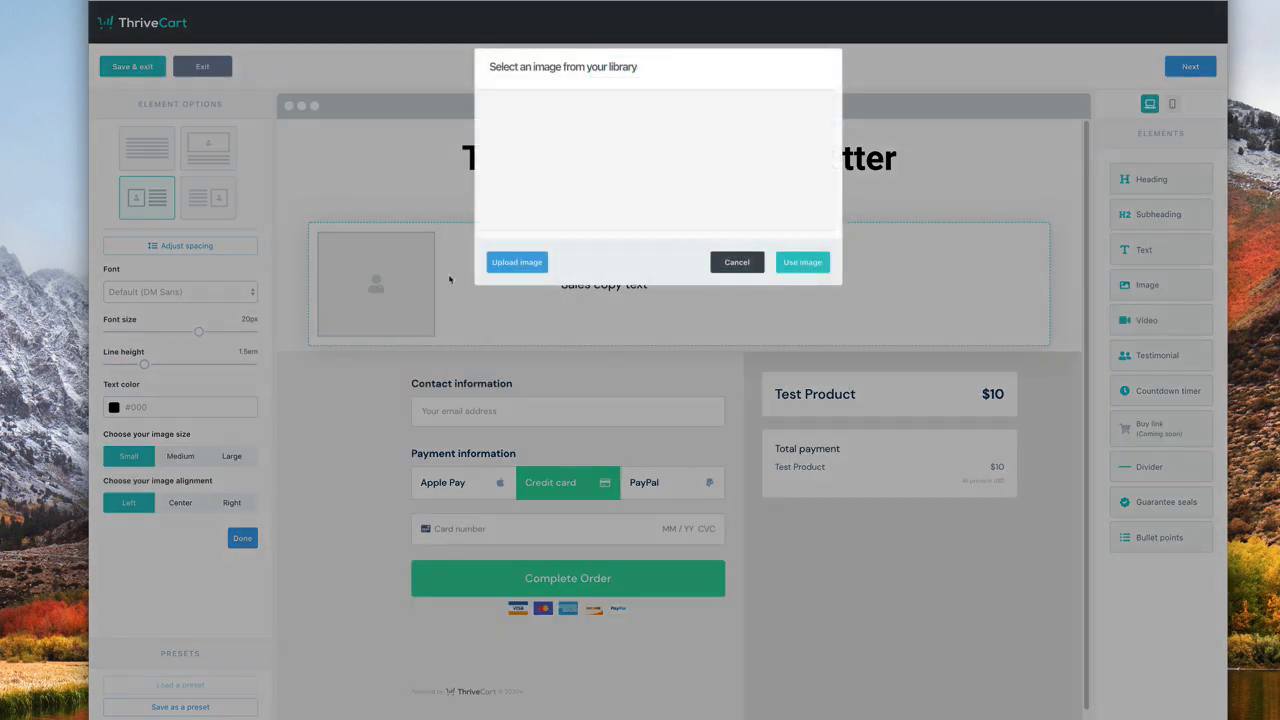
pyautogui.click(516, 262)
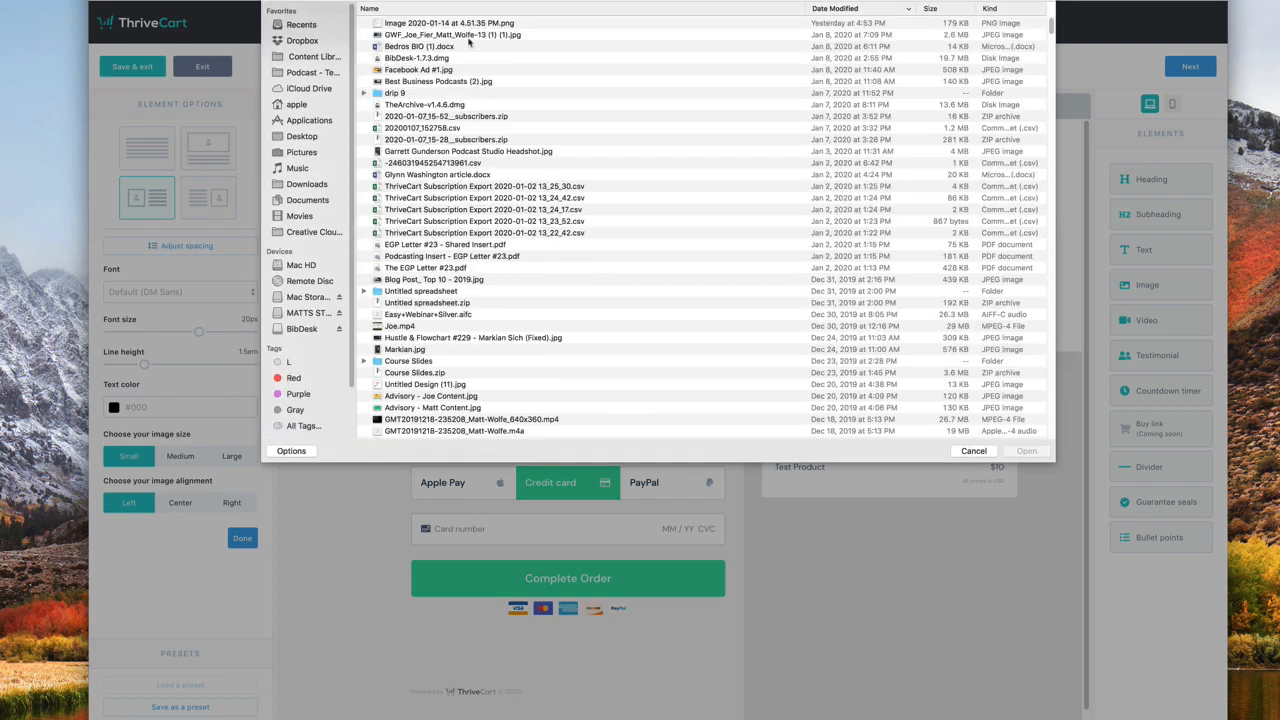
pyautogui.click(468, 70)
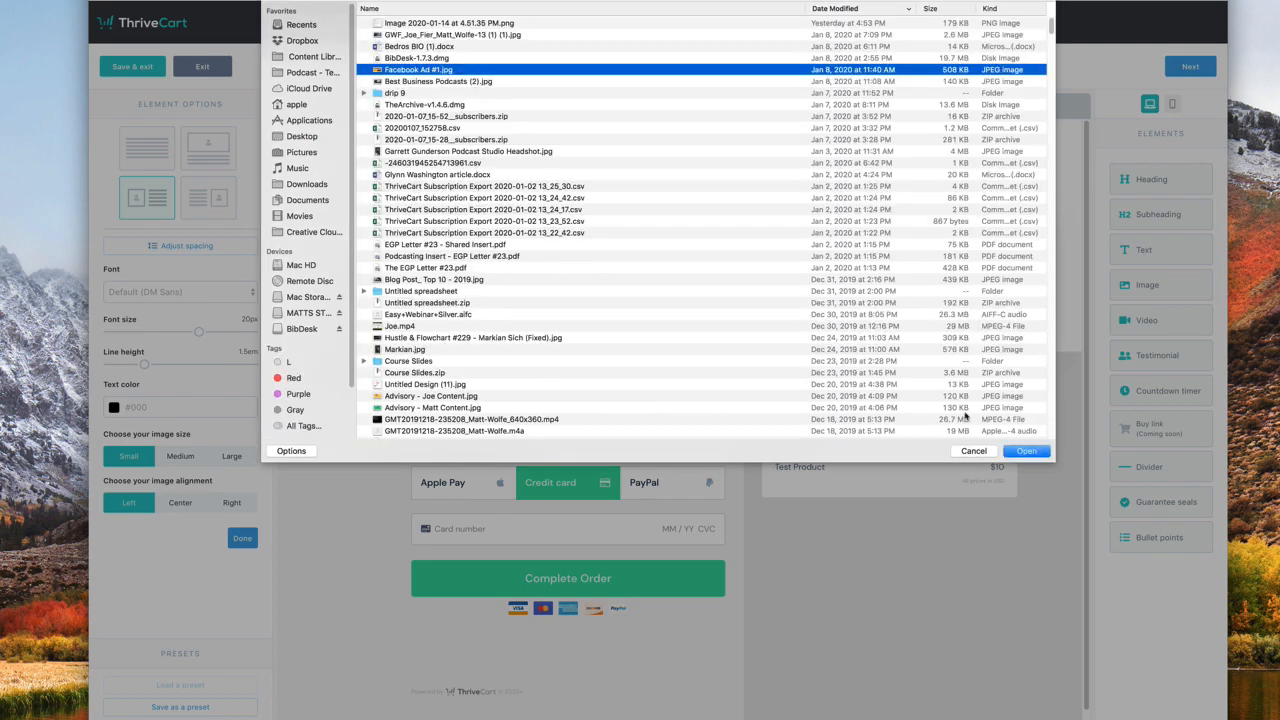
pyautogui.click(1028, 452)
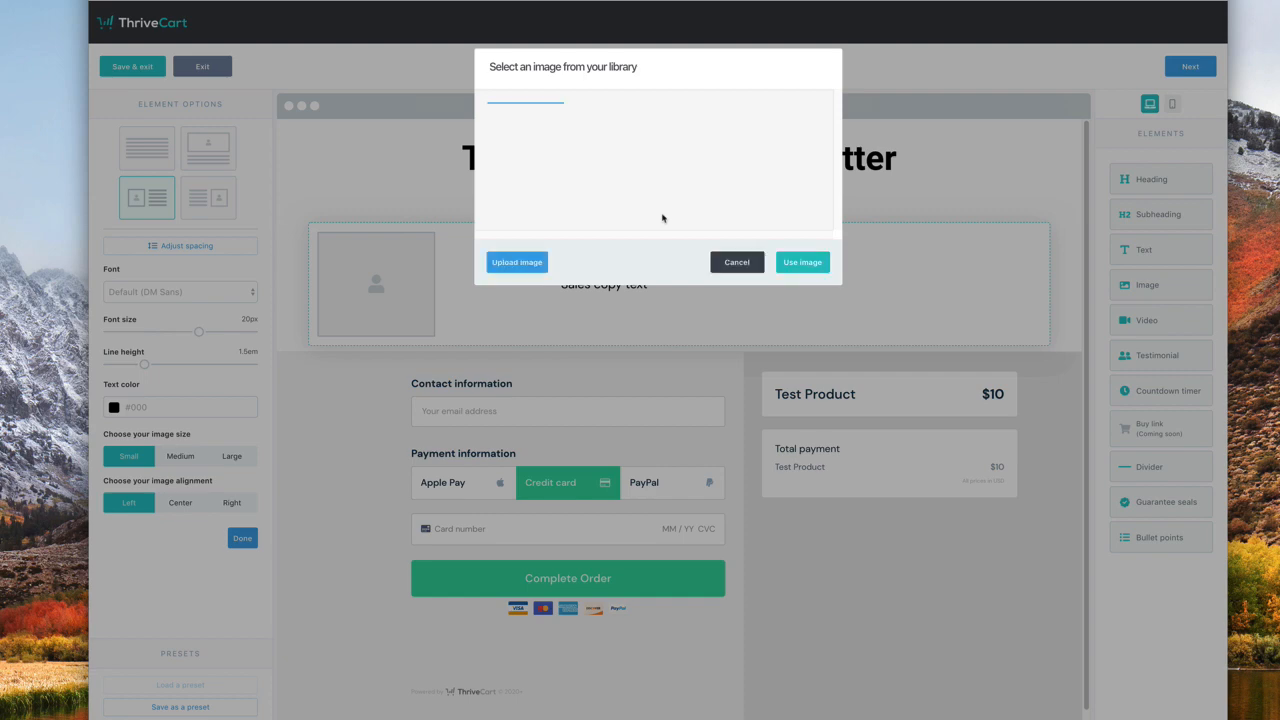
pyautogui.click(802, 262)
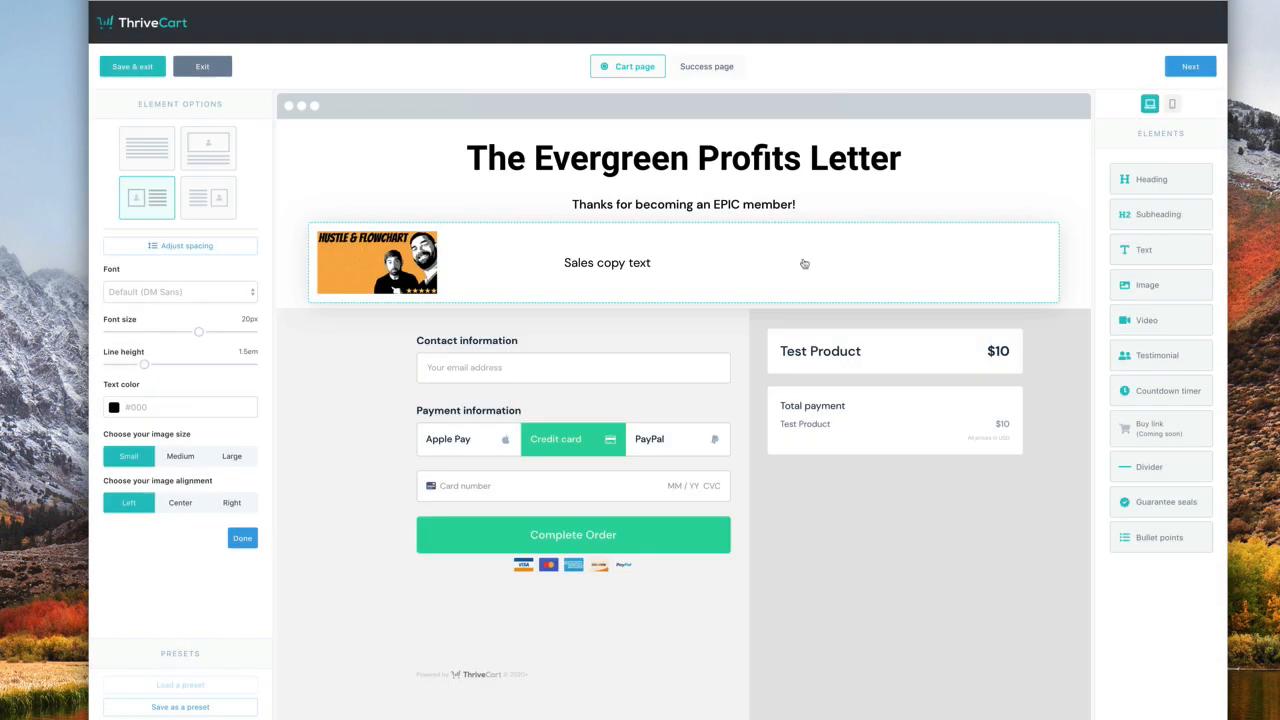
# - Centre the image within the sales copy block
pyautogui.click(631, 264)
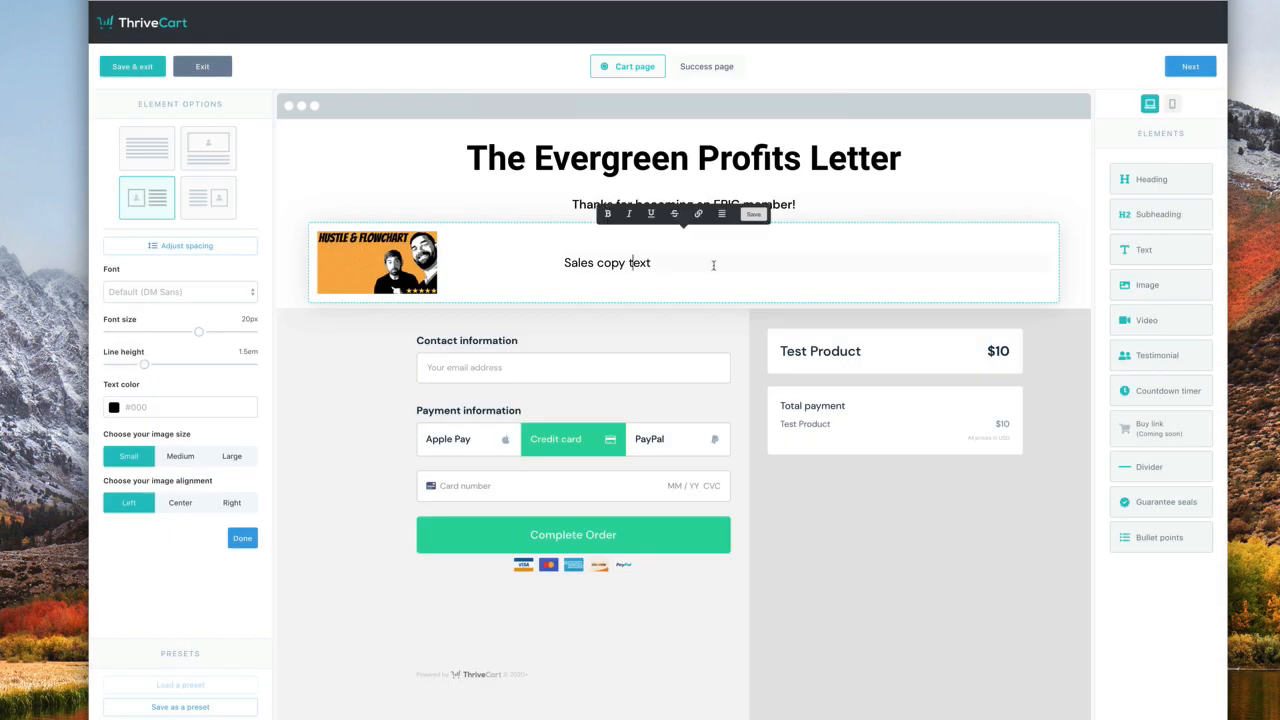
pyautogui.click(722, 214)
pyautogui.hotkey('ctrl', 'a')
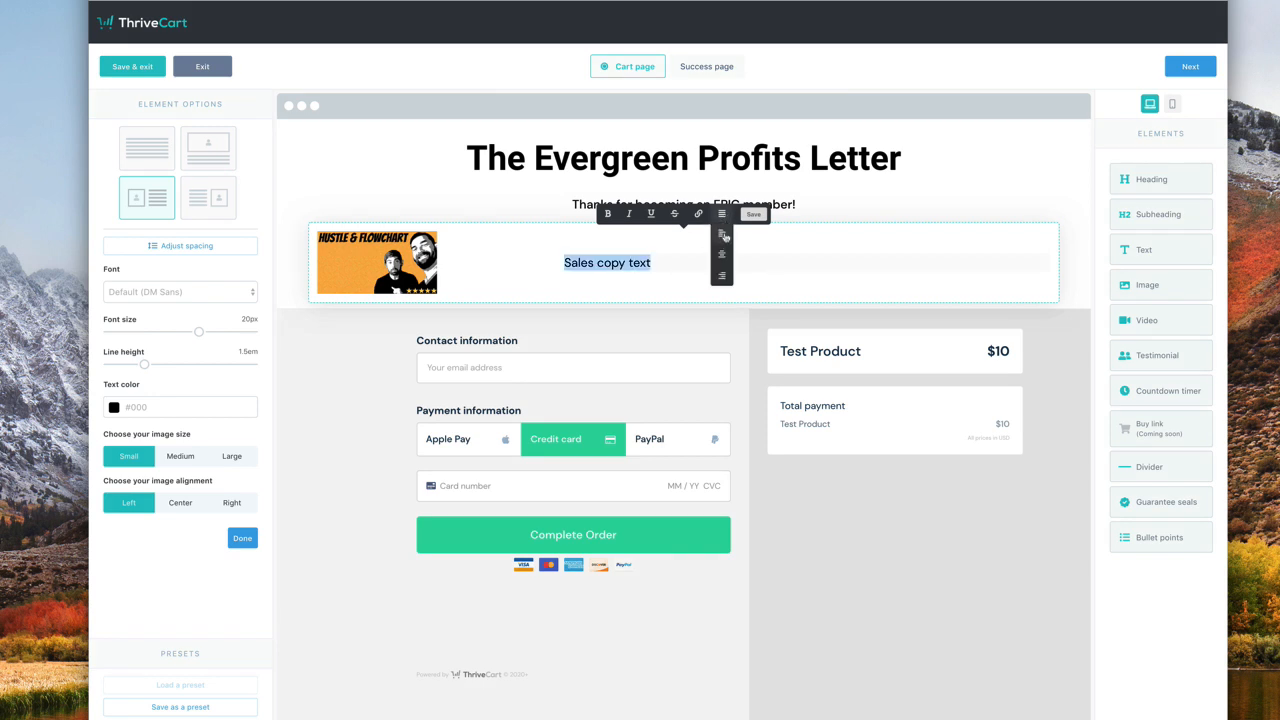
pyautogui.click(466, 180)
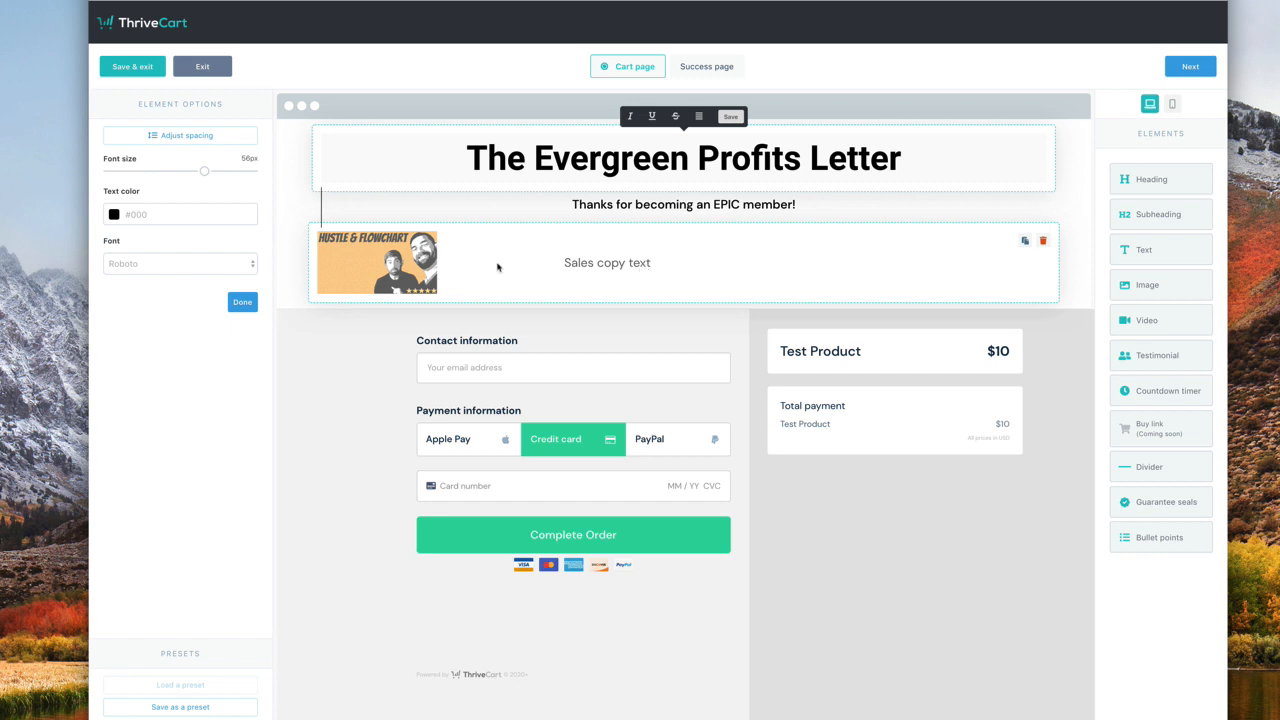
pyautogui.click(497, 267)
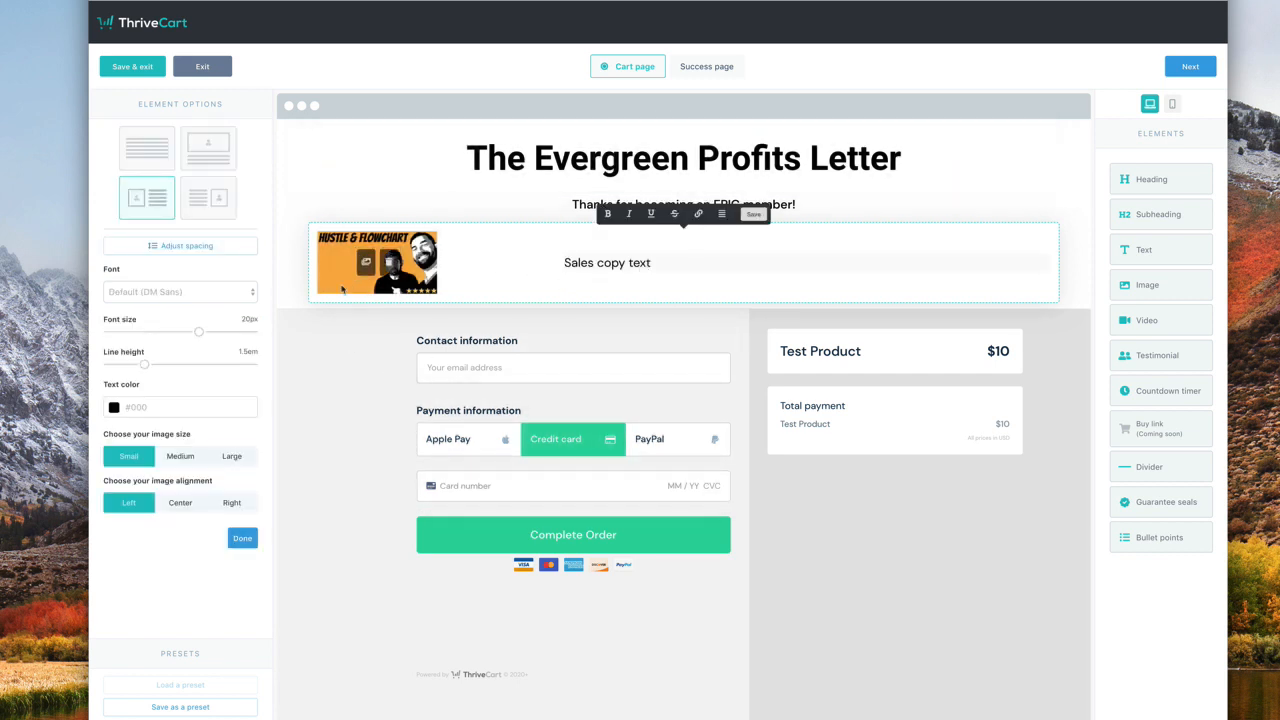
pyautogui.click(180, 502)
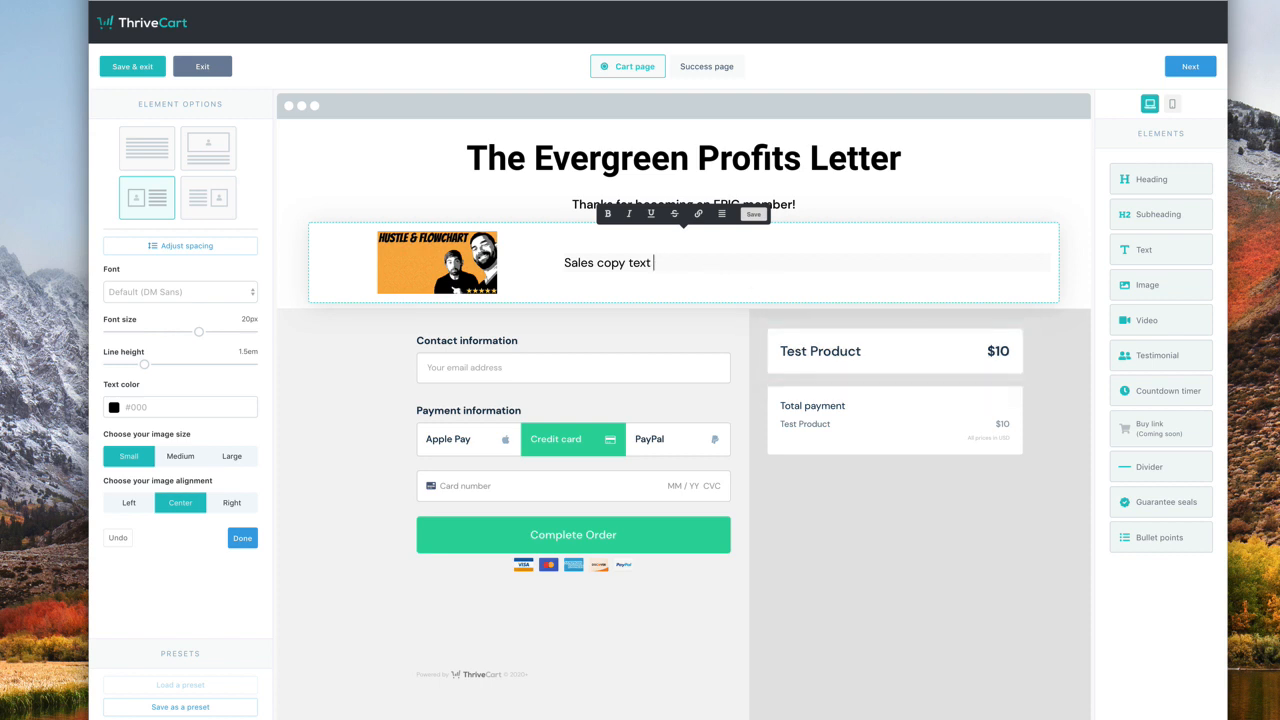
# - Extend the copy with 'goes here.' and 'As much copy as you want.', then add a sidebar image
pyautogui.write('goes here.')
pyautogui.press('Return')
pyautogui.write('DSAfas')
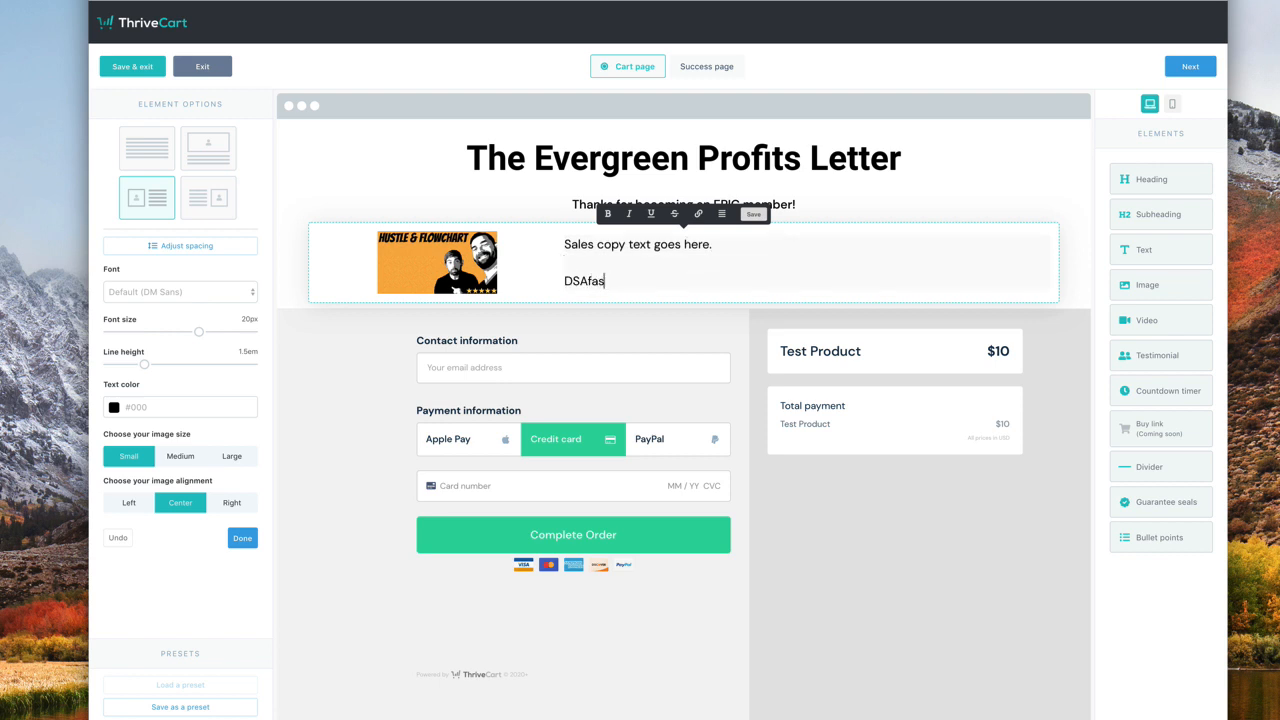
pyautogui.press('BackSpace')
pyautogui.press('BackSpace')
pyautogui.press('BackSpace')
pyautogui.press('BackSpace')
pyautogui.press('BackSpace')
pyautogui.write('As much copy as you want.')
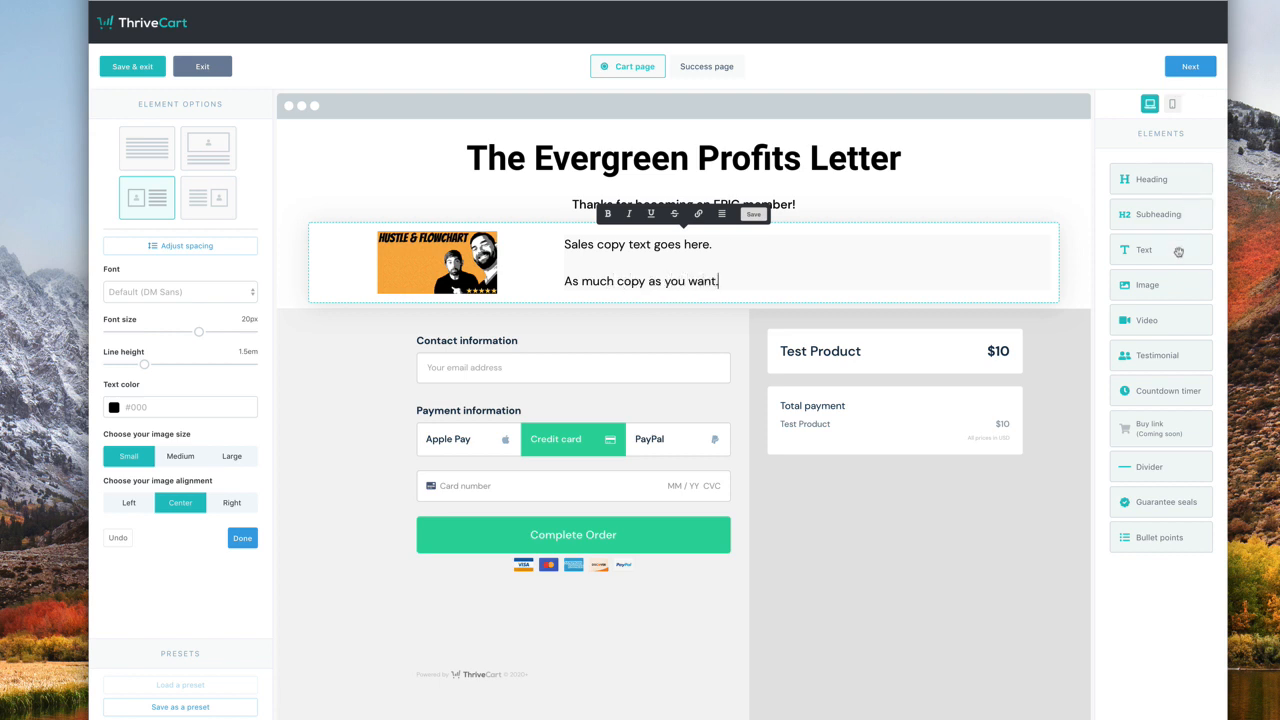
pyautogui.moveTo(1140, 286); pyautogui.dragTo(932, 369)
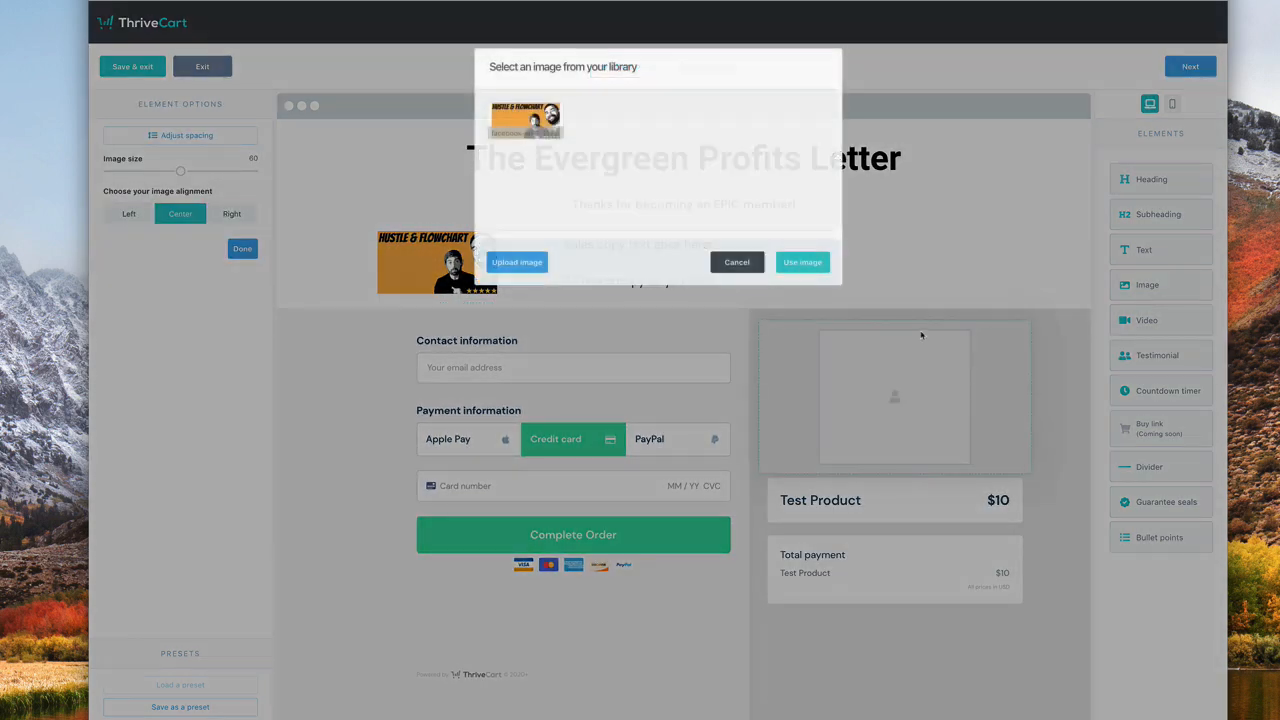
# - Upload 'Blog Post_ Top 10 - 2019.jpg' and use it as the sidebar image above the Test Product box
pyautogui.click(512, 260)
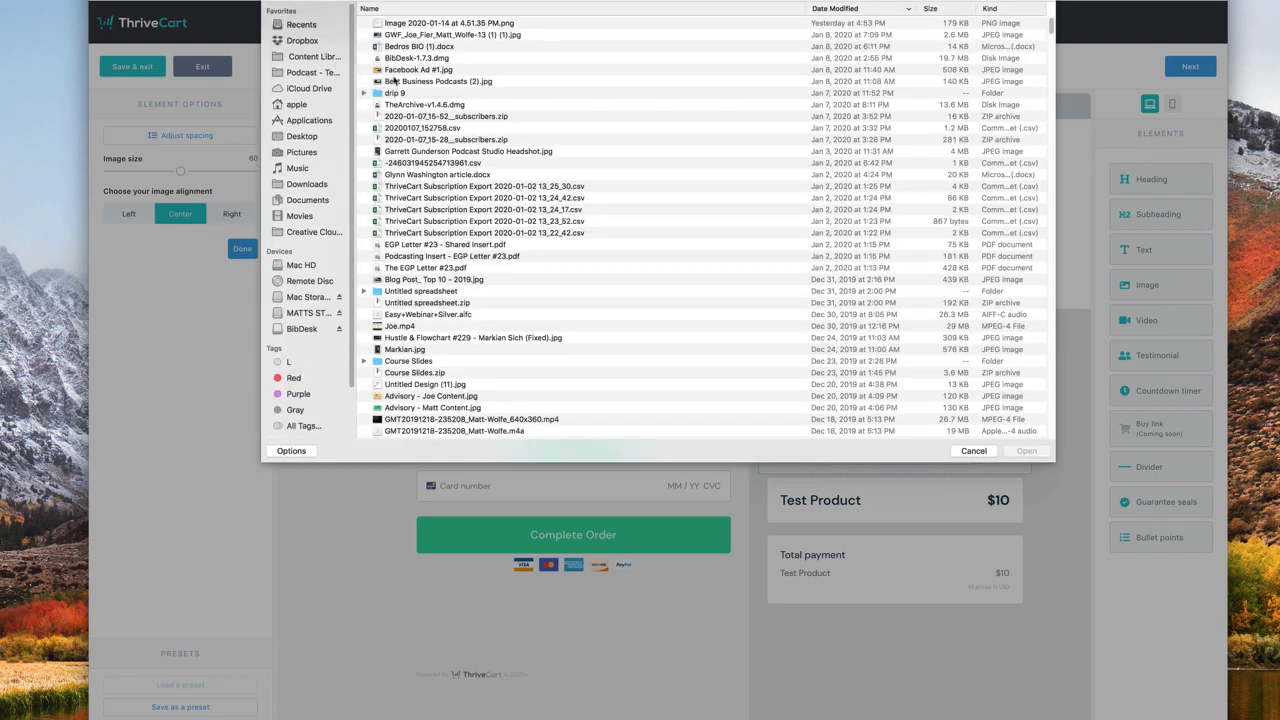
pyautogui.click(465, 270)
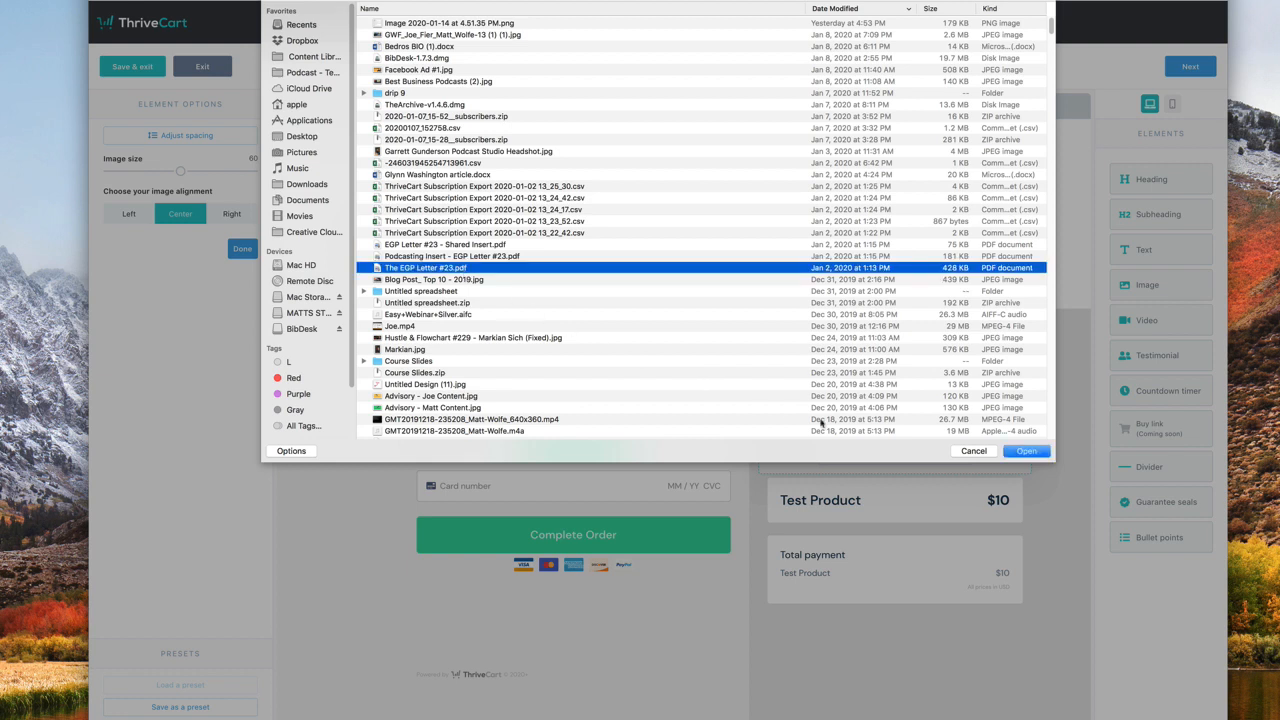
pyautogui.click(437, 290)
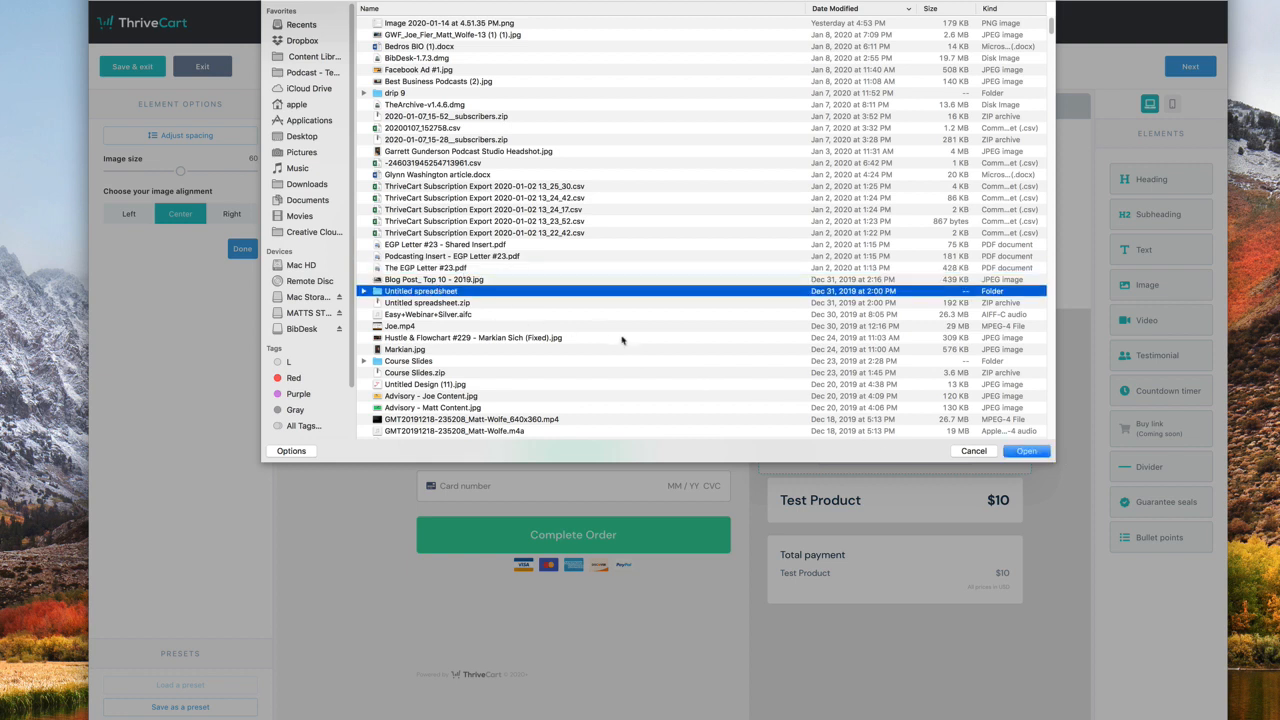
pyautogui.click(531, 281)
pyautogui.click(1007, 449)
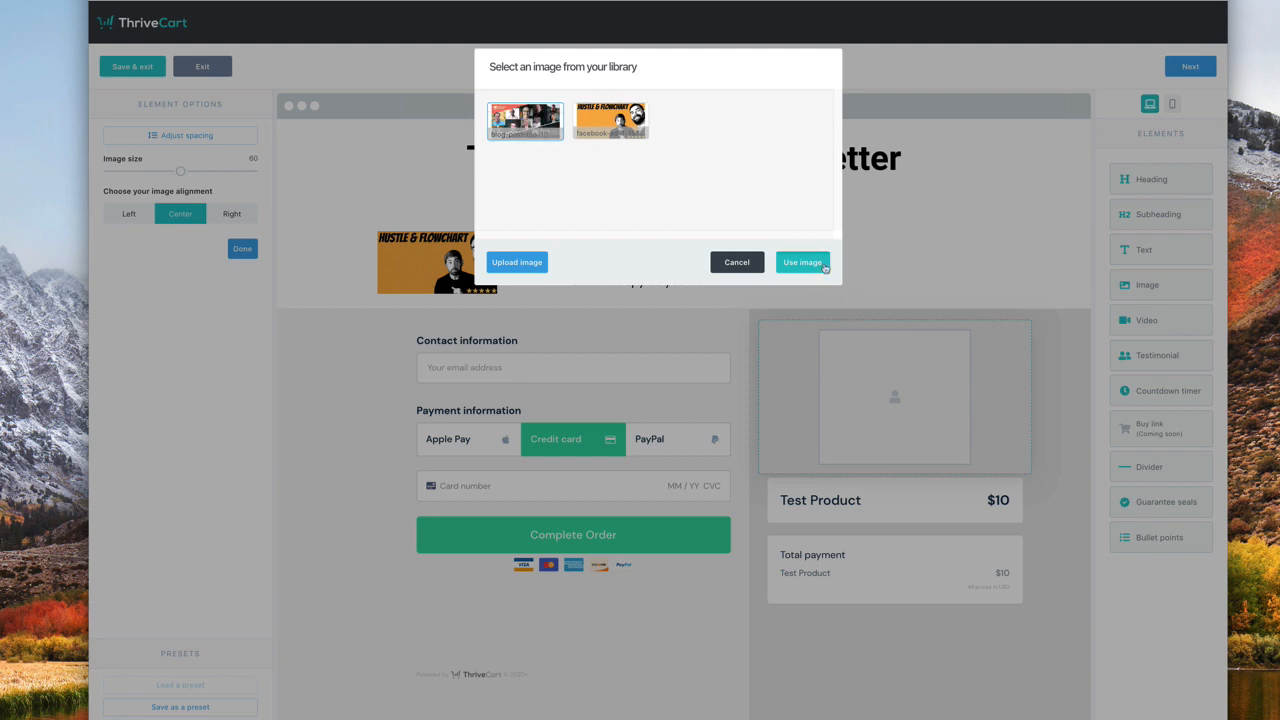
pyautogui.click(825, 266)
pyautogui.click(850, 322)
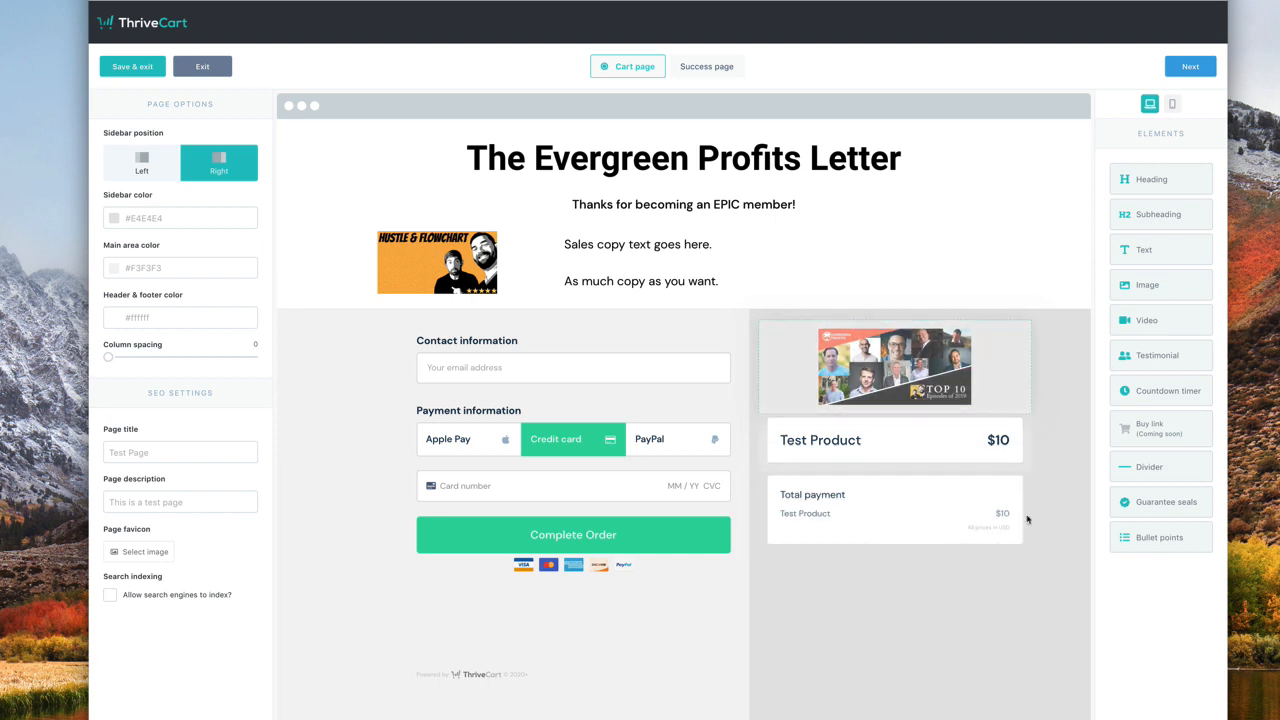
pyautogui.moveTo(1162, 539); pyautogui.dragTo(530, 338)
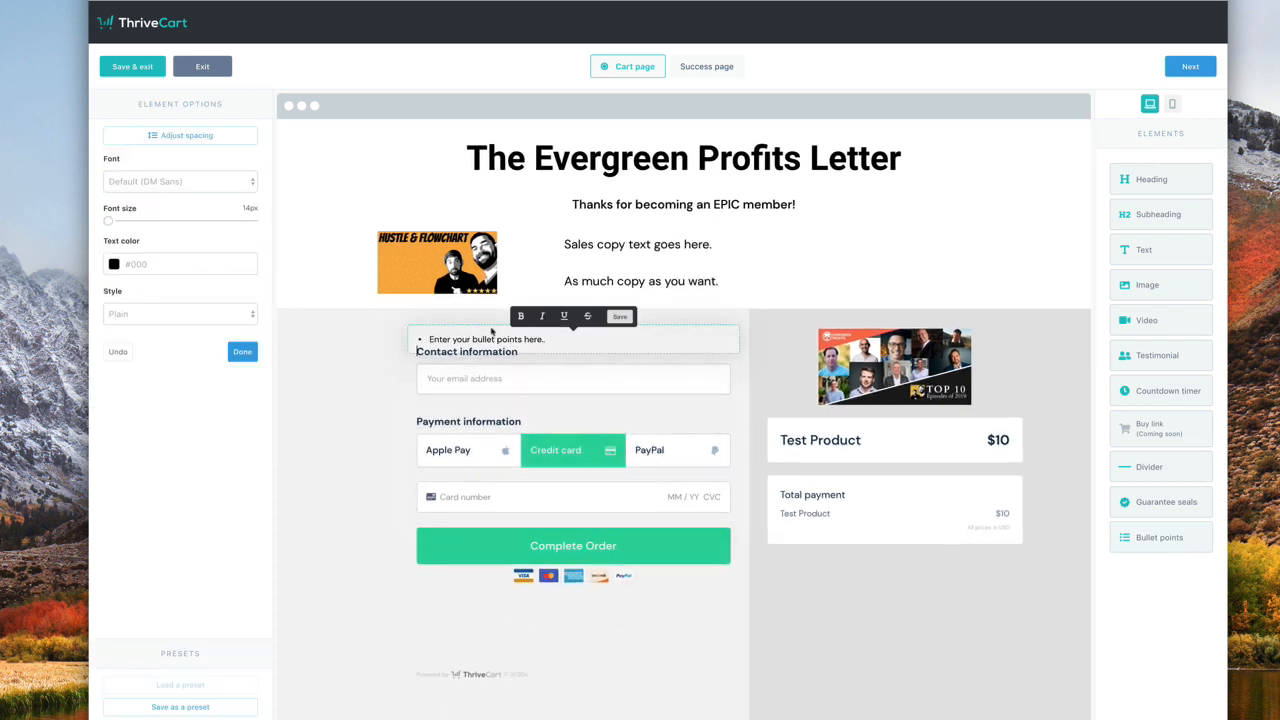
pyautogui.click(287, 478)
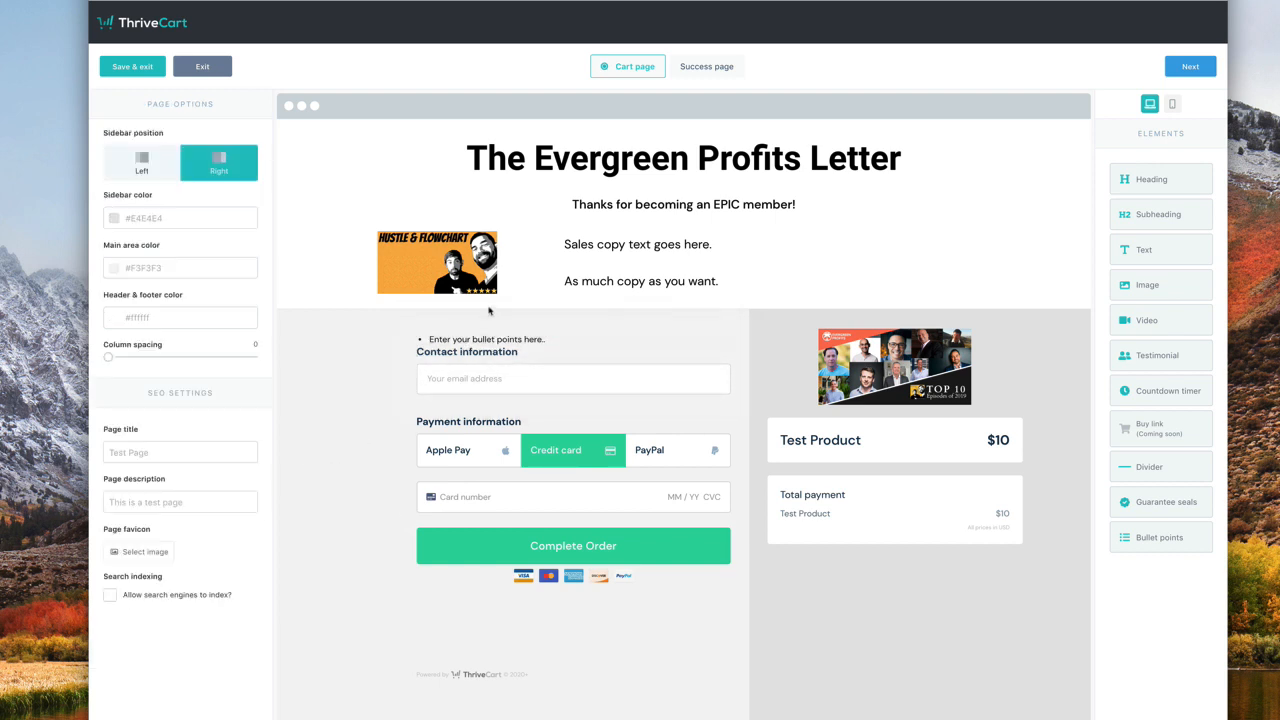
pyautogui.click(683, 342)
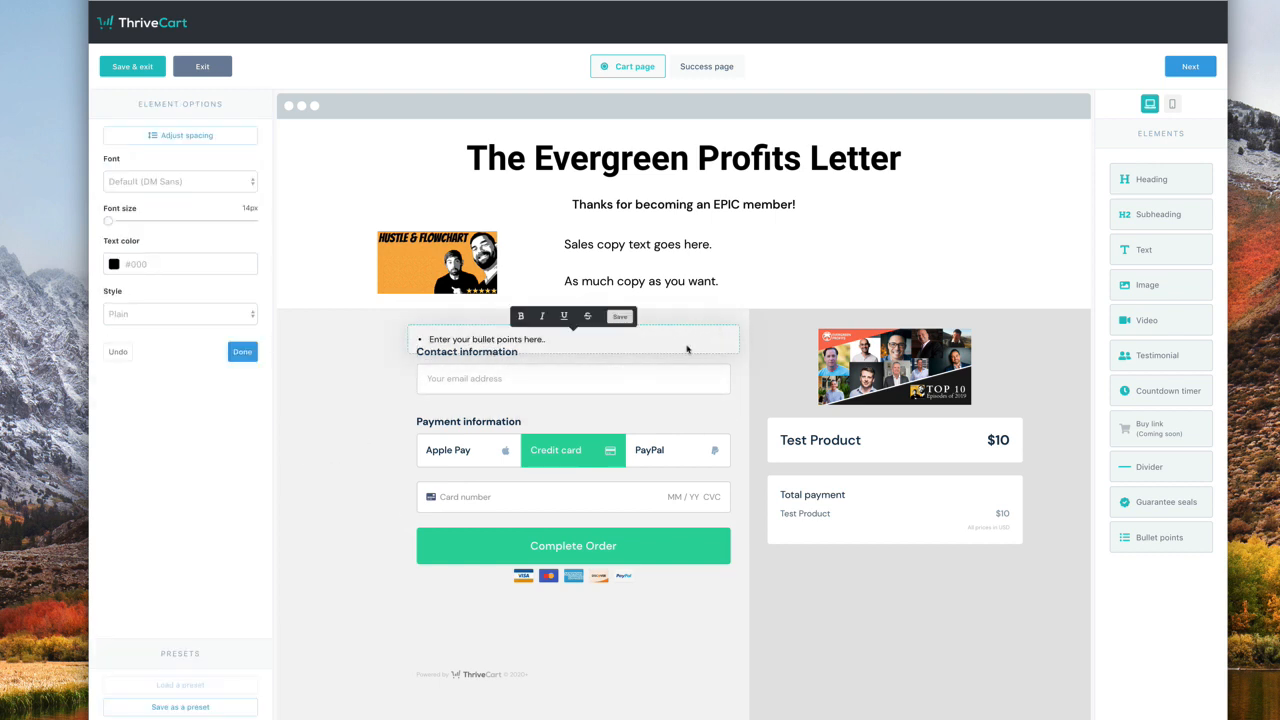
pyautogui.click(643, 365)
pyautogui.click(681, 322)
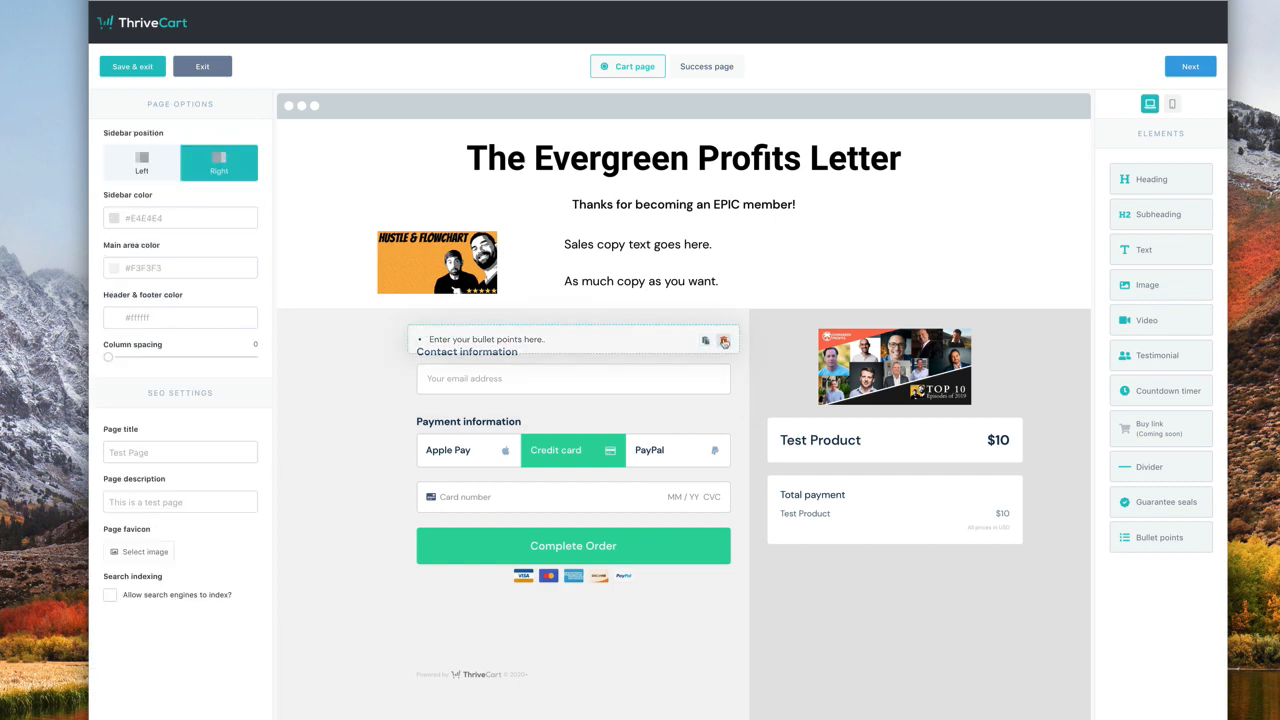
pyautogui.click(724, 342)
pyautogui.click(763, 139)
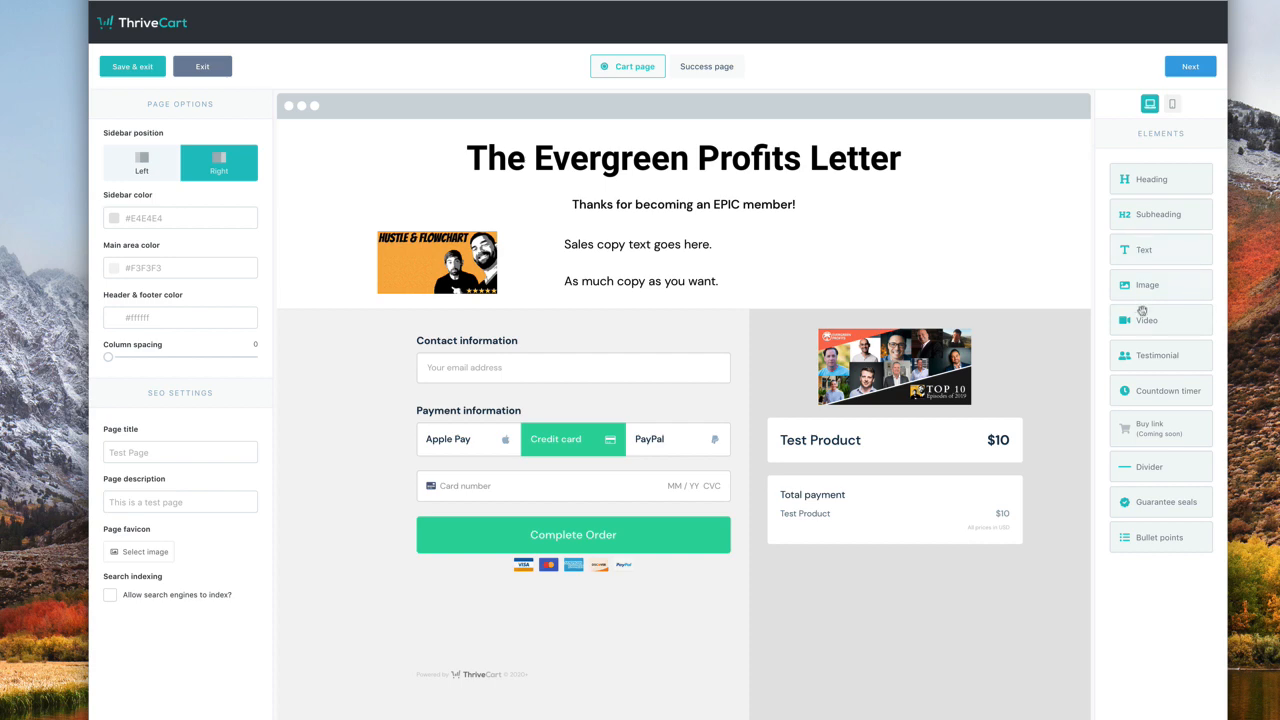
# - Add a video block below the sales copy and set it to three videos side by side
pyautogui.moveTo(1142, 311); pyautogui.dragTo(643, 332)
pyautogui.scroll(-3, 740, 483)
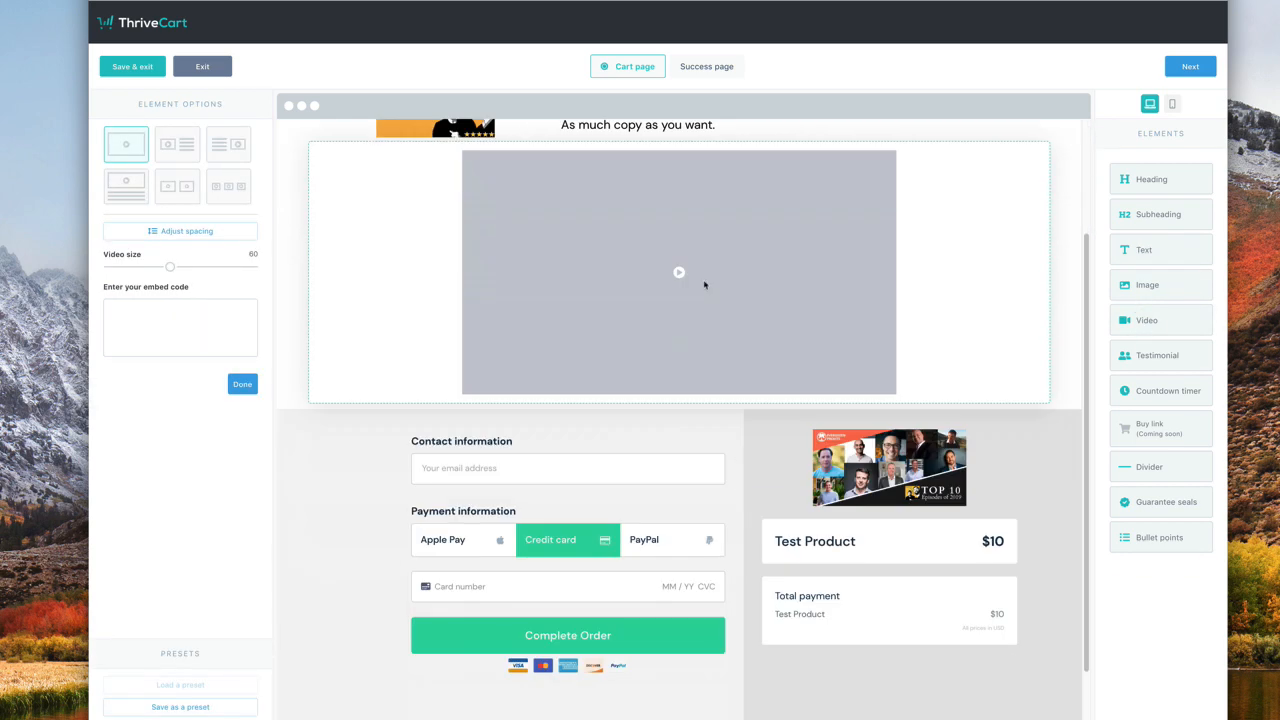
pyautogui.click(170, 155)
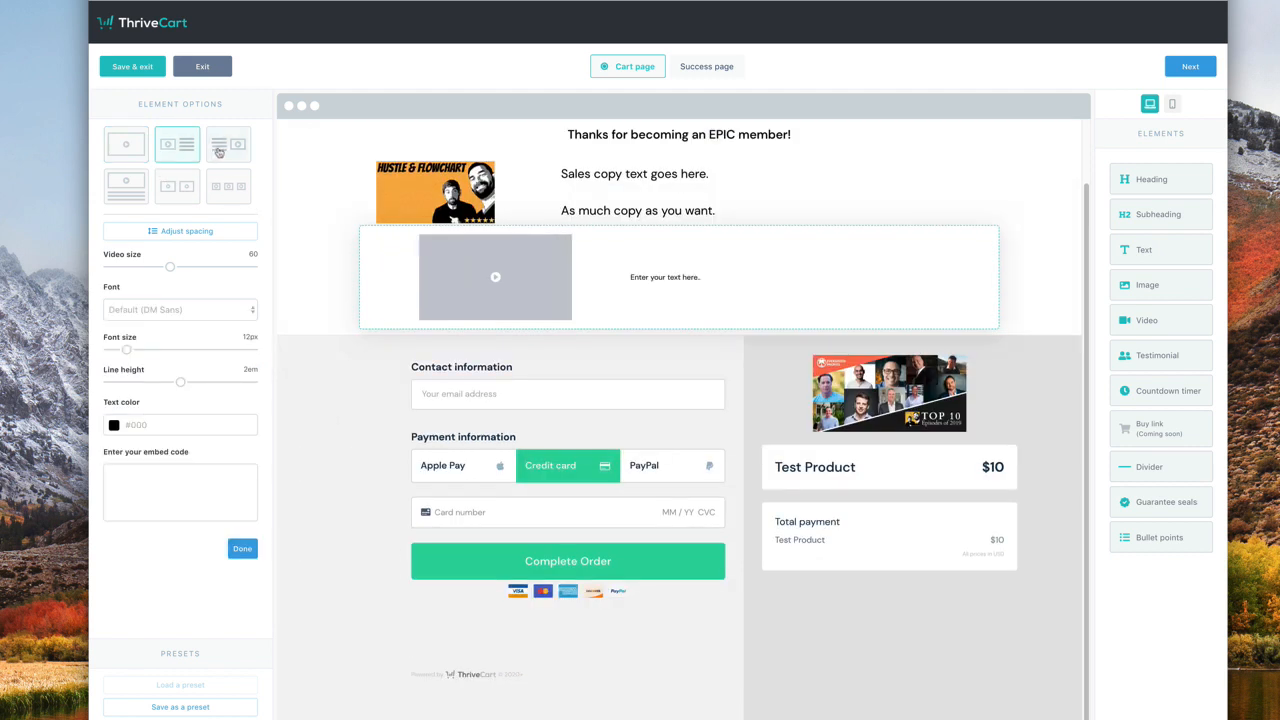
pyautogui.click(218, 152)
pyautogui.click(189, 151)
pyautogui.click(216, 149)
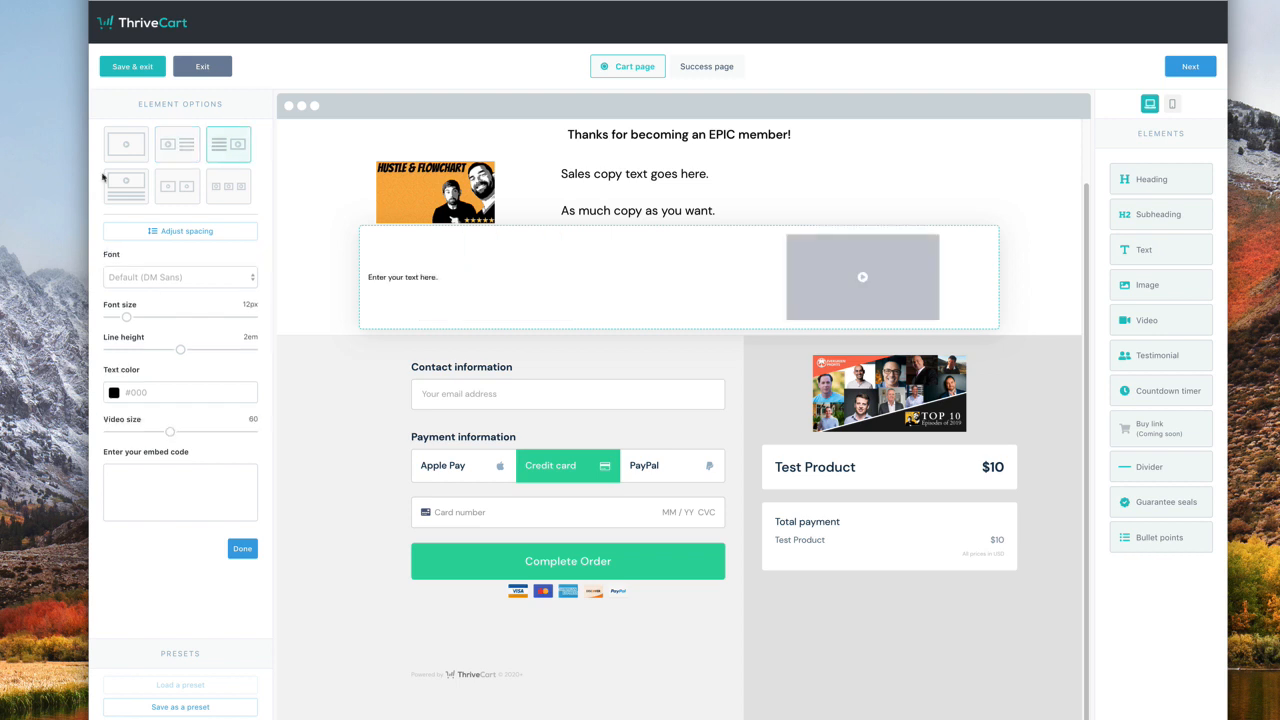
pyautogui.click(109, 190)
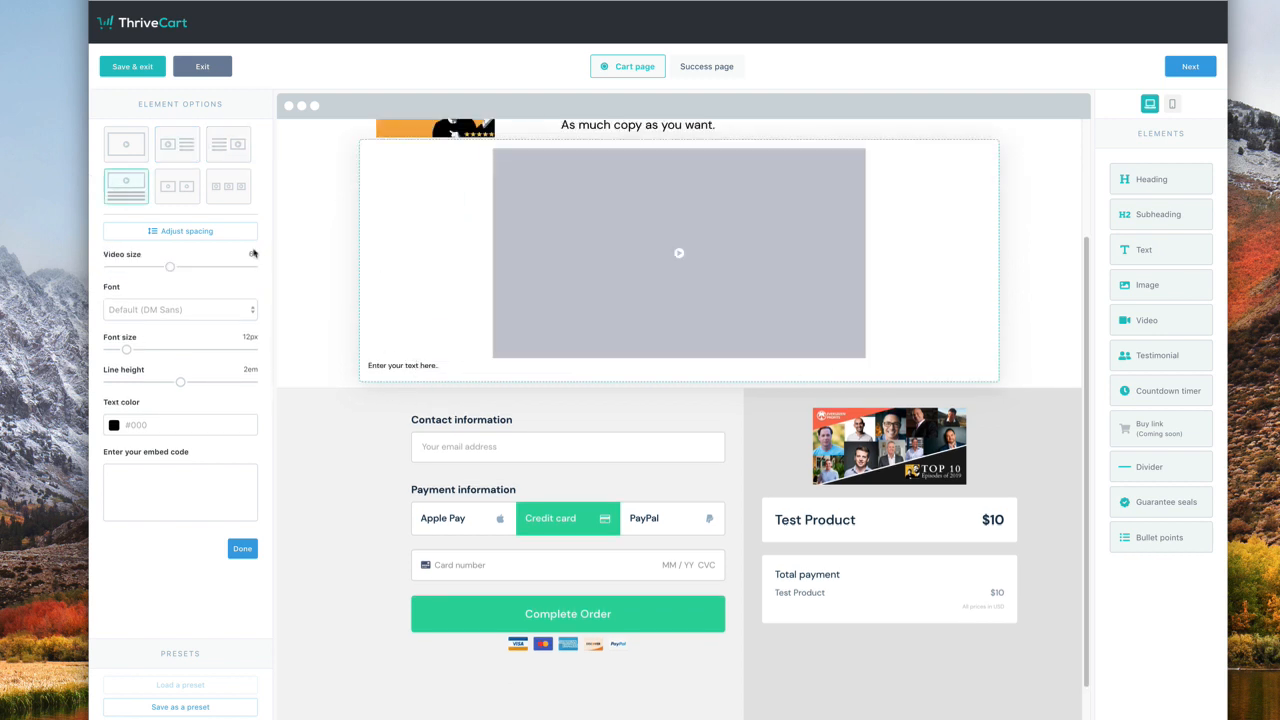
pyautogui.click(189, 191)
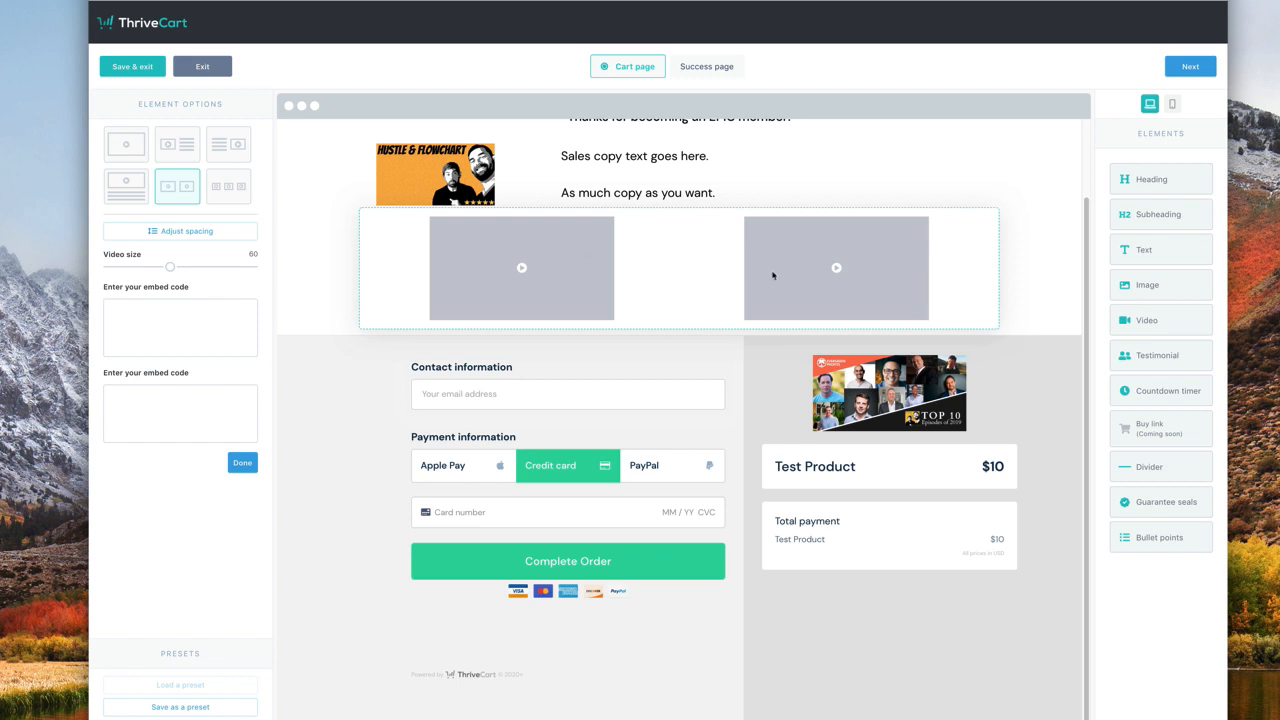
pyautogui.click(228, 186)
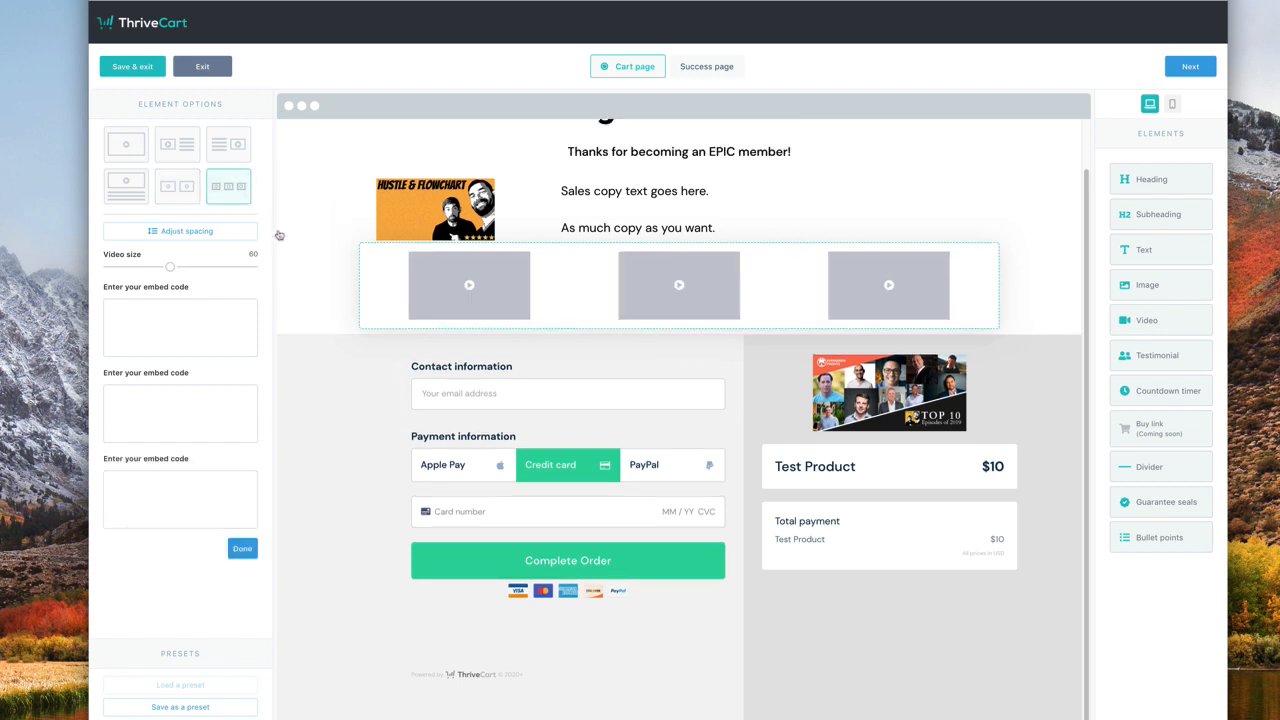
# - Review the three videos' embed code fields and the row's spacing settings
pyautogui.click(1025, 322)
pyautogui.click(932, 318)
pyautogui.click(146, 405)
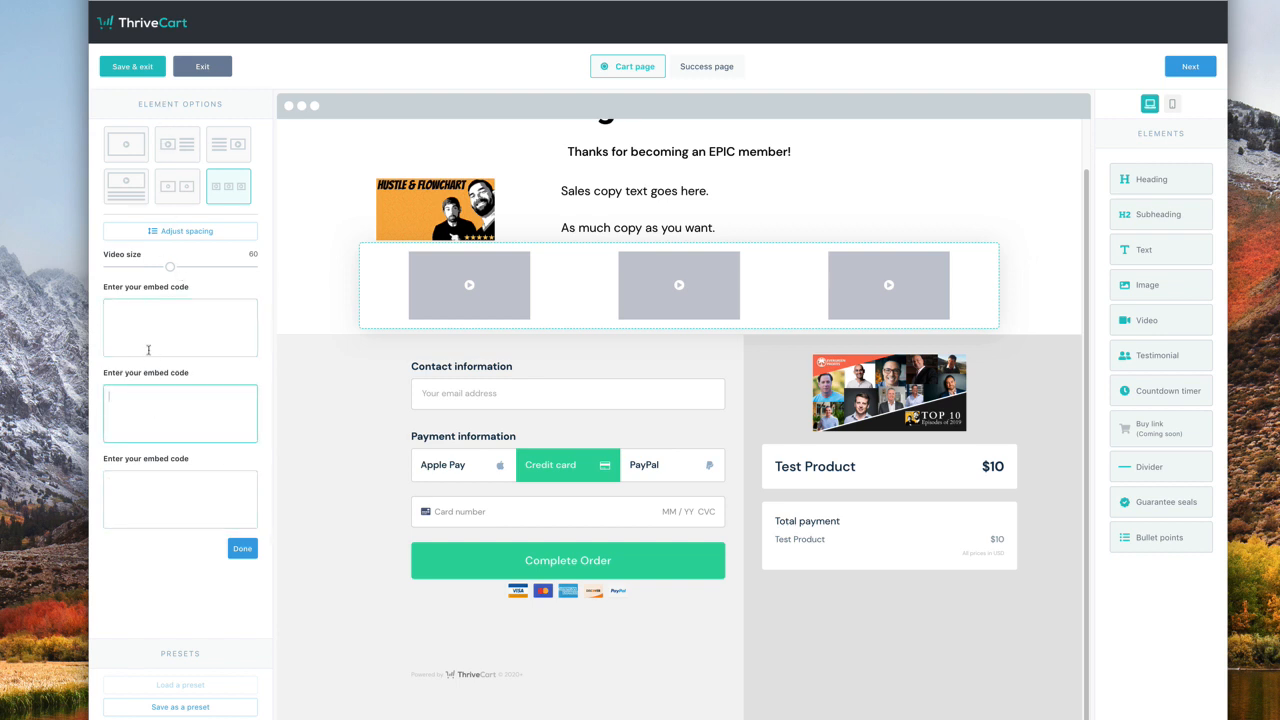
pyautogui.click(151, 493)
pyautogui.click(134, 330)
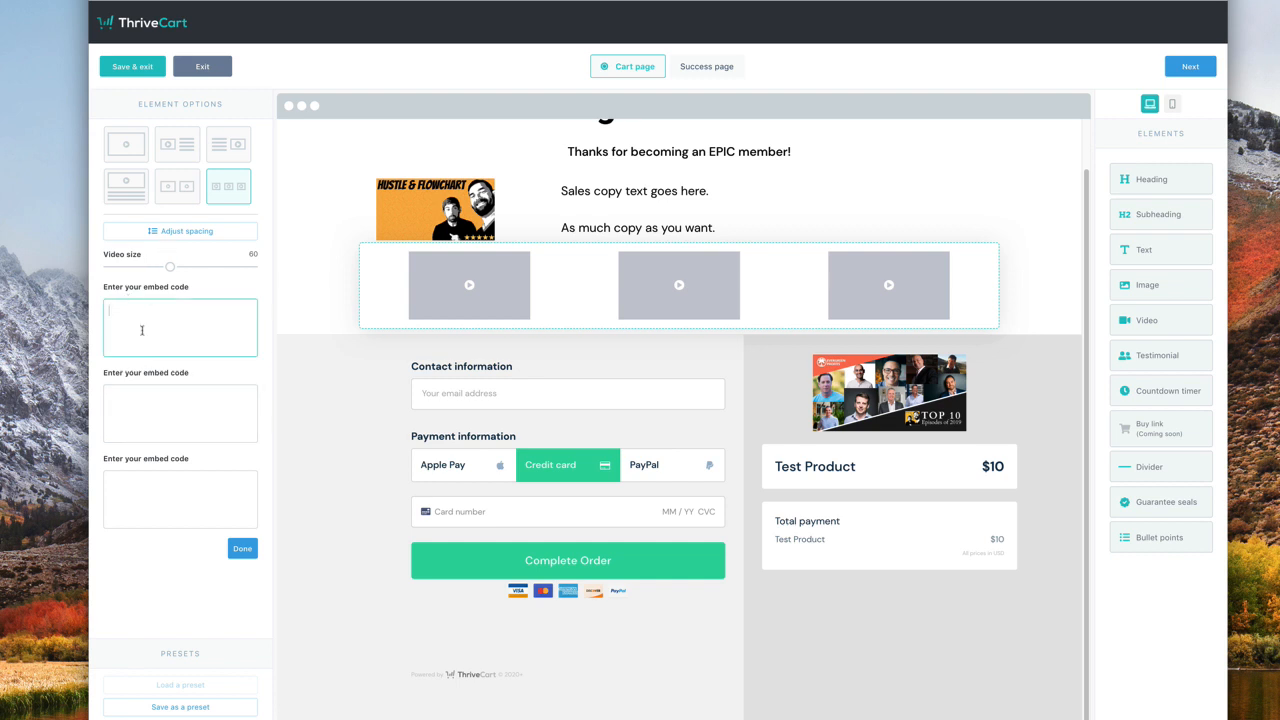
pyautogui.click(176, 232)
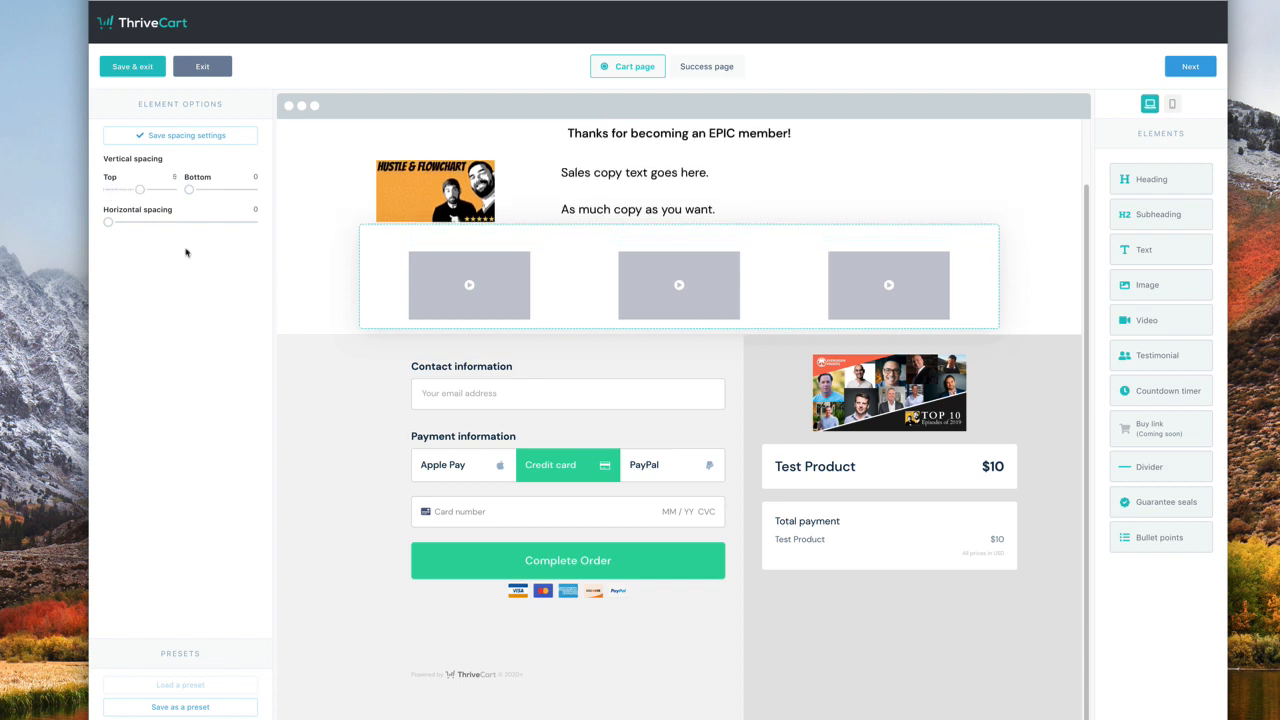
pyautogui.click(357, 380)
pyautogui.scroll(2, 494, 282)
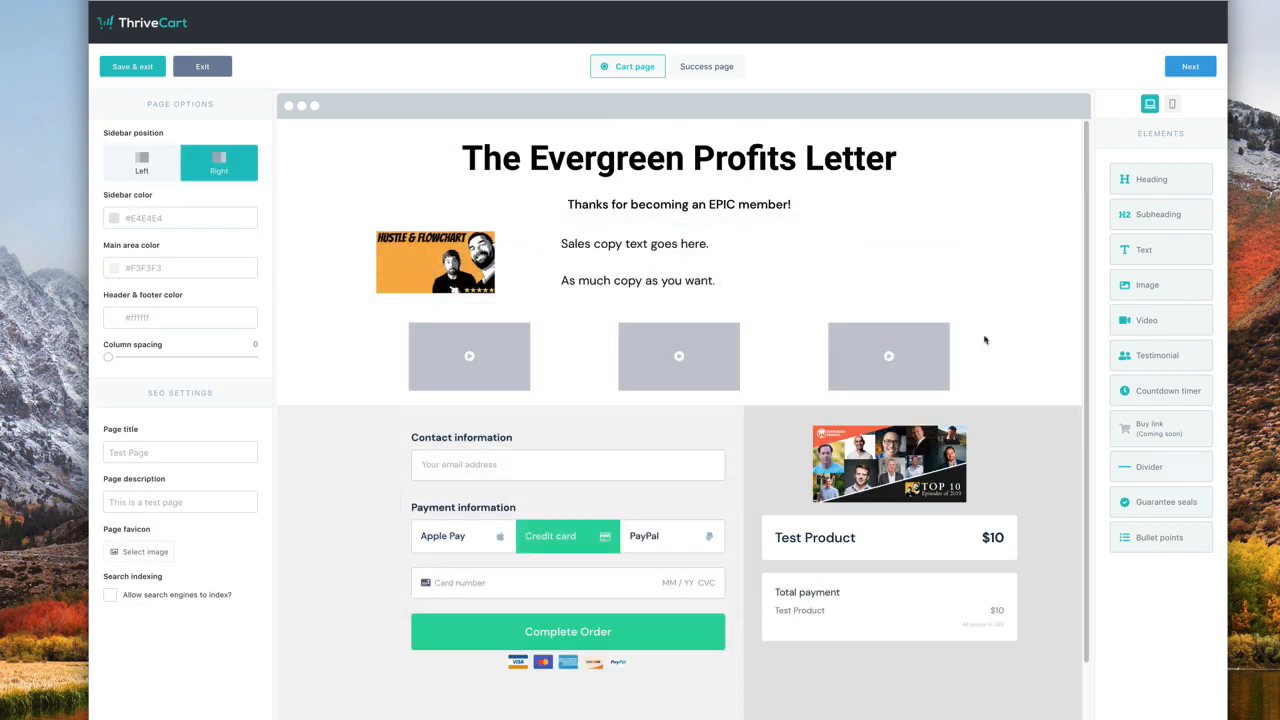
# - Delete the thank-you line row and the image-with-sales-copy row, confirming each removal
pyautogui.click(1032, 202)
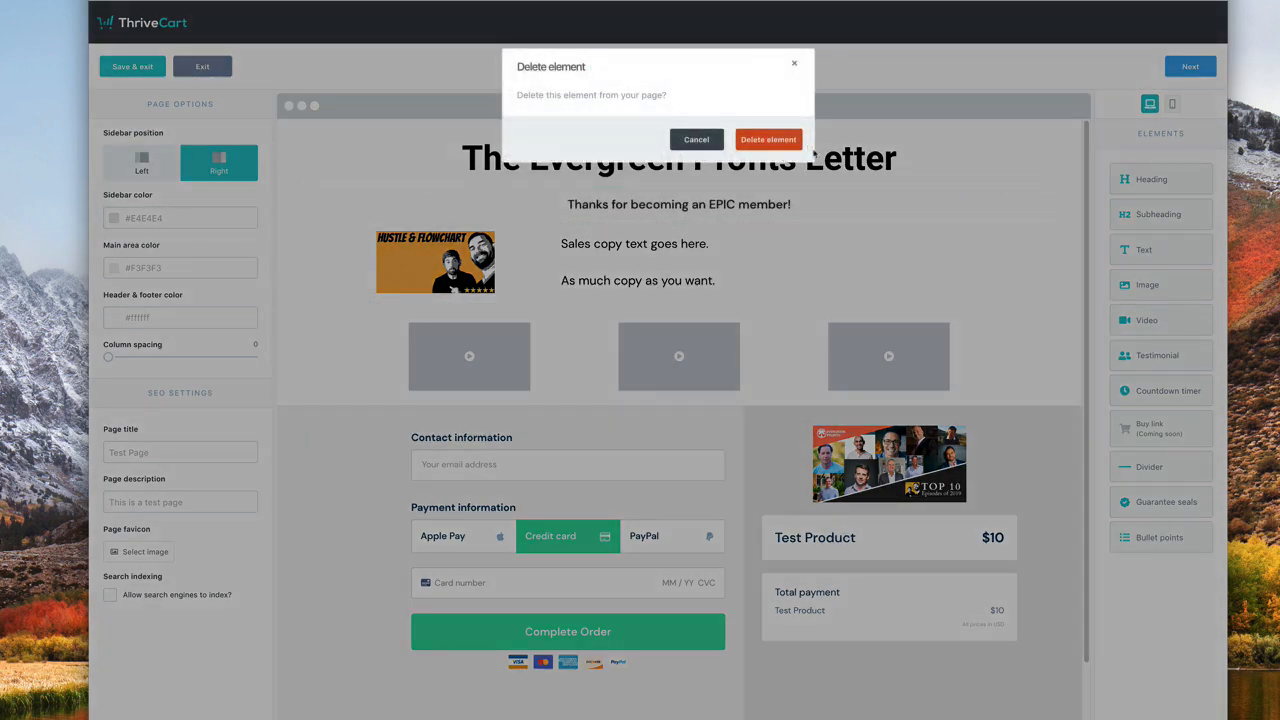
pyautogui.click(768, 137)
pyautogui.click(1034, 210)
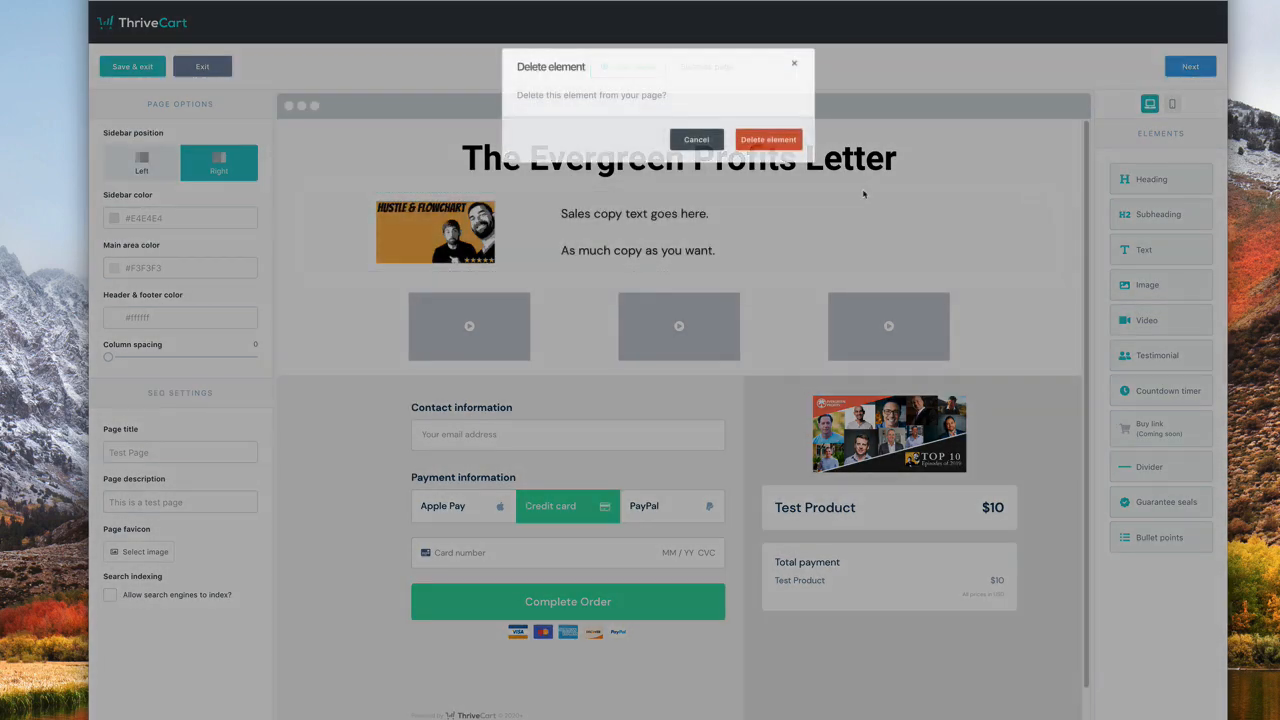
pyautogui.click(768, 137)
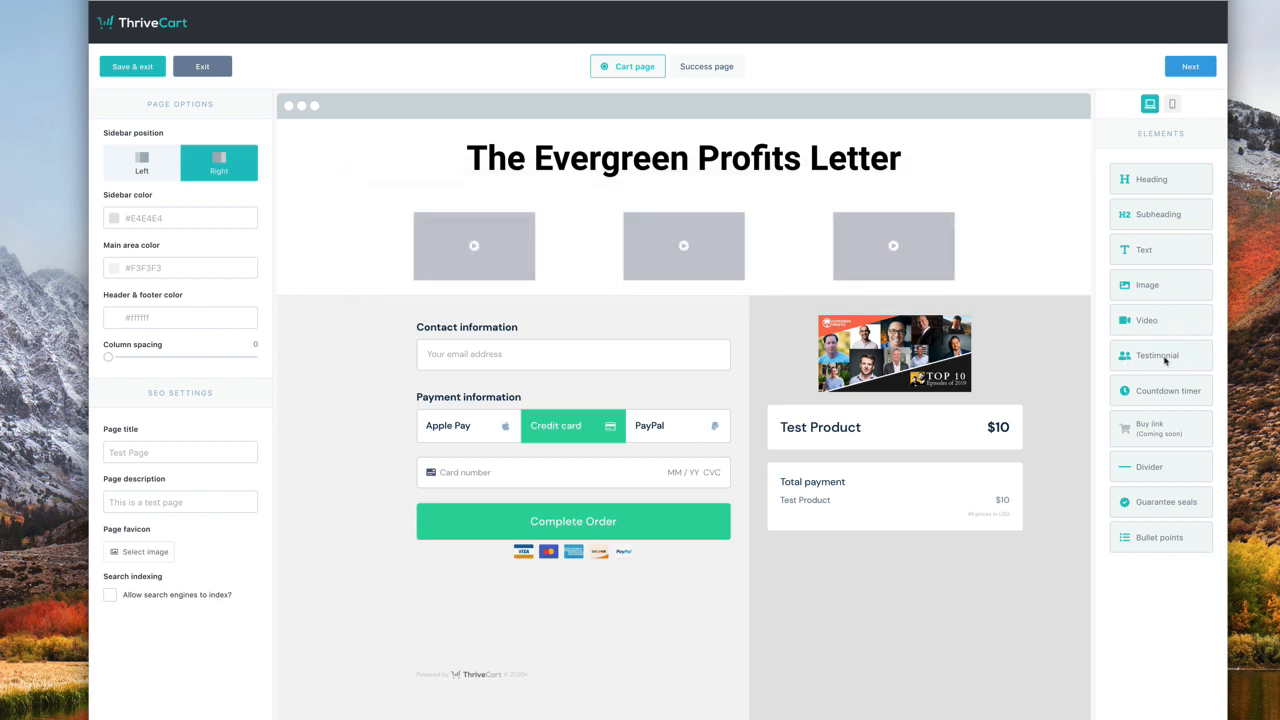
pyautogui.moveTo(1164, 362); pyautogui.dragTo(890, 586)
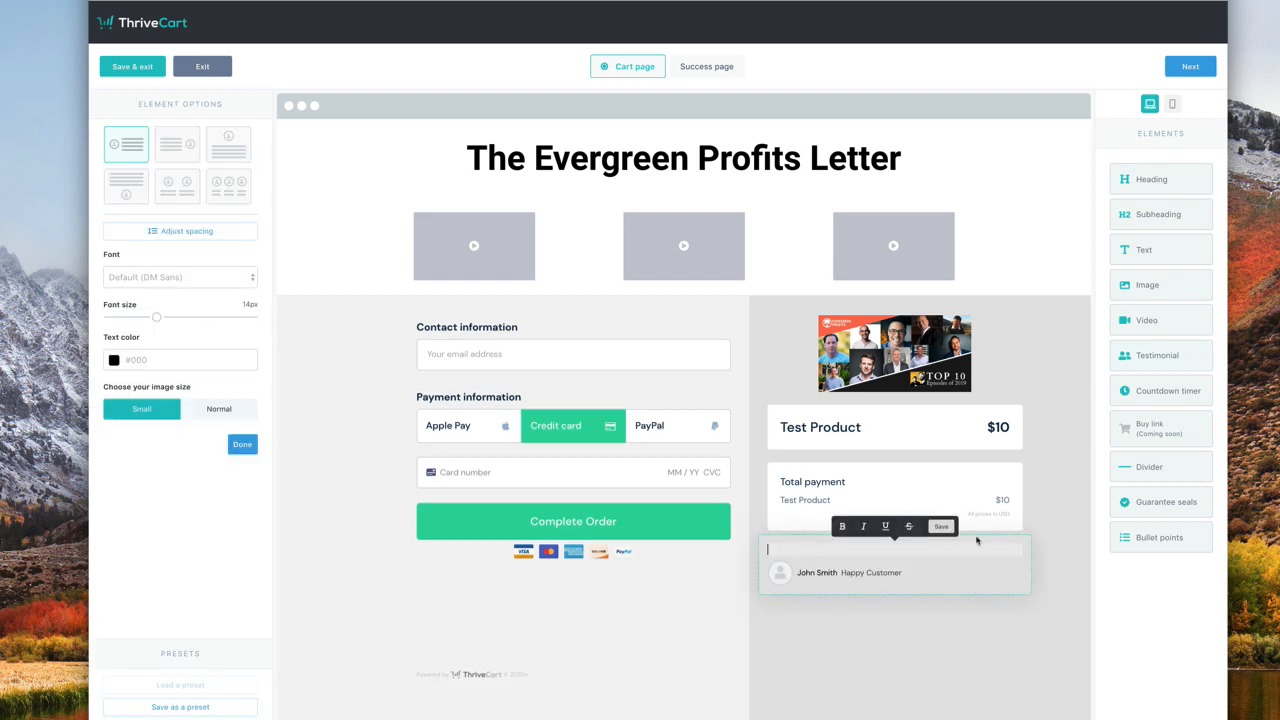
pyautogui.click(1065, 609)
pyautogui.moveTo(975, 568)
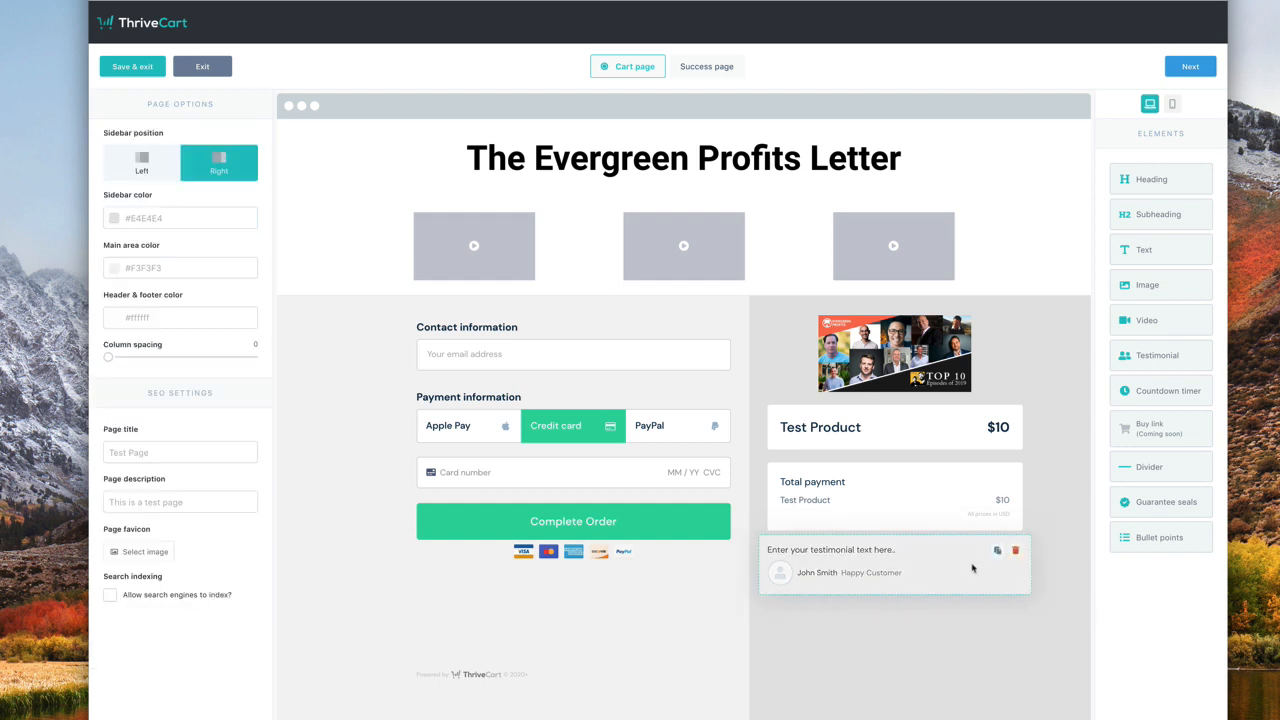
pyautogui.moveTo(993, 556); pyautogui.dragTo(729, 317)
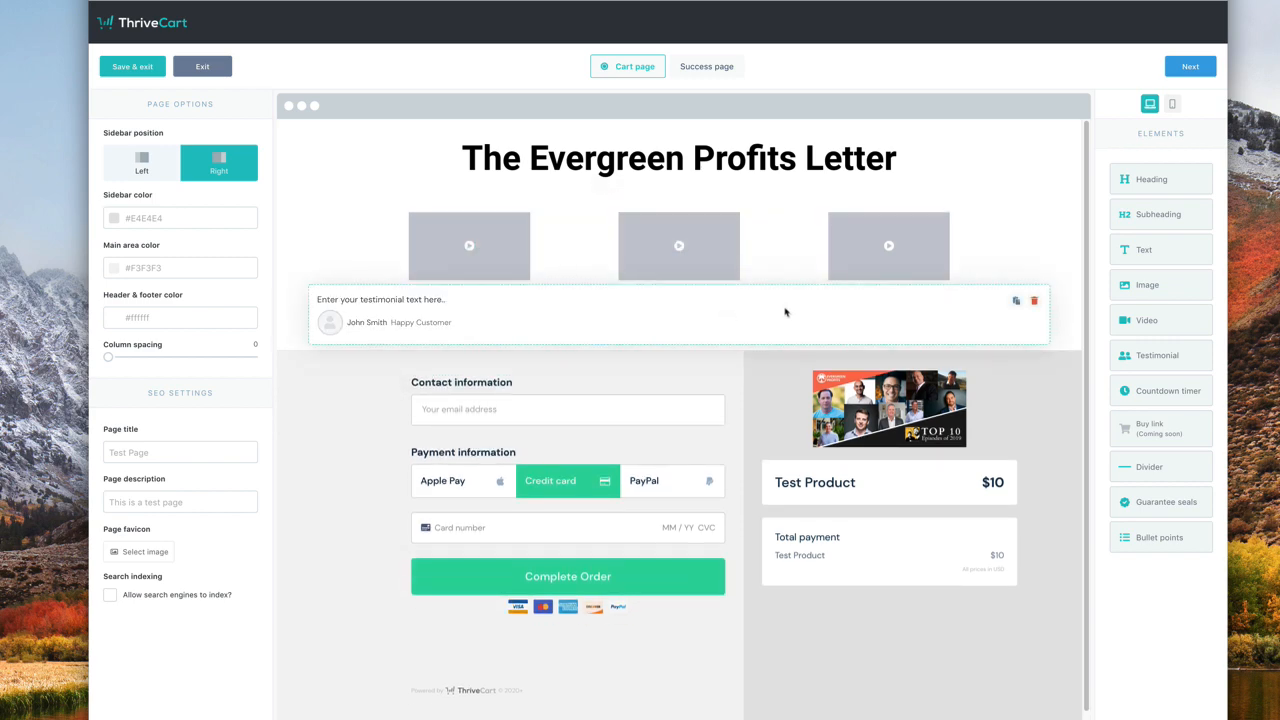
pyautogui.click(1035, 302)
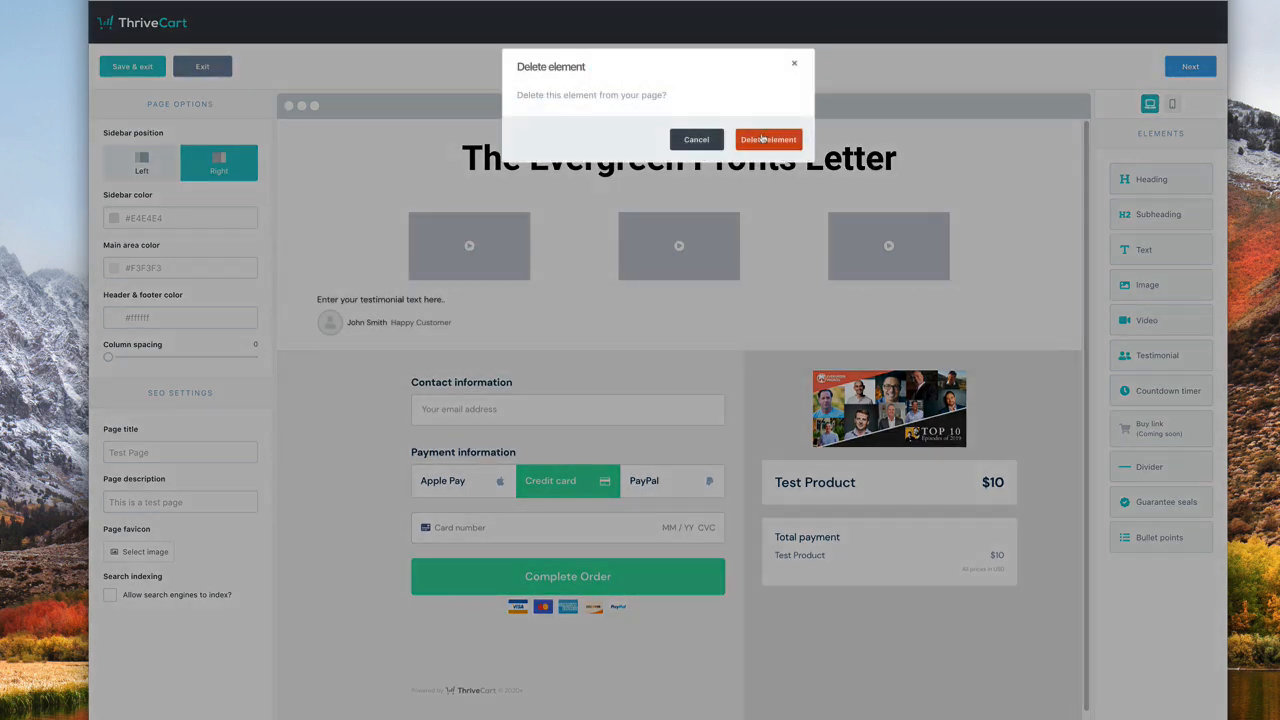
pyautogui.click(762, 139)
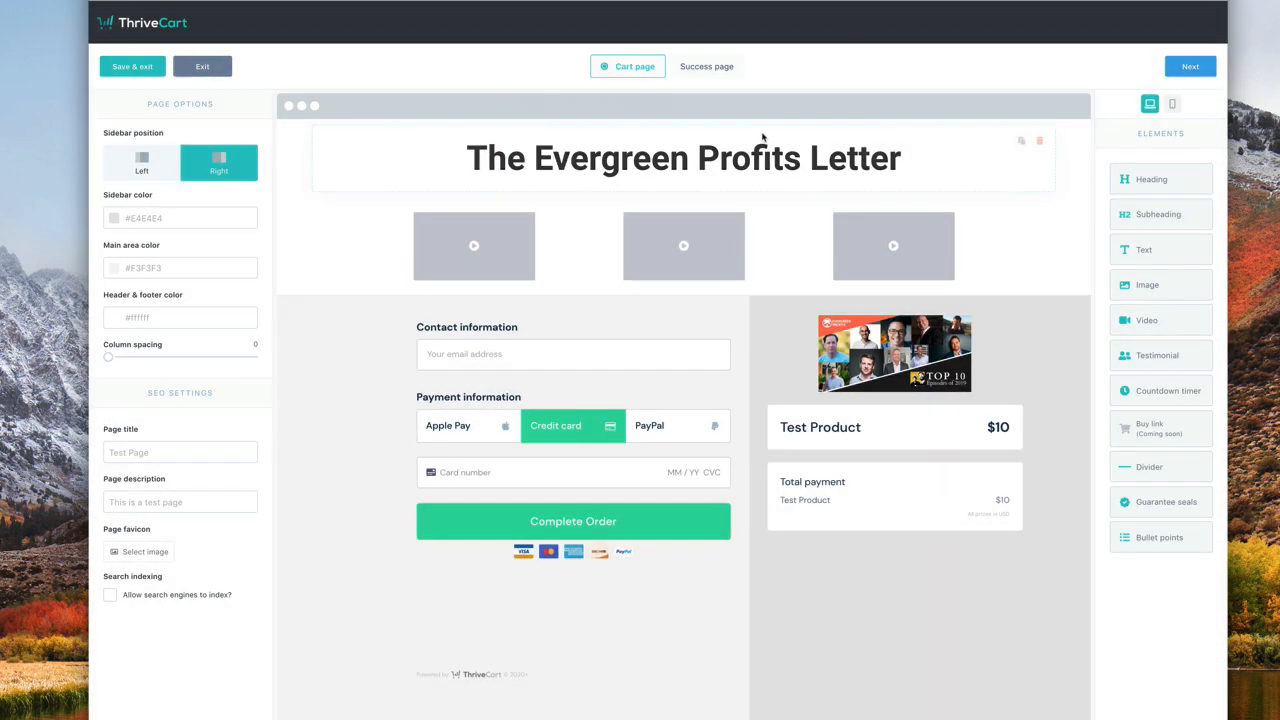
pyautogui.rightClick(1194, 240)
pyautogui.click(1103, 293)
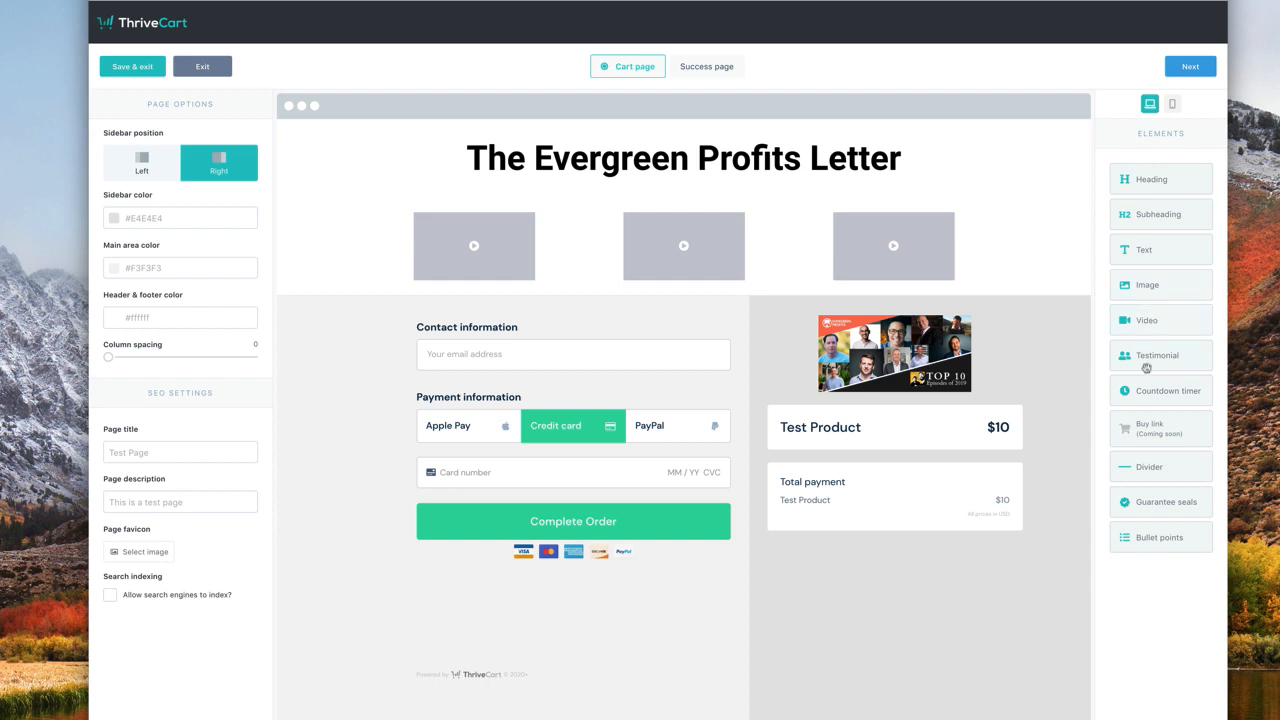
# - Add a countdown timer below the videos, colour its bar teal, and make it evergreen
pyautogui.moveTo(1154, 398); pyautogui.dragTo(696, 310)
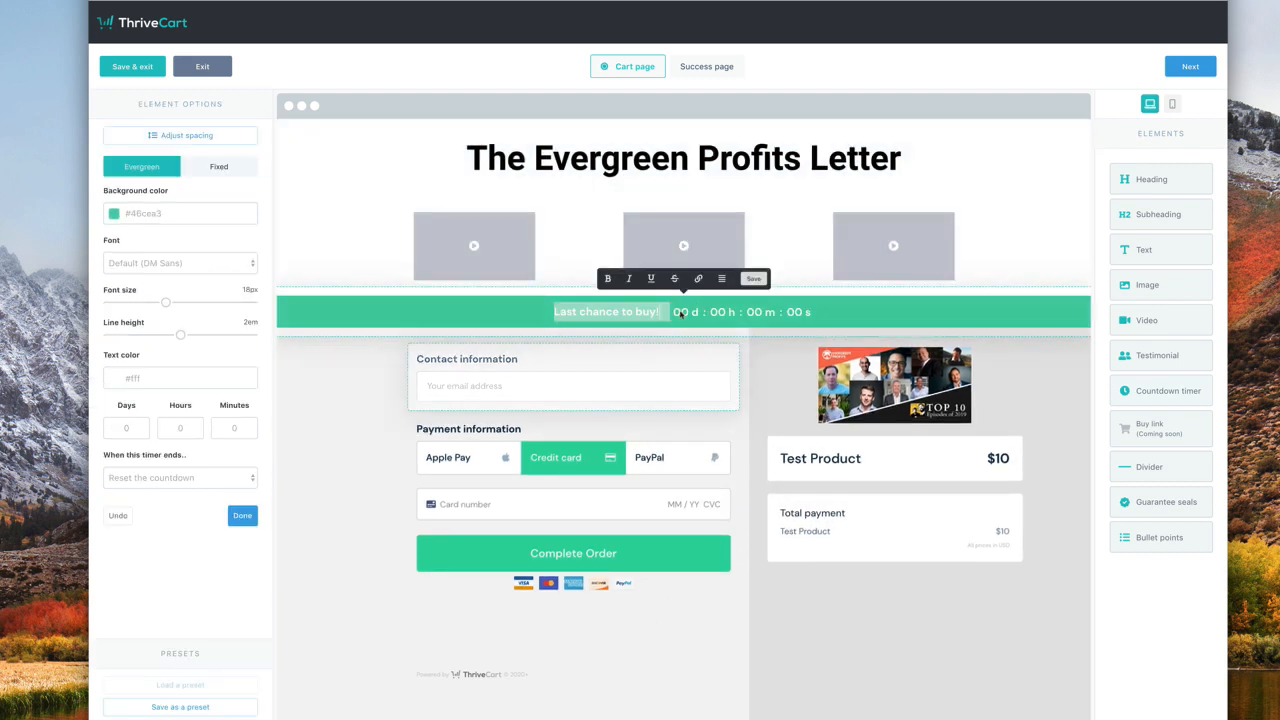
pyautogui.click(112, 214)
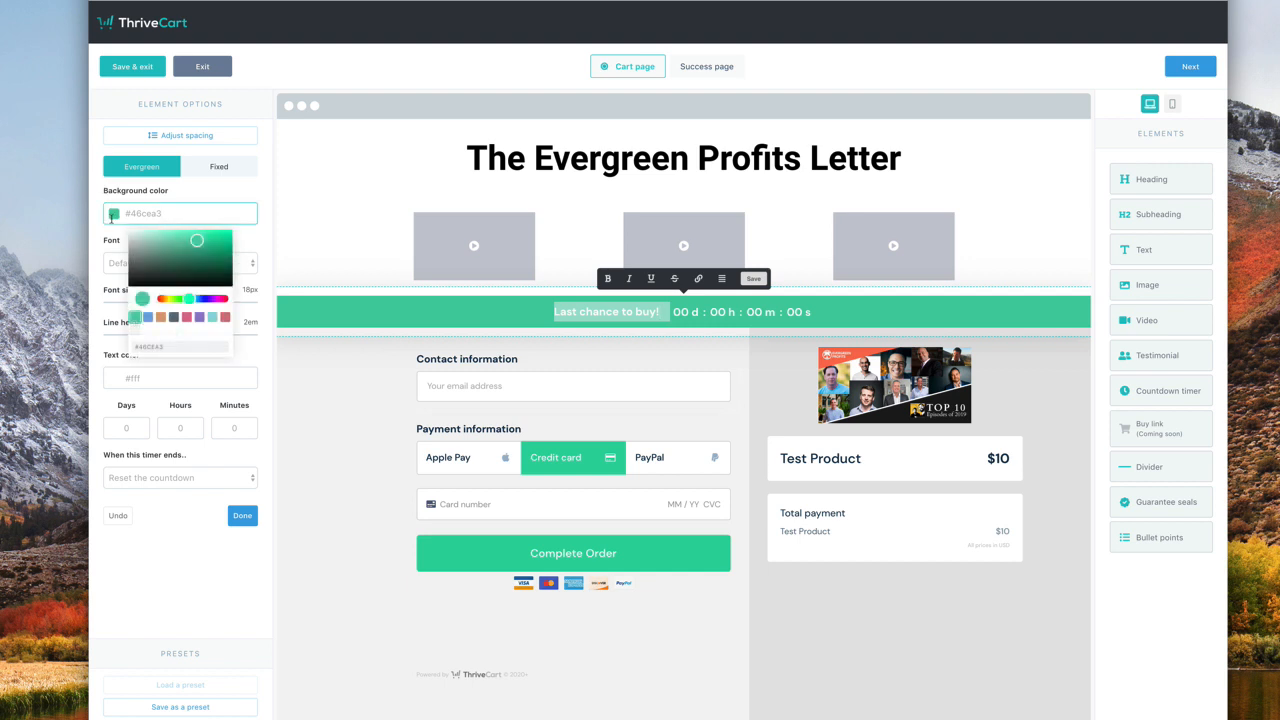
pyautogui.moveTo(189, 298)
pyautogui.mouseDown()
pyautogui.moveTo(206, 298)
pyautogui.moveTo(195, 299)
pyautogui.mouseUp()
pyautogui.click(210, 173)
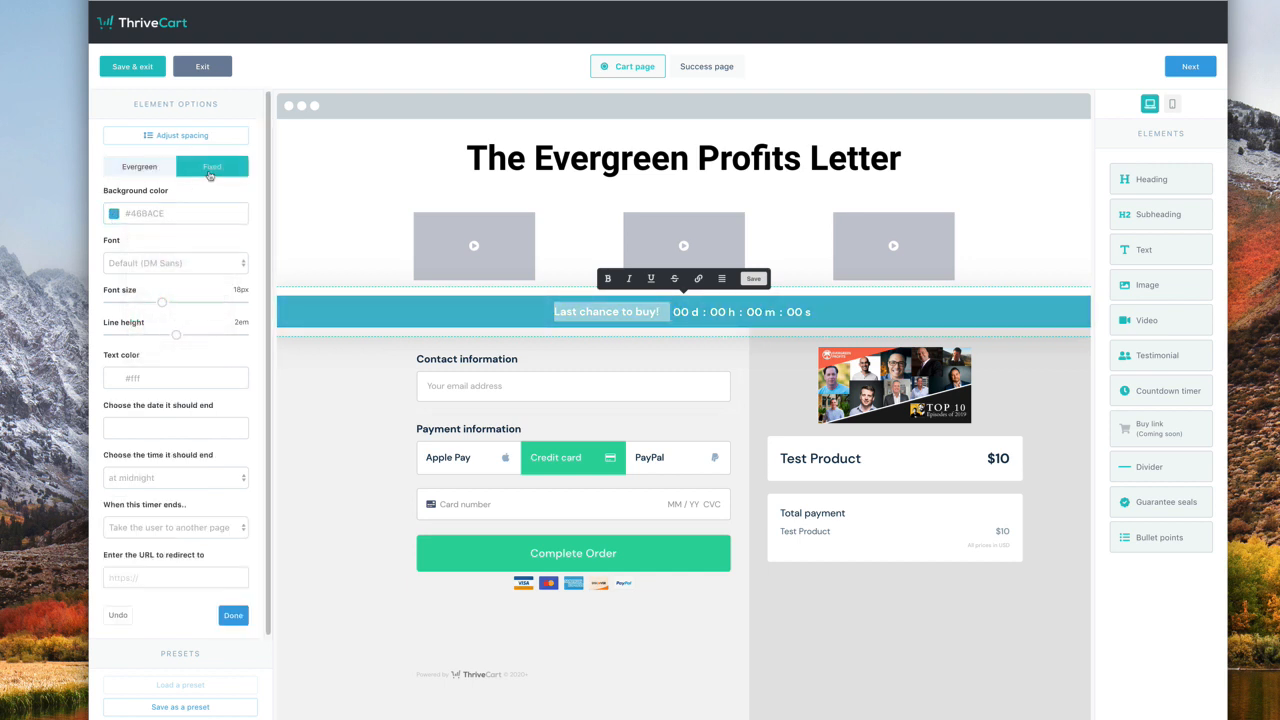
pyautogui.click(120, 168)
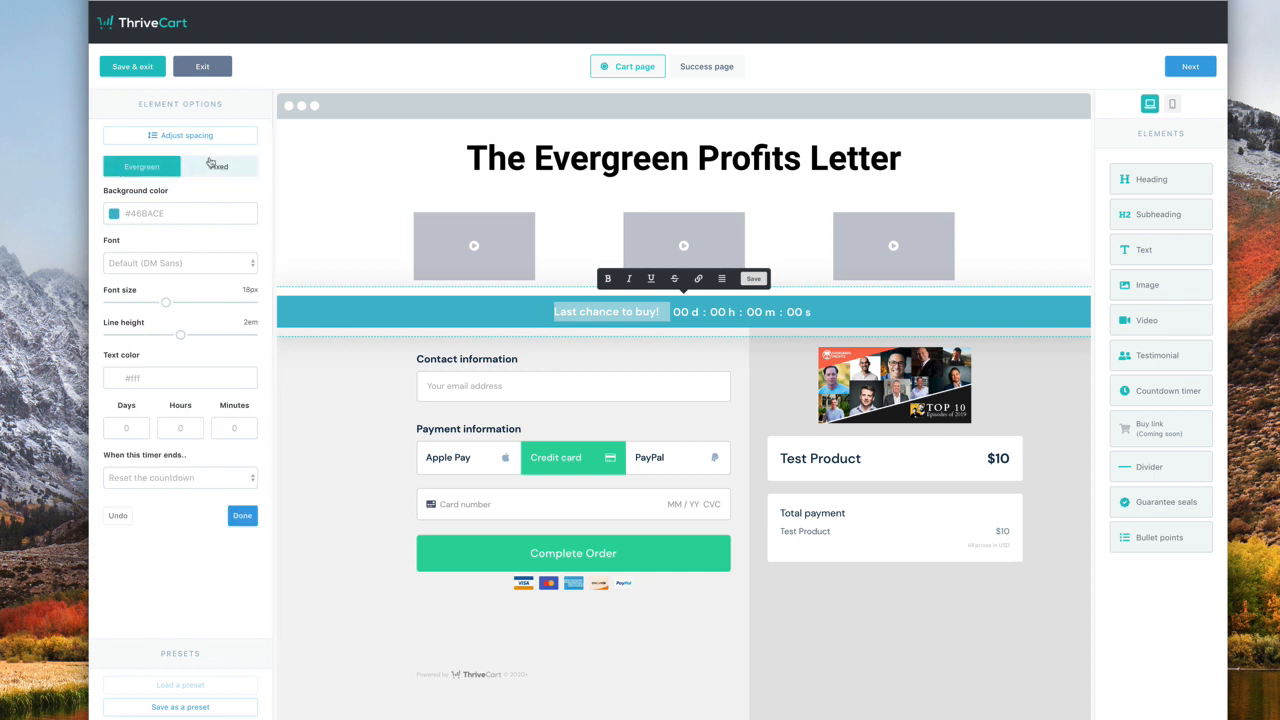
# - Style the countdown text in 22px Roboto and send visitors to another page when it ends
pyautogui.click(214, 263)
pyautogui.click(217, 350)
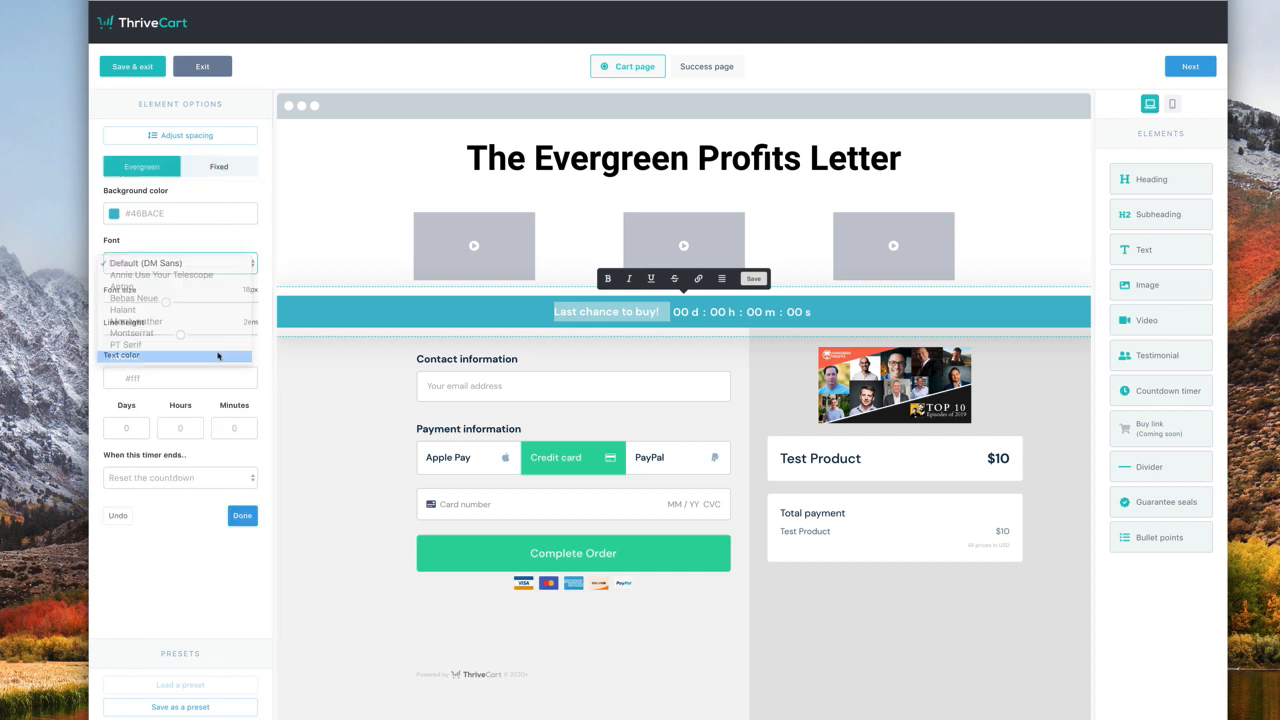
pyautogui.moveTo(166, 302); pyautogui.dragTo(222, 303)
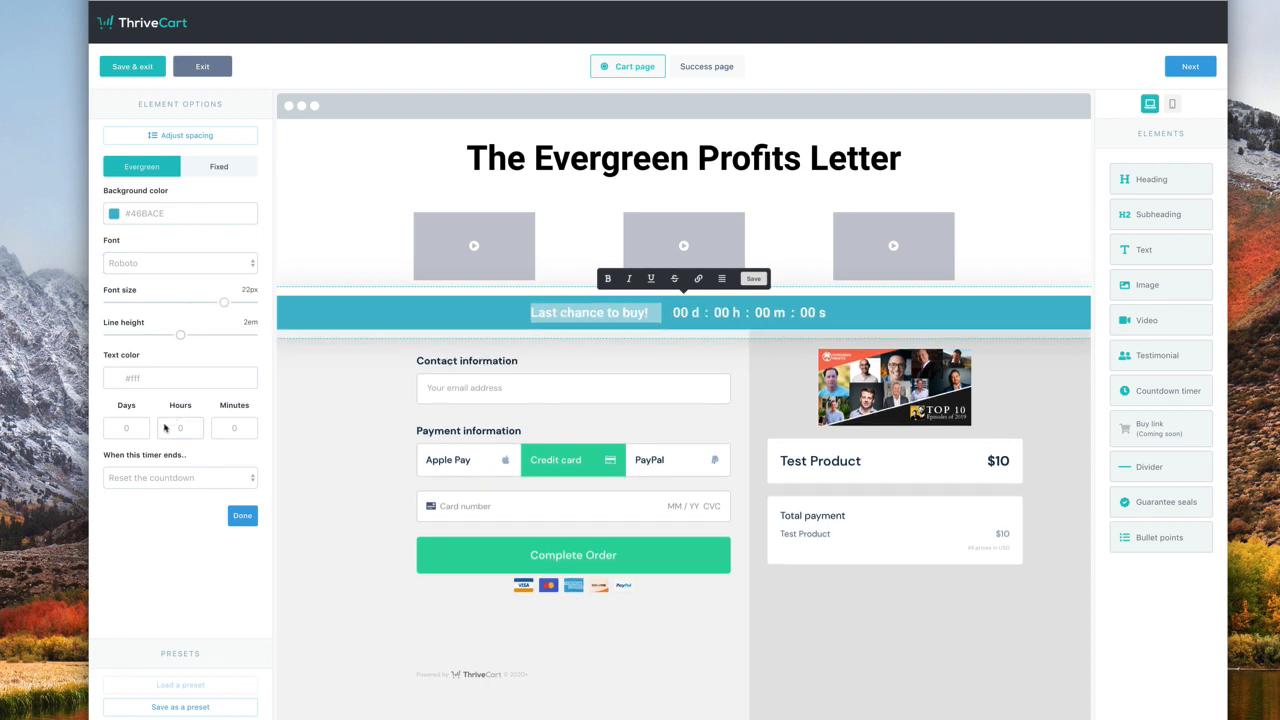
pyautogui.click(222, 477)
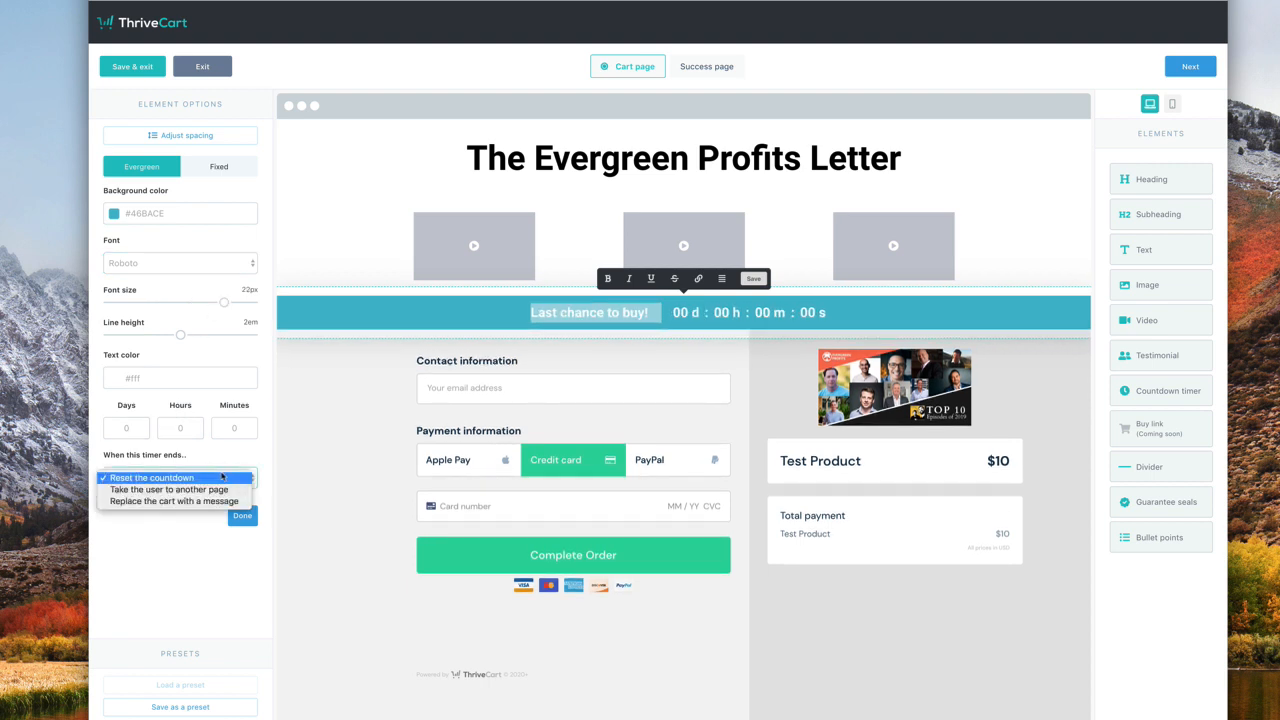
pyautogui.click(234, 490)
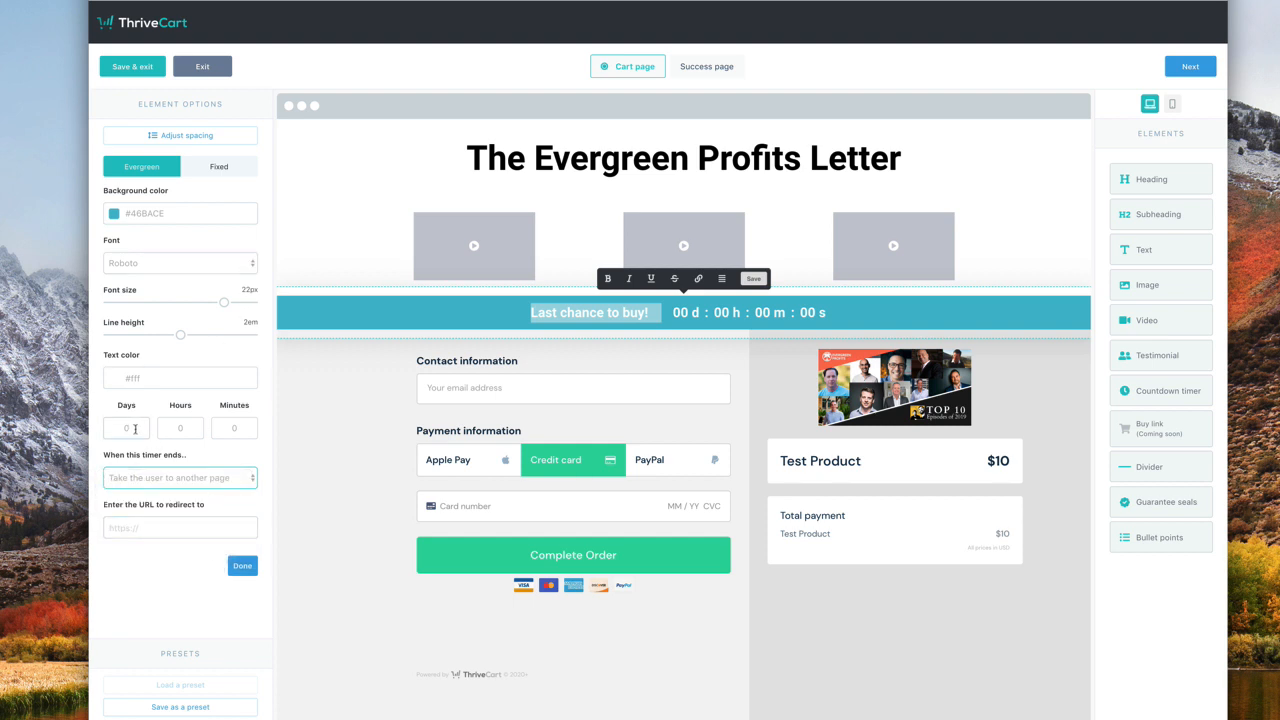
pyautogui.click(345, 414)
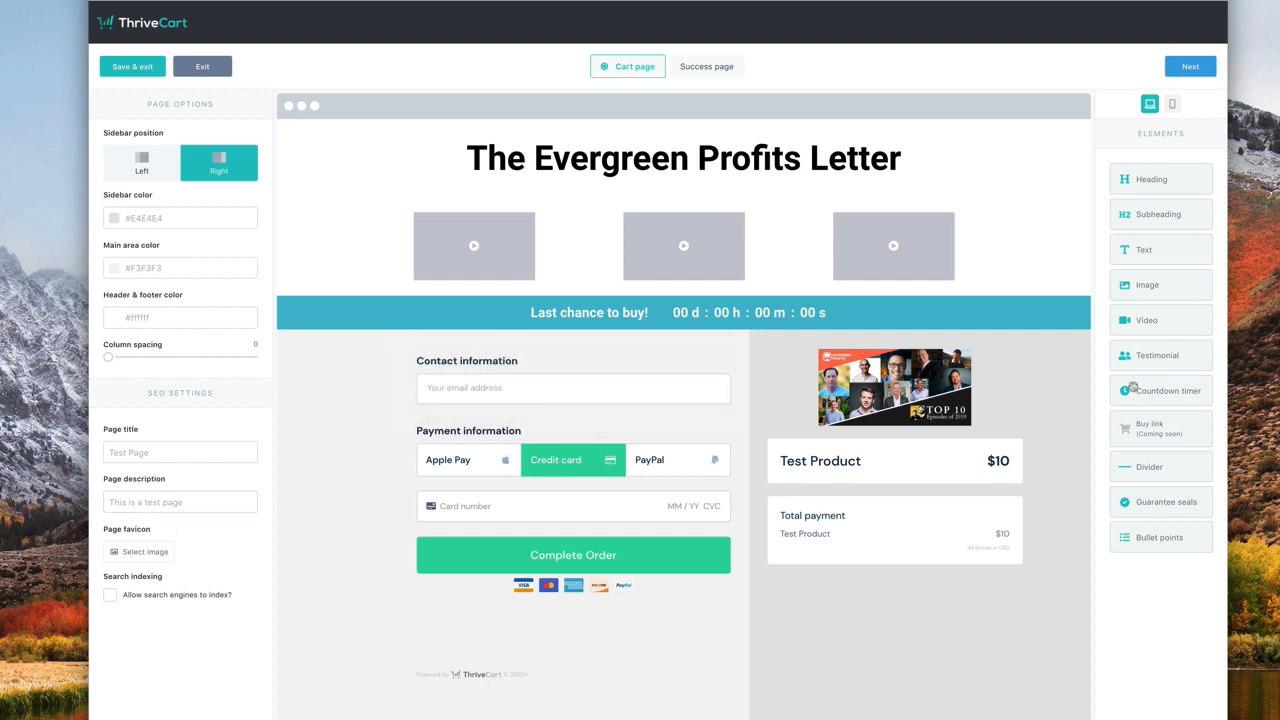
# - Place a divider under the email field and insert the Award Winning seal above Contact information
pyautogui.moveTo(1168, 469); pyautogui.dragTo(565, 449)
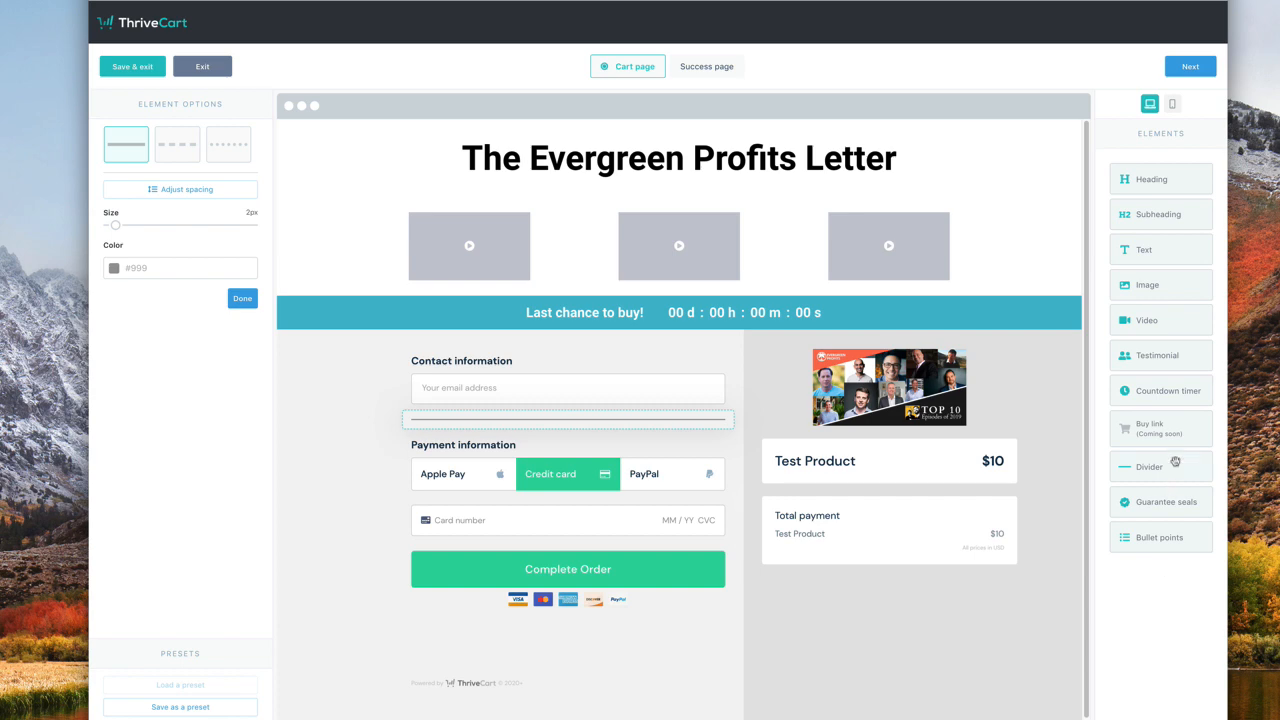
pyautogui.moveTo(1177, 503); pyautogui.dragTo(640, 350)
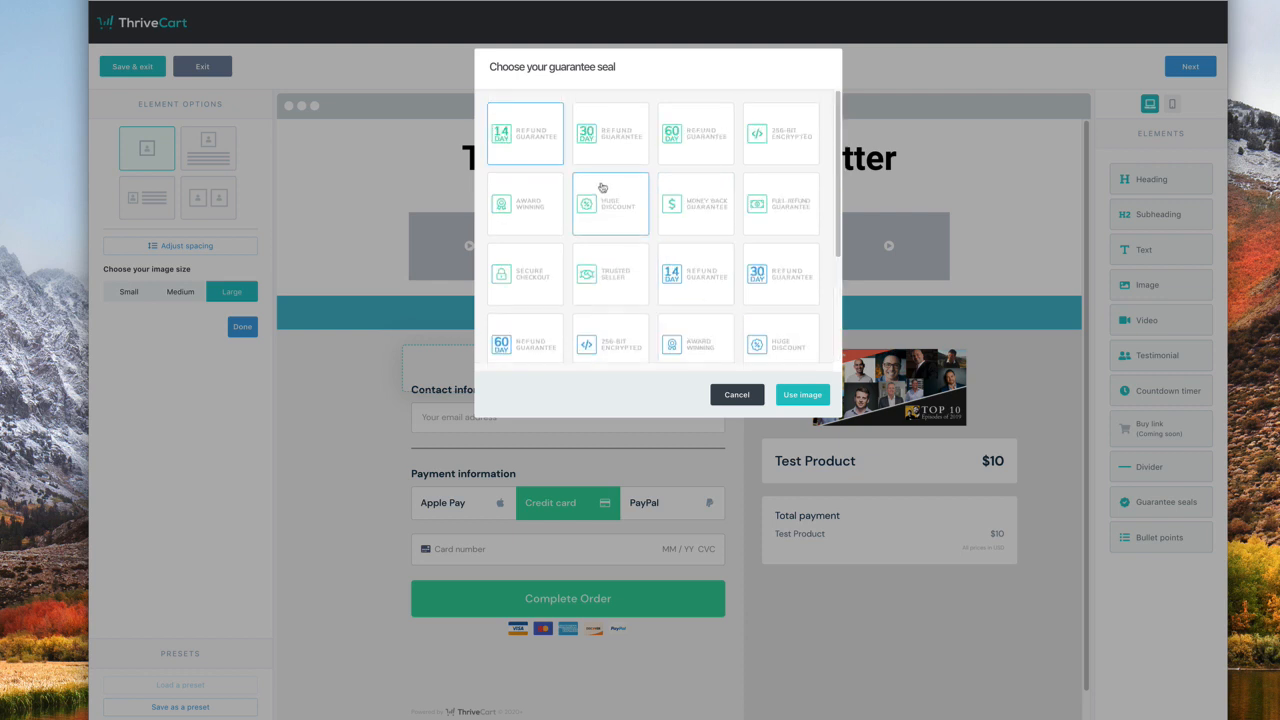
pyautogui.click(535, 202)
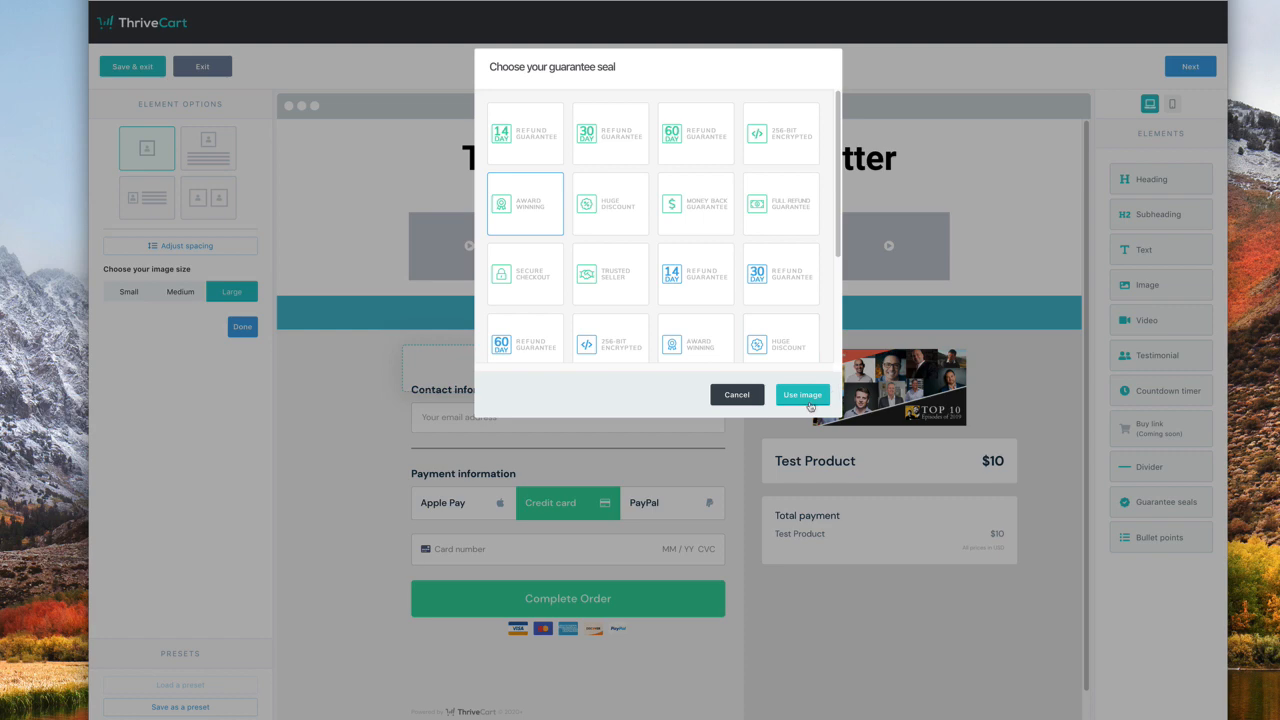
pyautogui.click(803, 398)
pyautogui.click(742, 541)
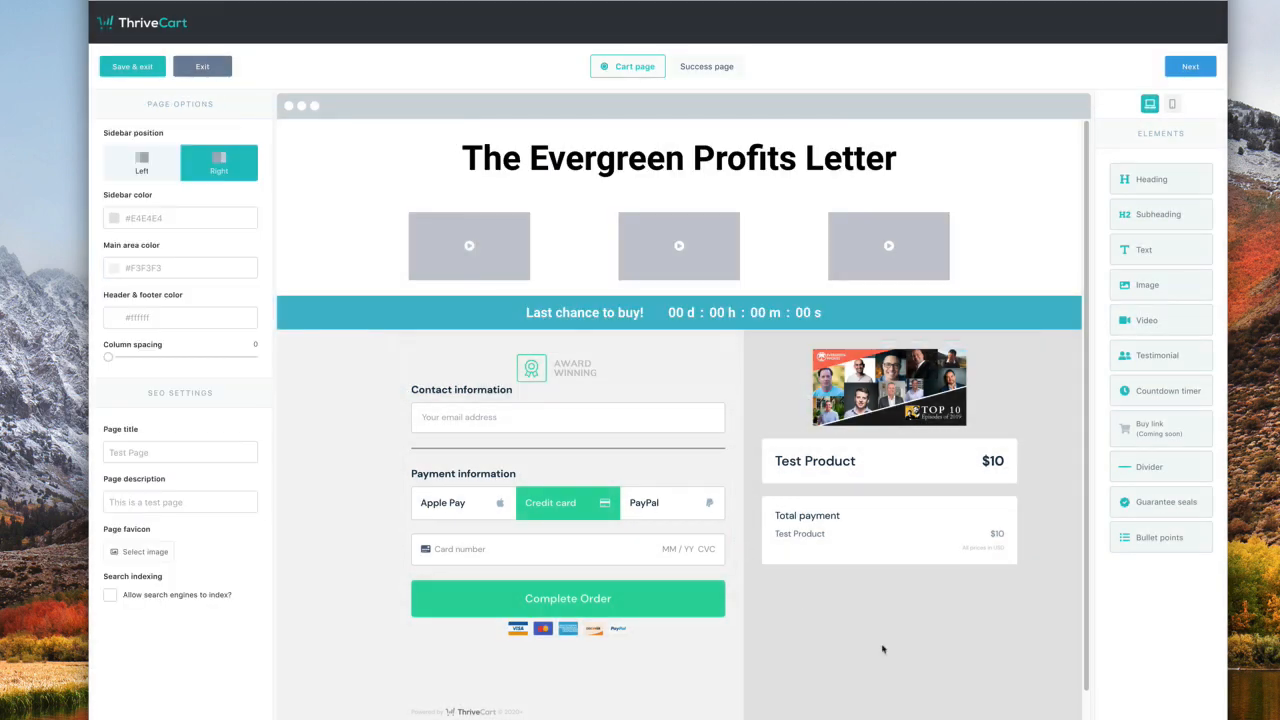
pyautogui.scroll(-1, 1000, 648)
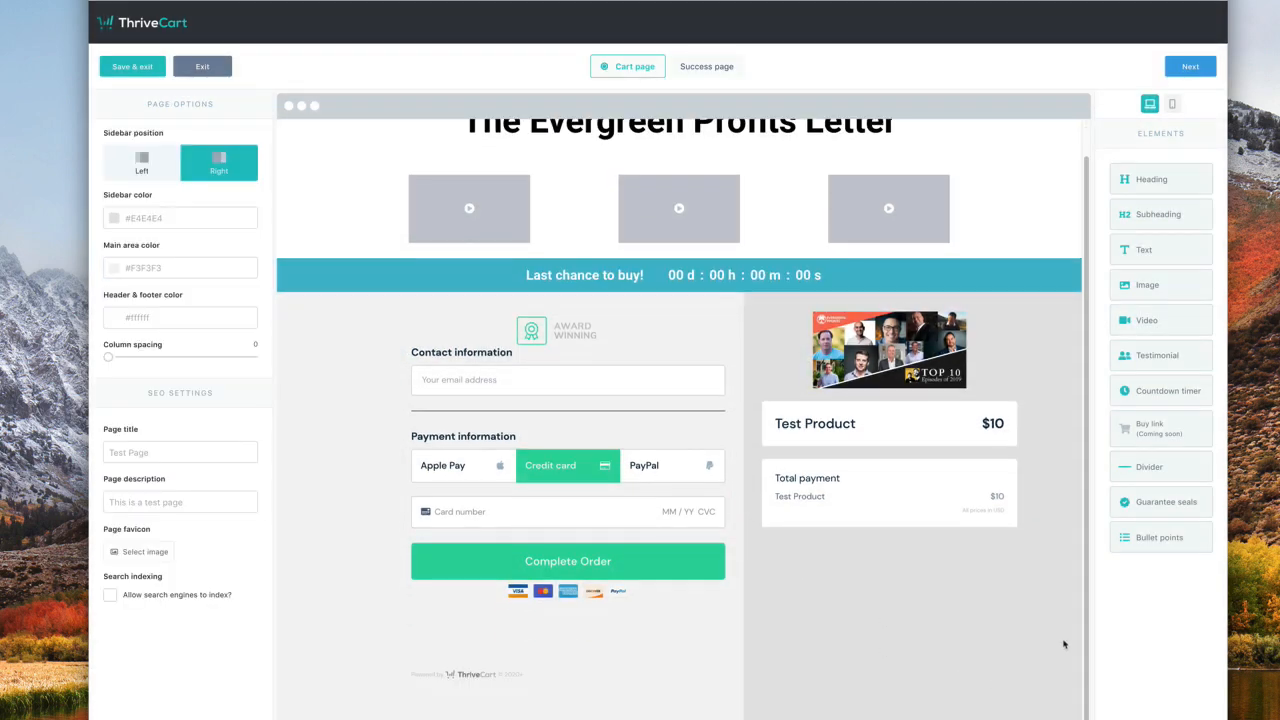
# - Add a bullet list under the product image starting with 'This is what you get with this!' plus a second line
pyautogui.moveTo(1163, 538); pyautogui.dragTo(872, 424)
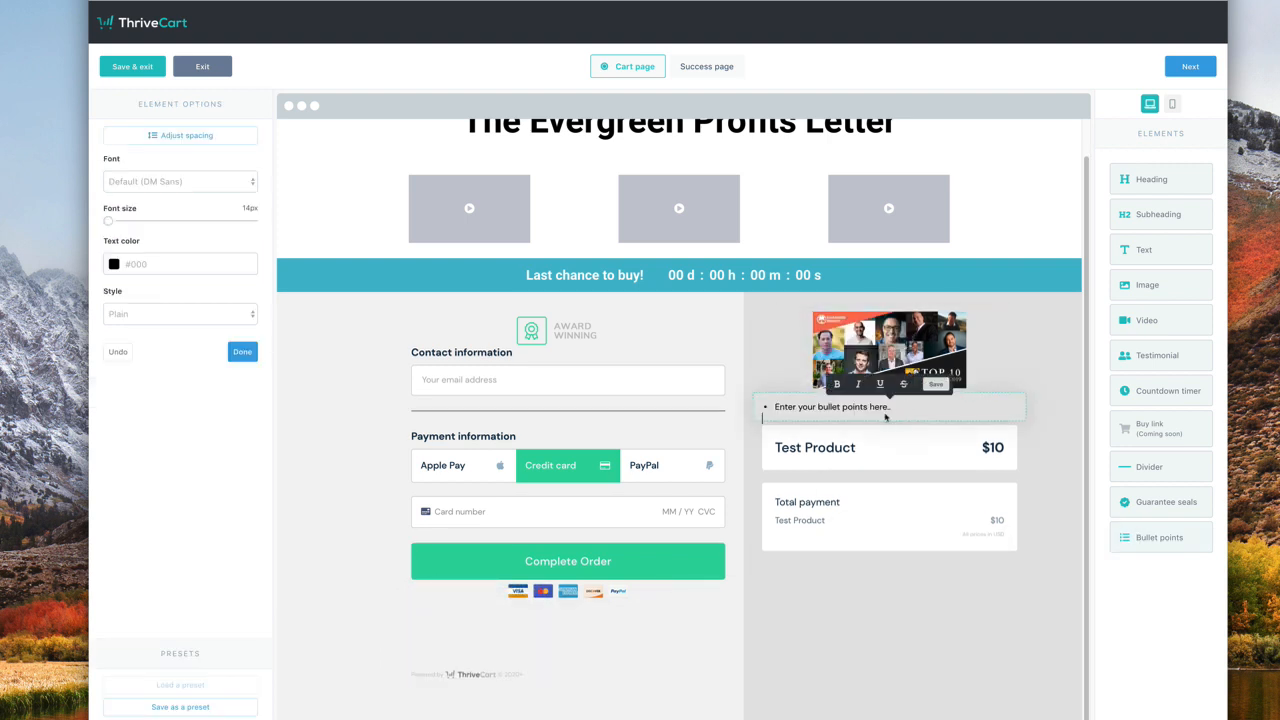
pyautogui.moveTo(886, 406); pyautogui.dragTo(759, 407)
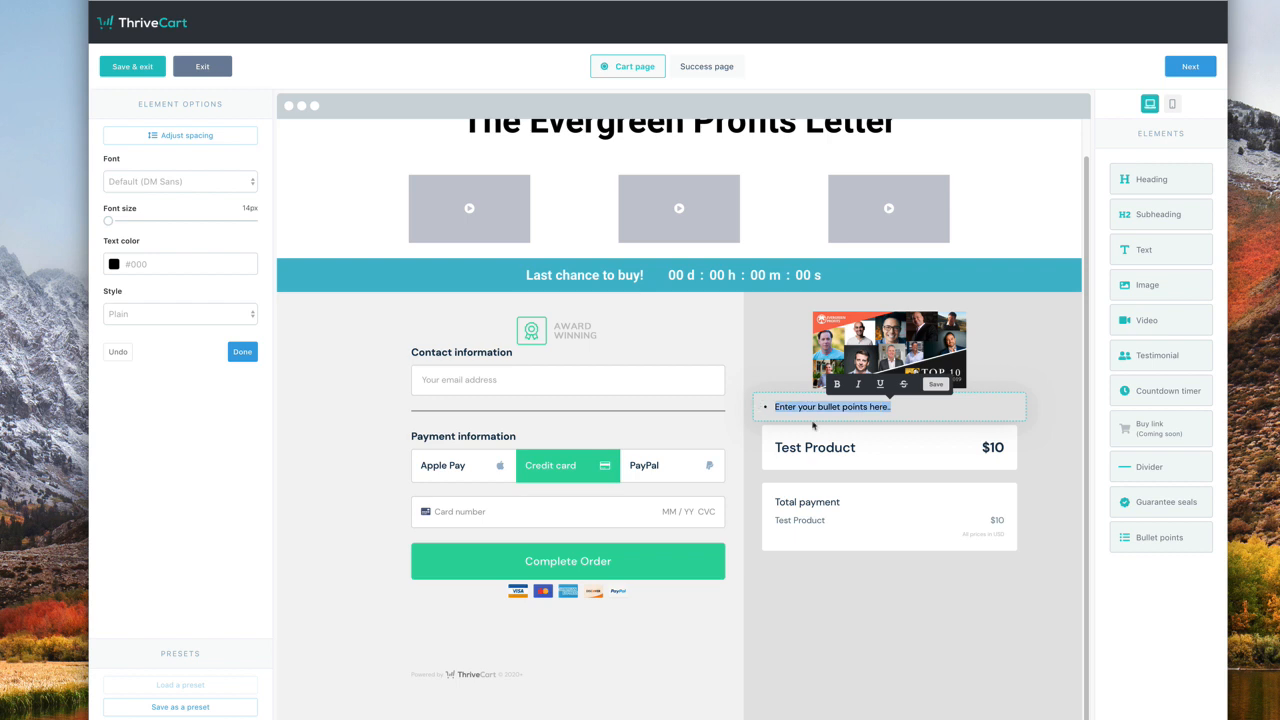
pyautogui.write('Th')
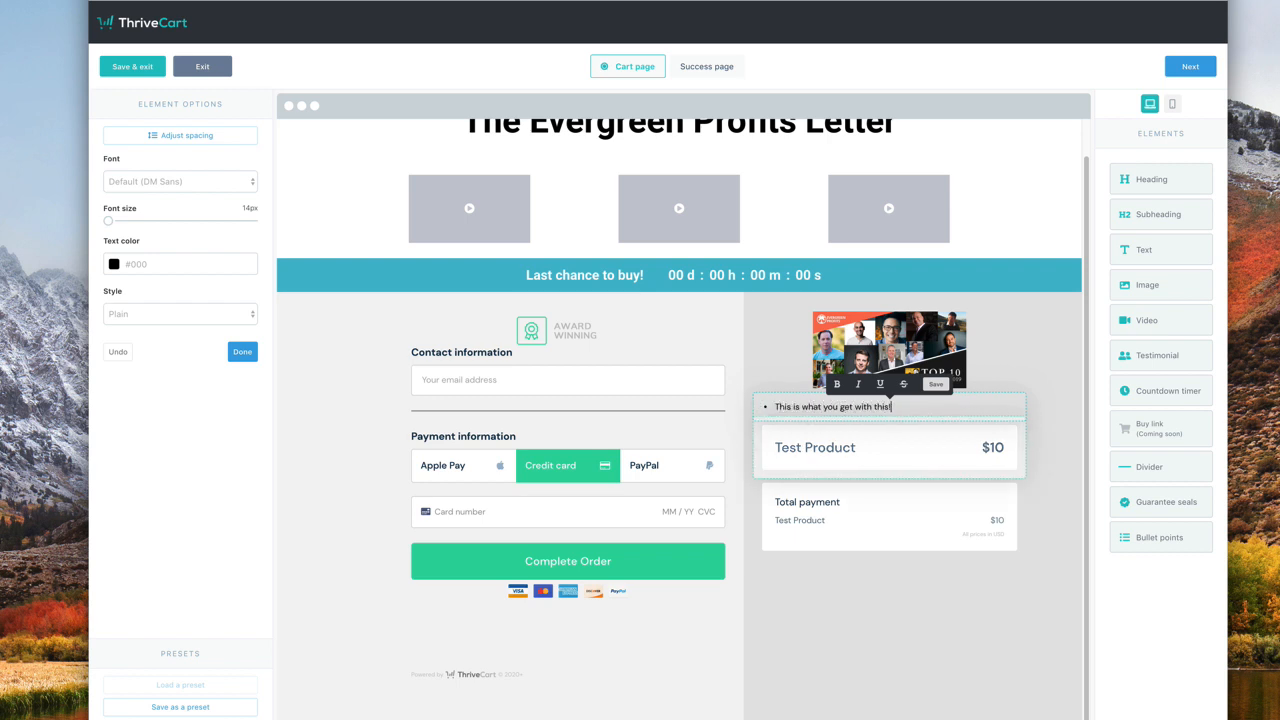
pyautogui.write('is is what you get with this!')
pyautogui.press('Return')
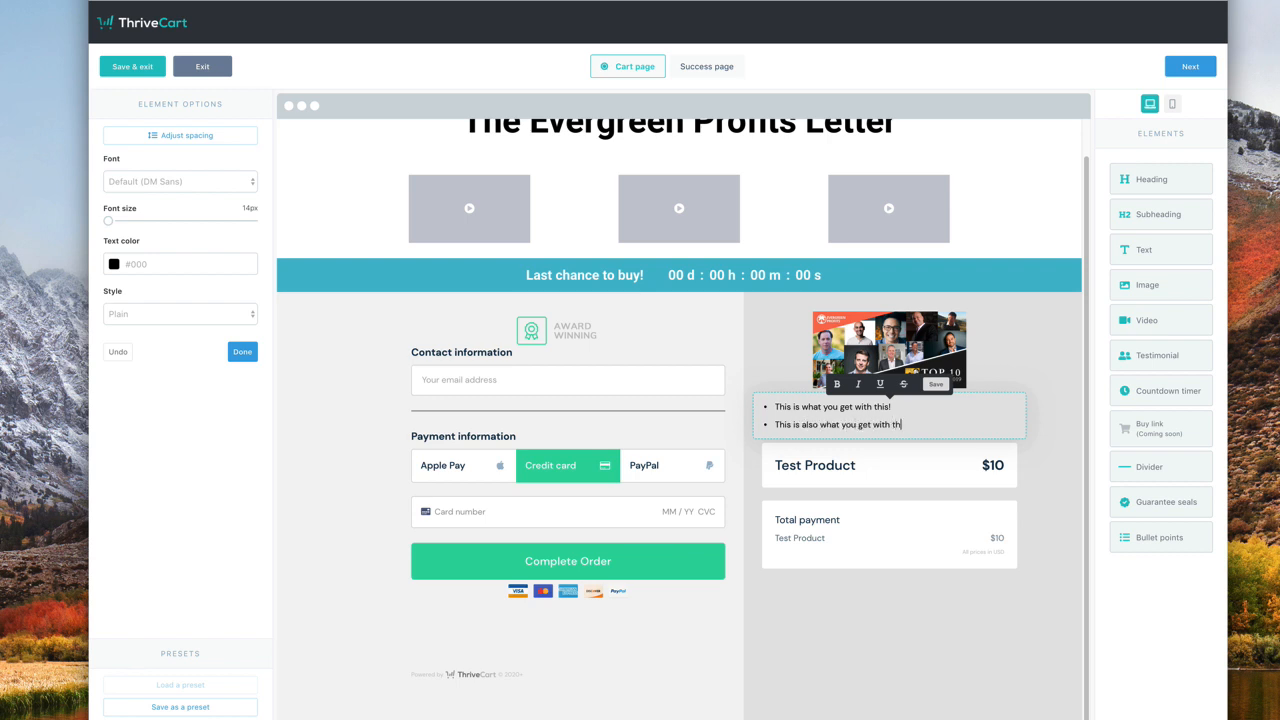
pyautogui.click(1063, 337)
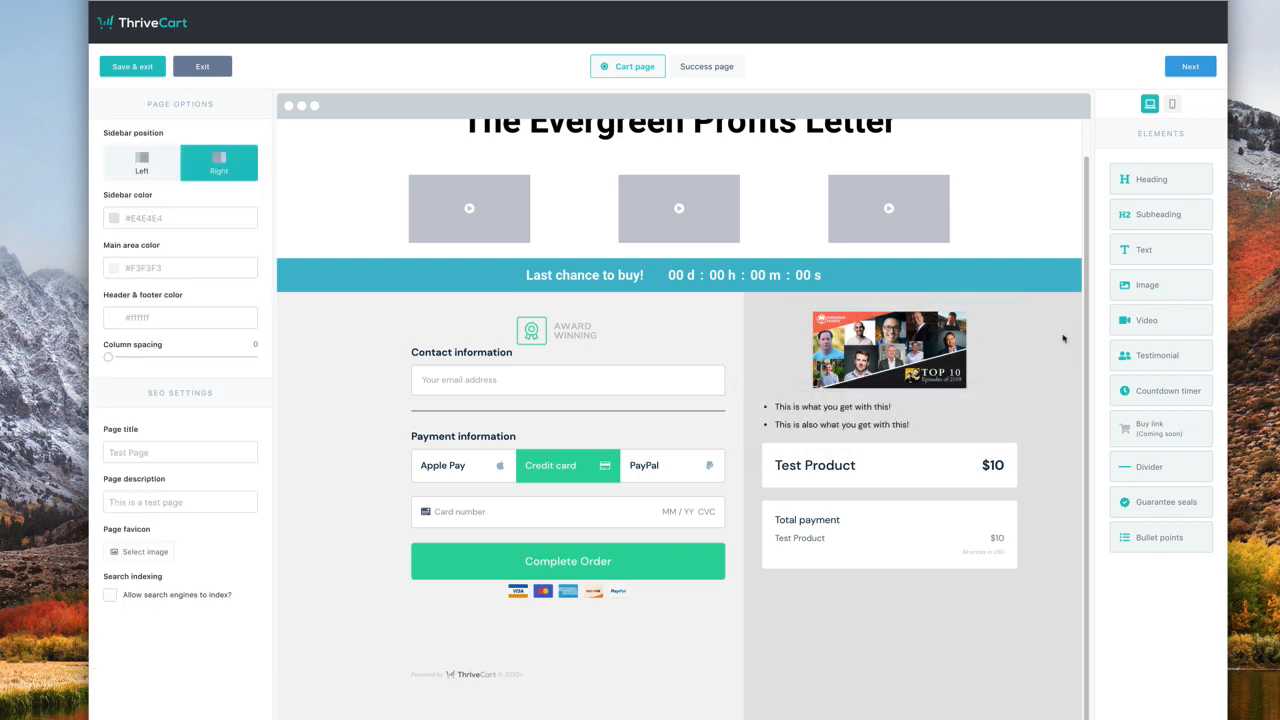
# - Set the bullet text to 17px and change the bullet style to circled checks
pyautogui.click(958, 424)
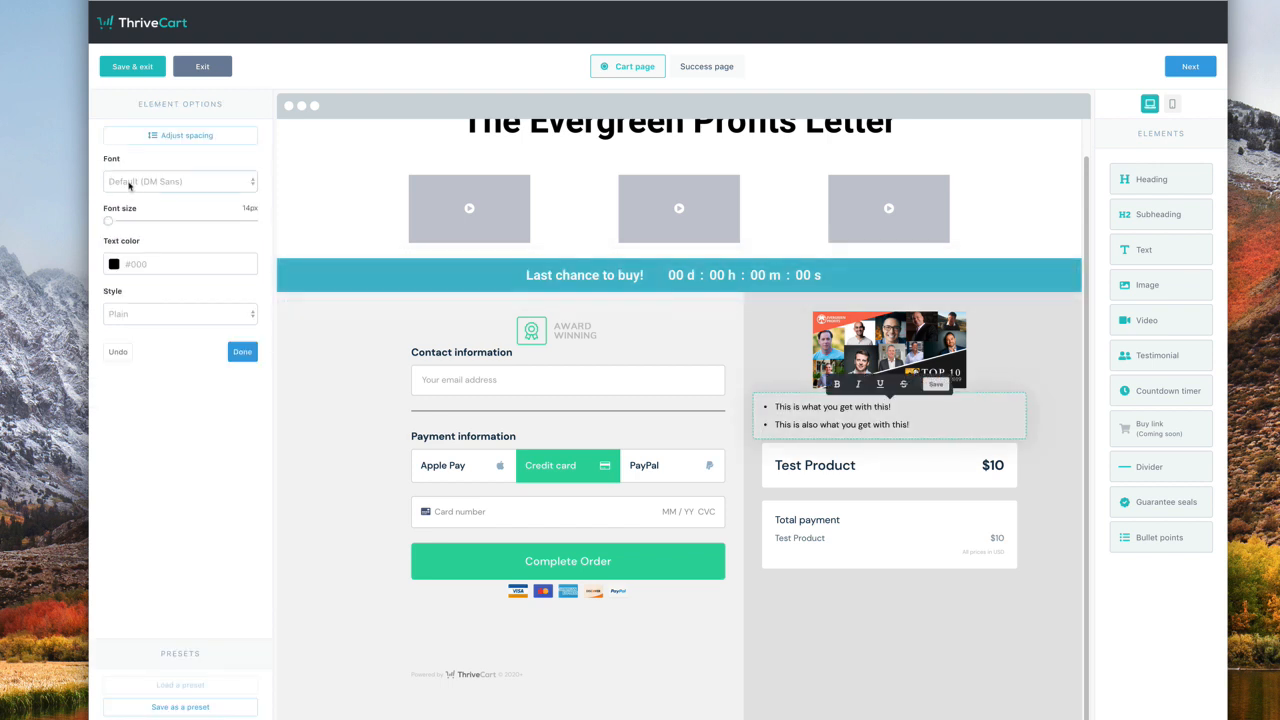
pyautogui.moveTo(107, 224); pyautogui.dragTo(148, 227)
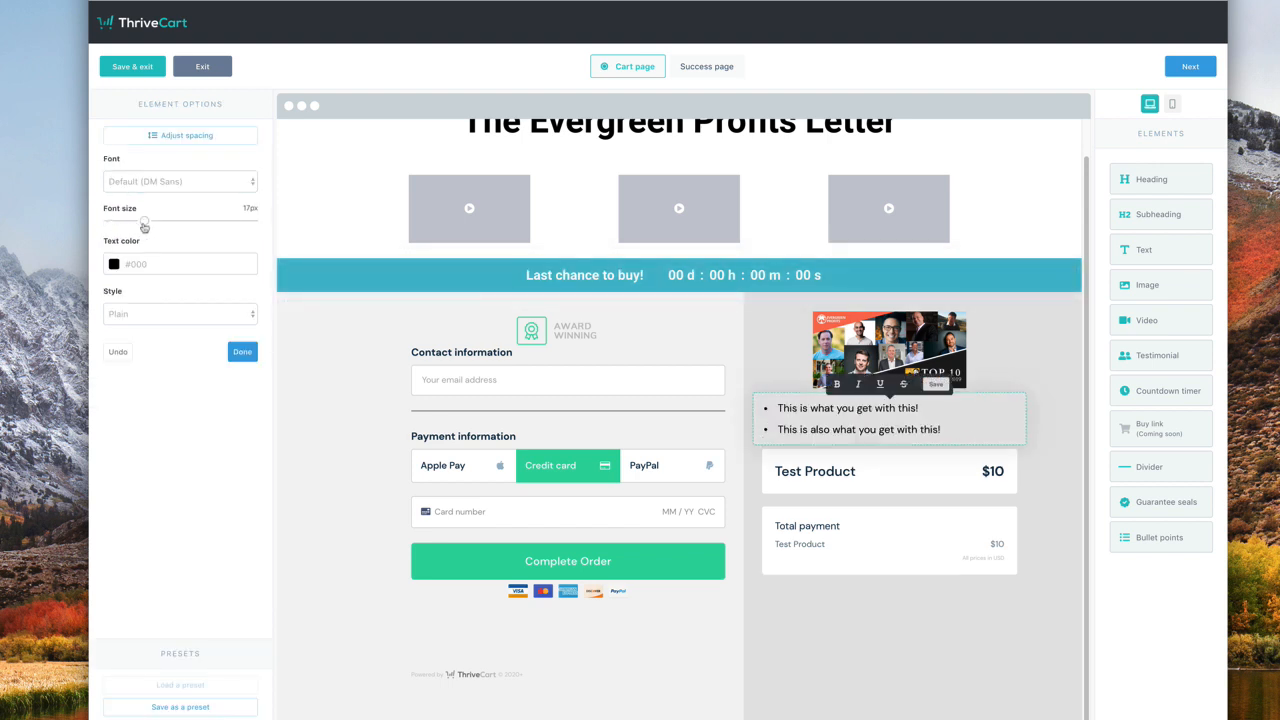
pyautogui.click(152, 313)
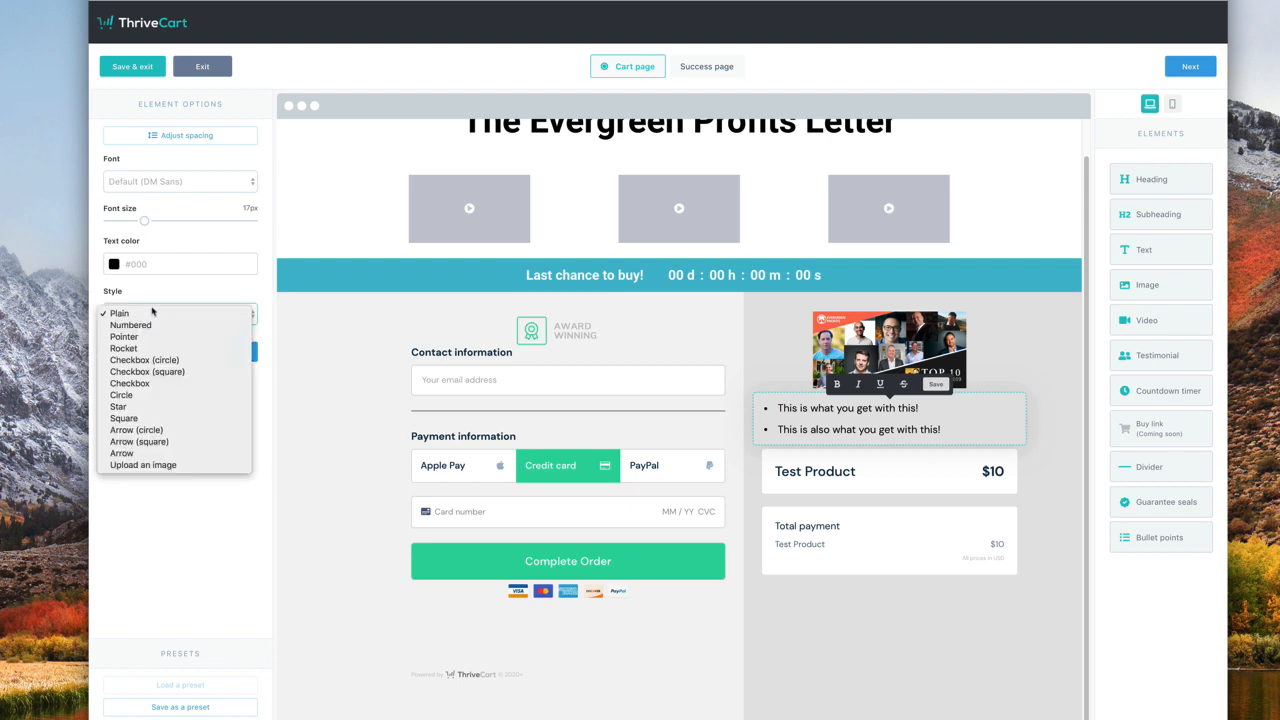
pyautogui.click(142, 338)
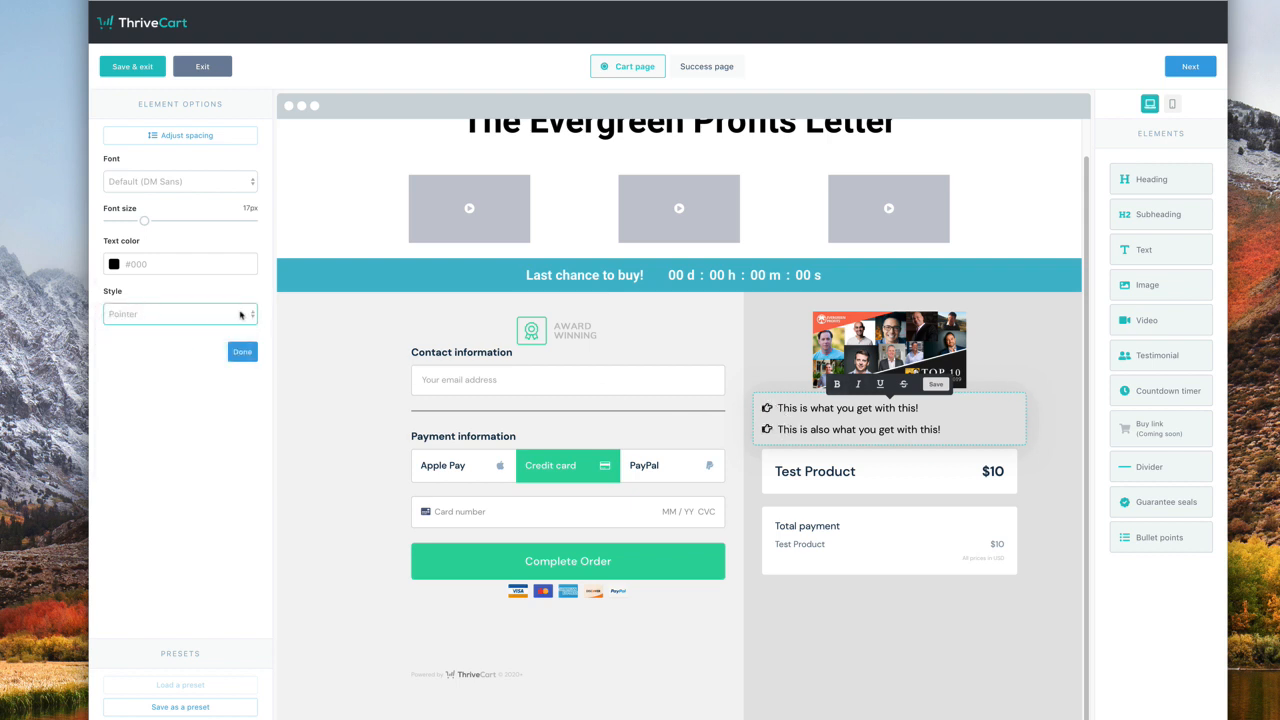
pyautogui.click(155, 310)
# - Keep the bullet text colour black (#000000) after trying green
pyautogui.click(116, 265)
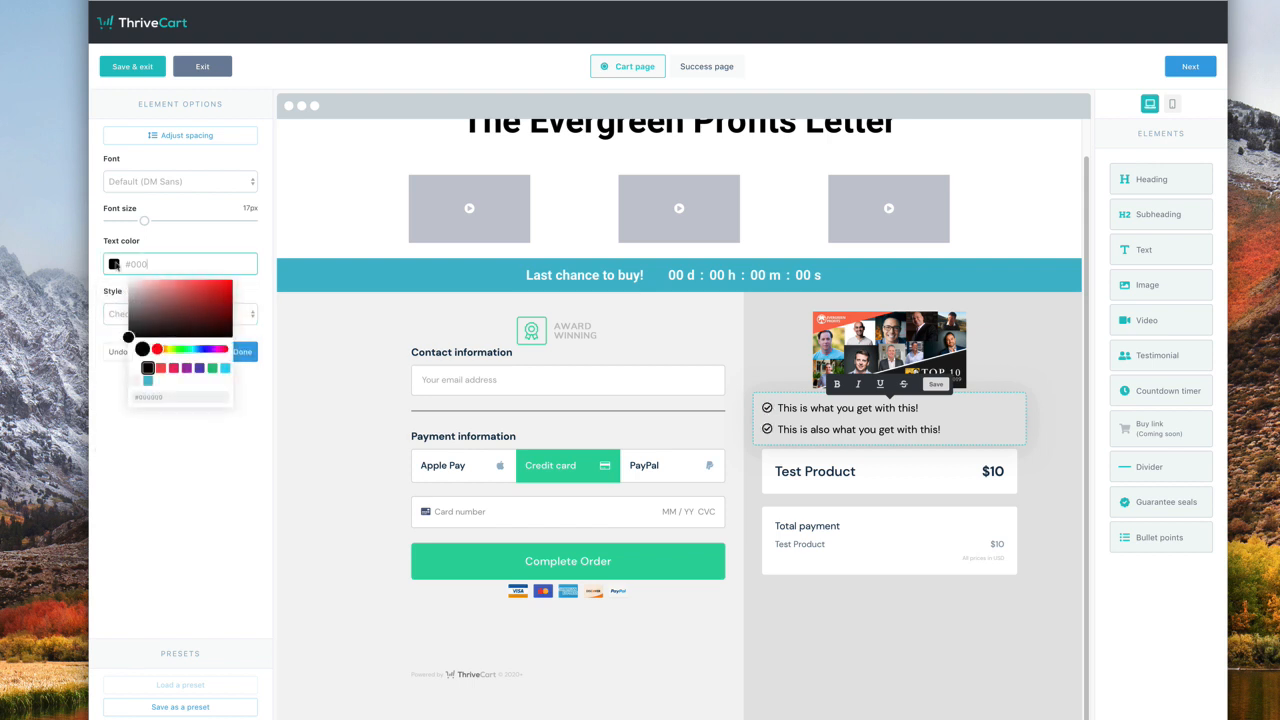
pyautogui.click(210, 369)
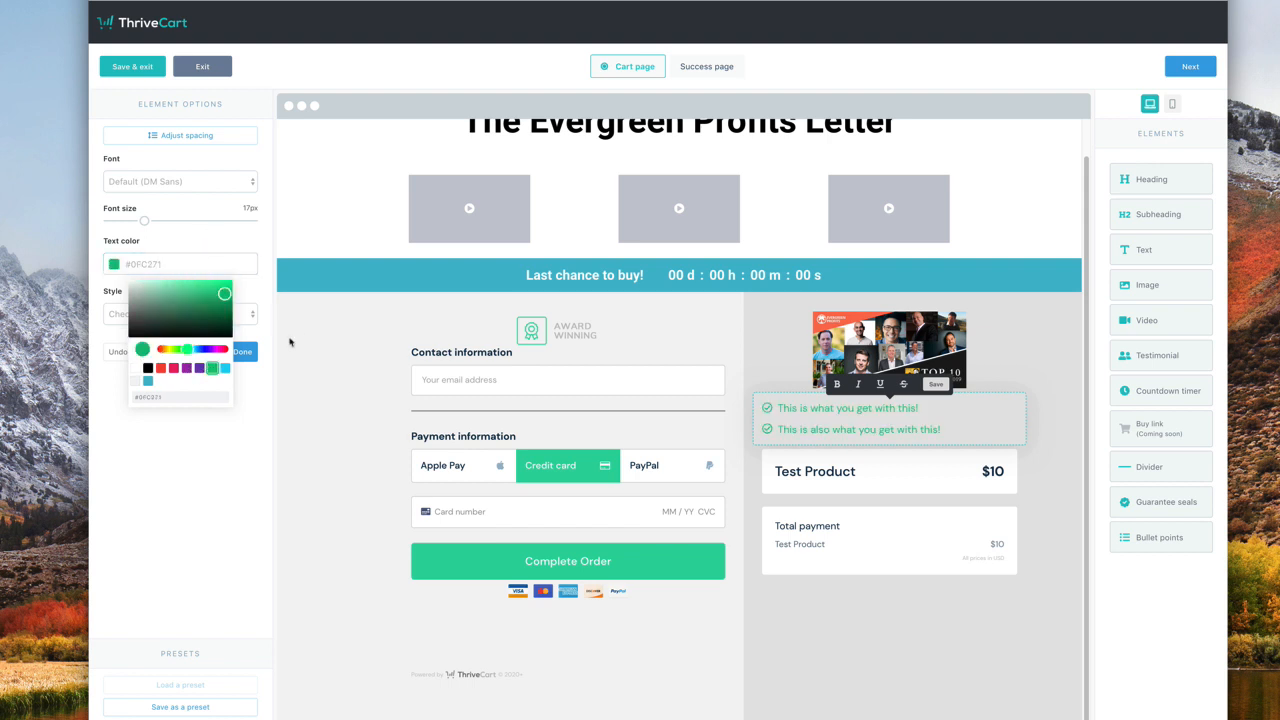
pyautogui.click(268, 426)
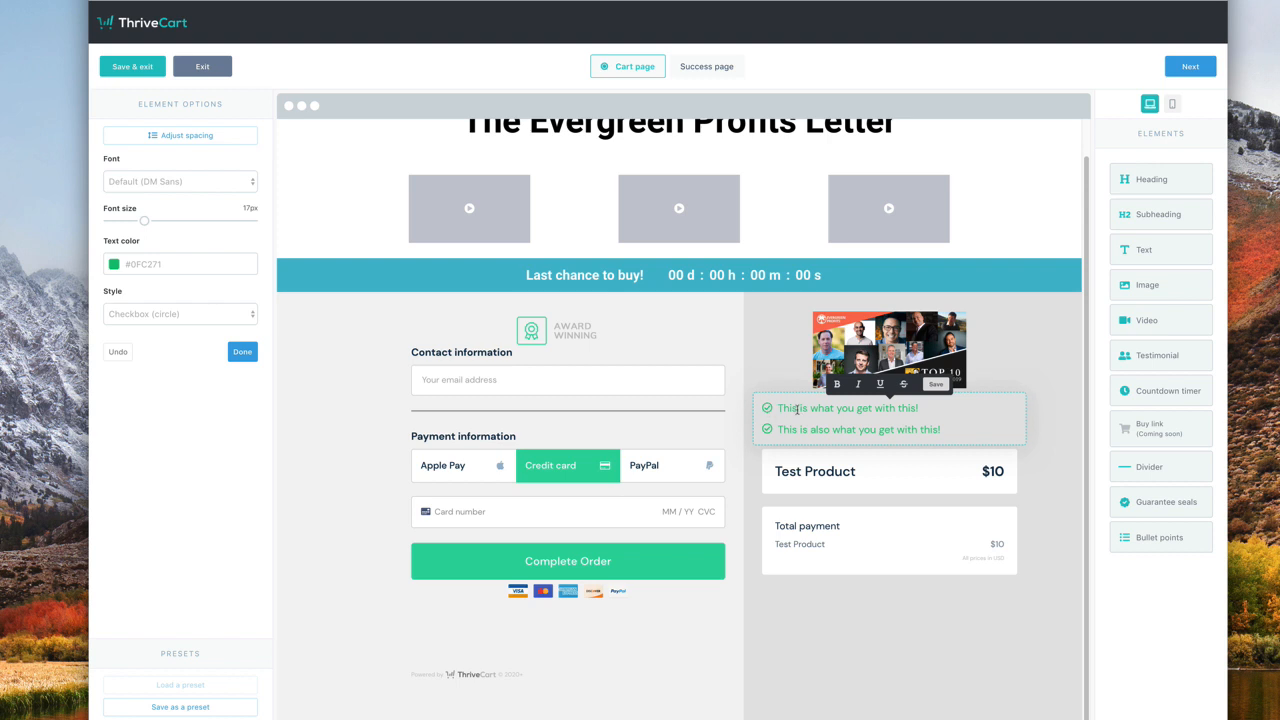
pyautogui.click(113, 265)
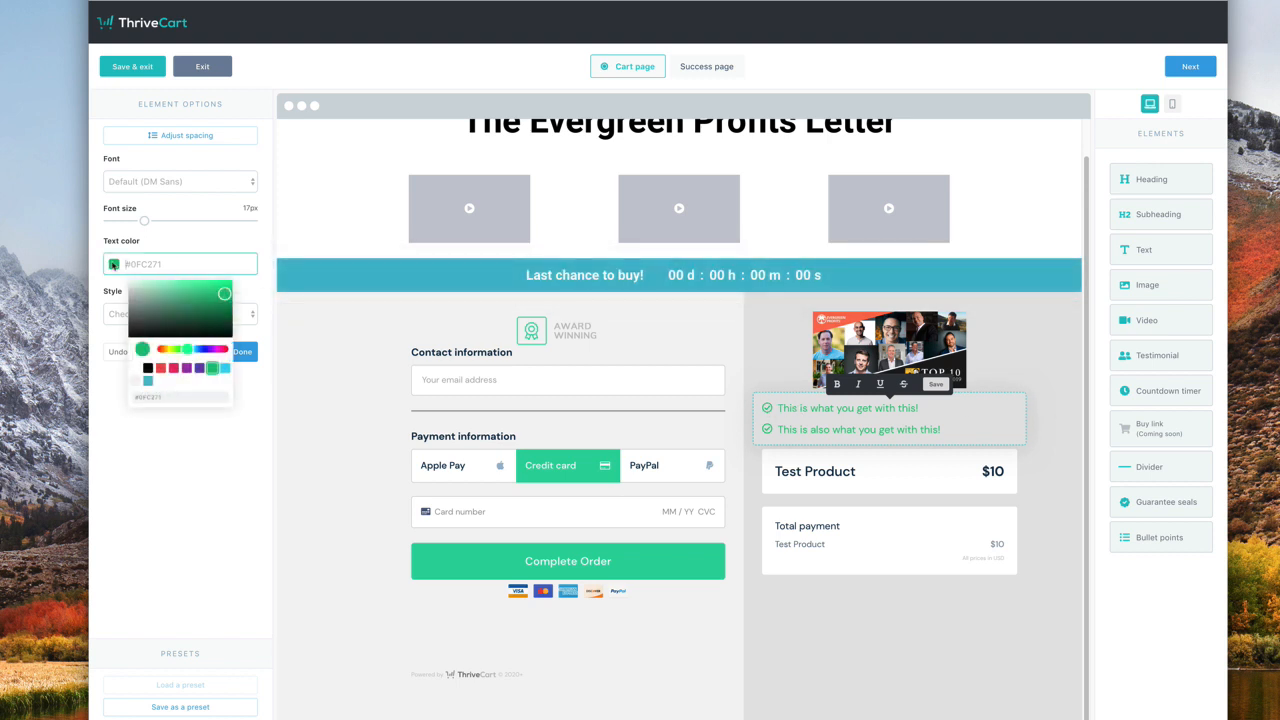
pyautogui.click(148, 370)
pyautogui.click(189, 497)
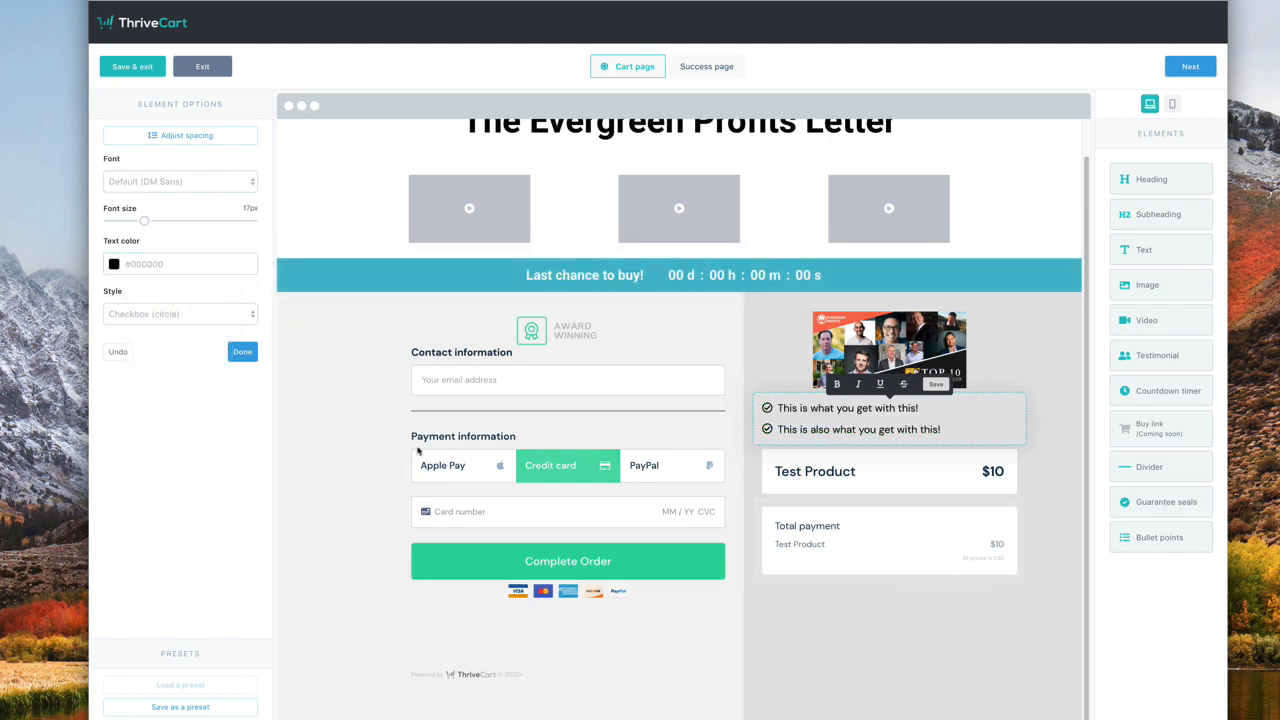
# - Choose a different font for the bullet text
pyautogui.click(1062, 346)
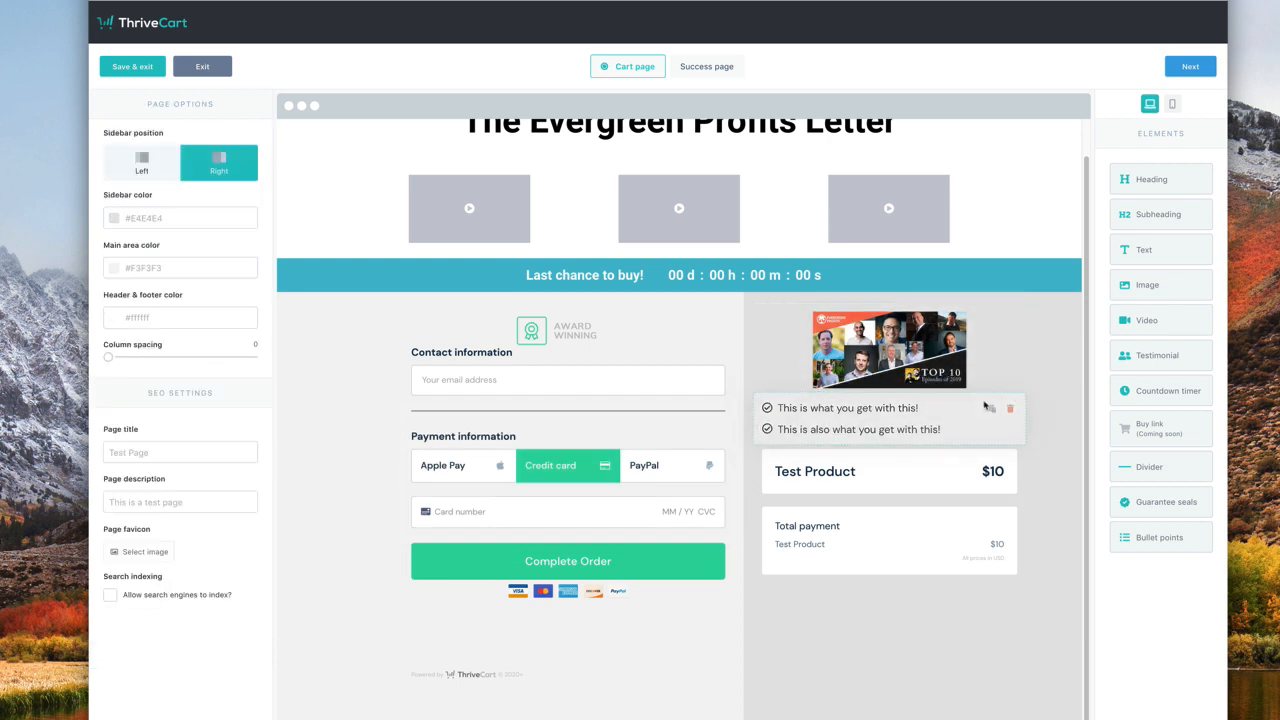
pyautogui.click(826, 422)
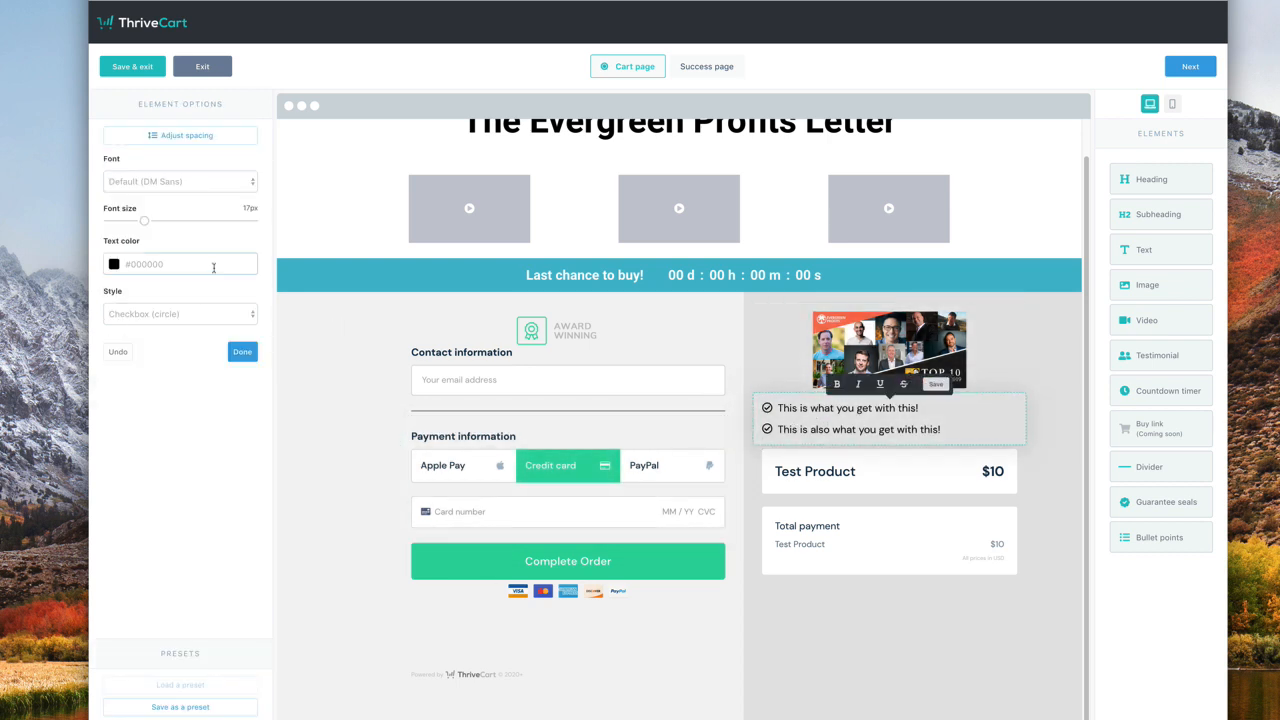
pyautogui.click(170, 181)
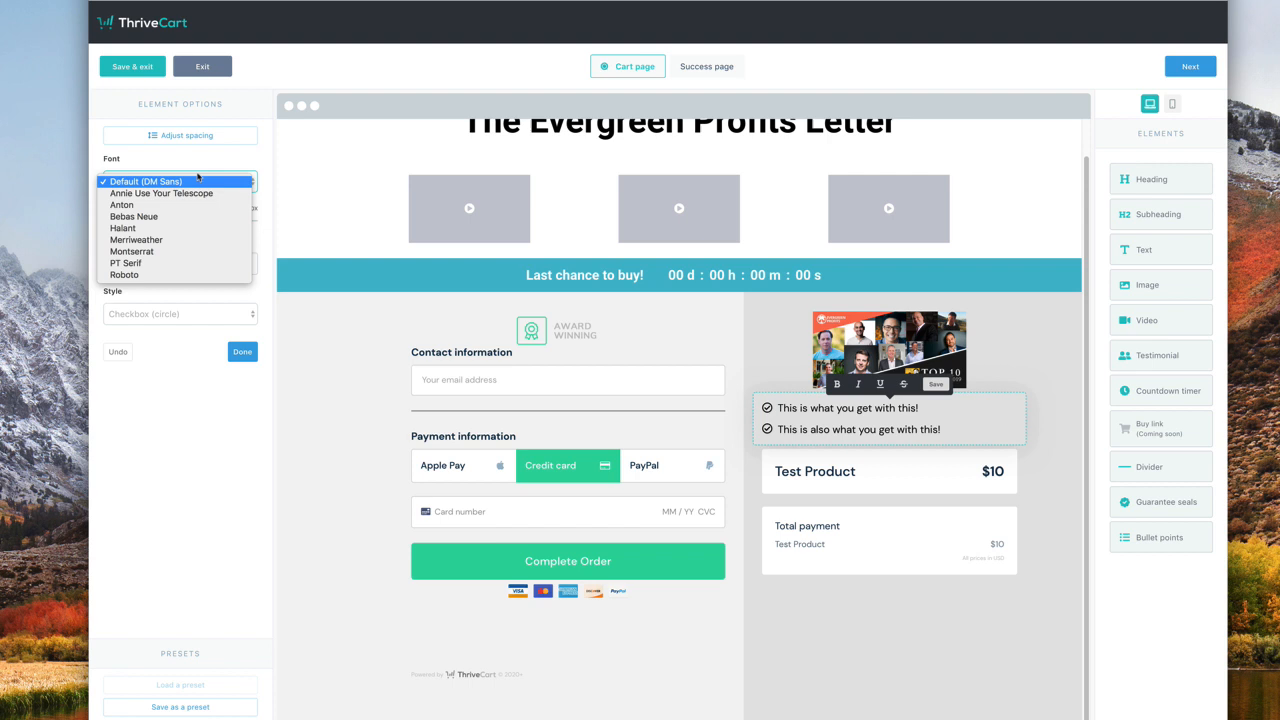
pyautogui.click(164, 292)
pyautogui.click(894, 597)
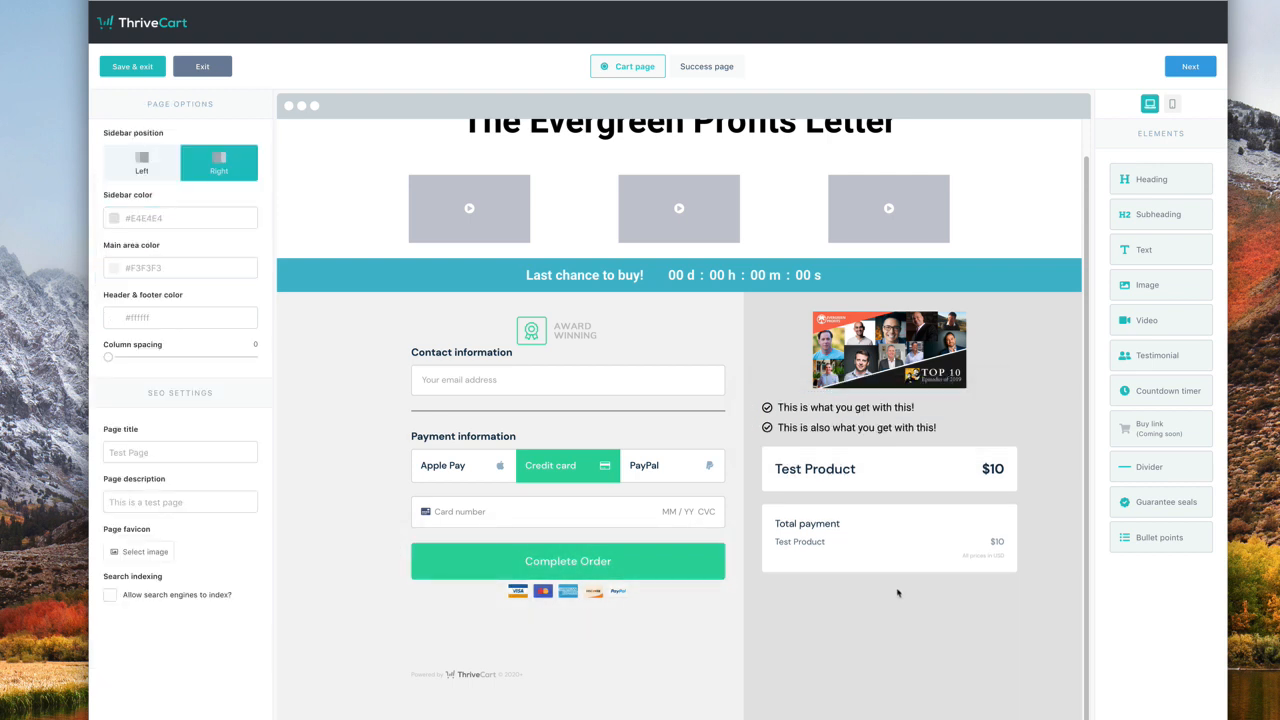
# - In the mobile preview, move the Top 10 image to the top of the cart page
pyautogui.click(1173, 104)
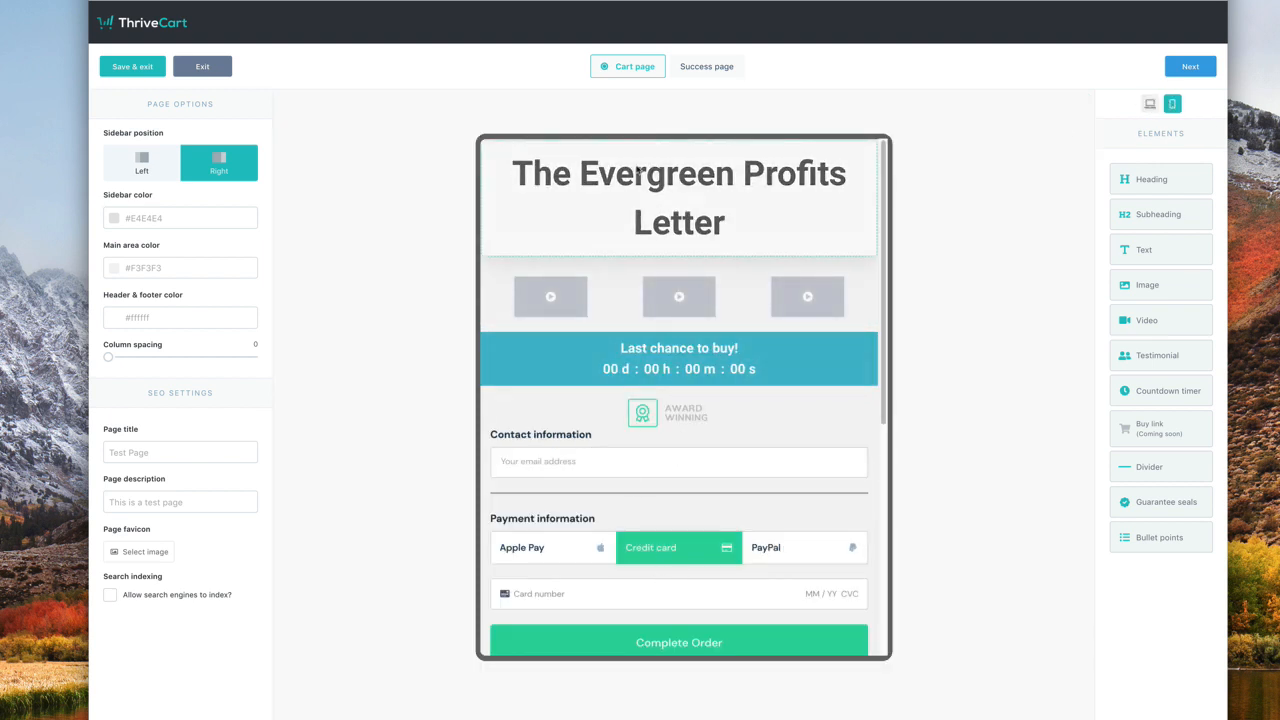
pyautogui.scroll(-3, 651, 323)
pyautogui.scroll(-5, 651, 323)
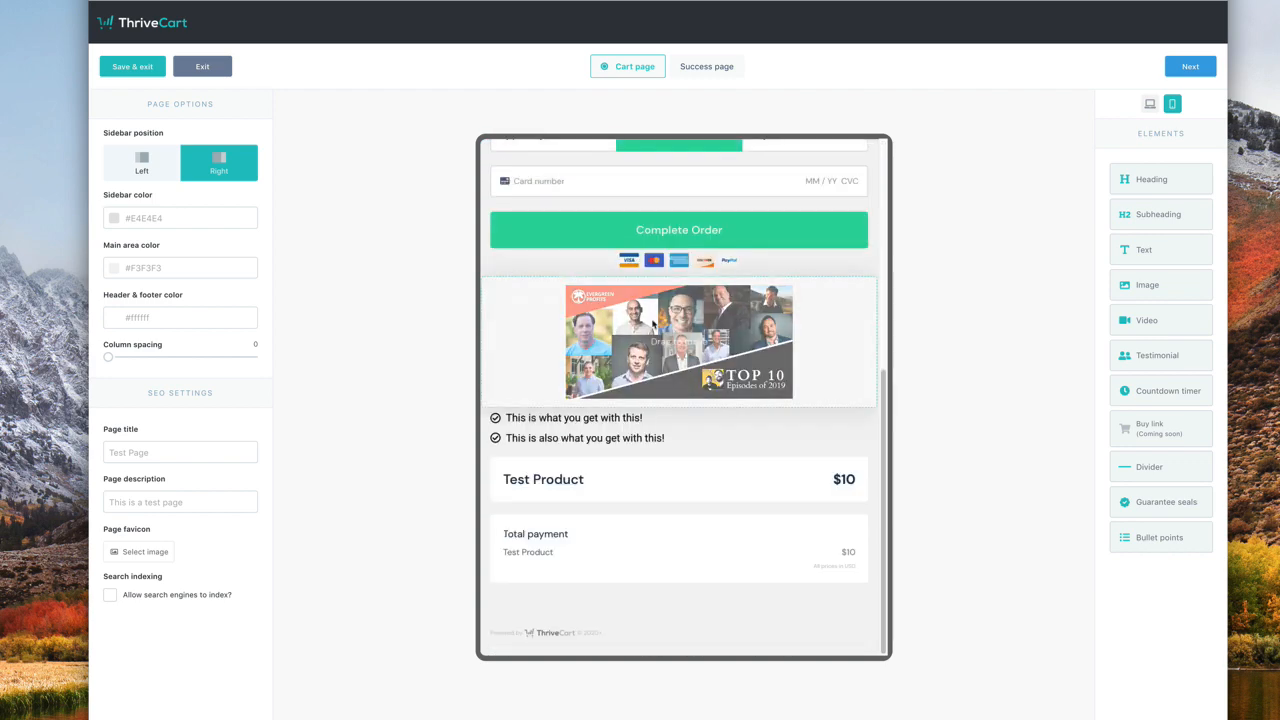
pyautogui.moveTo(826, 372); pyautogui.dragTo(834, 177)
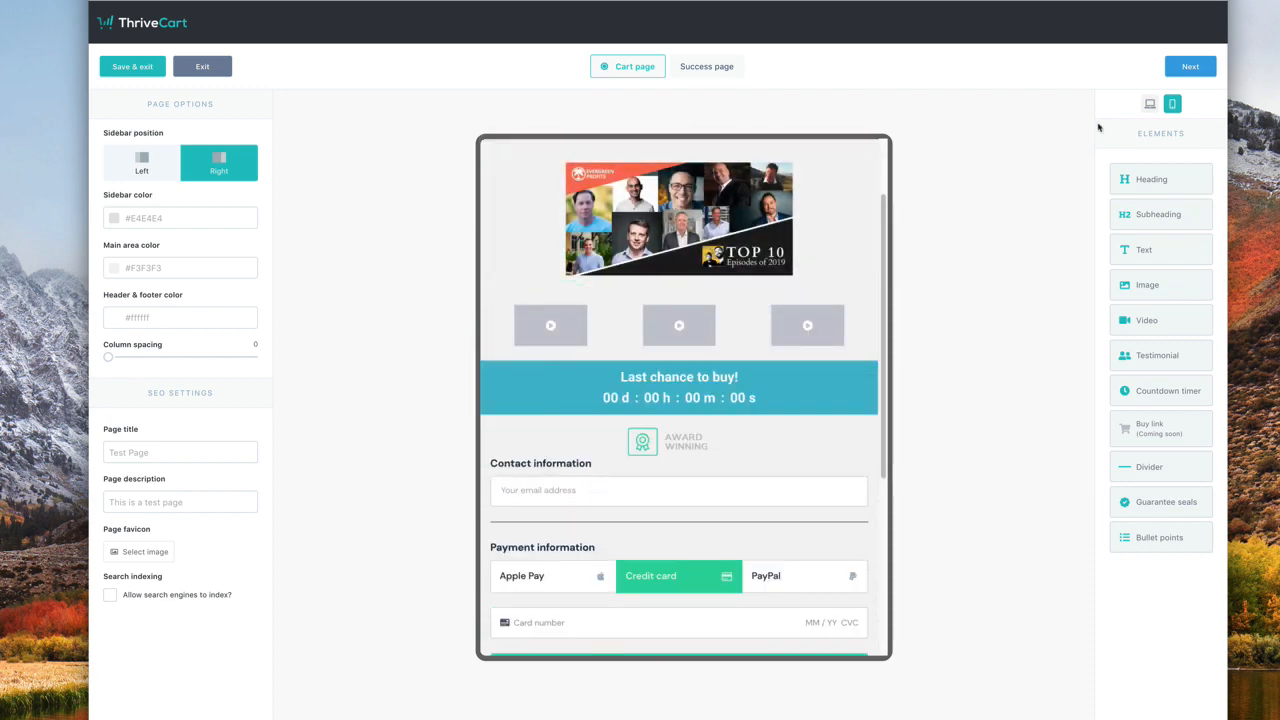
# - Compare the desktop and mobile layouts, then open the Success page for editing
pyautogui.click(1150, 103)
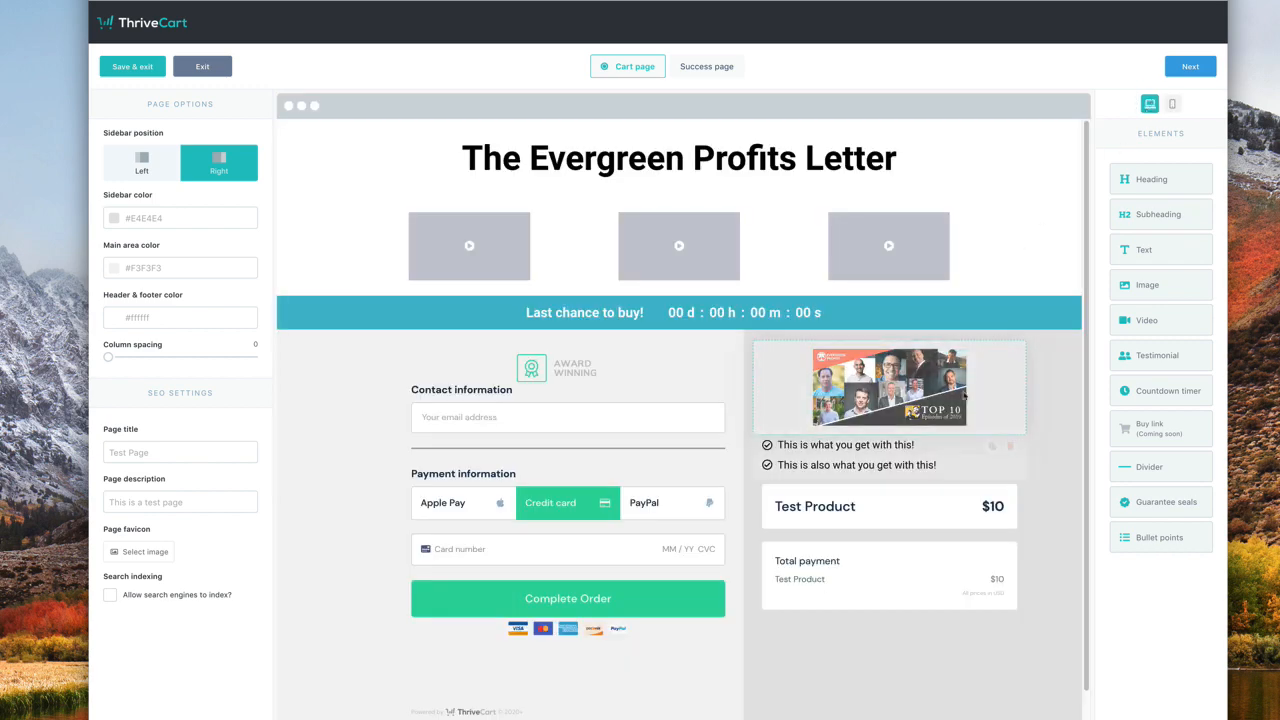
pyautogui.click(1172, 103)
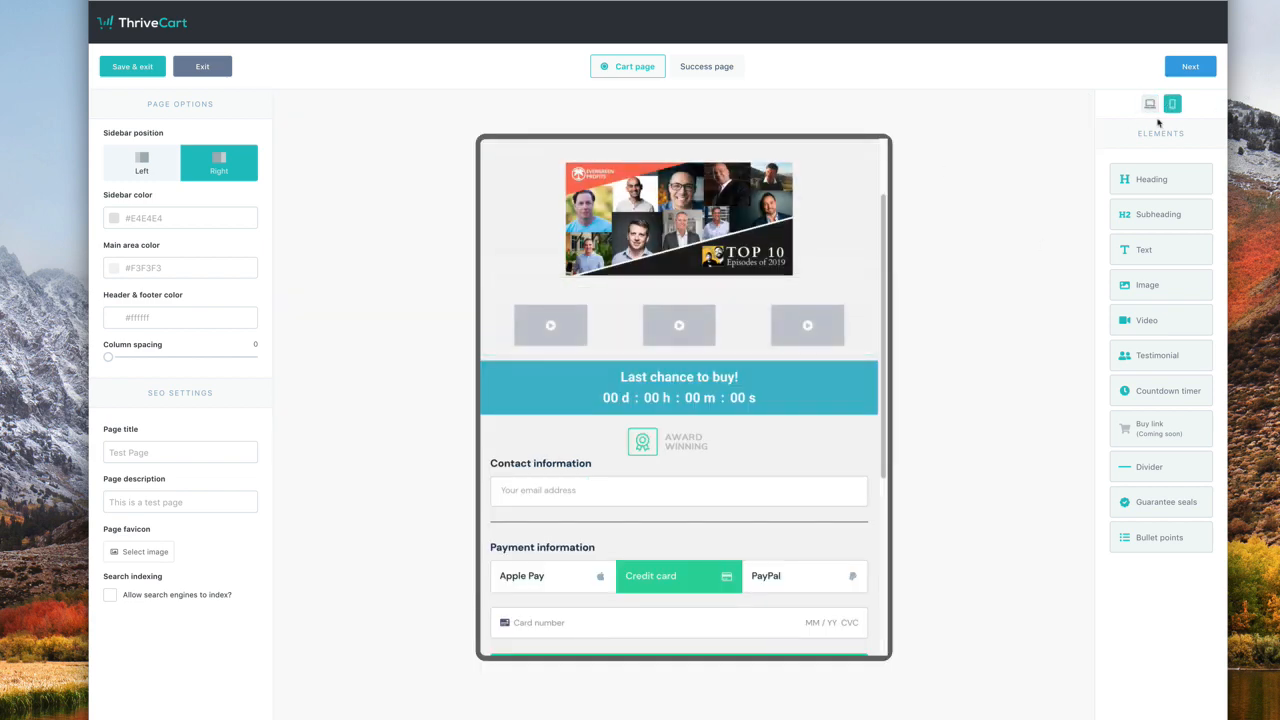
pyautogui.click(1150, 103)
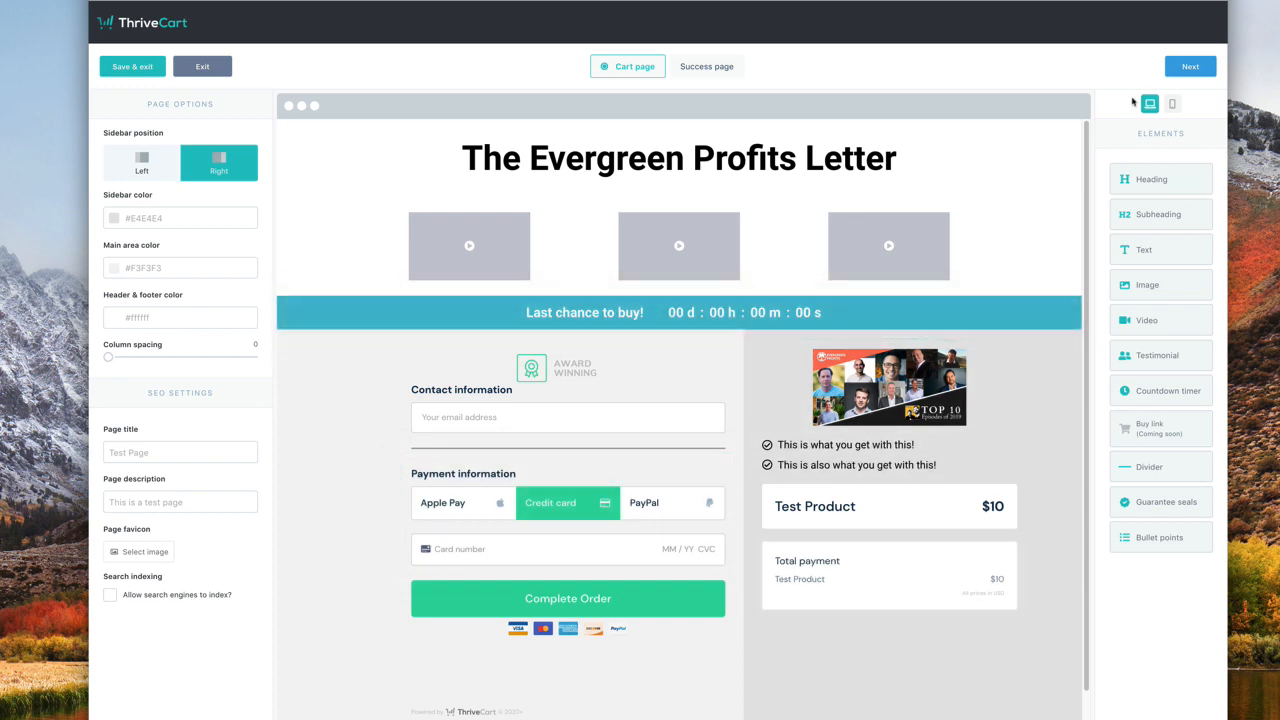
pyautogui.click(1172, 103)
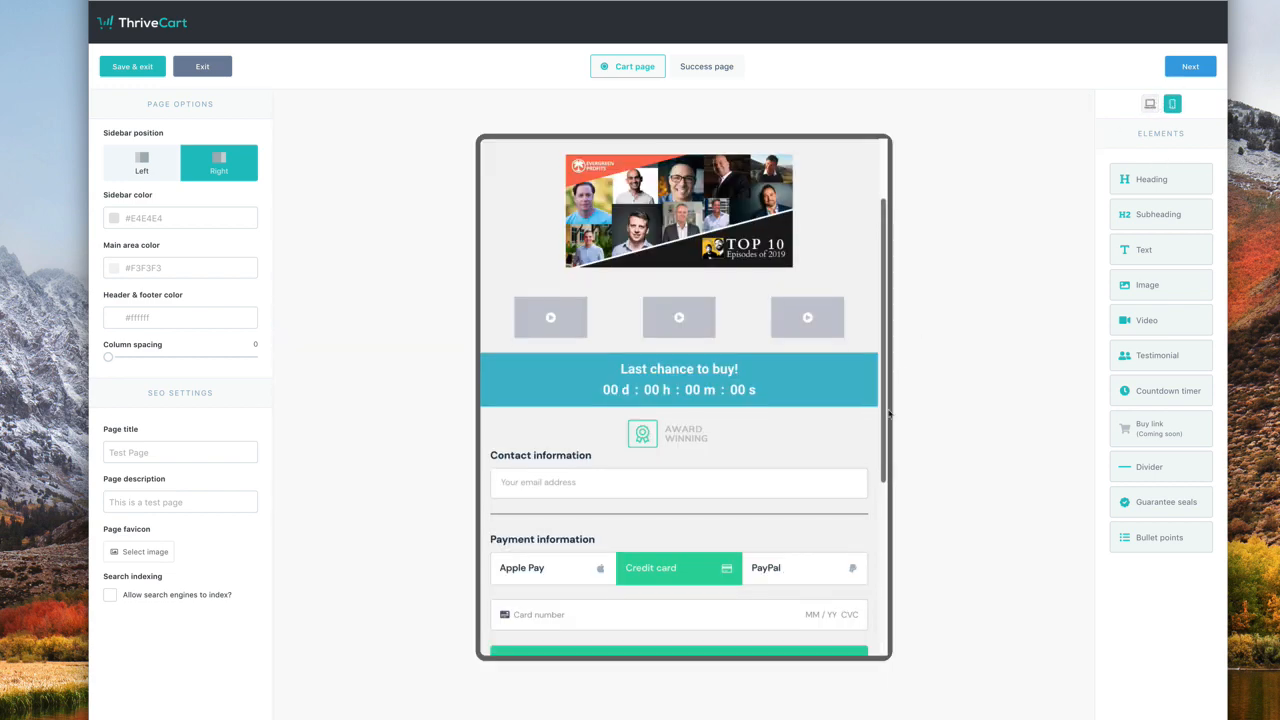
pyautogui.click(1150, 105)
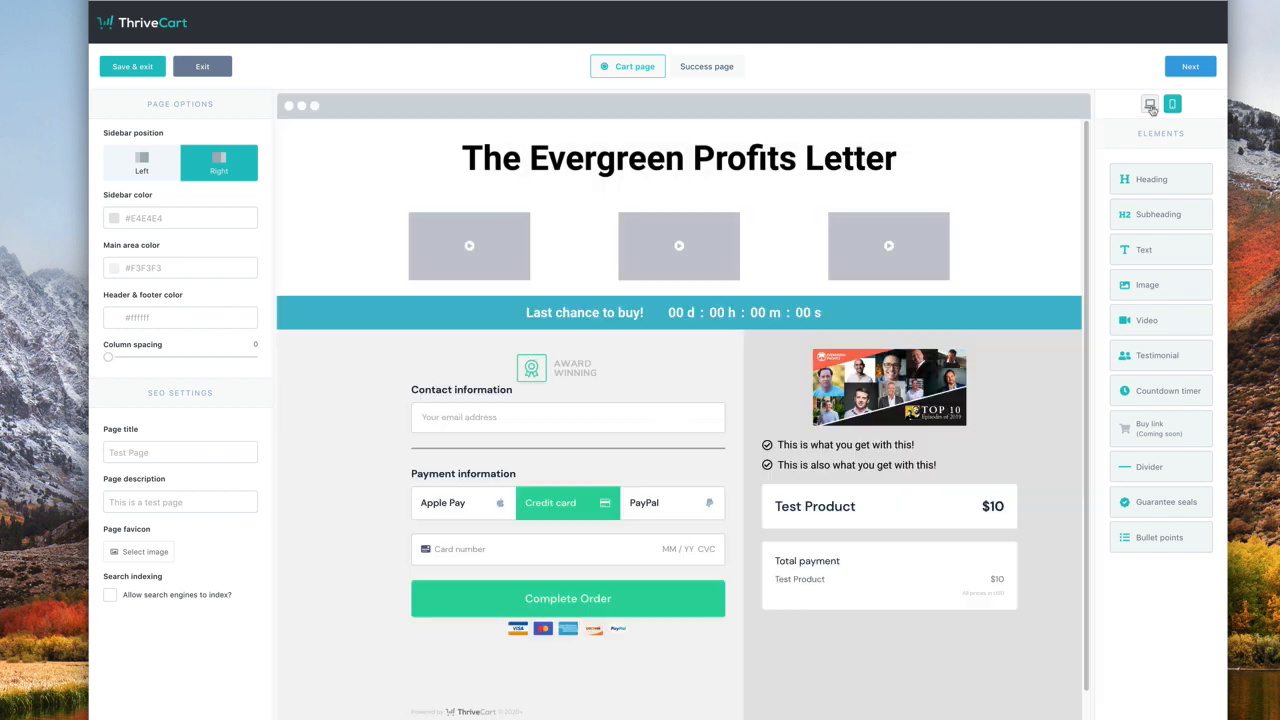
pyautogui.click(708, 67)
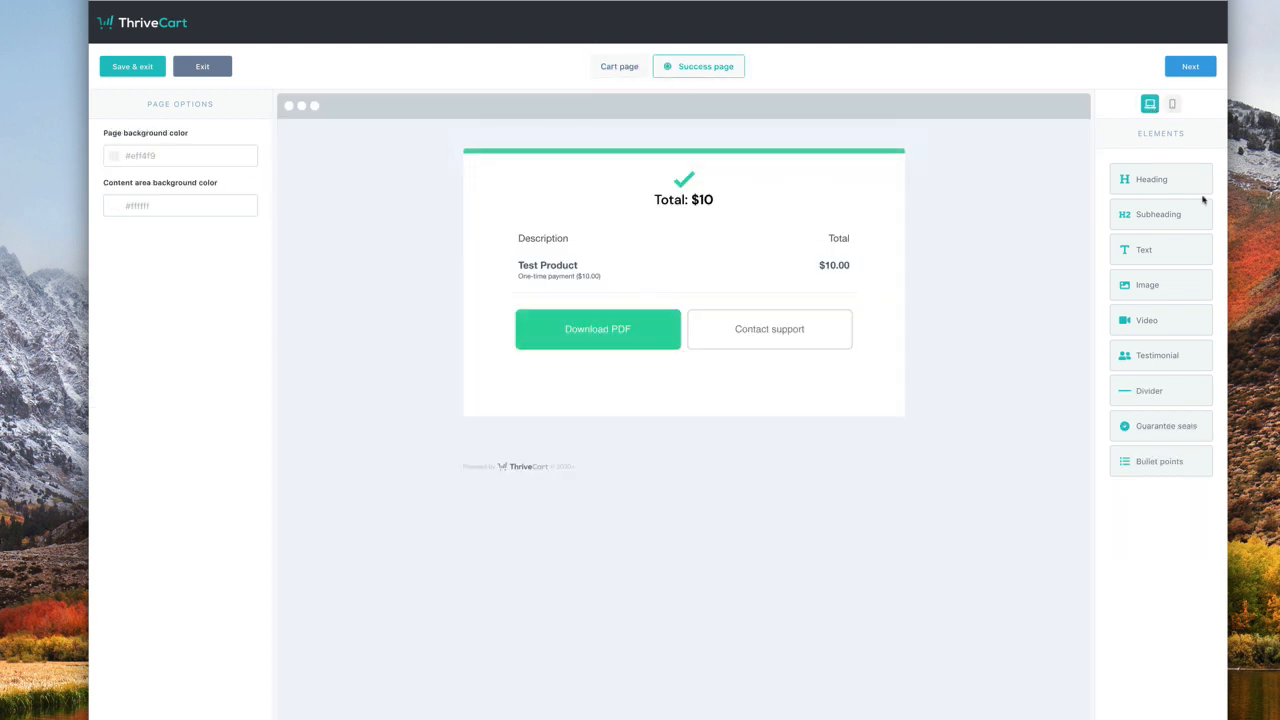
# - Add a centred 'Thanks For Your Purchase!' heading enlarged from 24px to 52px
pyautogui.moveTo(1171, 177); pyautogui.dragTo(643, 157)
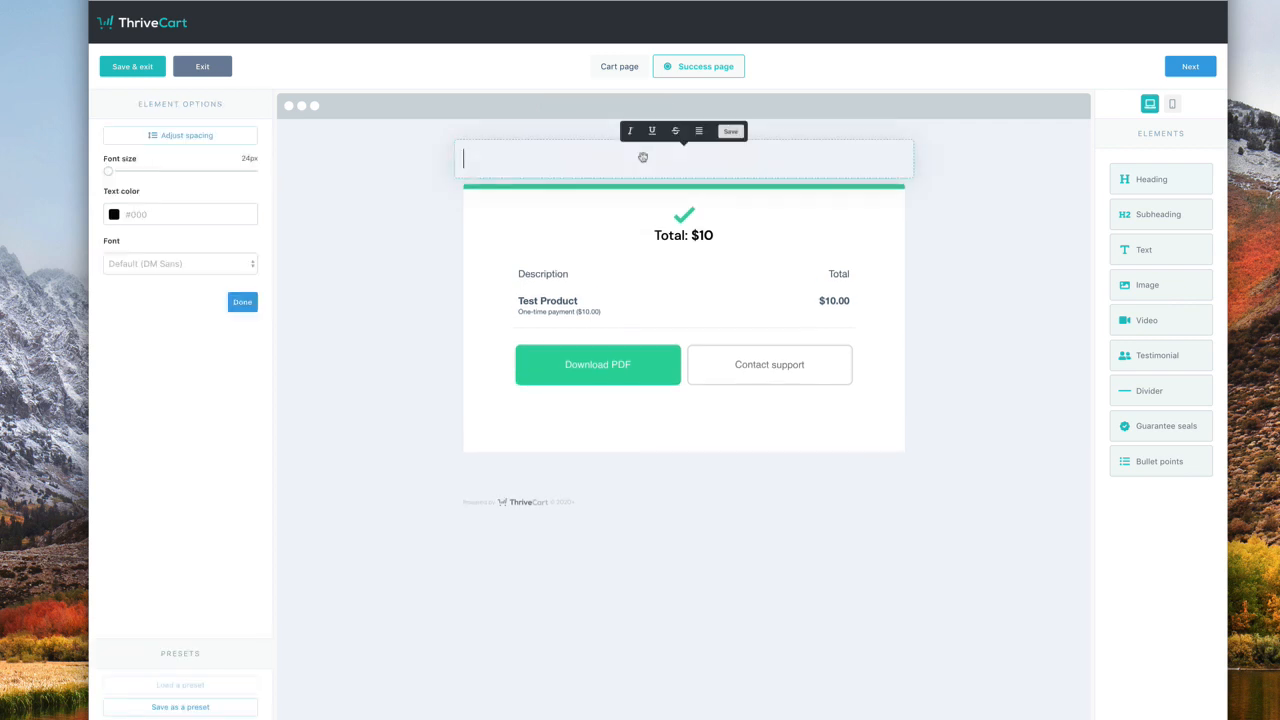
pyautogui.write('Thanks For Your Pu')
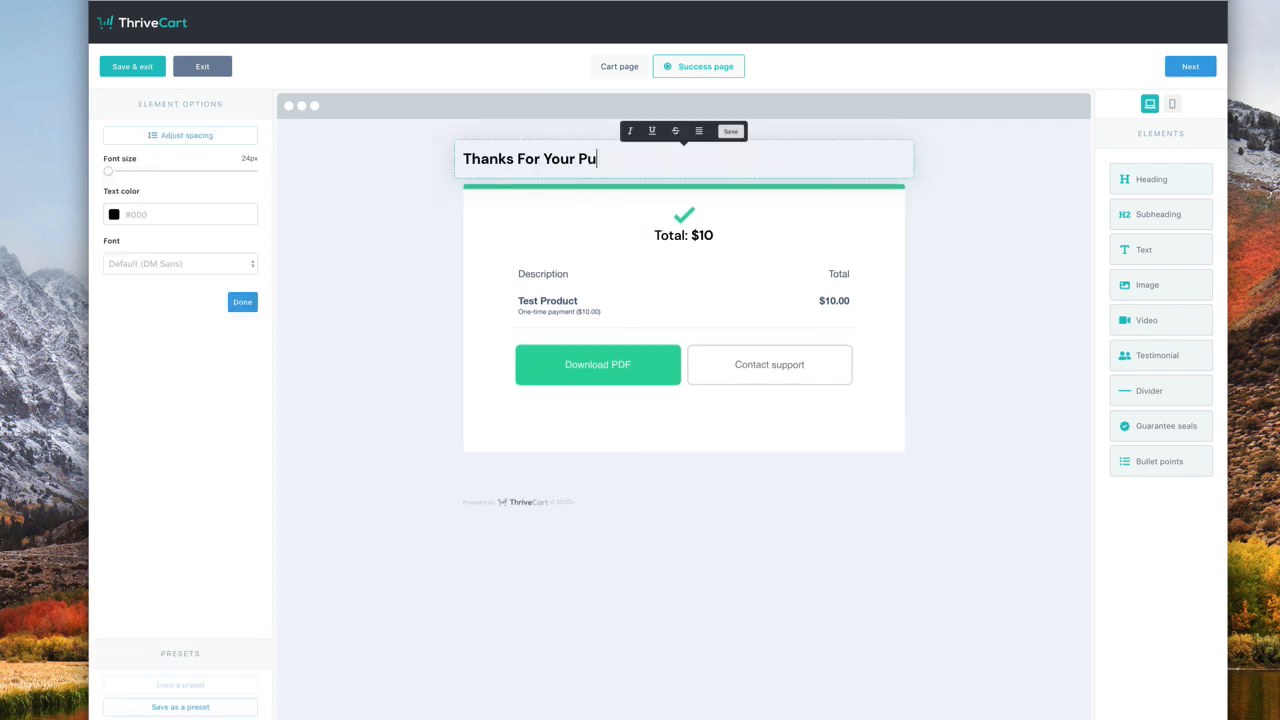
pyautogui.write('rchase!')
pyautogui.click(698, 131)
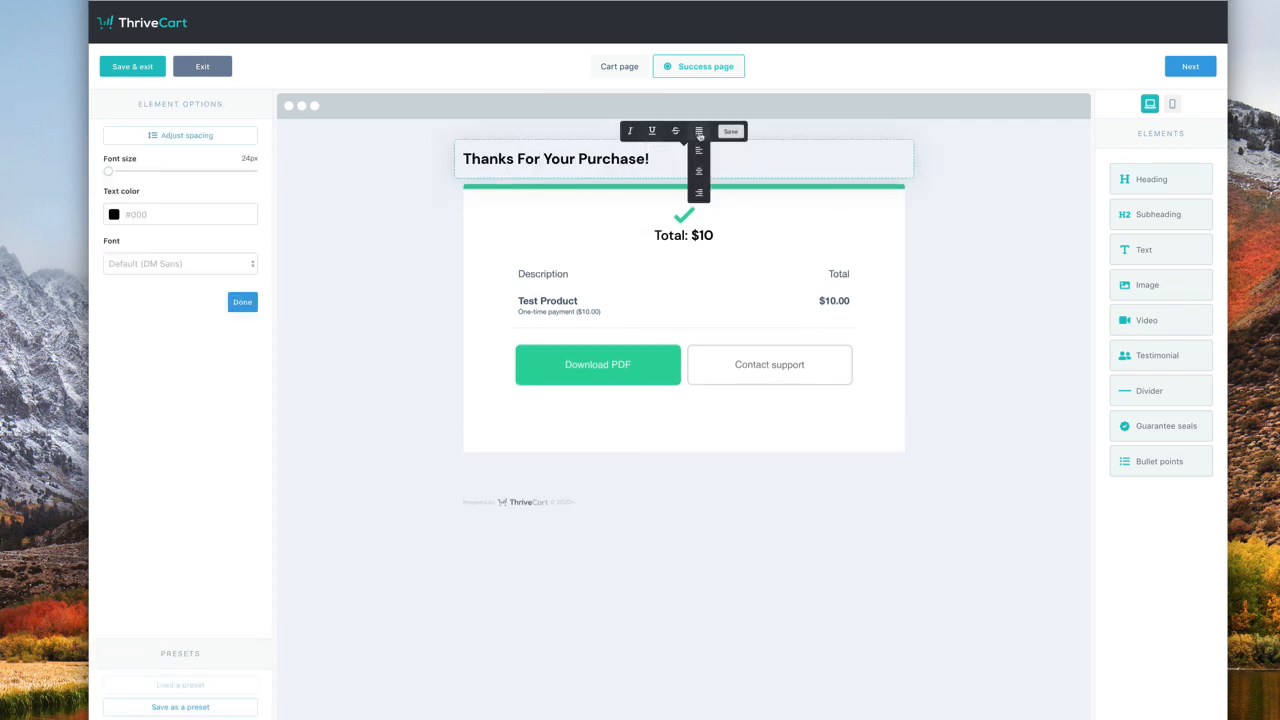
pyautogui.click(698, 160)
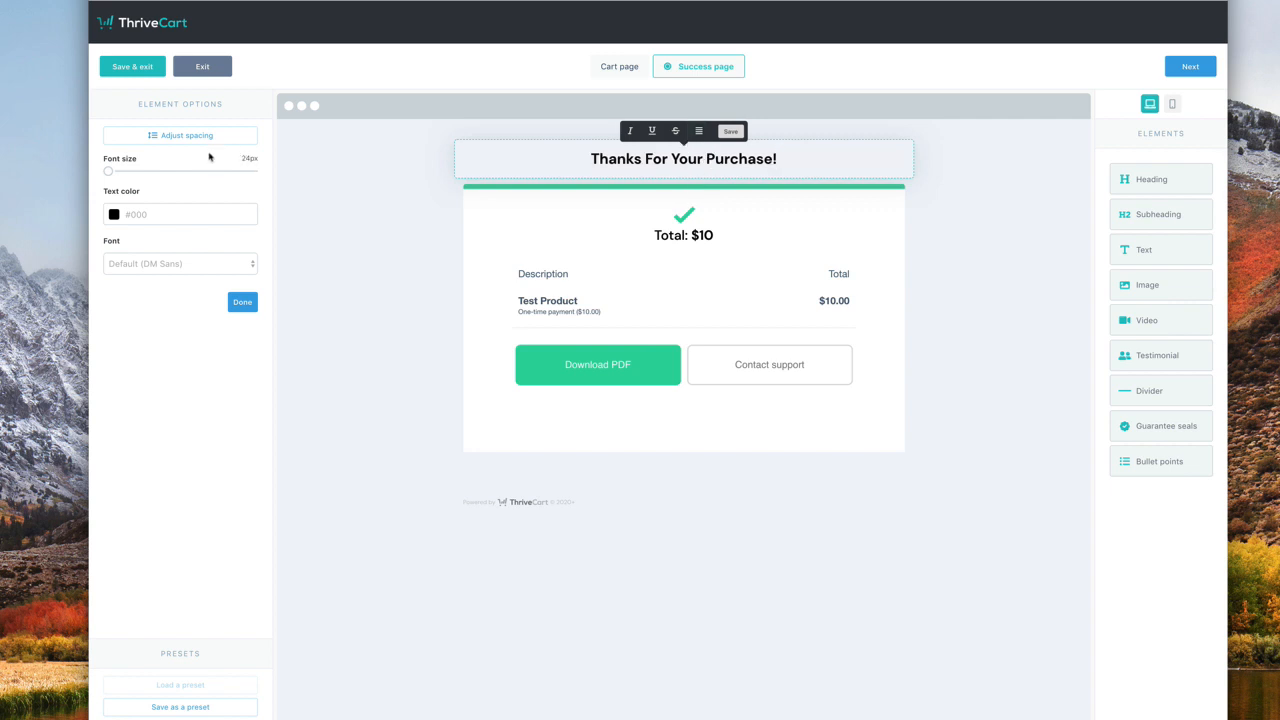
pyautogui.click(318, 276)
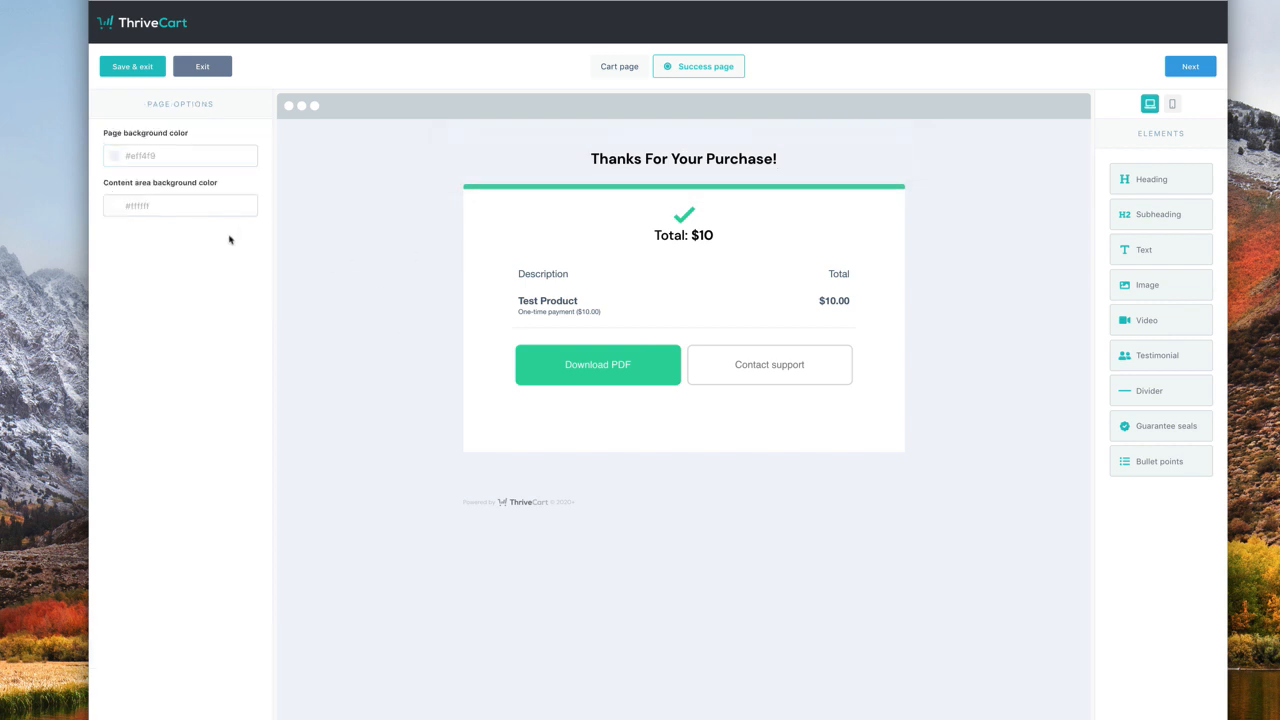
pyautogui.click(557, 160)
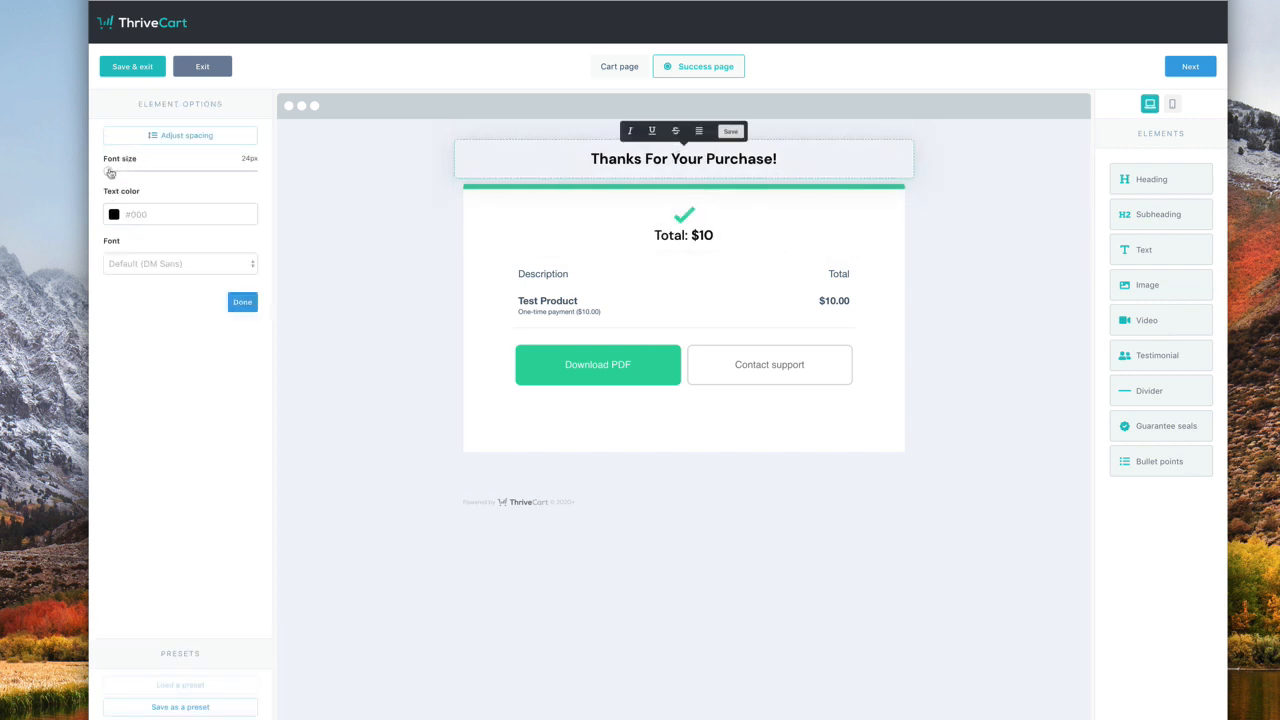
pyautogui.moveTo(110, 173); pyautogui.dragTo(191, 173)
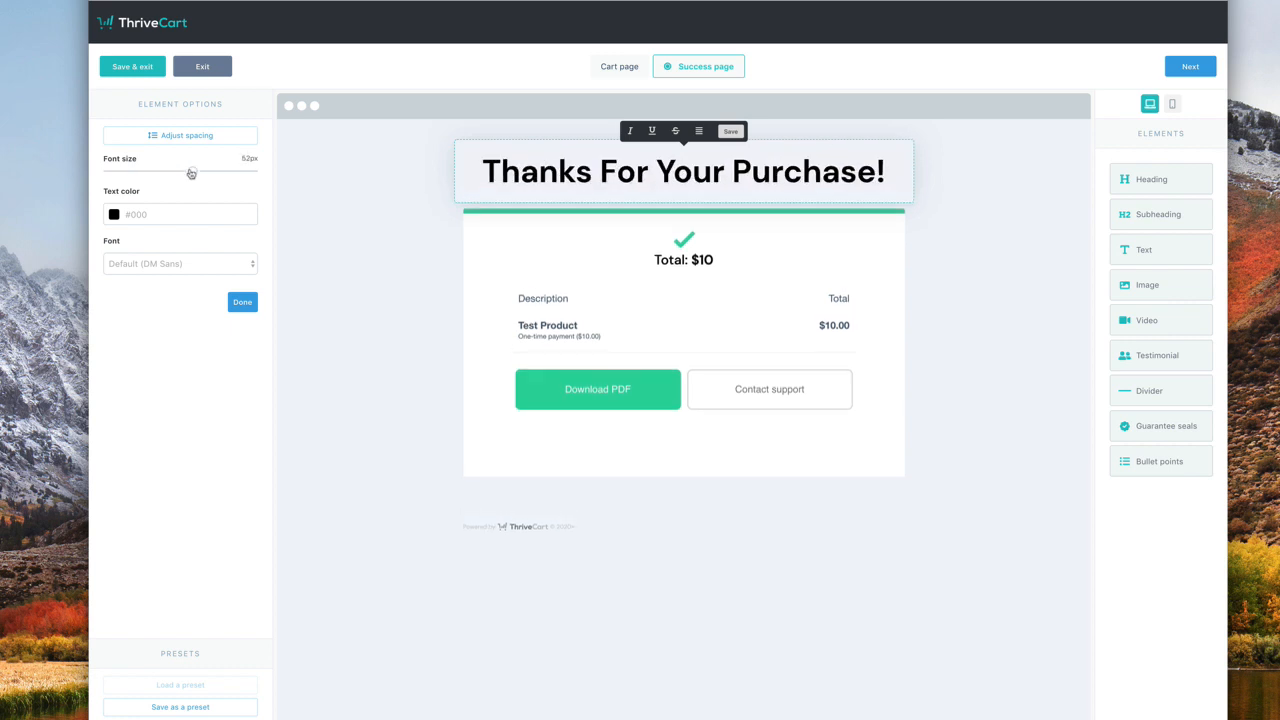
pyautogui.click(391, 215)
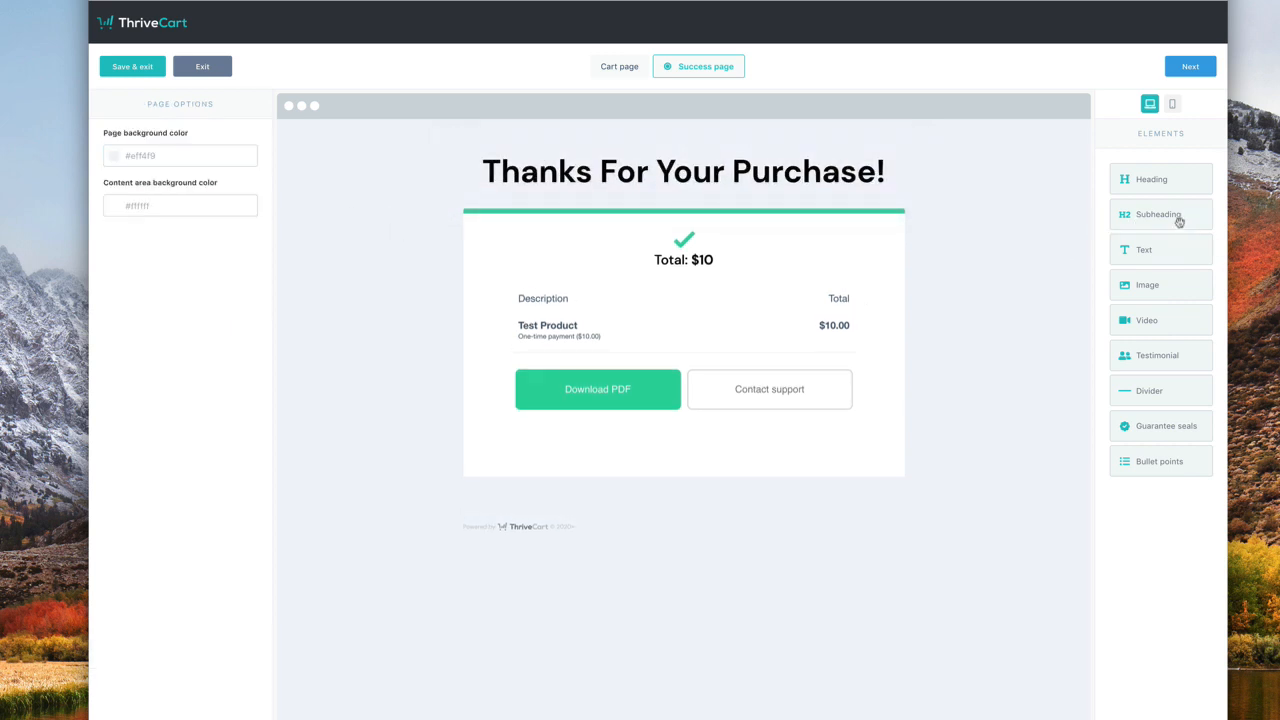
# - Add a centred 'You're going to love it!' subheading beneath, followed by an image block
pyautogui.moveTo(1179, 222); pyautogui.dragTo(726, 194)
pyautogui.write('Yo')
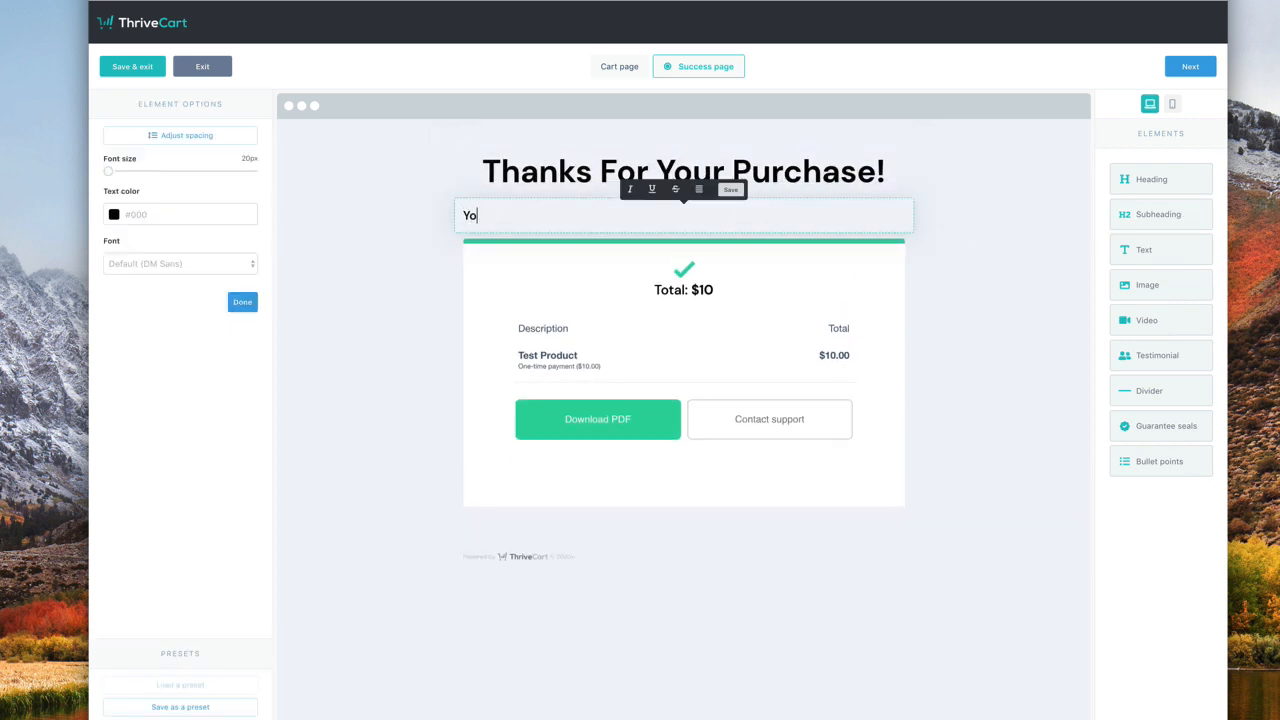
pyautogui.write("u're going to love it!")
pyautogui.click(697, 189)
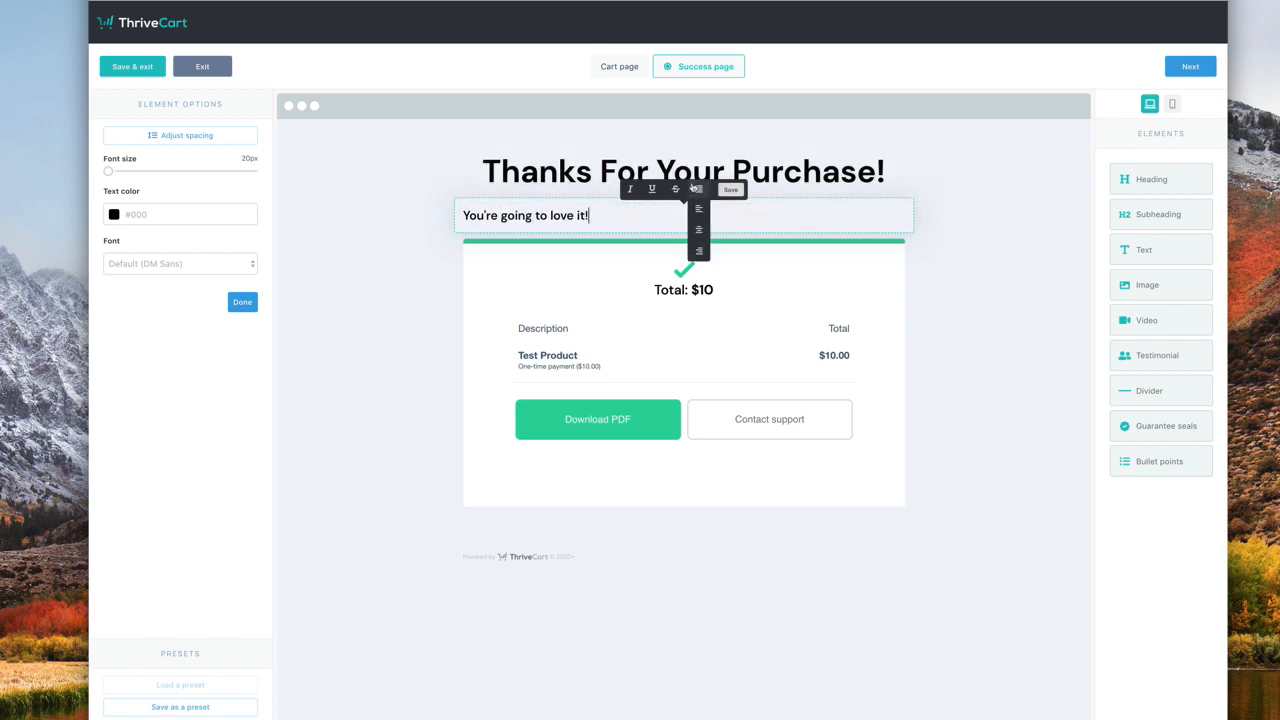
pyautogui.click(699, 229)
pyautogui.click(1041, 335)
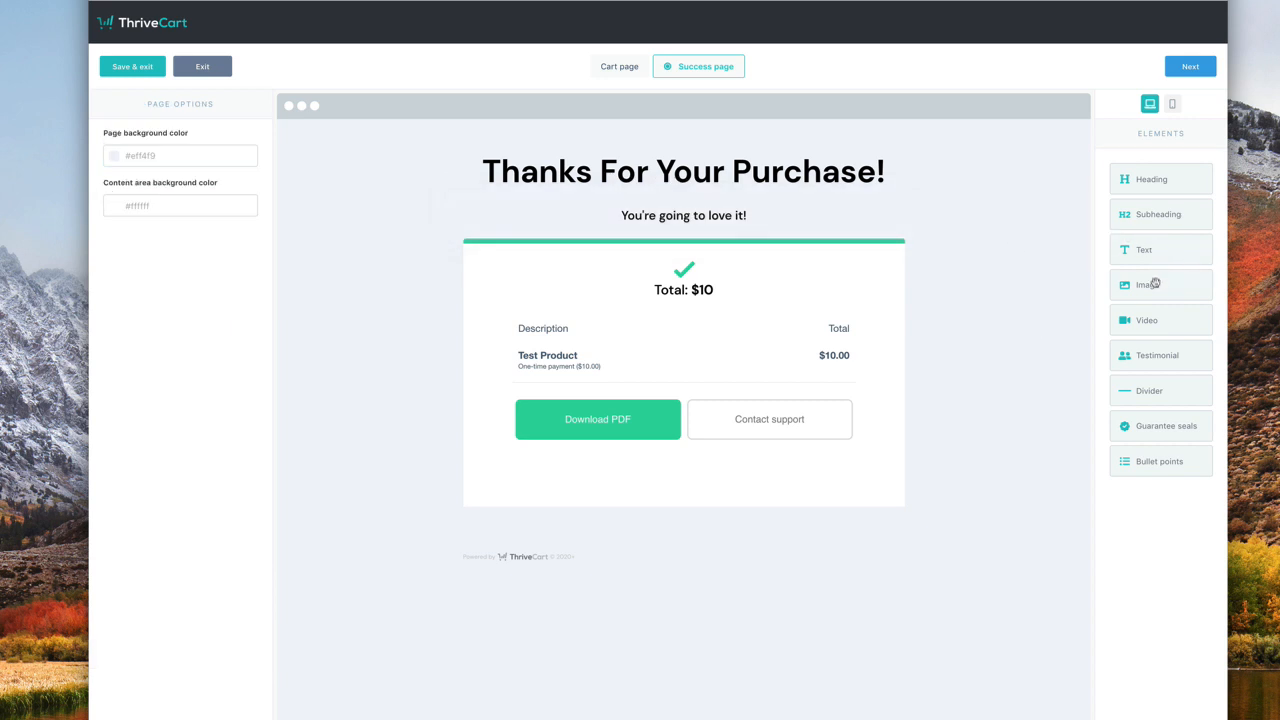
pyautogui.moveTo(1163, 291); pyautogui.dragTo(630, 248)
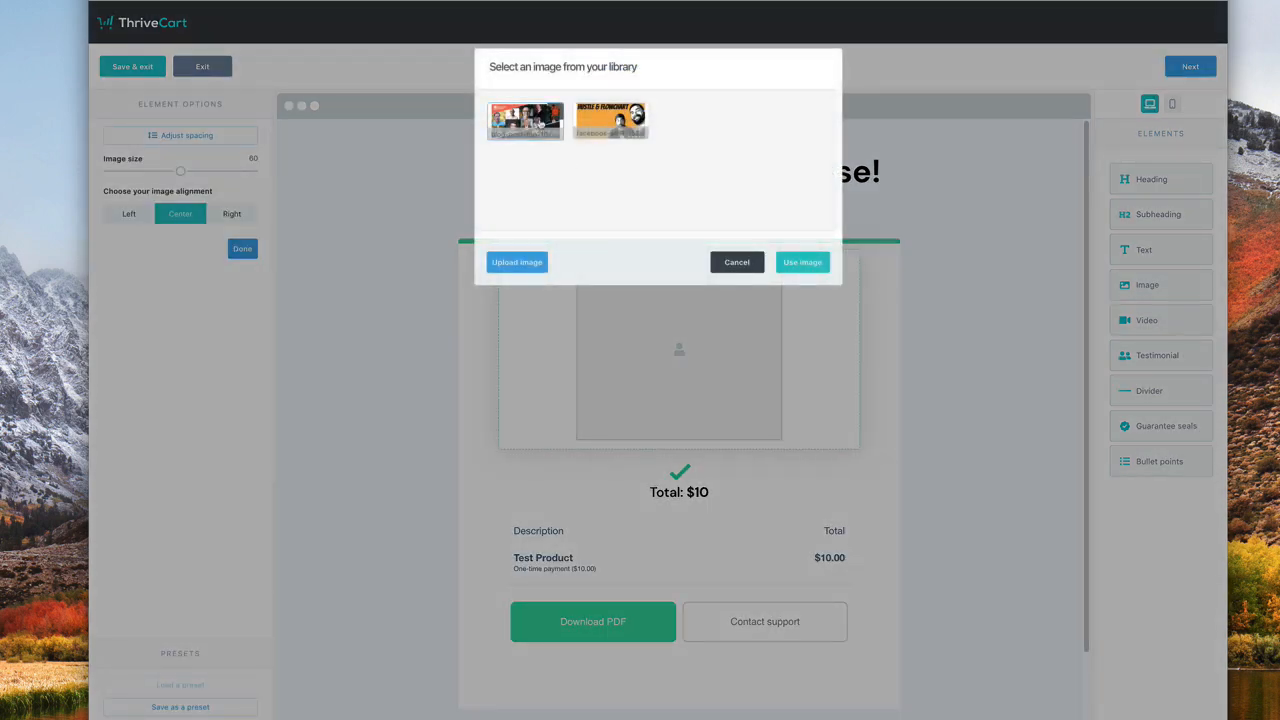
# - Use the Hustle & Flowchart image, then add a video block and try its layouts
pyautogui.click(611, 119)
pyautogui.click(797, 263)
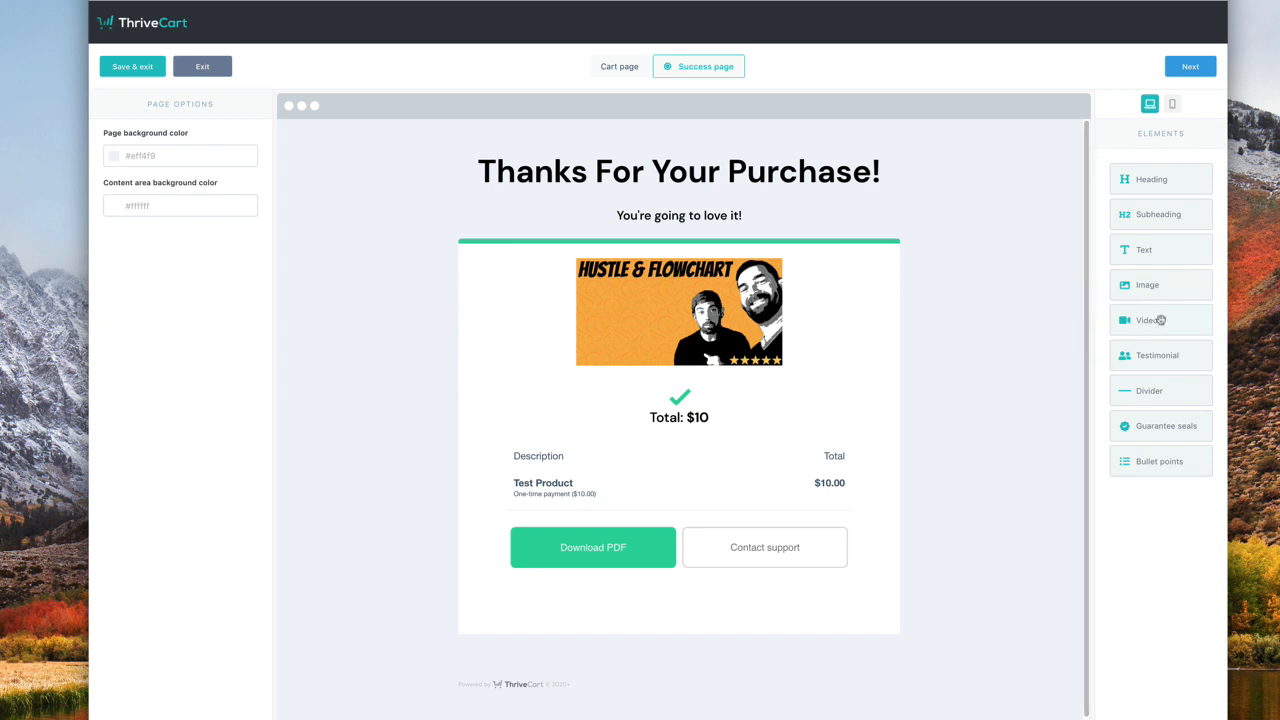
pyautogui.moveTo(1160, 320); pyautogui.dragTo(688, 274)
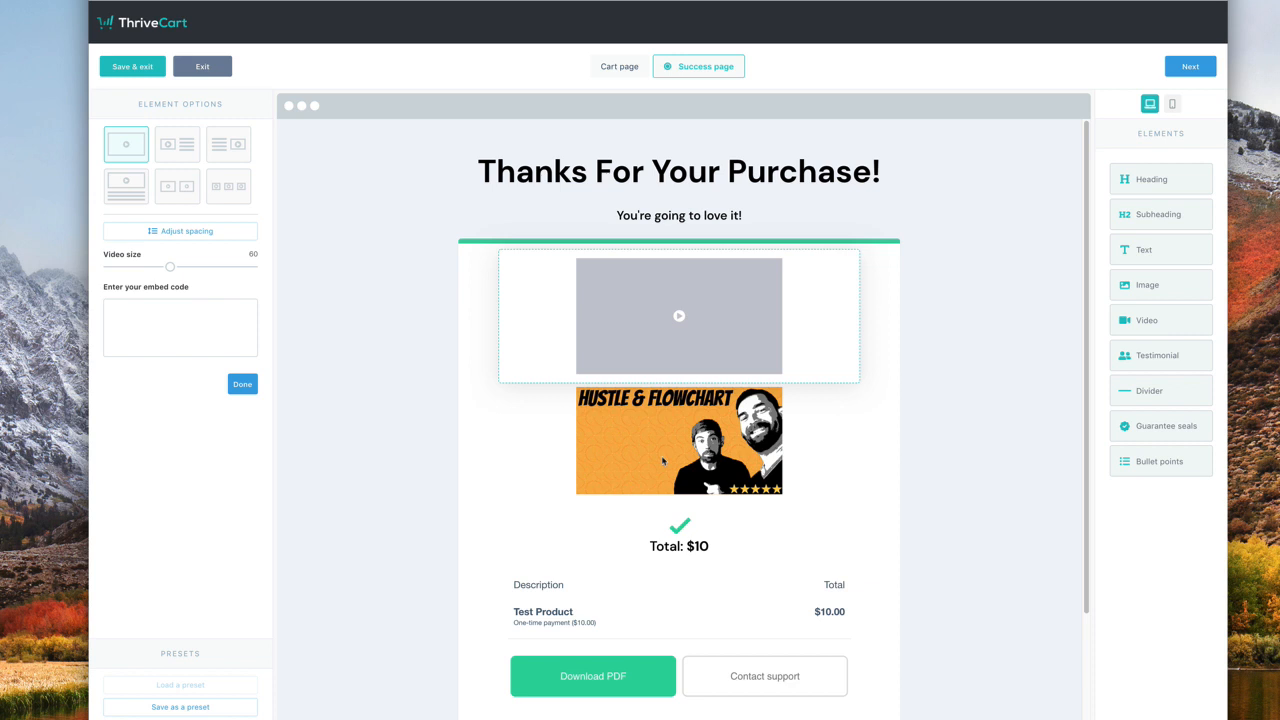
pyautogui.click(172, 145)
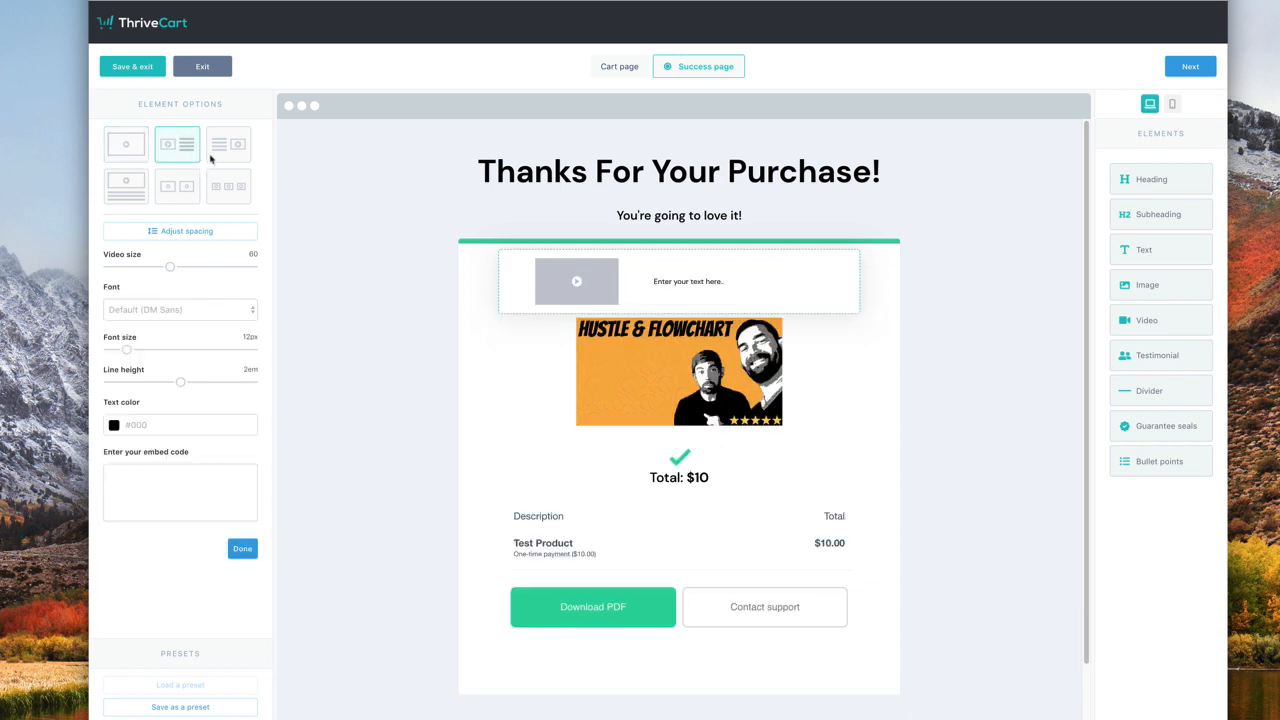
pyautogui.click(212, 155)
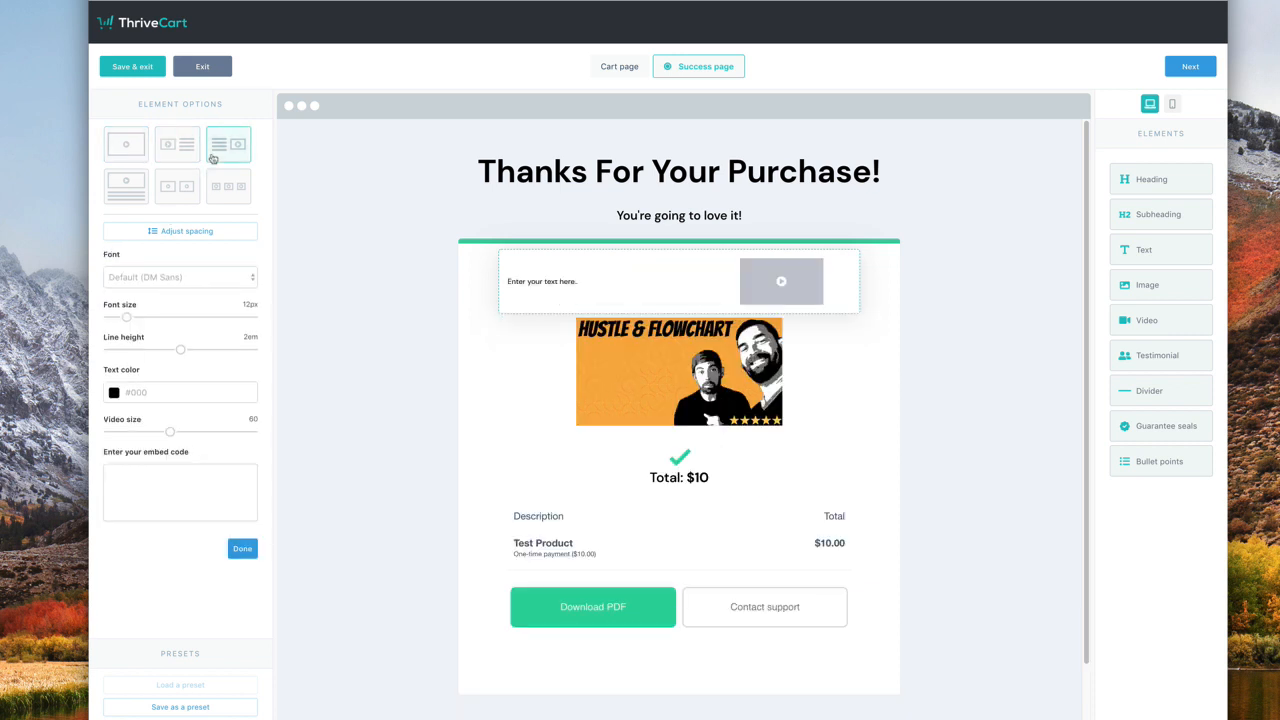
pyautogui.click(137, 196)
pyautogui.click(170, 203)
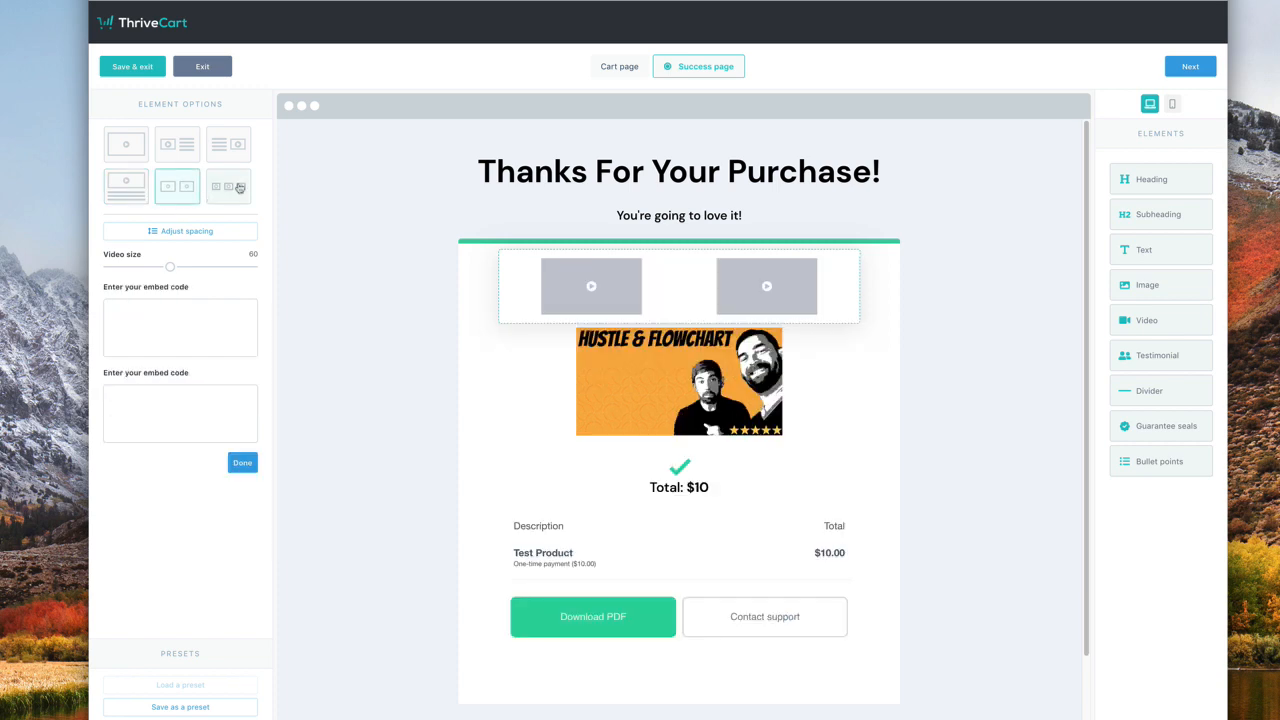
pyautogui.click(230, 188)
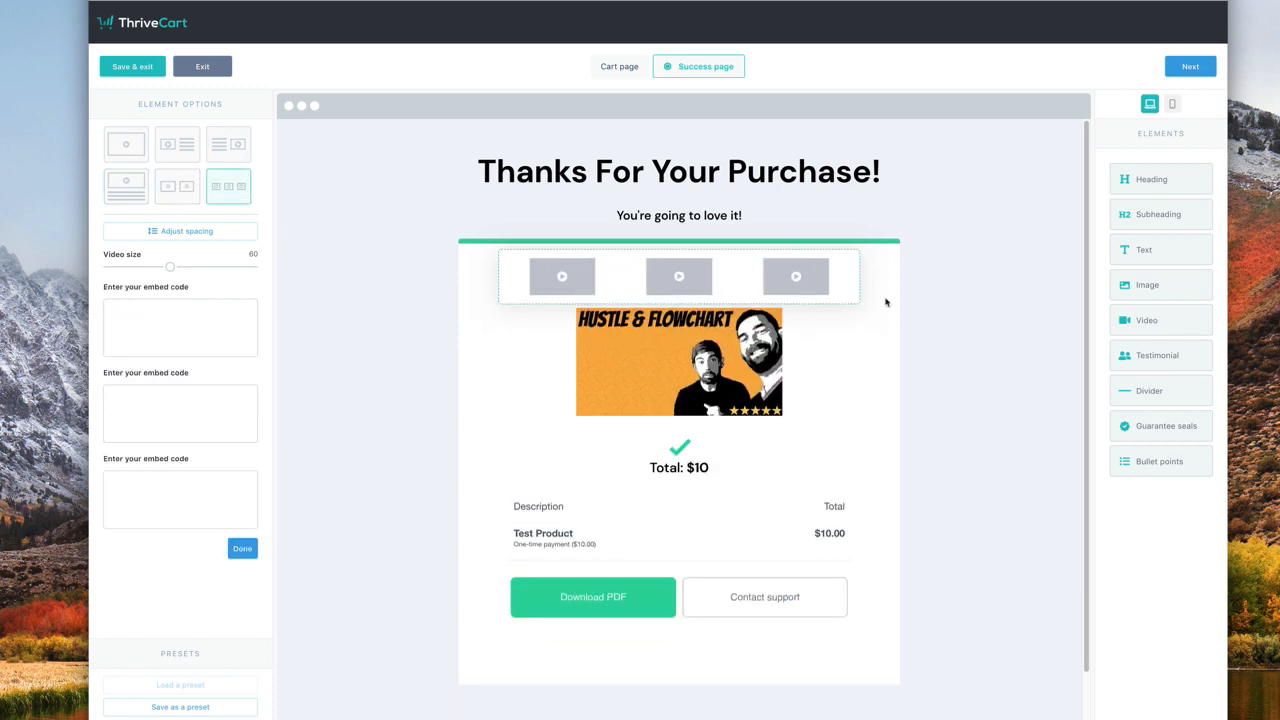
# - Delete the video block and add a testimonial below the image
pyautogui.click(848, 268)
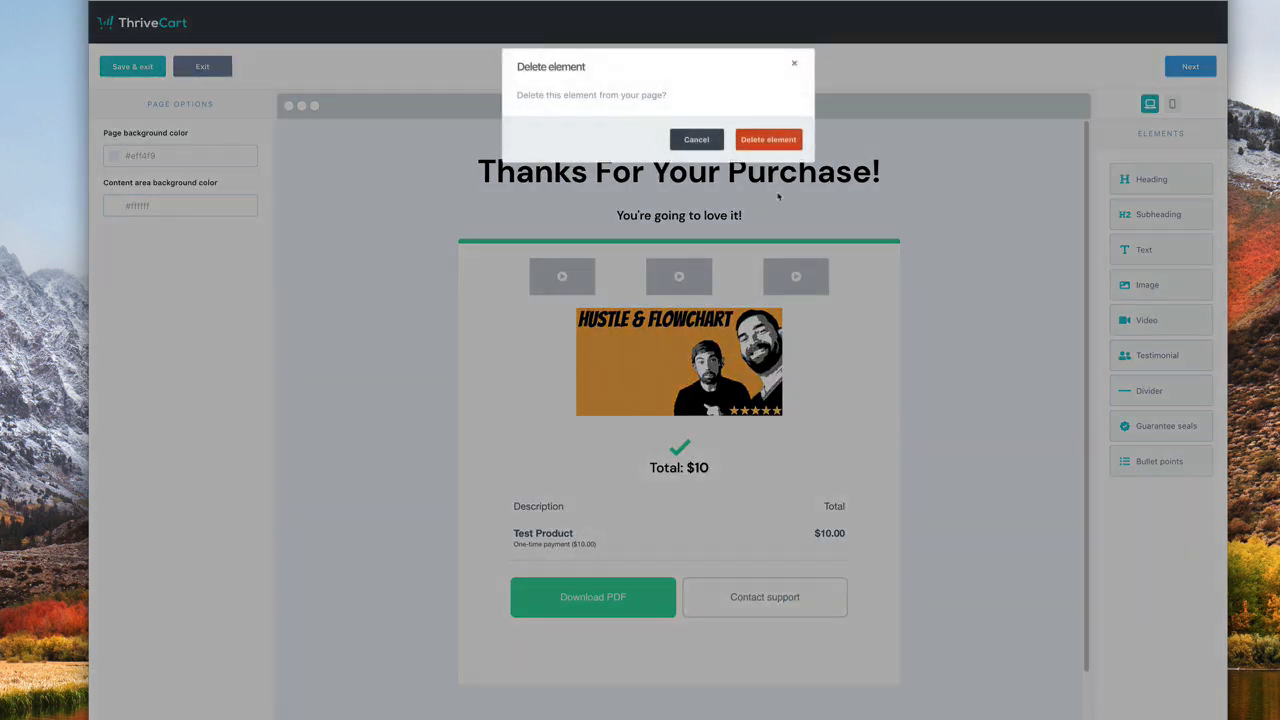
pyautogui.click(784, 139)
pyautogui.moveTo(1147, 356); pyautogui.dragTo(600, 432)
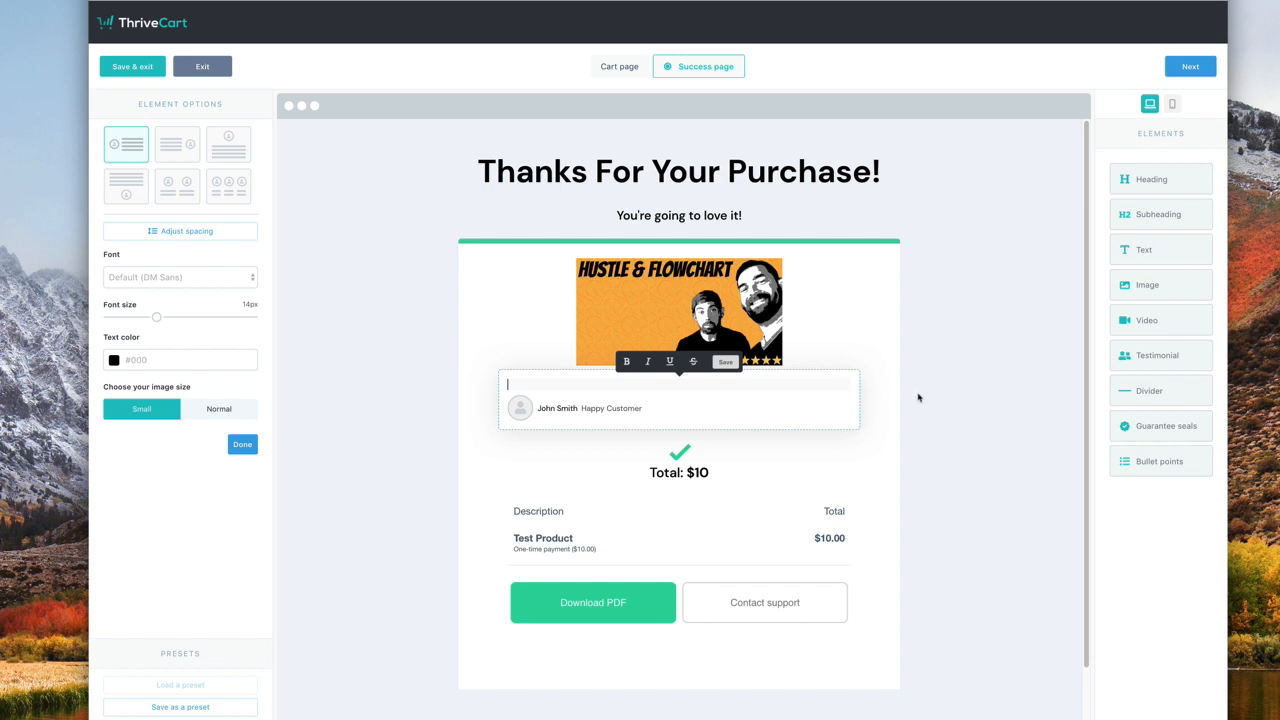
# - Delete the placeholder testimonial and put a divider line under the Hustle & Flowchart image
pyautogui.click(984, 397)
pyautogui.moveTo(760, 404)
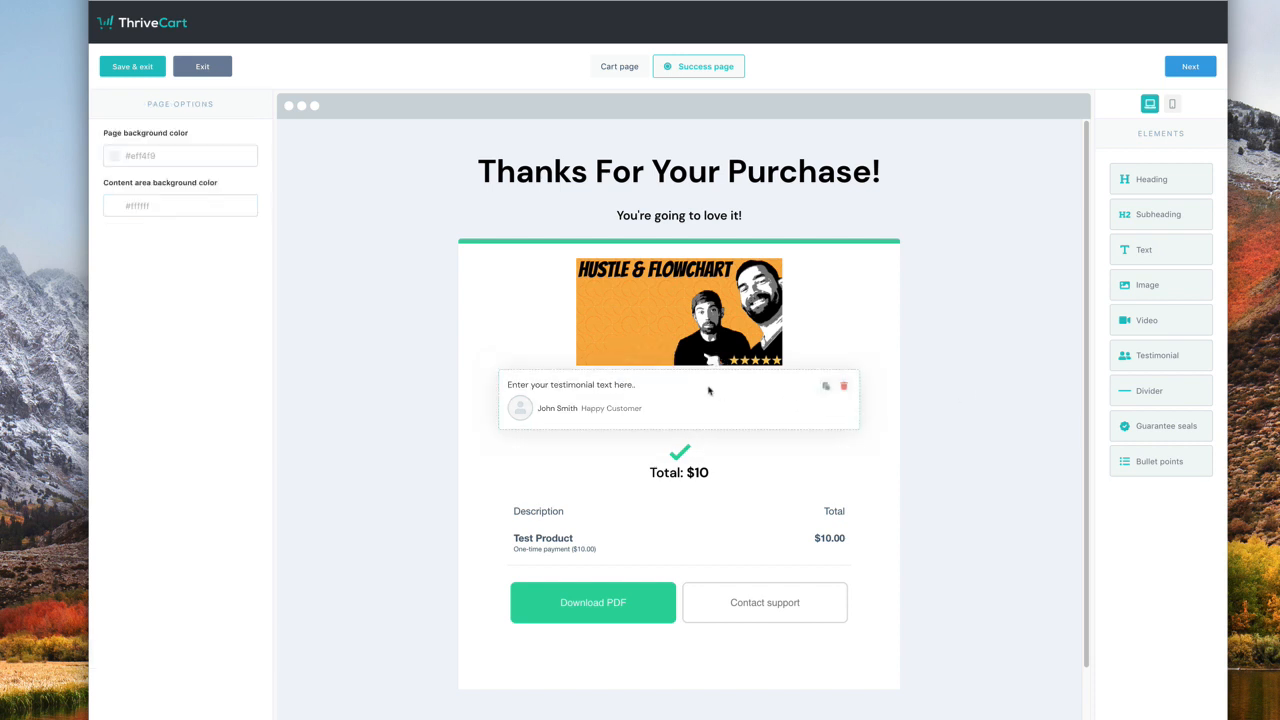
pyautogui.click(845, 389)
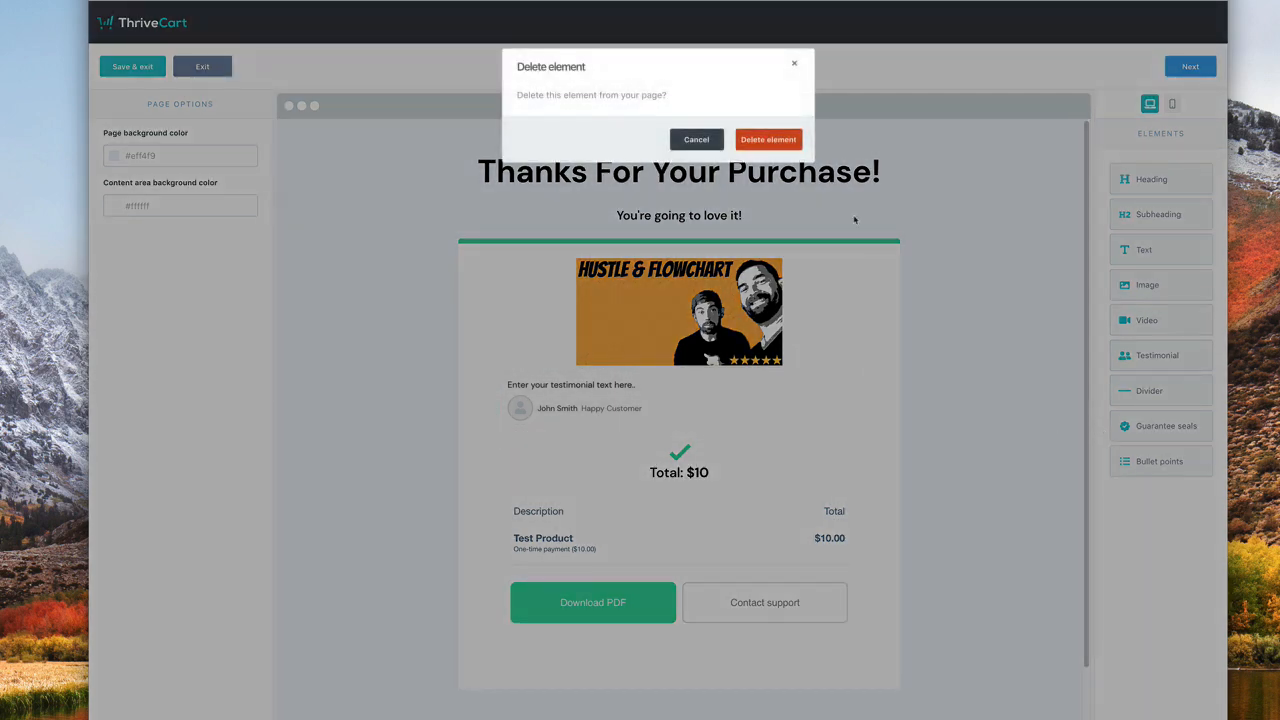
pyautogui.click(772, 140)
pyautogui.moveTo(1150, 391); pyautogui.dragTo(642, 395)
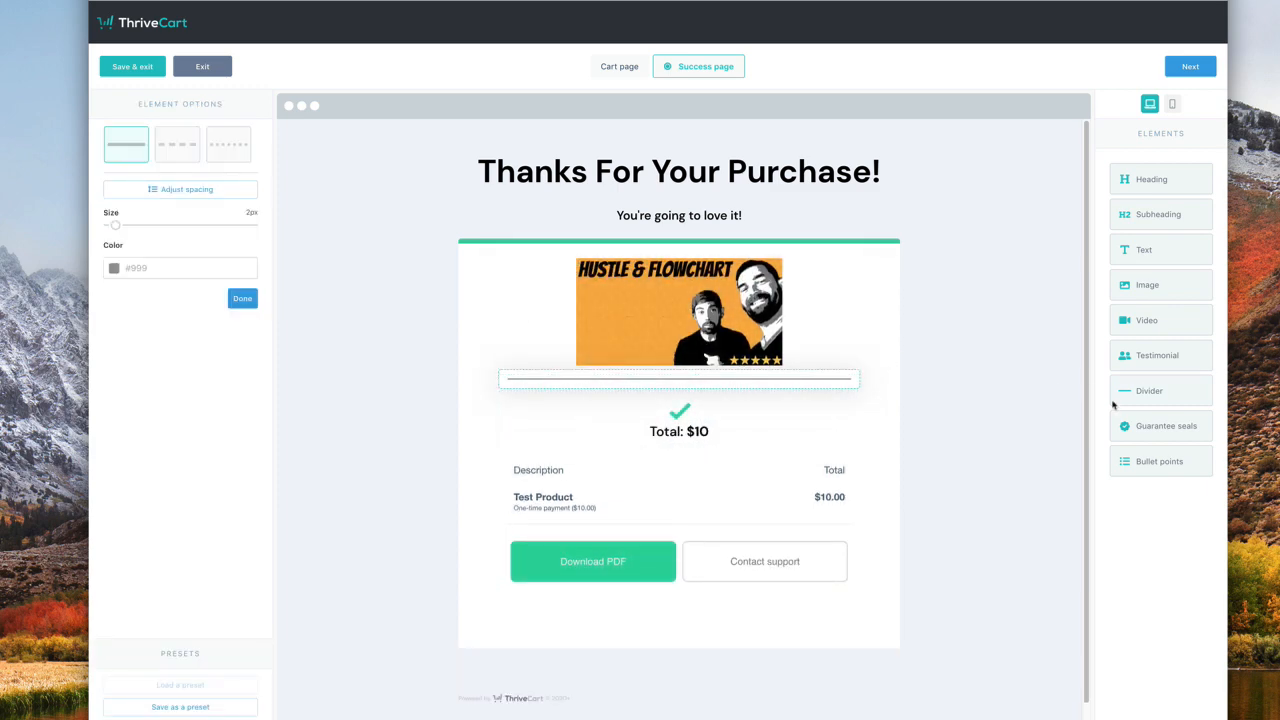
# - Place an Award Winning guarantee seal above the image on the success page
pyautogui.moveTo(1150, 426); pyautogui.dragTo(560, 266)
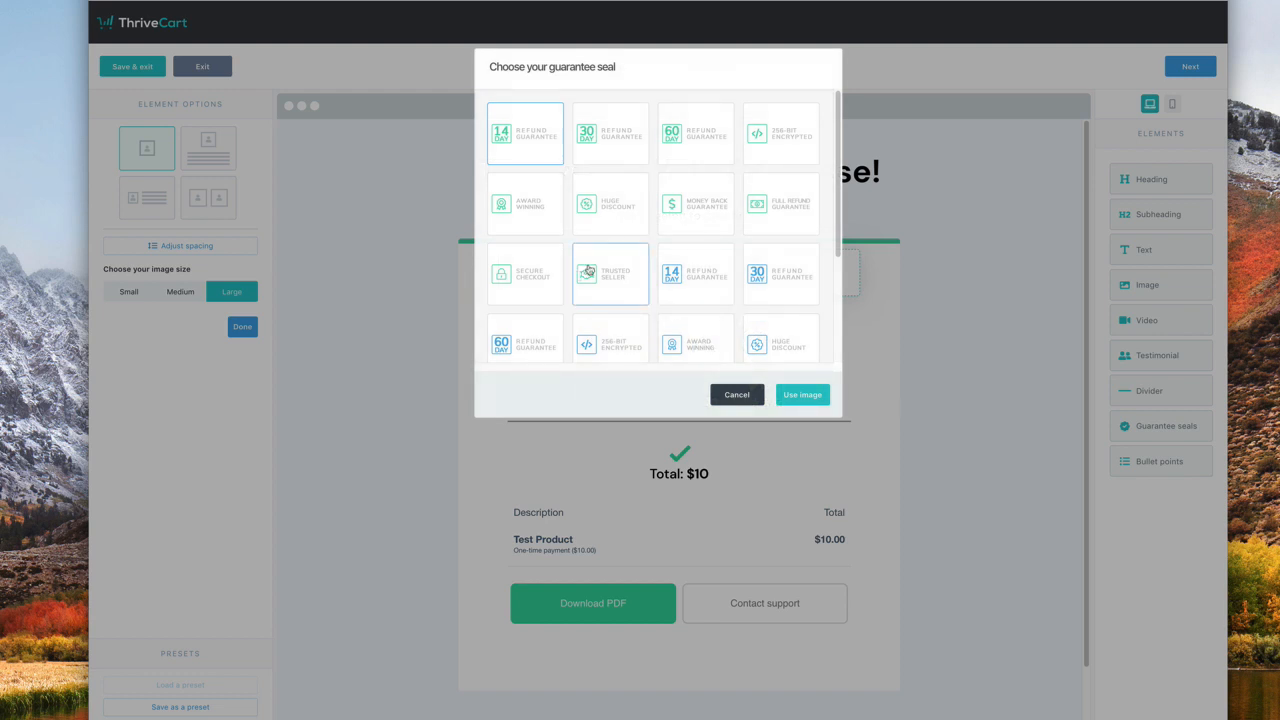
pyautogui.scroll(-3, 589, 270)
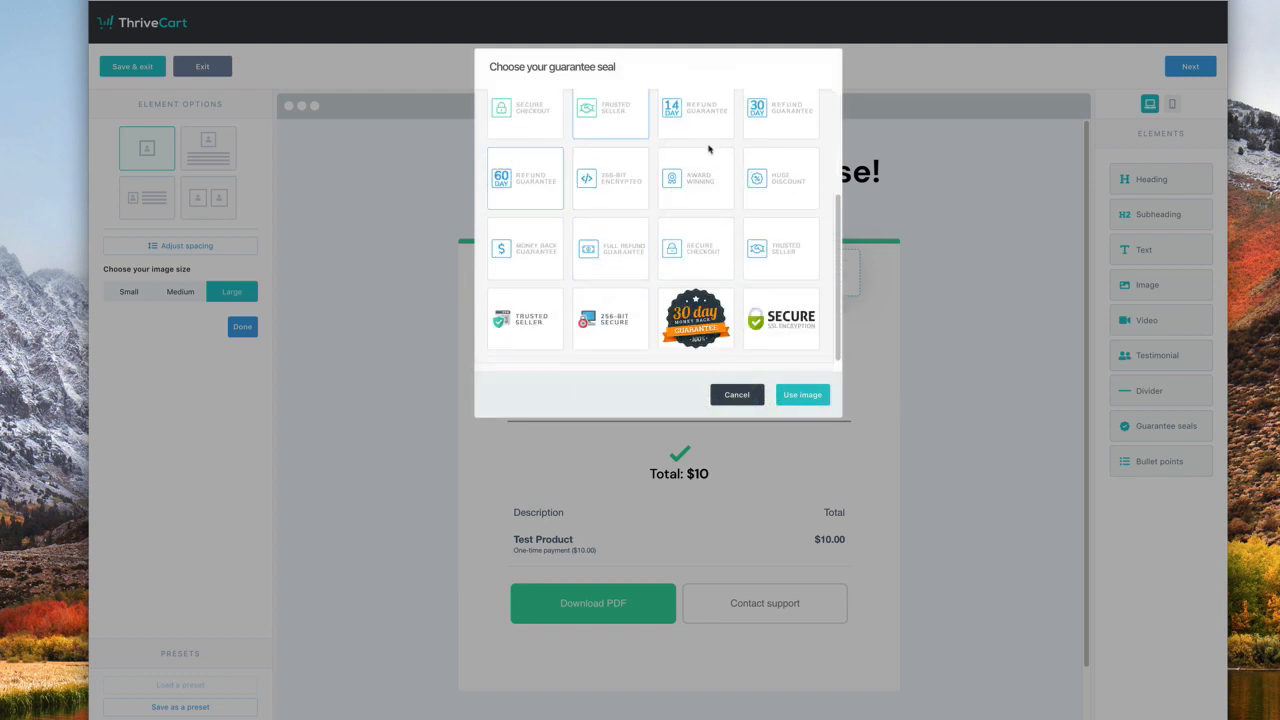
pyautogui.scroll(1, 775, 195)
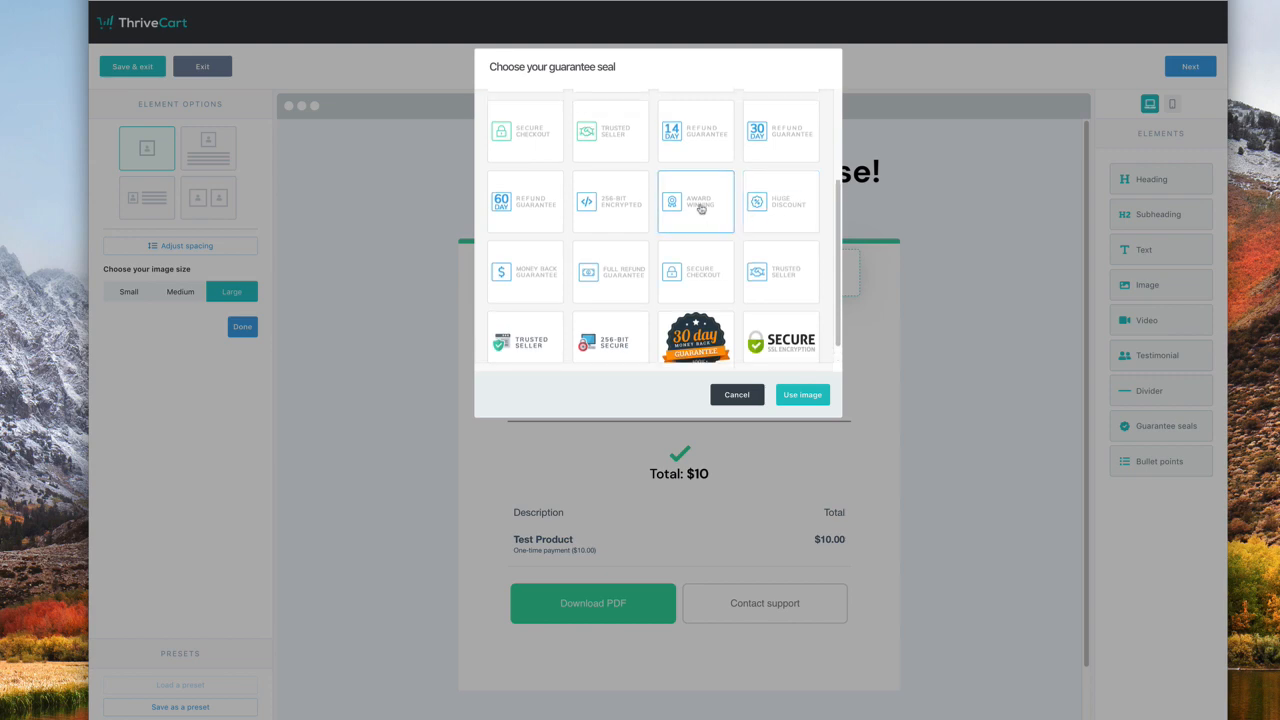
pyautogui.click(818, 395)
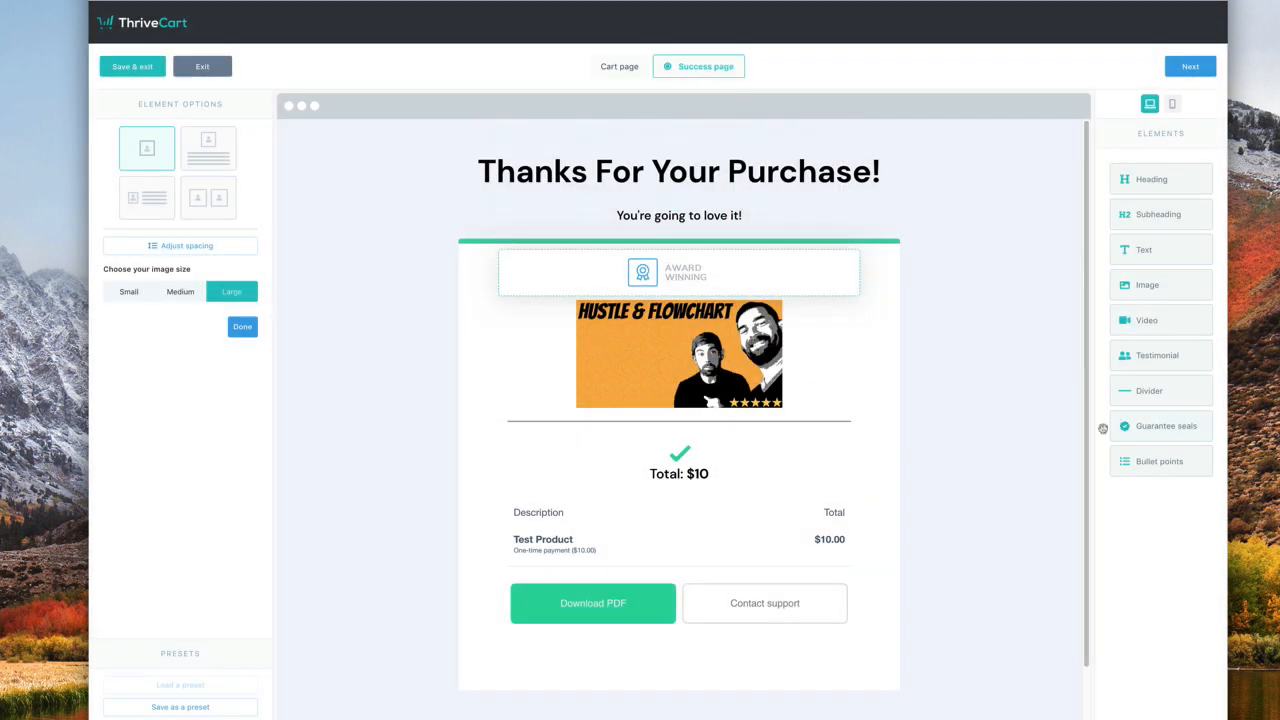
pyautogui.click(1083, 440)
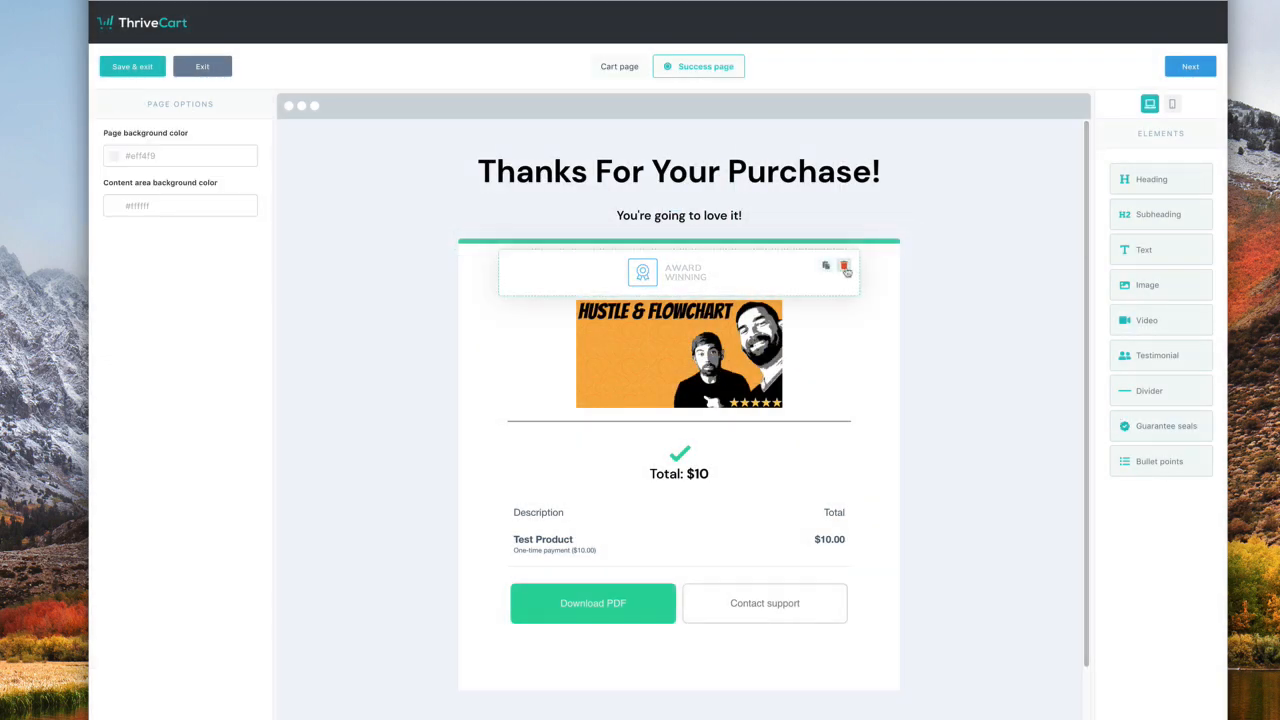
# - Delete the seal, add a bullet point list below the divider, and save the design
pyautogui.click(848, 264)
pyautogui.click(762, 137)
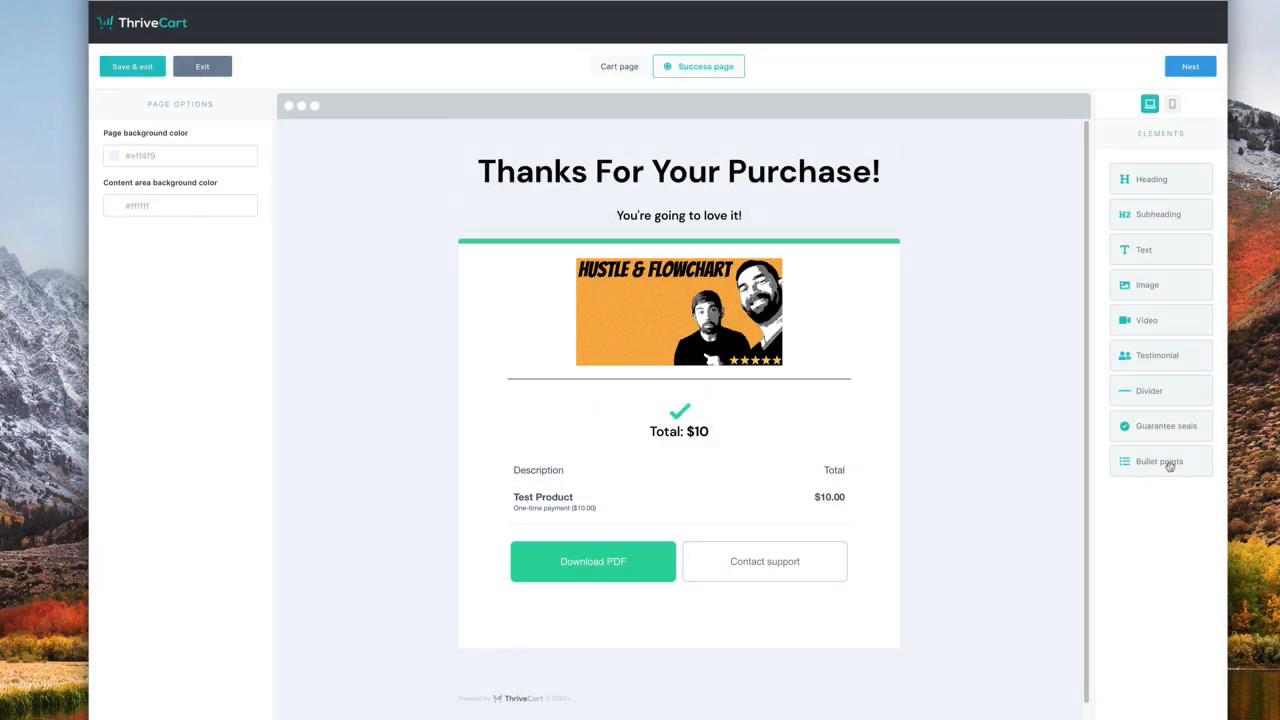
pyautogui.moveTo(1168, 466); pyautogui.dragTo(604, 378)
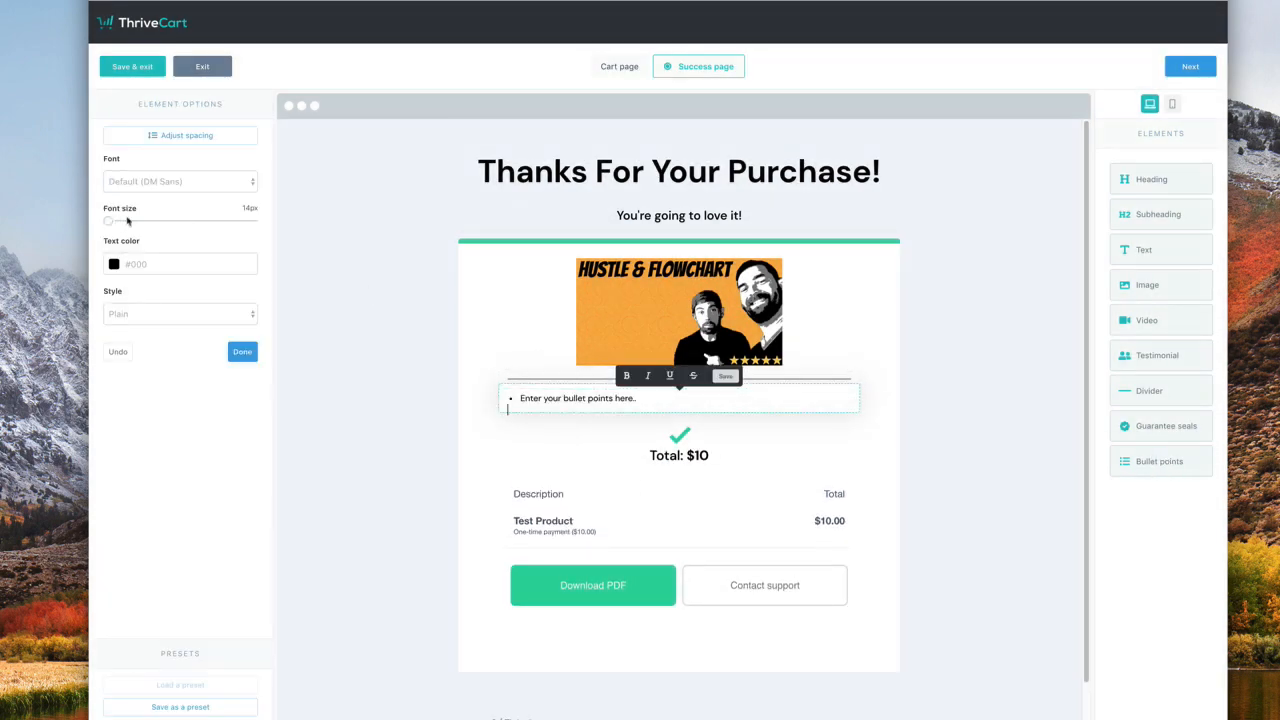
pyautogui.click(156, 68)
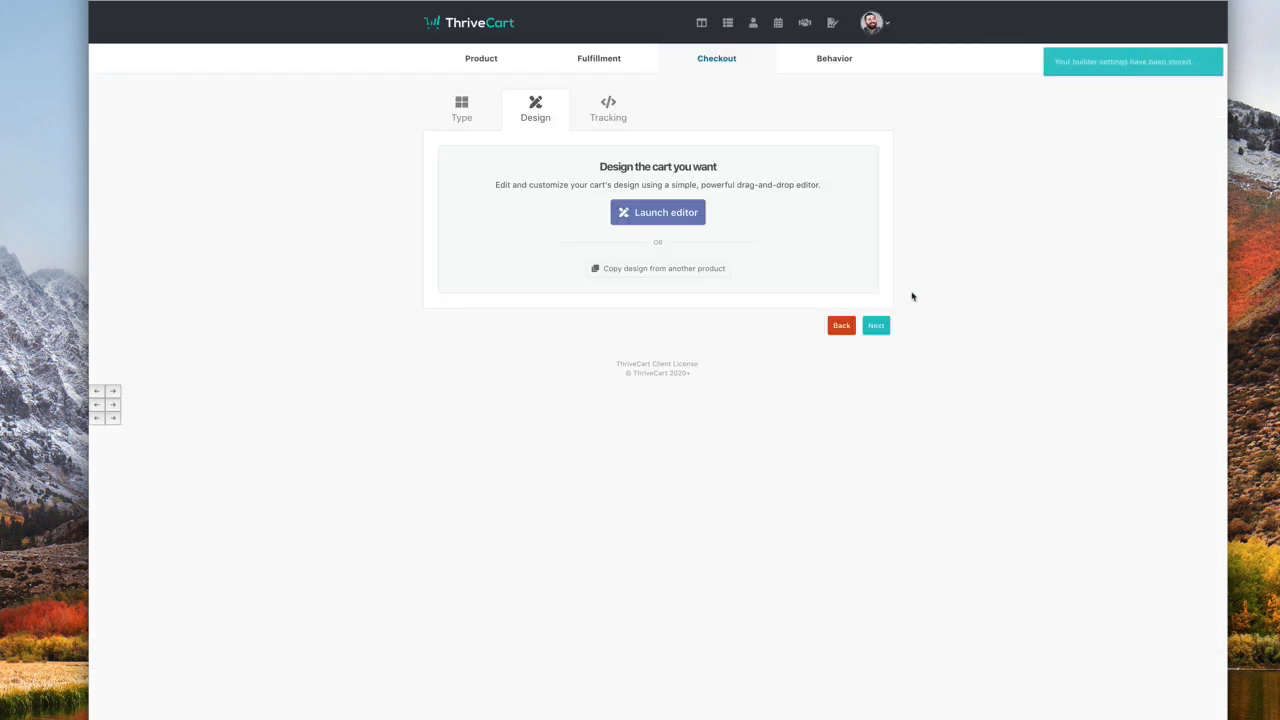
# - Step past Tracking and Behavior rules and save Test Product live at checkout URL test-product
pyautogui.click(876, 326)
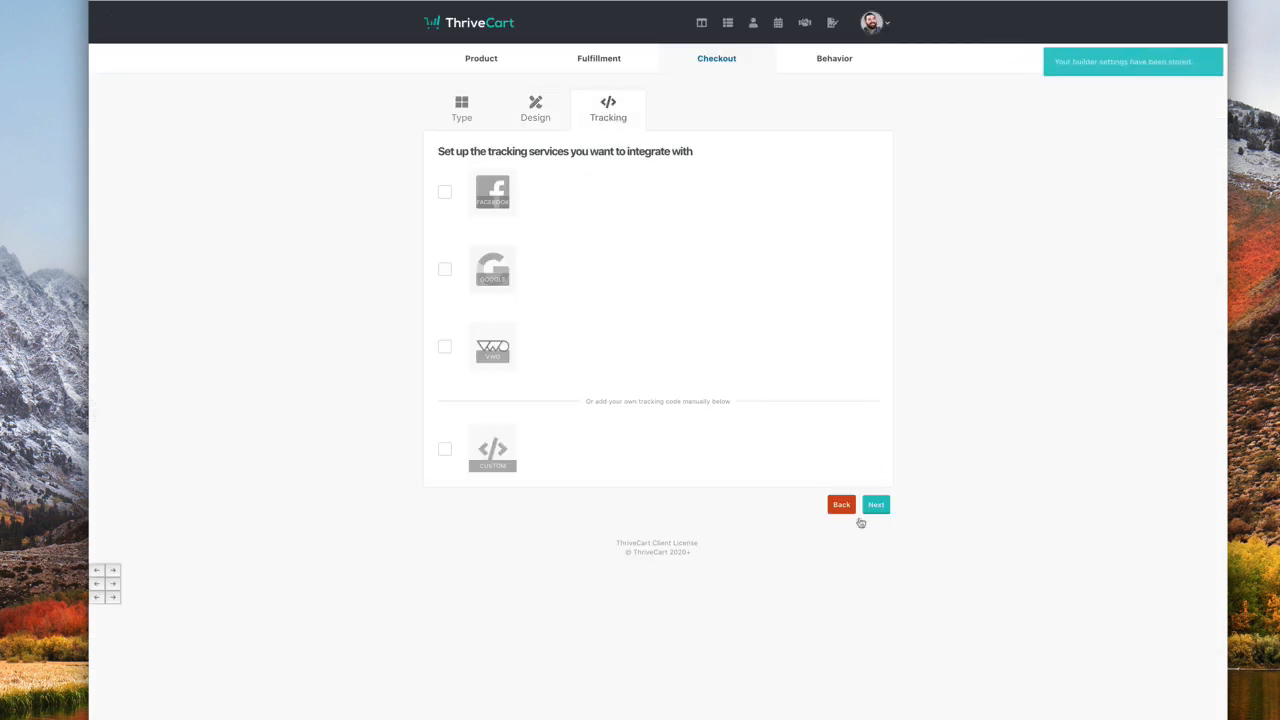
pyautogui.click(873, 505)
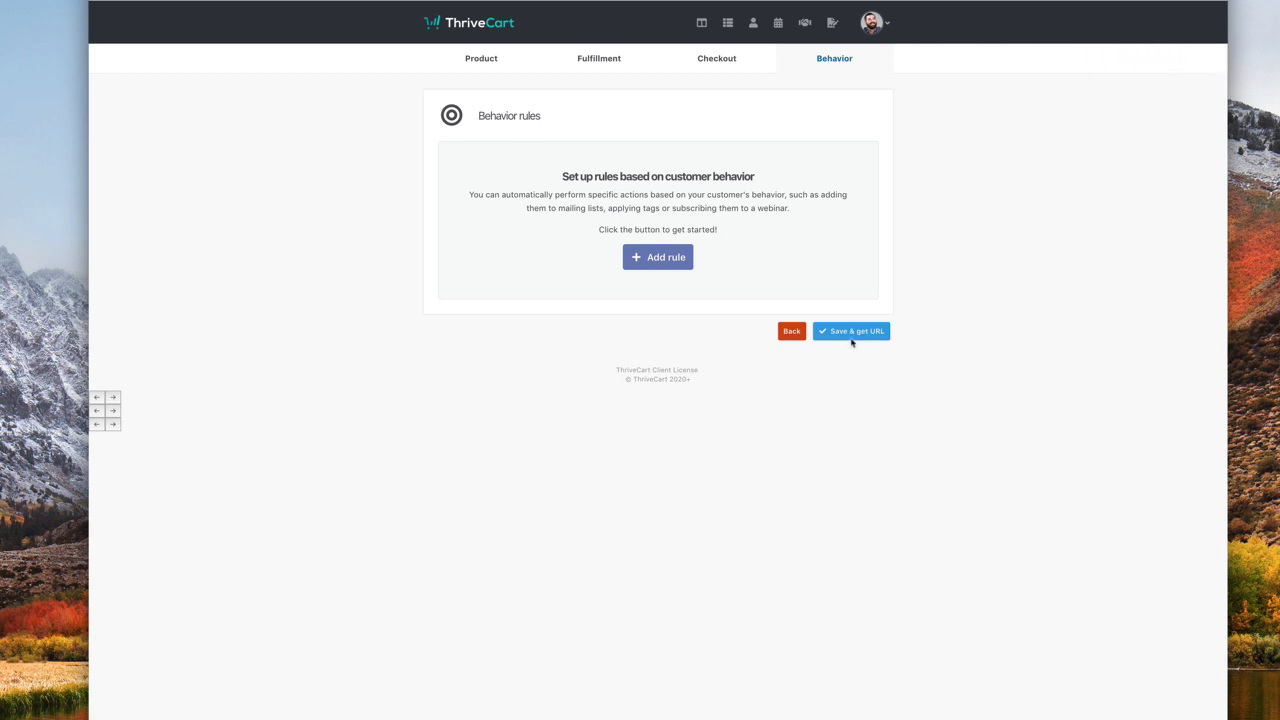
pyautogui.click(851, 334)
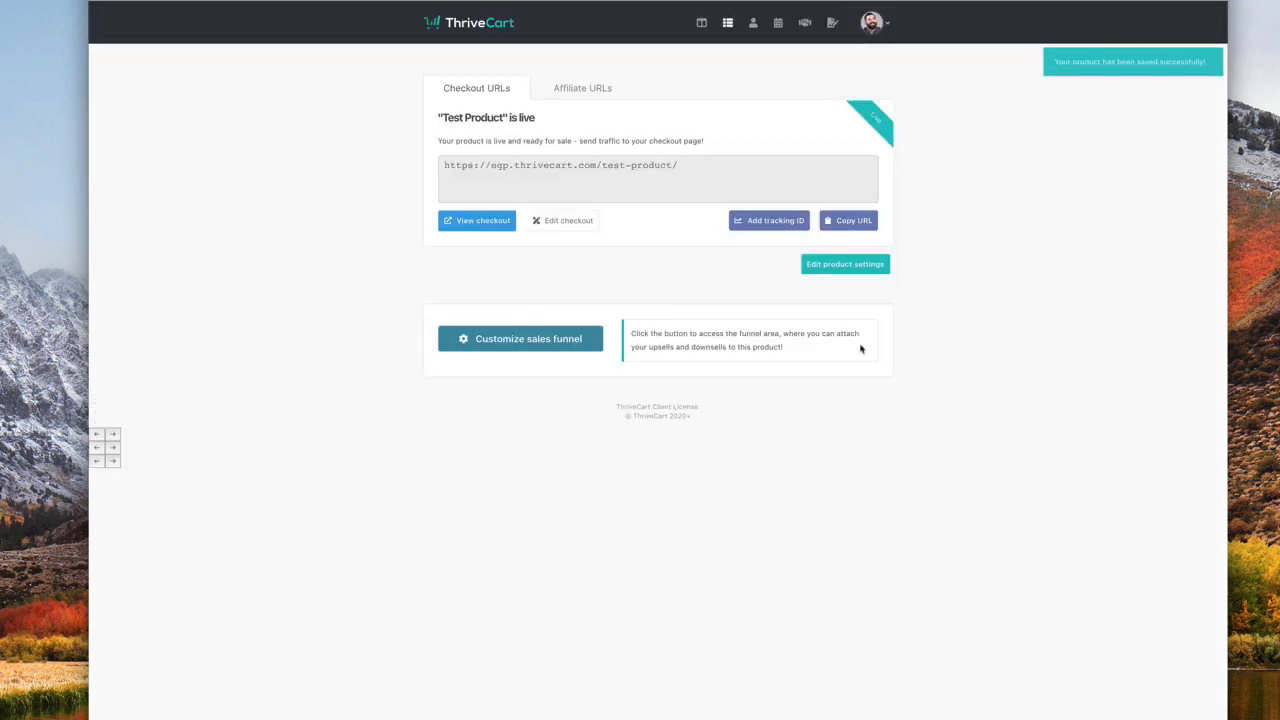
pyautogui.click(729, 21)
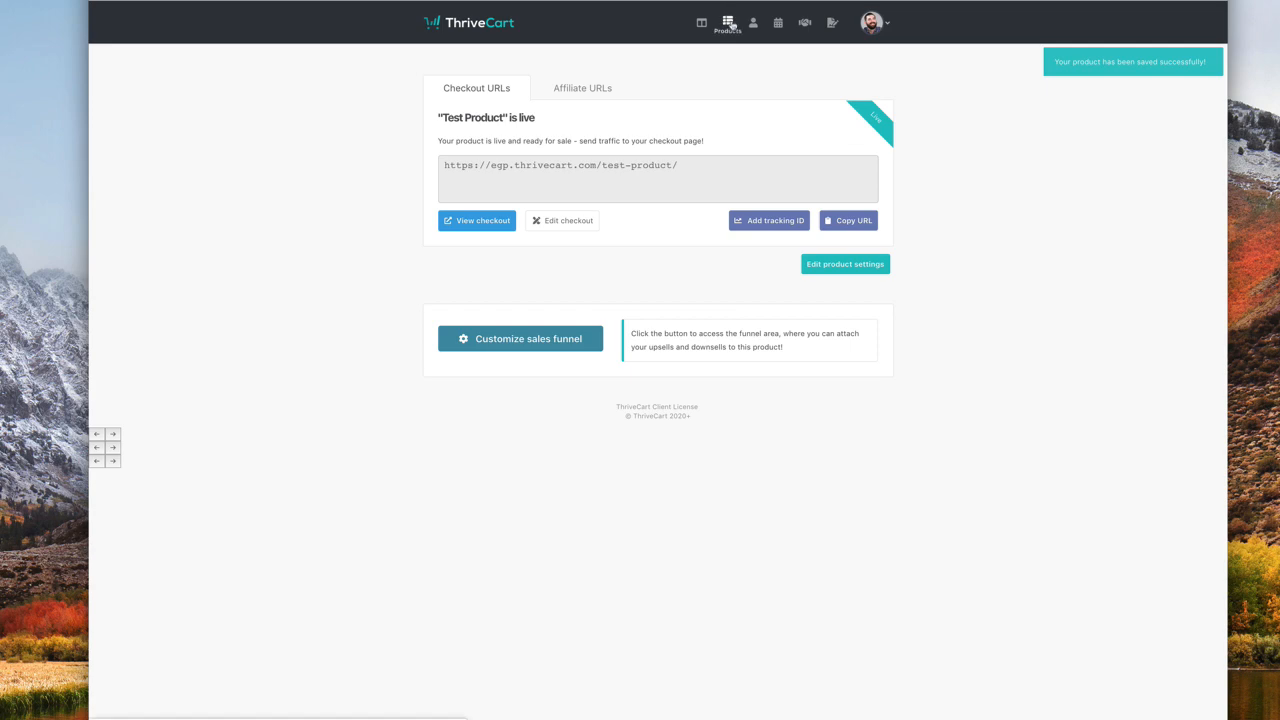
# - Create a new digital upsell named Test Upsell
pyautogui.click(543, 78)
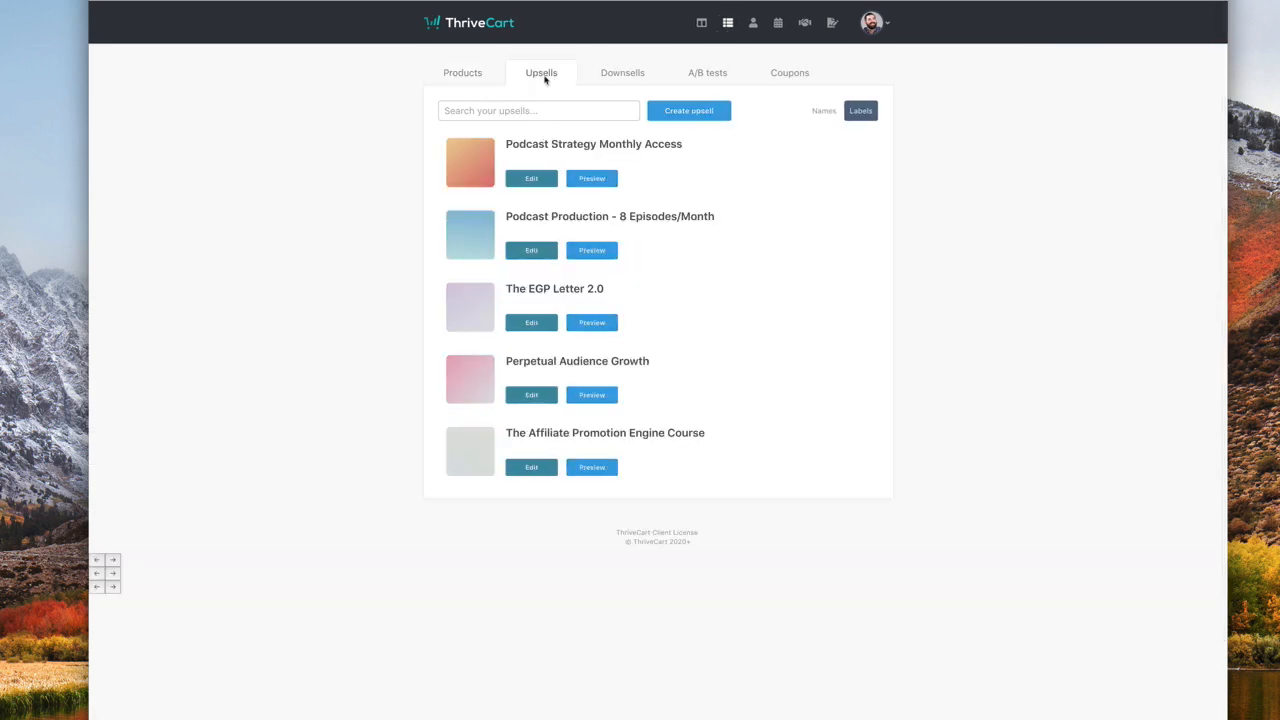
pyautogui.click(690, 110)
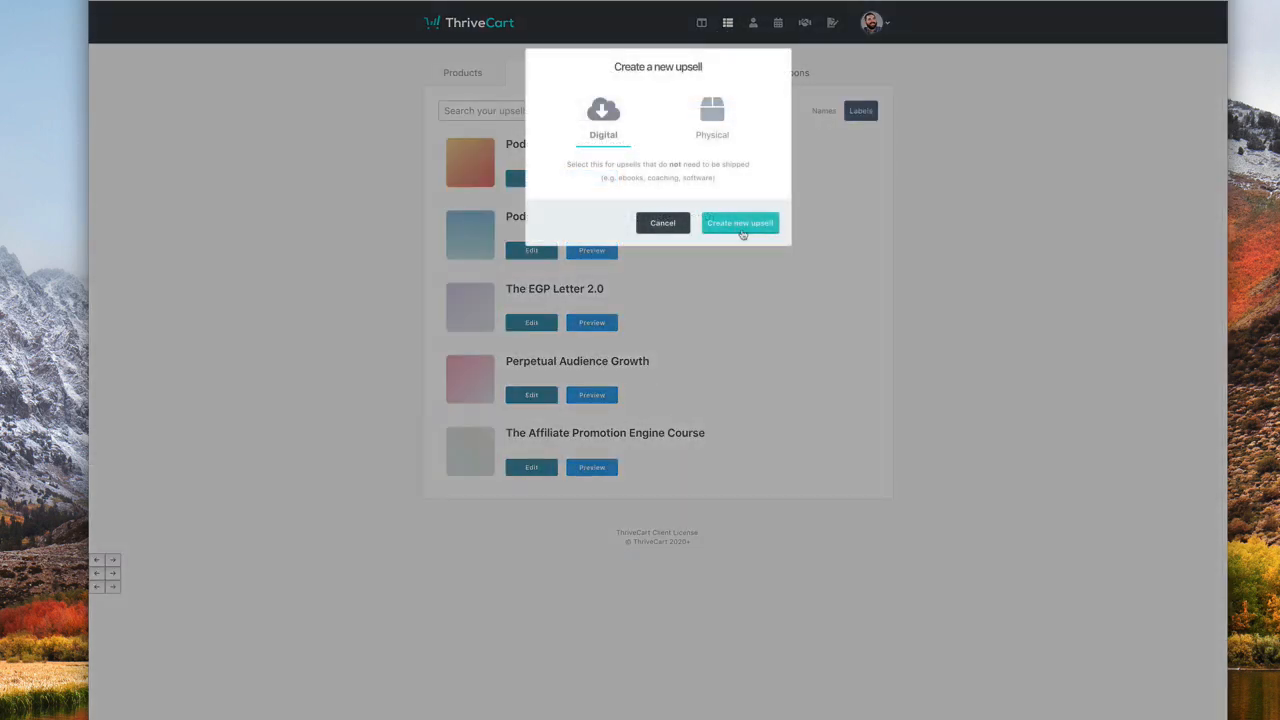
pyautogui.click(748, 222)
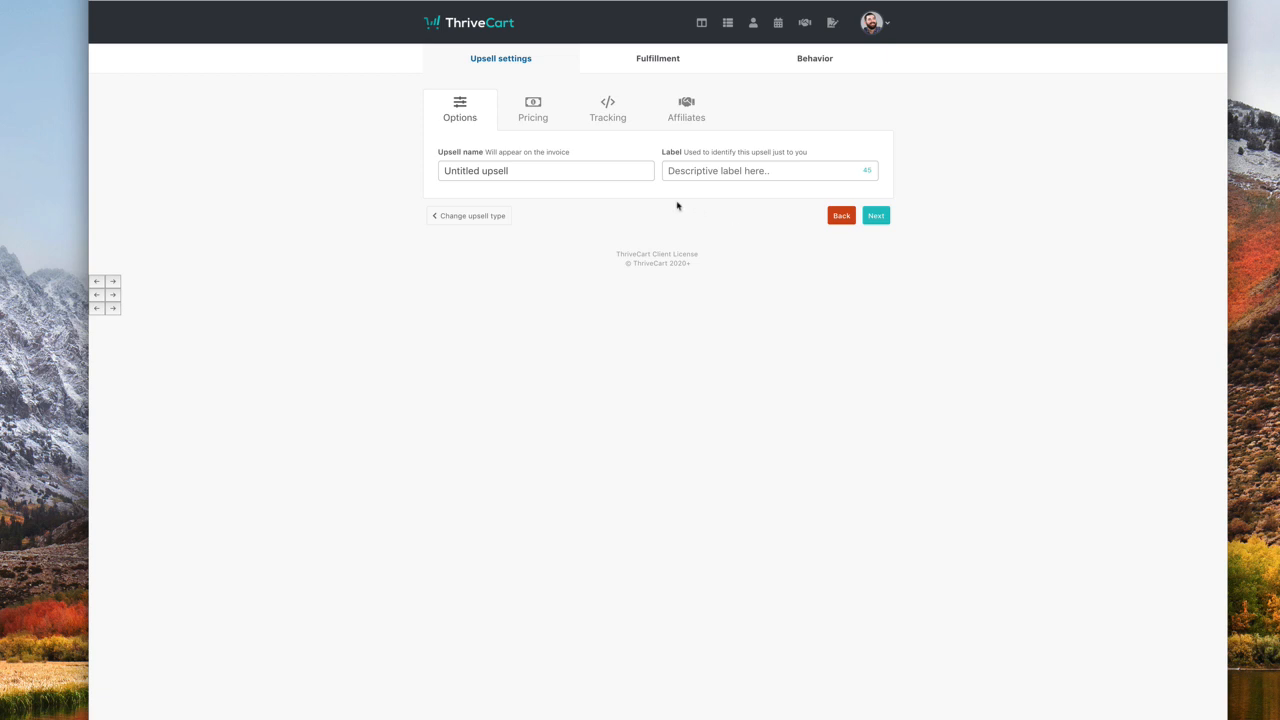
pyautogui.click(616, 170)
pyautogui.write('Test Upsell')
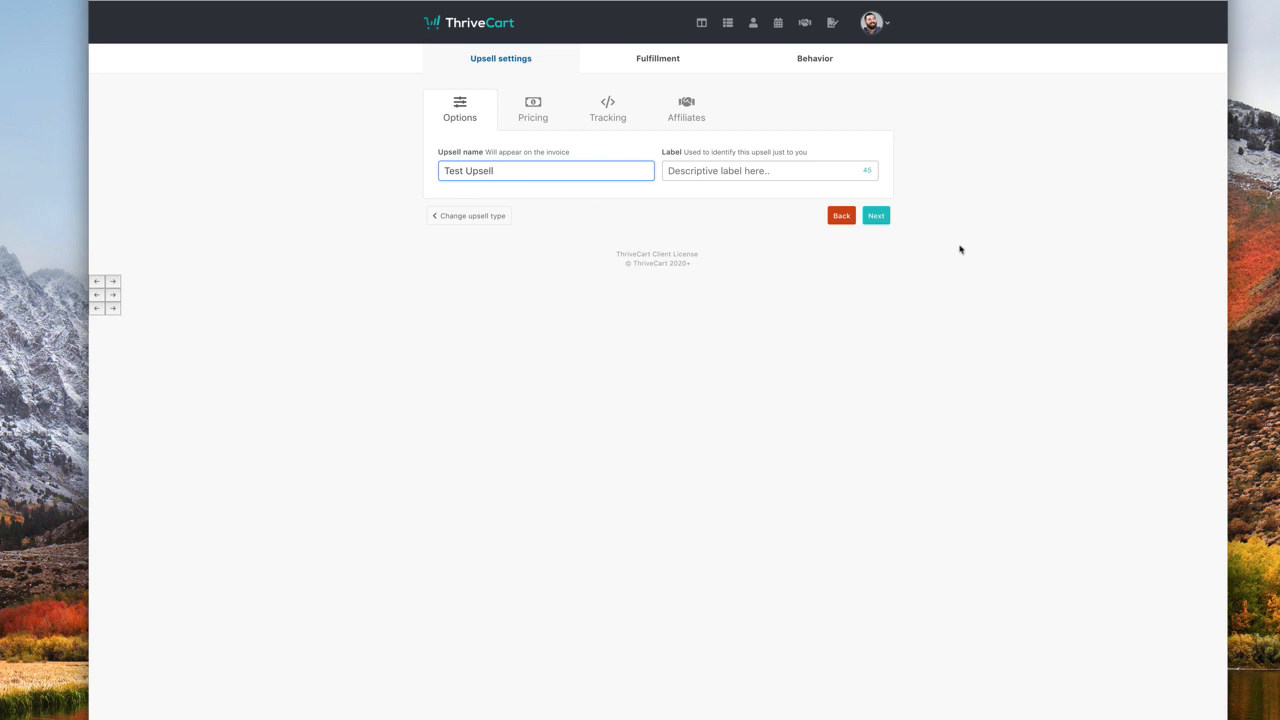
pyautogui.click(875, 215)
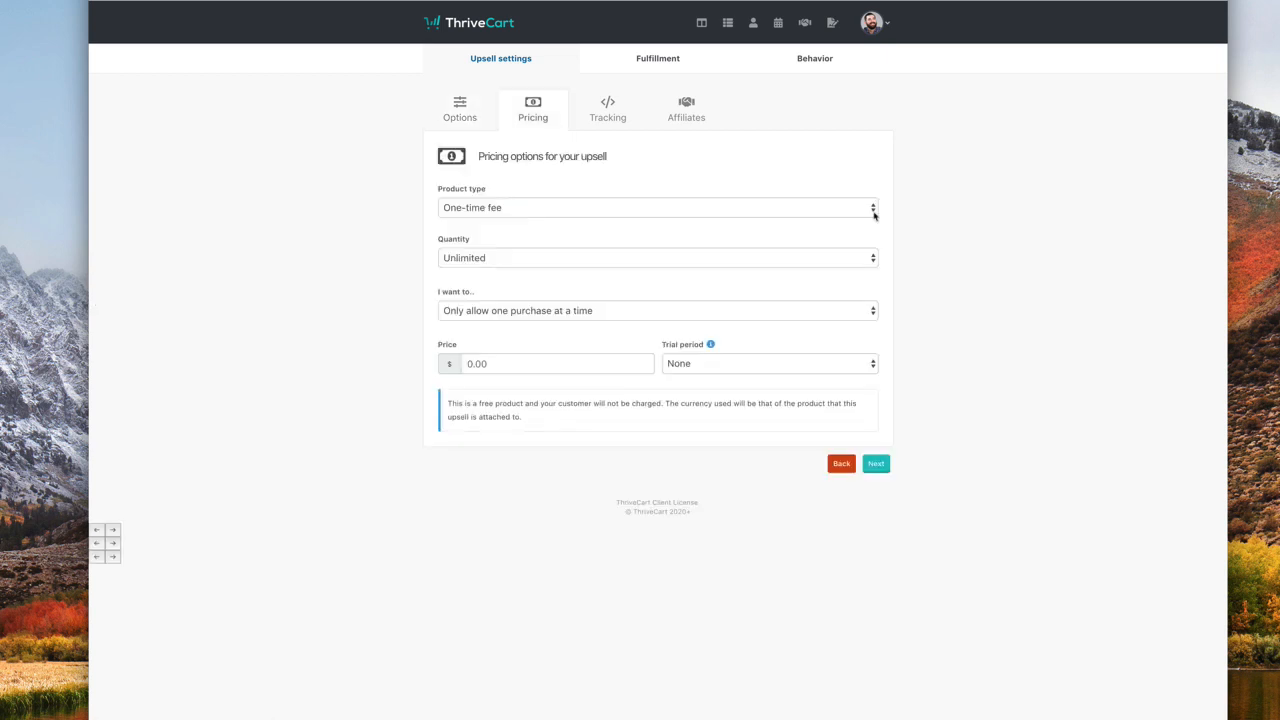
# - Give Test Upsell a $12 one-time fee and continue past Tracking and Affiliates
pyautogui.click(513, 206)
pyautogui.click(501, 250)
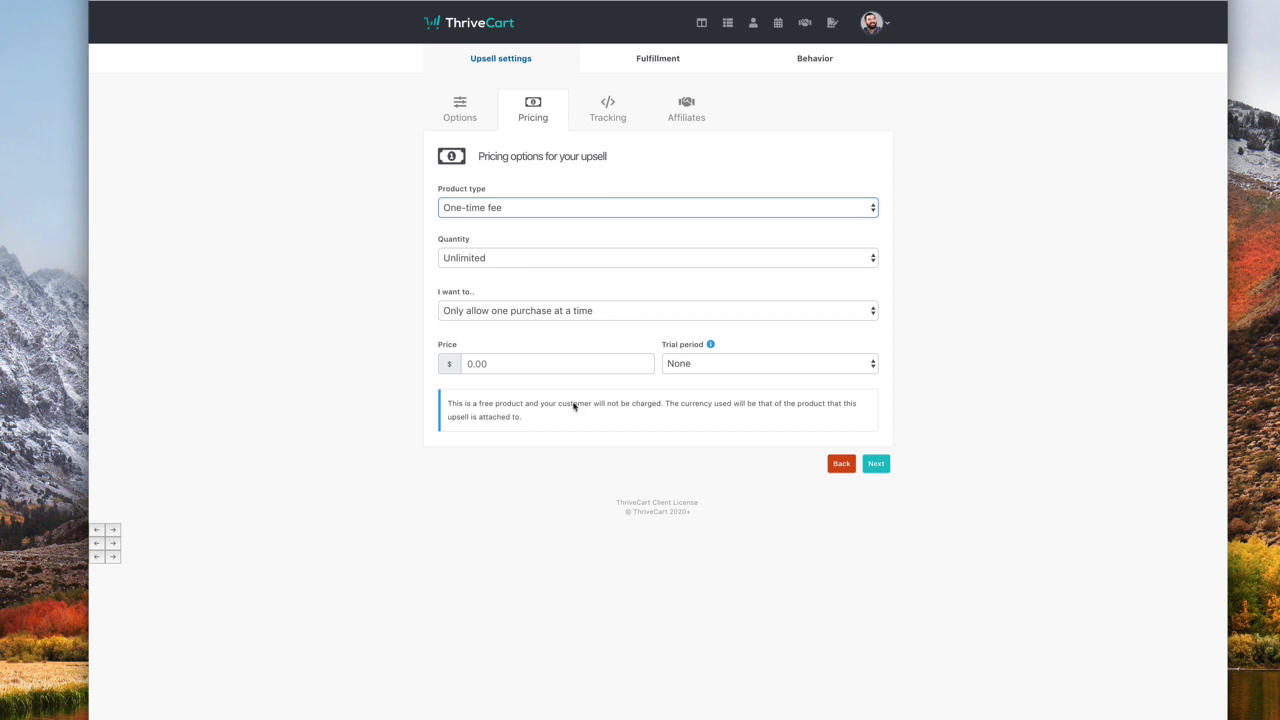
pyautogui.click(549, 360)
pyautogui.write('12')
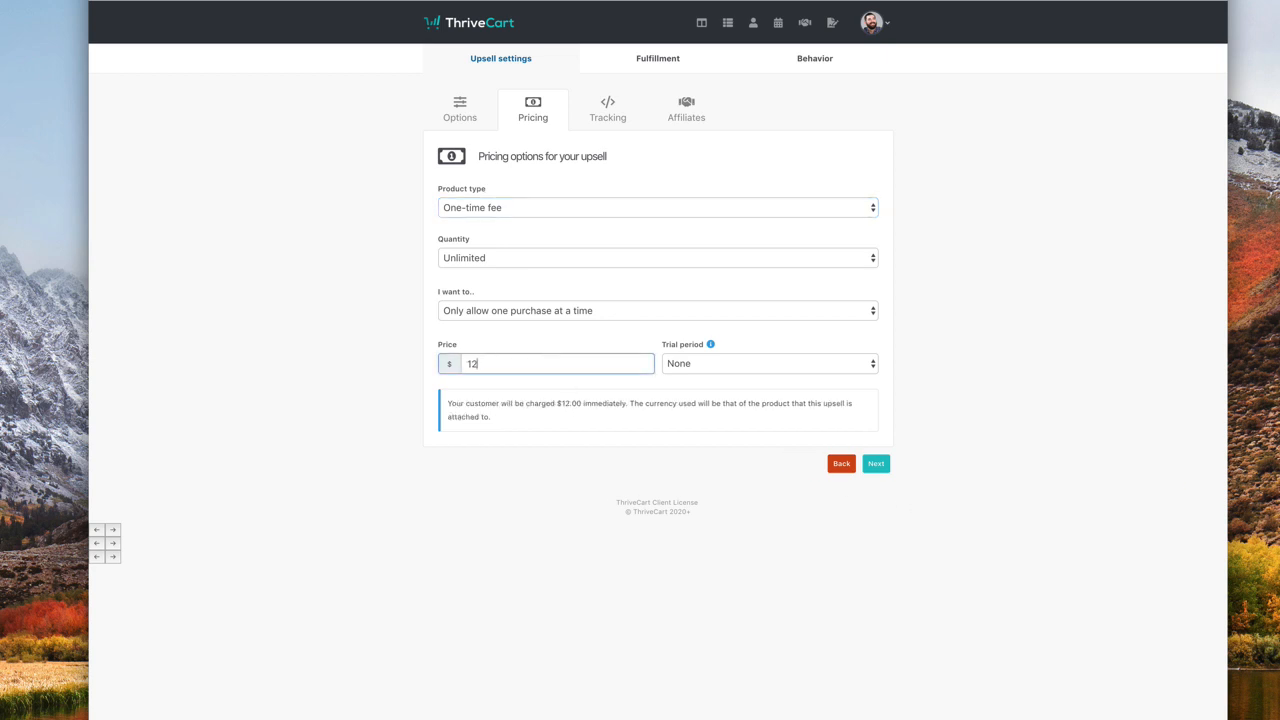
pyautogui.click(883, 464)
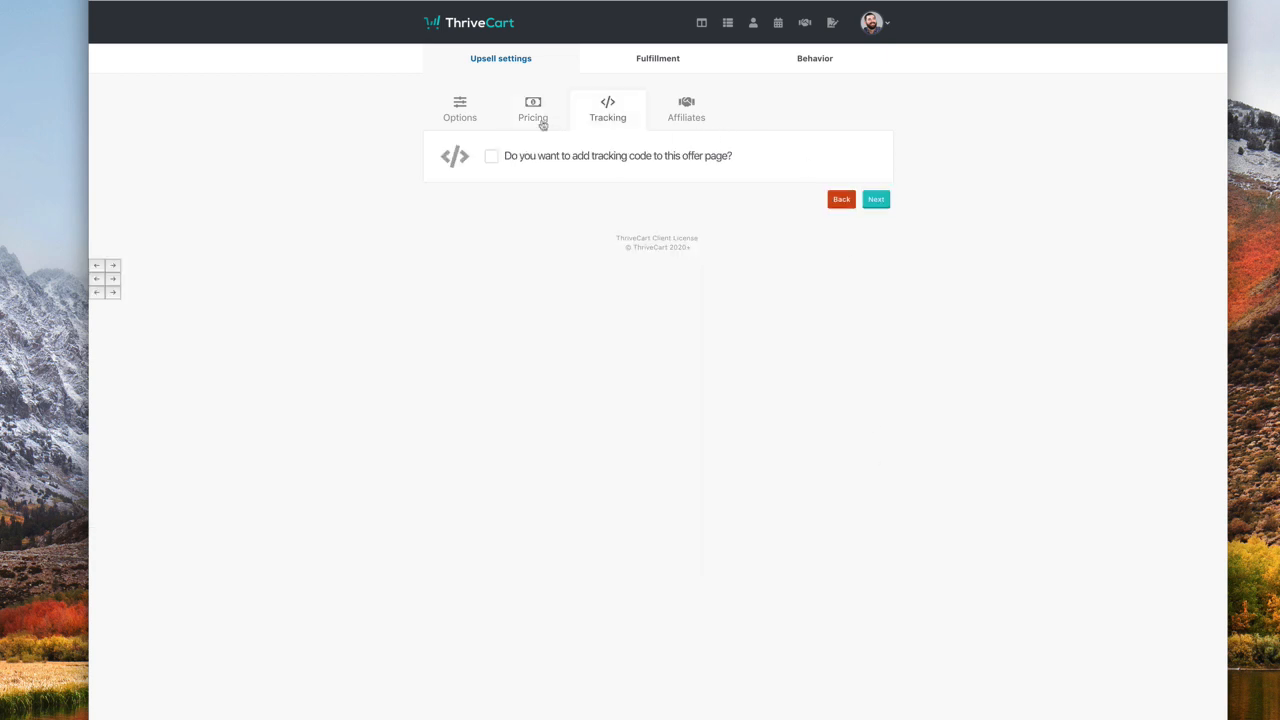
pyautogui.click(876, 199)
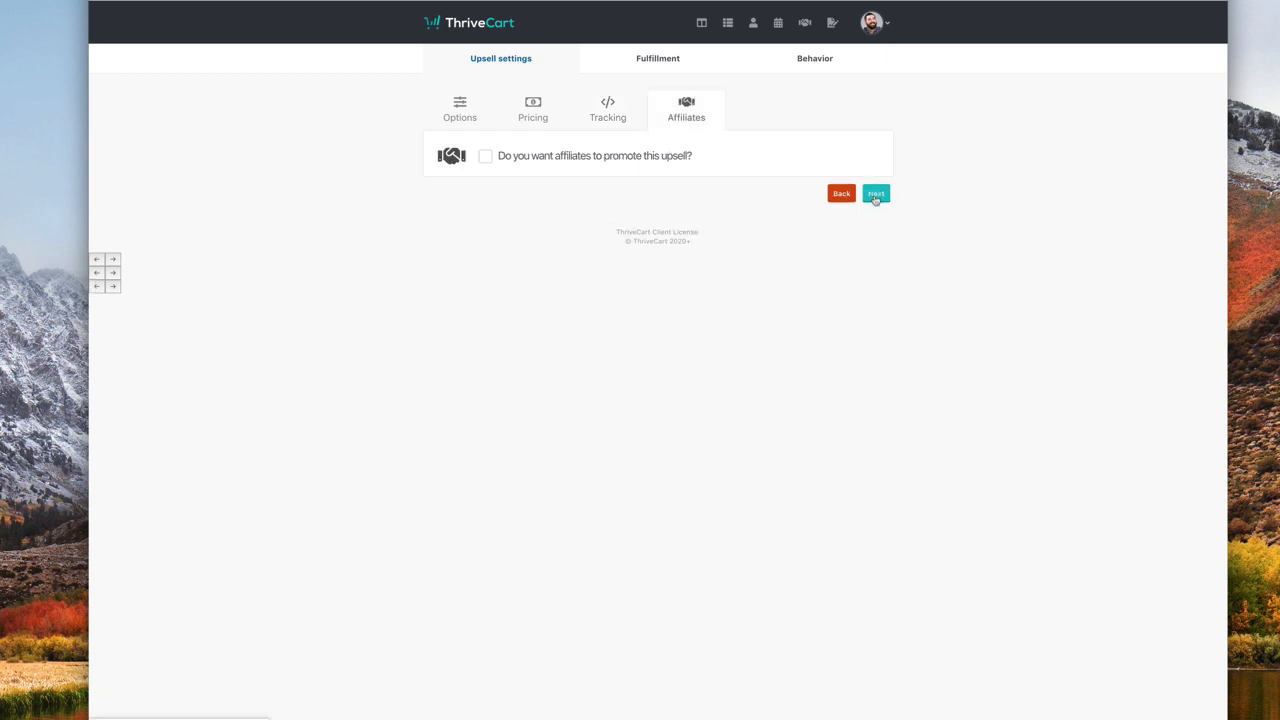
pyautogui.click(882, 200)
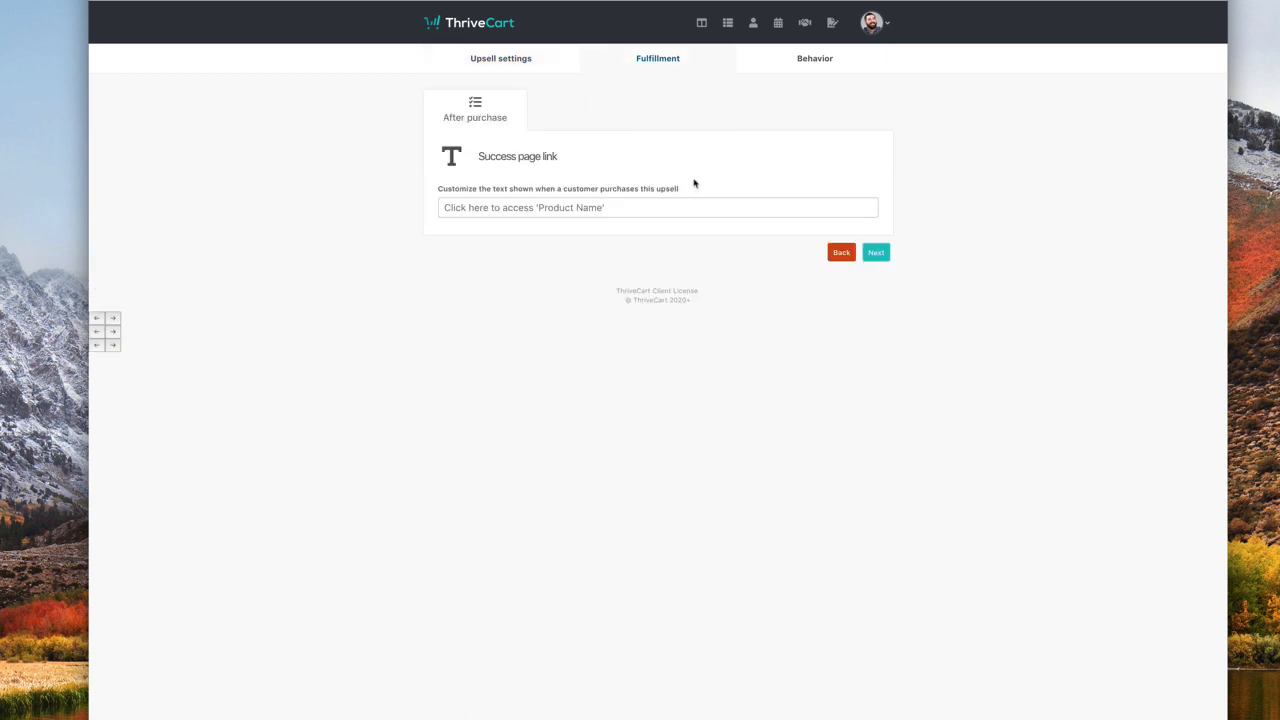
# - Enter the success page link text, save Test Upsell, and return to the Products list
pyautogui.click(628, 206)
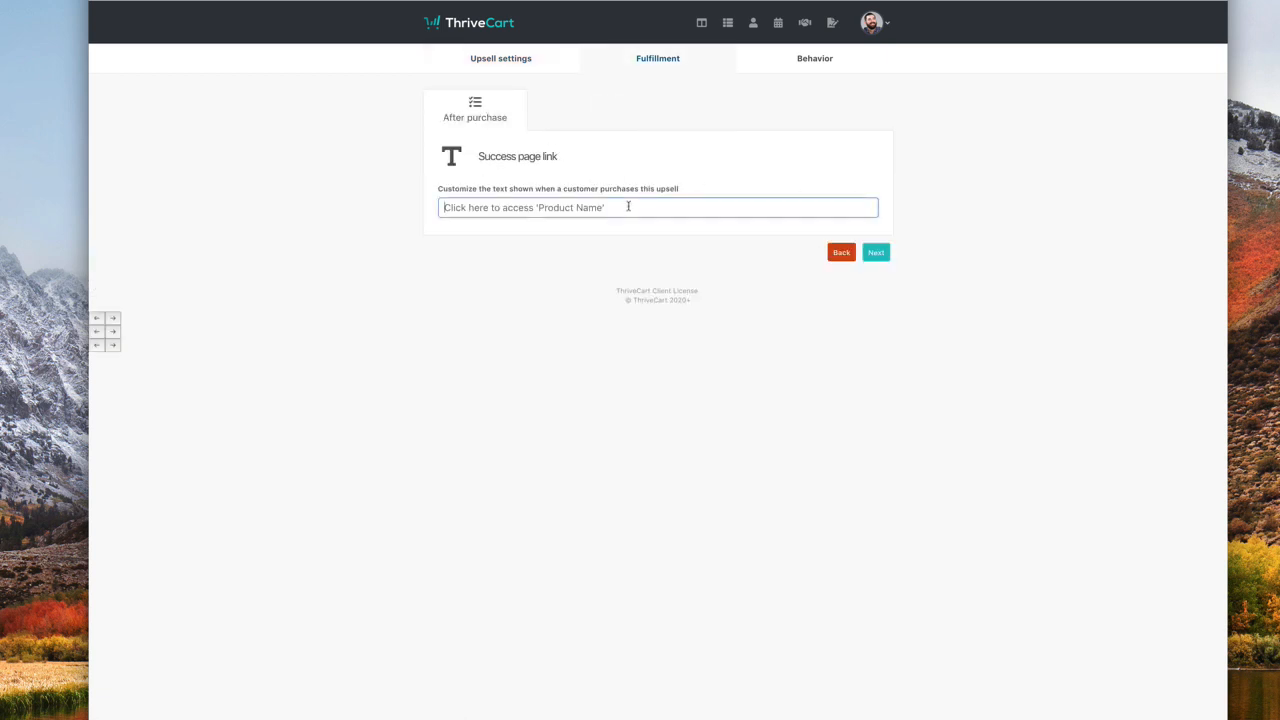
pyautogui.write('Click Here')
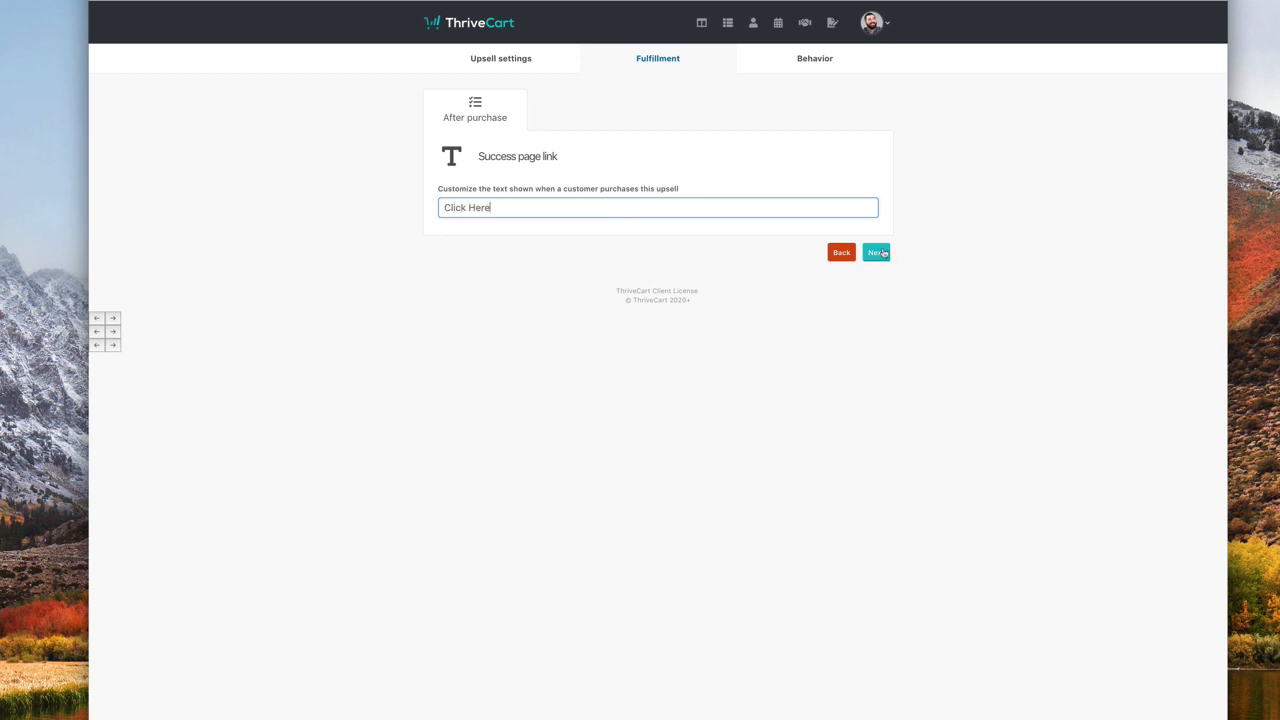
pyautogui.click(878, 252)
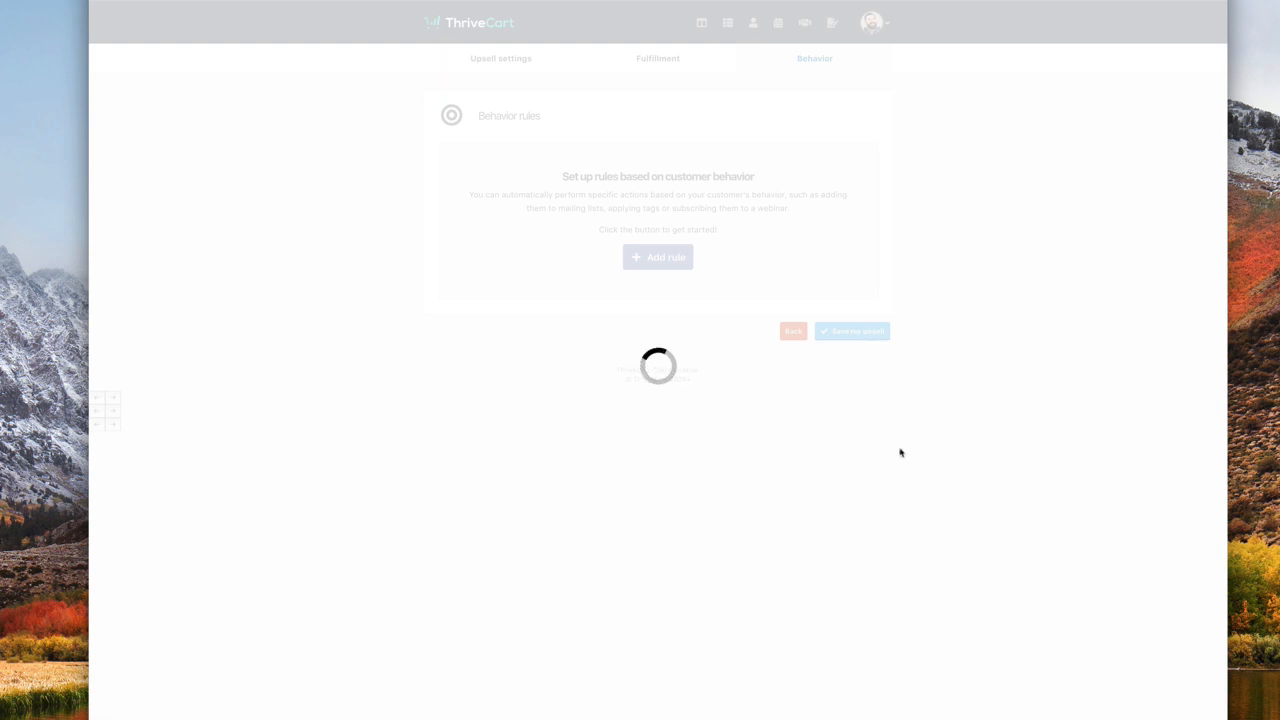
pyautogui.click(859, 159)
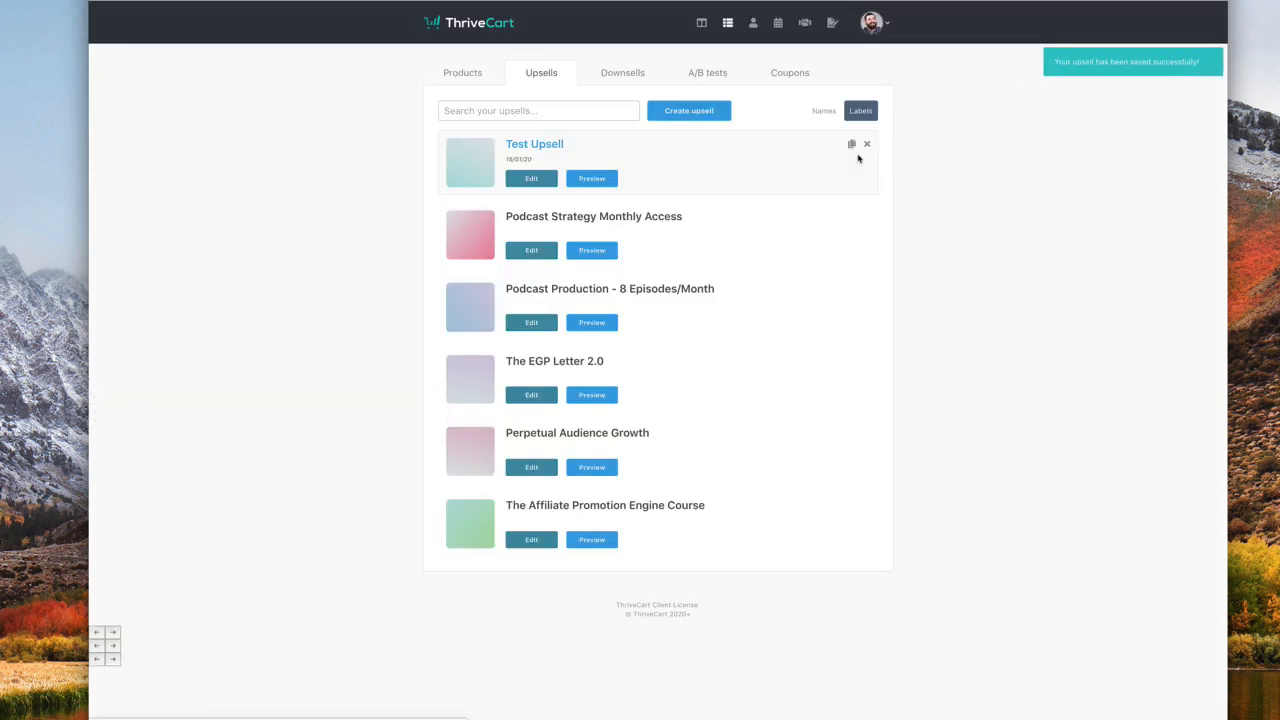
pyautogui.click(440, 84)
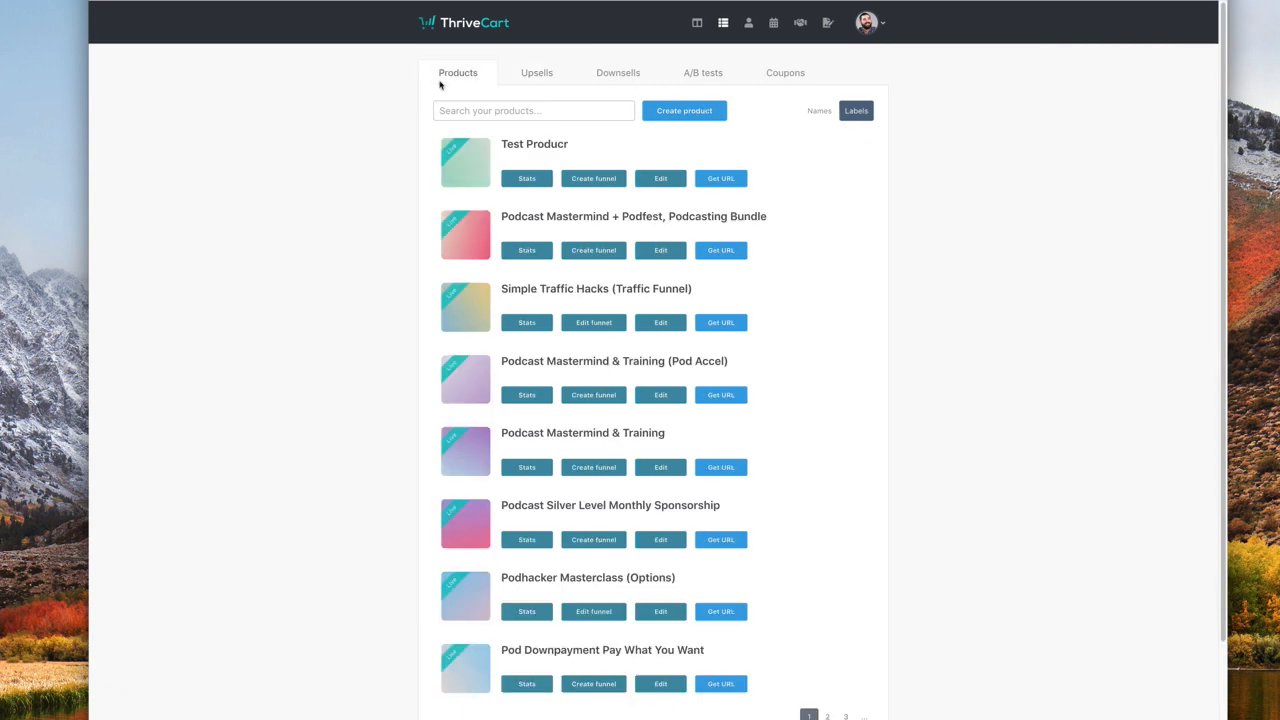
# - Turn on Test Product's sales funnel with Test Upsell as Upsell #1, then launch its page editor
pyautogui.click(581, 177)
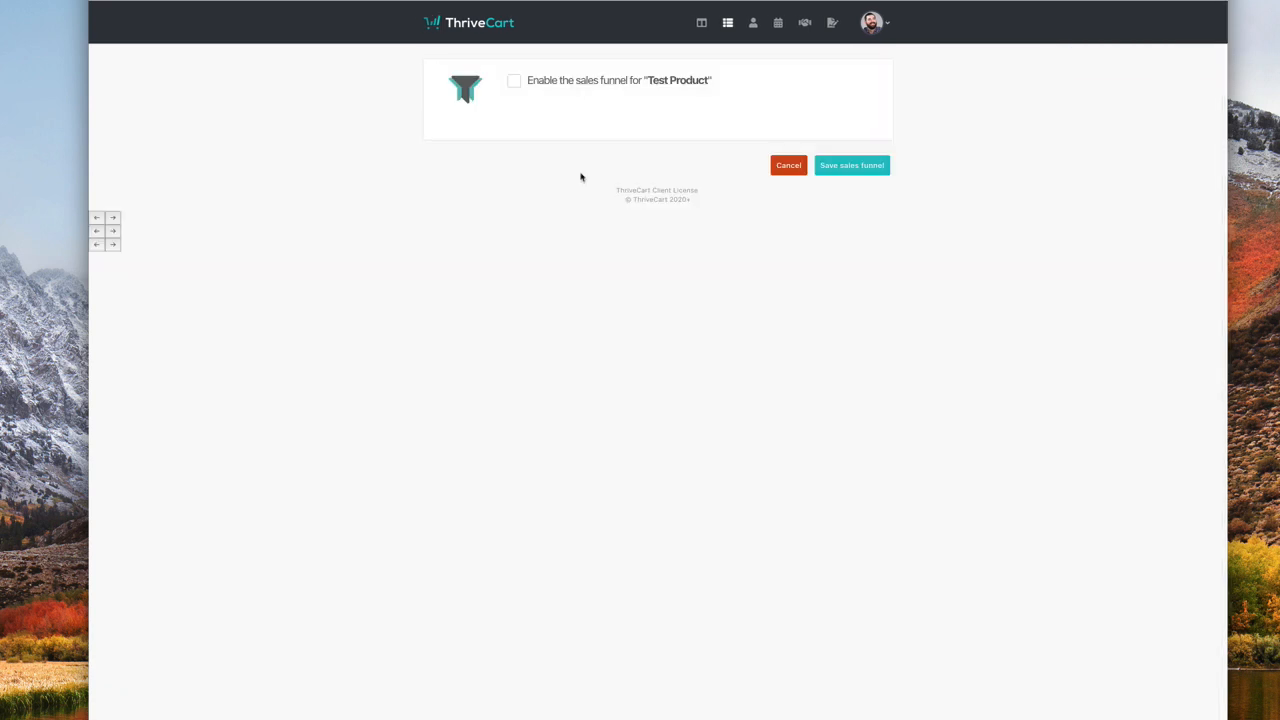
pyautogui.click(551, 85)
pyautogui.scroll(-1, 660, 344)
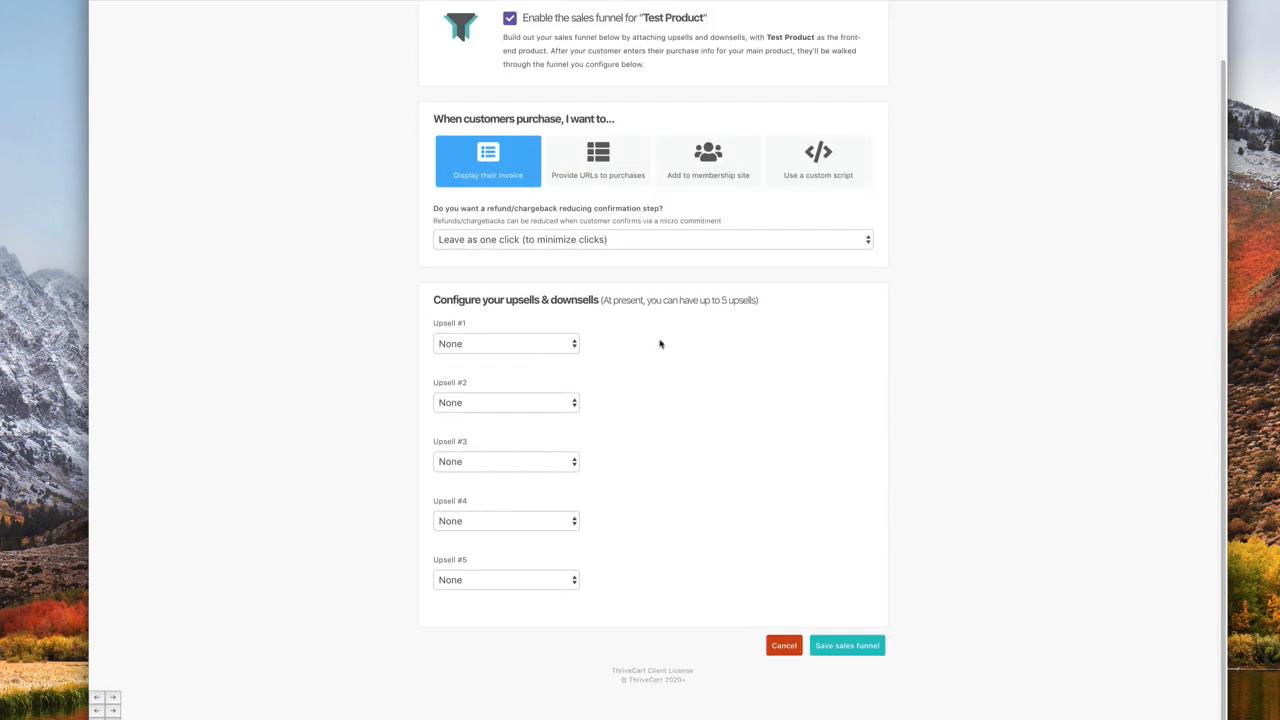
pyautogui.click(557, 343)
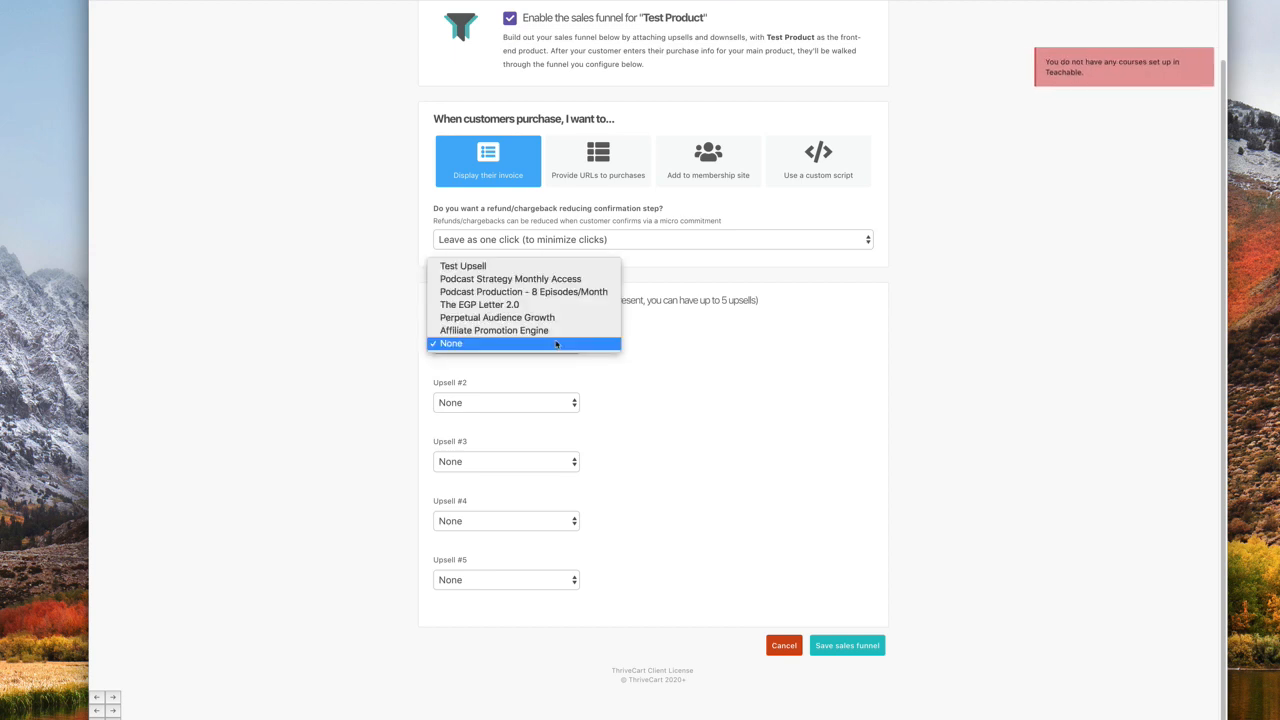
pyautogui.click(552, 267)
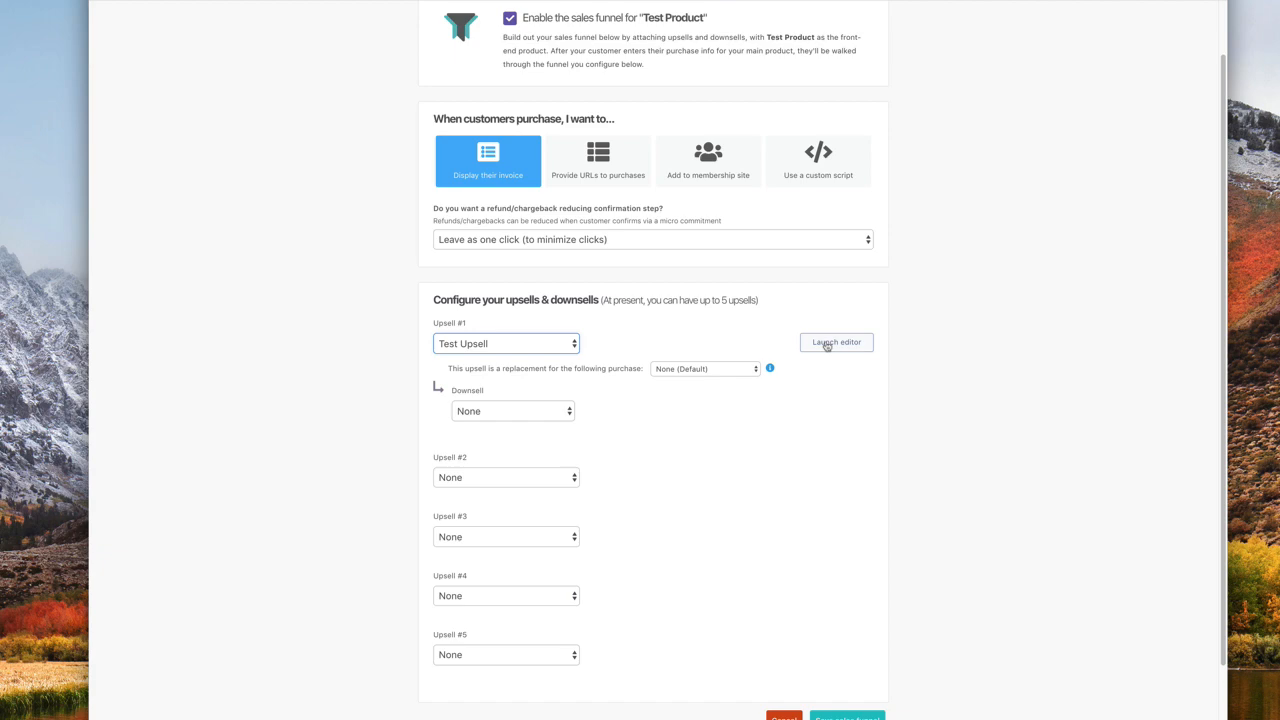
pyautogui.click(827, 345)
pyautogui.click(667, 186)
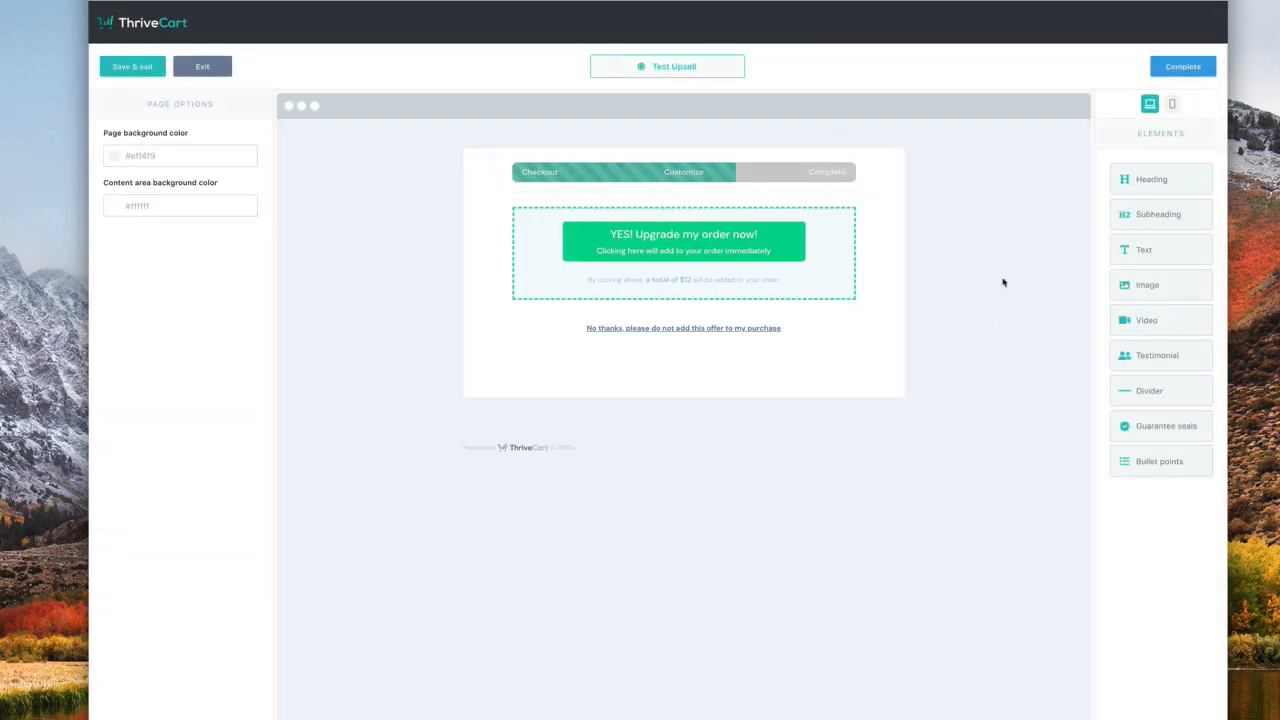
# - Add a centred, enlarged pink headline 'Wait! You're Going To Want To See This!'
pyautogui.moveTo(1142, 174); pyautogui.dragTo(691, 145)
pyautogui.write('Wait')
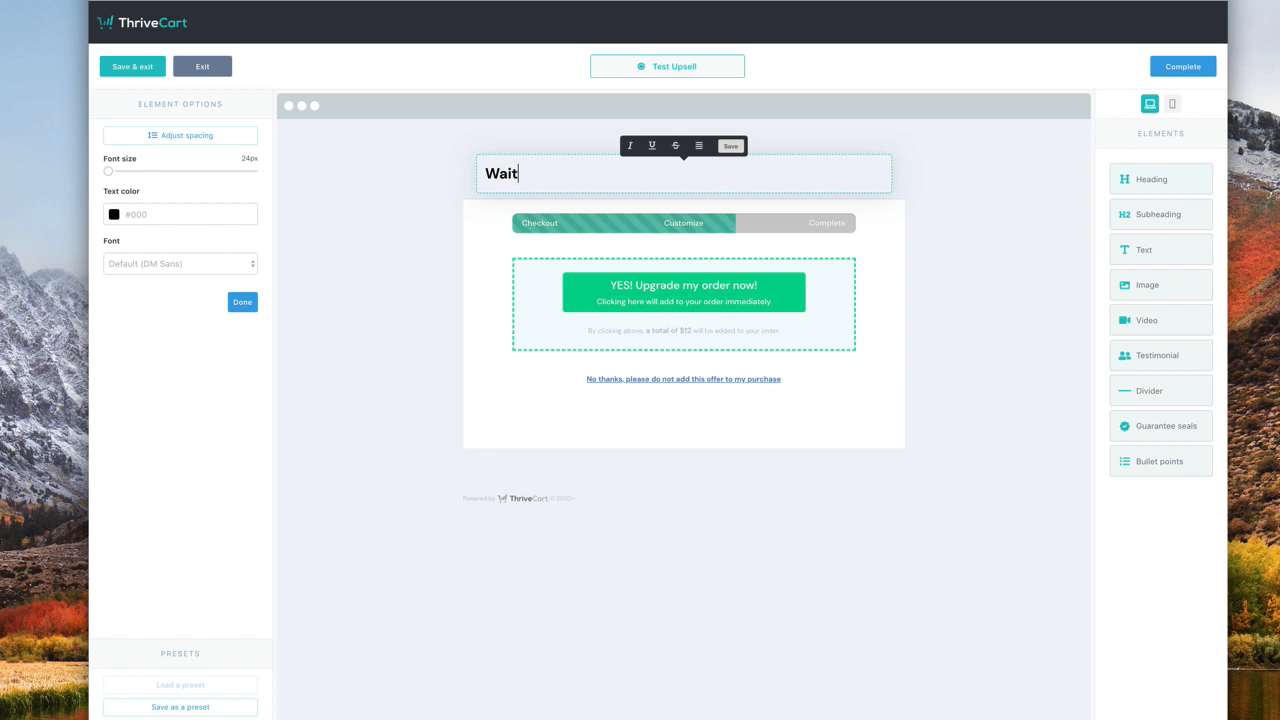
pyautogui.write("! You're Going To Wa")
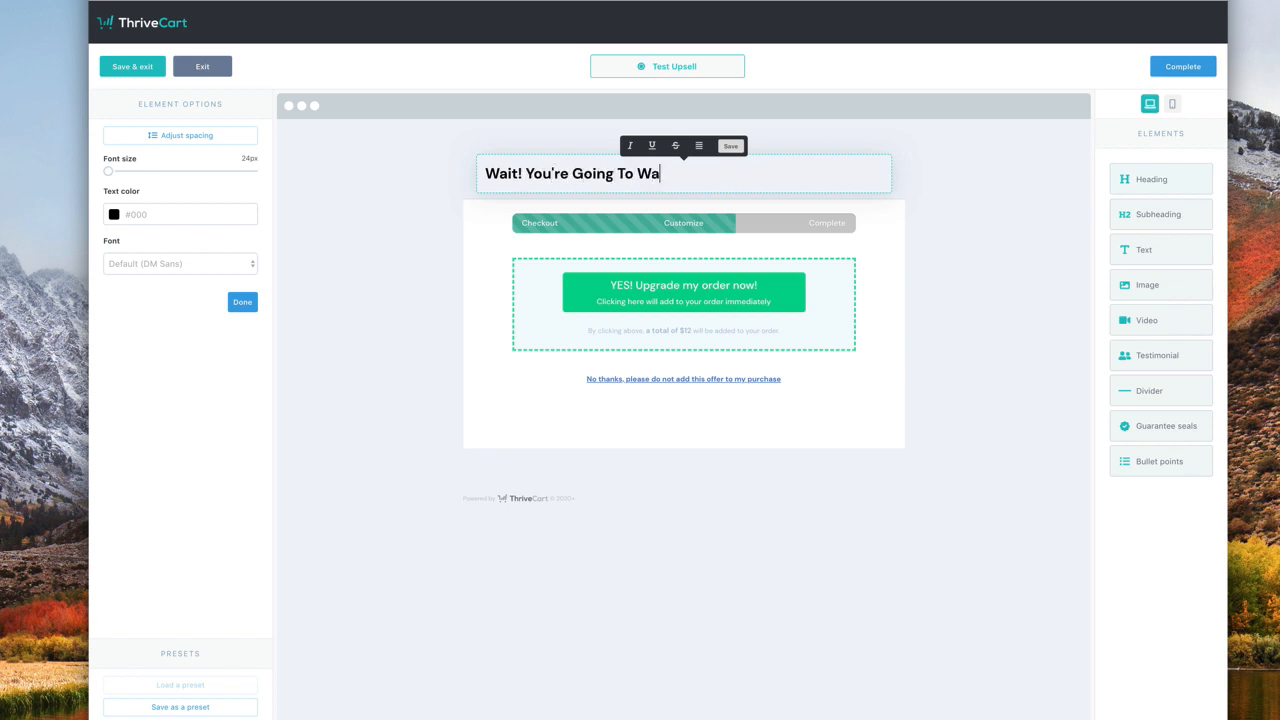
pyautogui.write('nt To See This!')
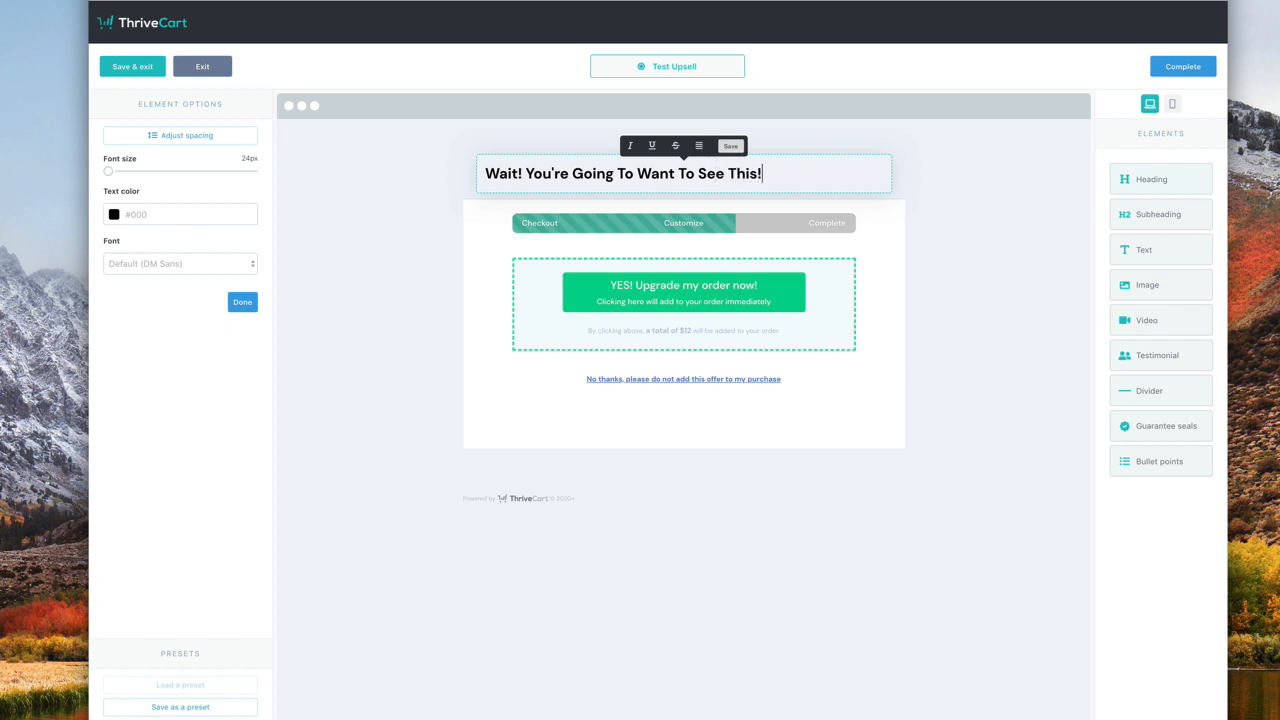
pyautogui.click(699, 146)
pyautogui.click(697, 186)
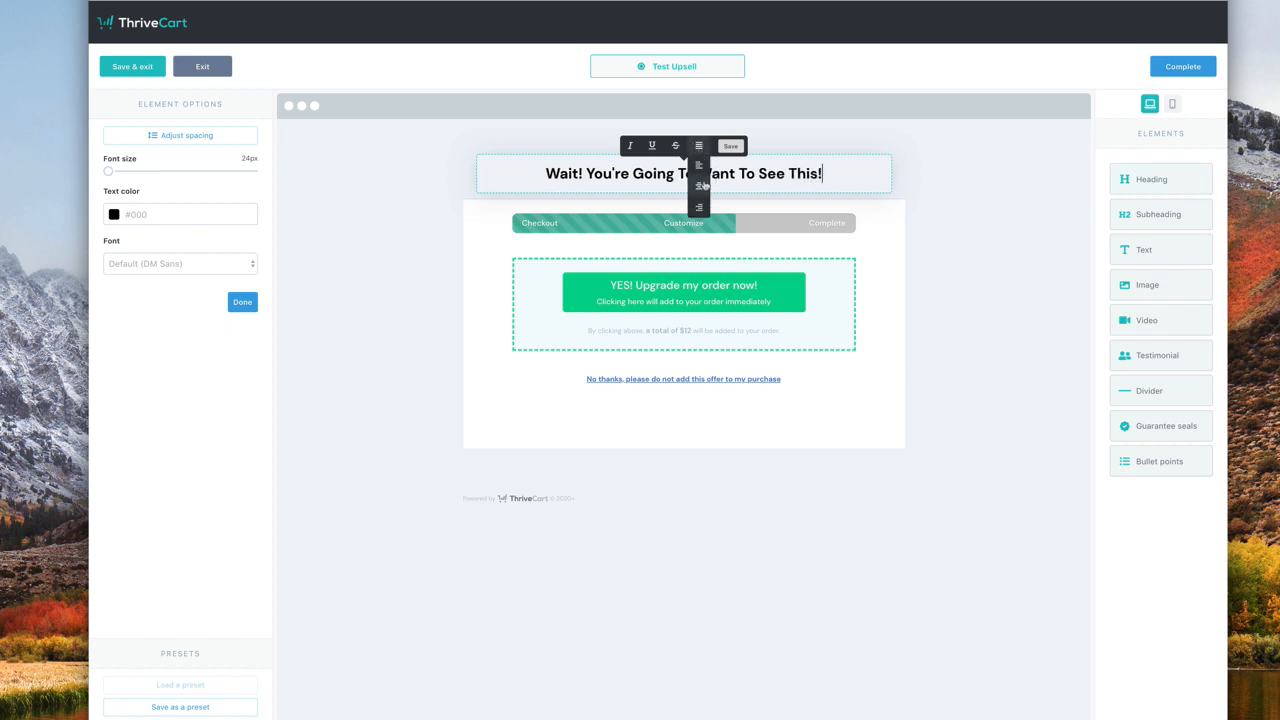
pyautogui.click(975, 262)
pyautogui.click(851, 170)
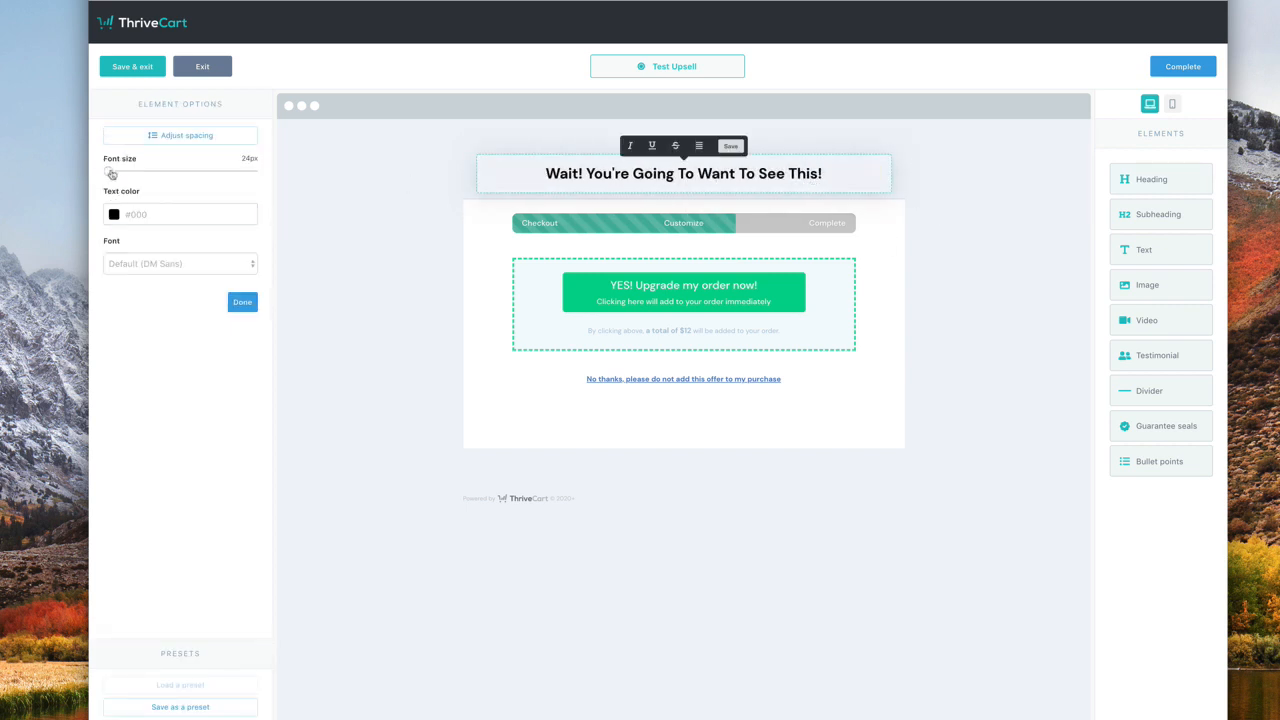
pyautogui.moveTo(111, 174); pyautogui.dragTo(204, 190)
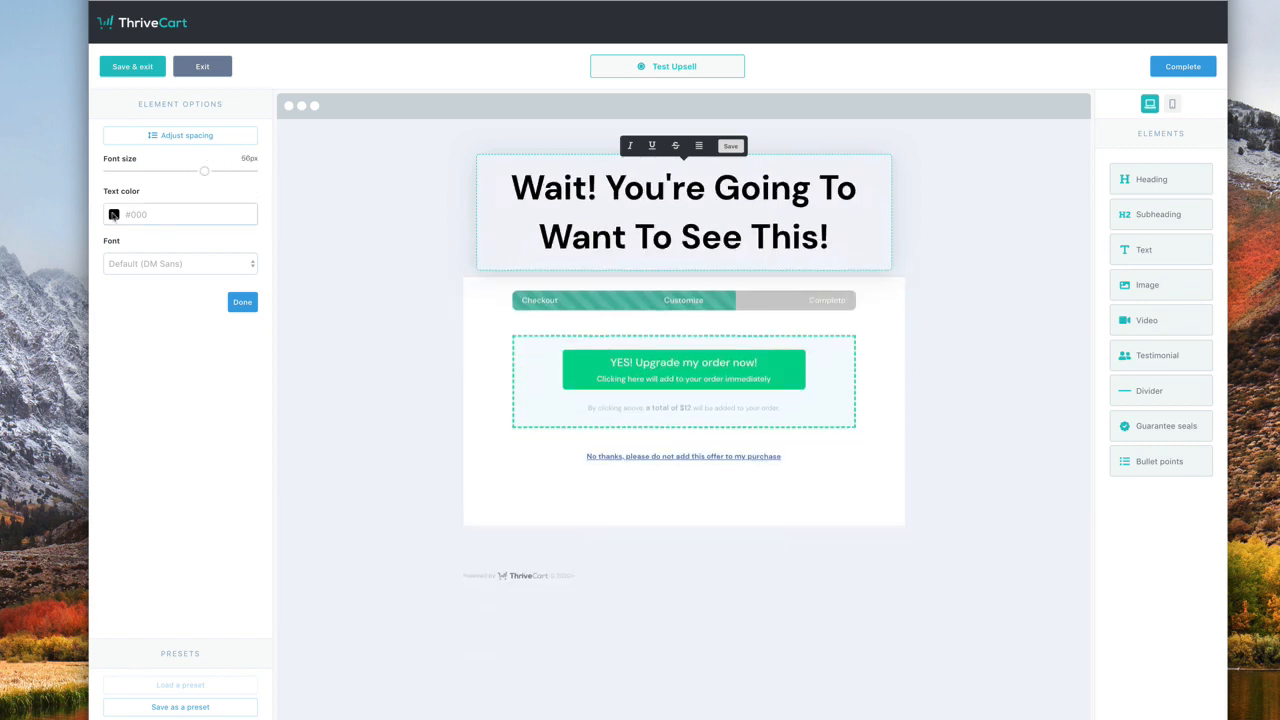
pyautogui.click(114, 214)
pyautogui.click(170, 319)
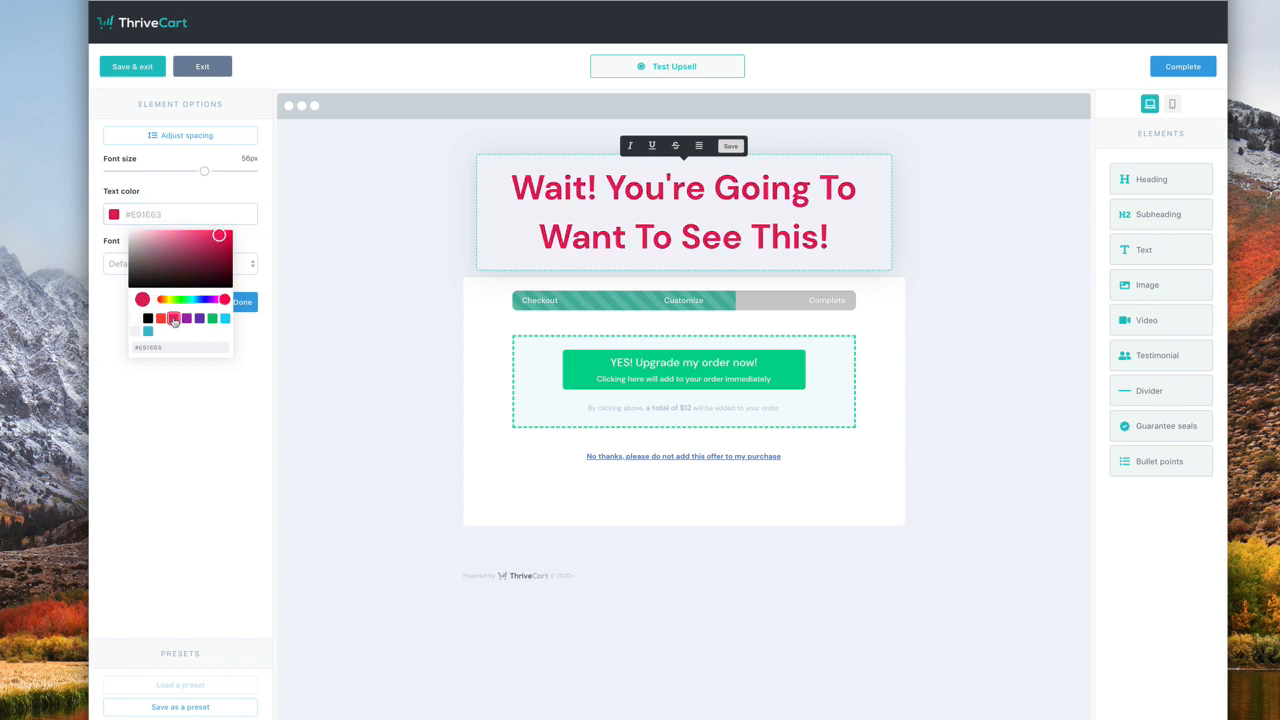
pyautogui.click(330, 390)
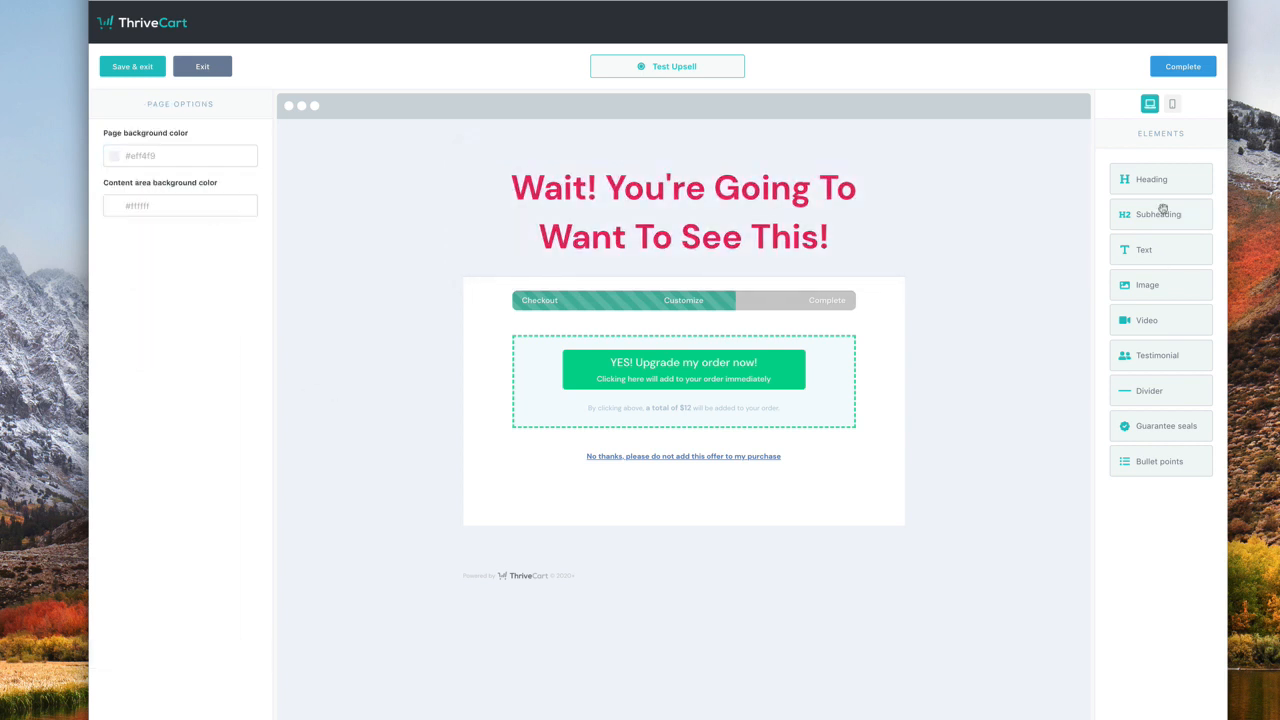
# - Add a 'Before you go...' subheading positioned above the headline
pyautogui.moveTo(1164, 214); pyautogui.dragTo(752, 251)
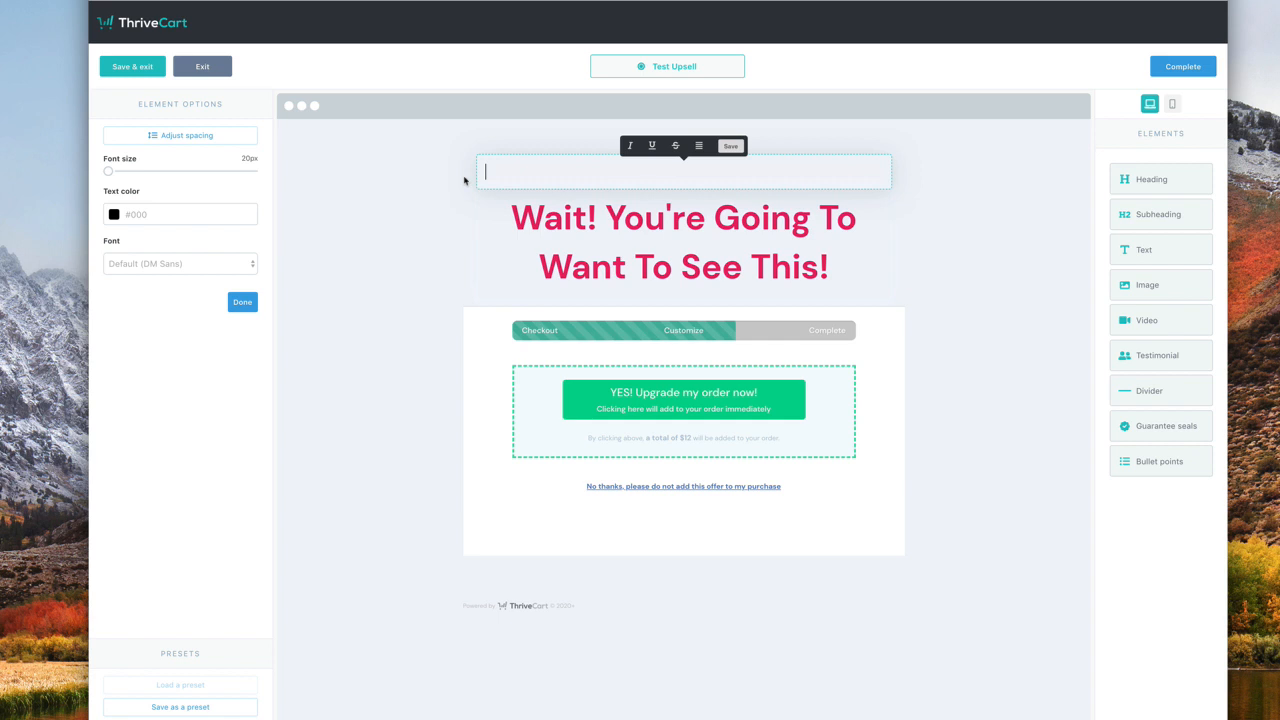
pyautogui.write('Before you go...')
pyautogui.click(997, 220)
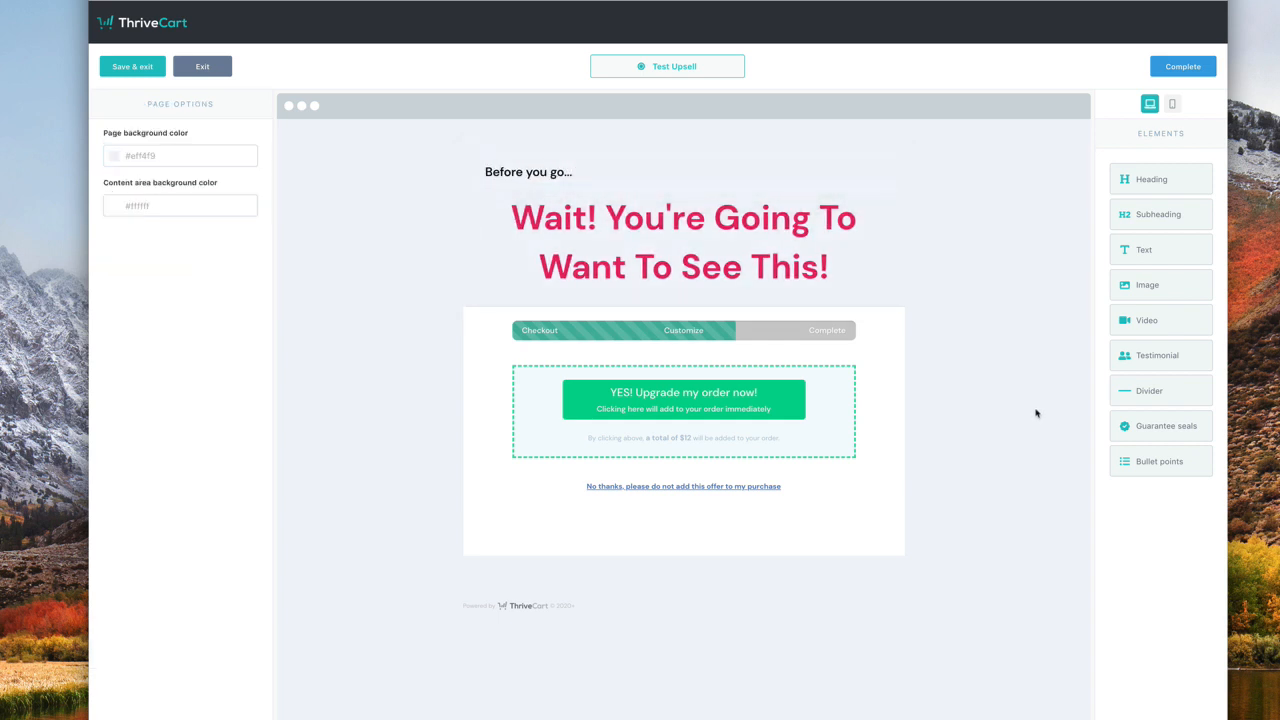
pyautogui.moveTo(1194, 257)
pyautogui.mouseDown()
pyautogui.moveTo(984, 308)
pyautogui.moveTo(856, 298)
pyautogui.moveTo(1208, 220)
pyautogui.moveTo(1200, 237)
pyautogui.mouseUp()
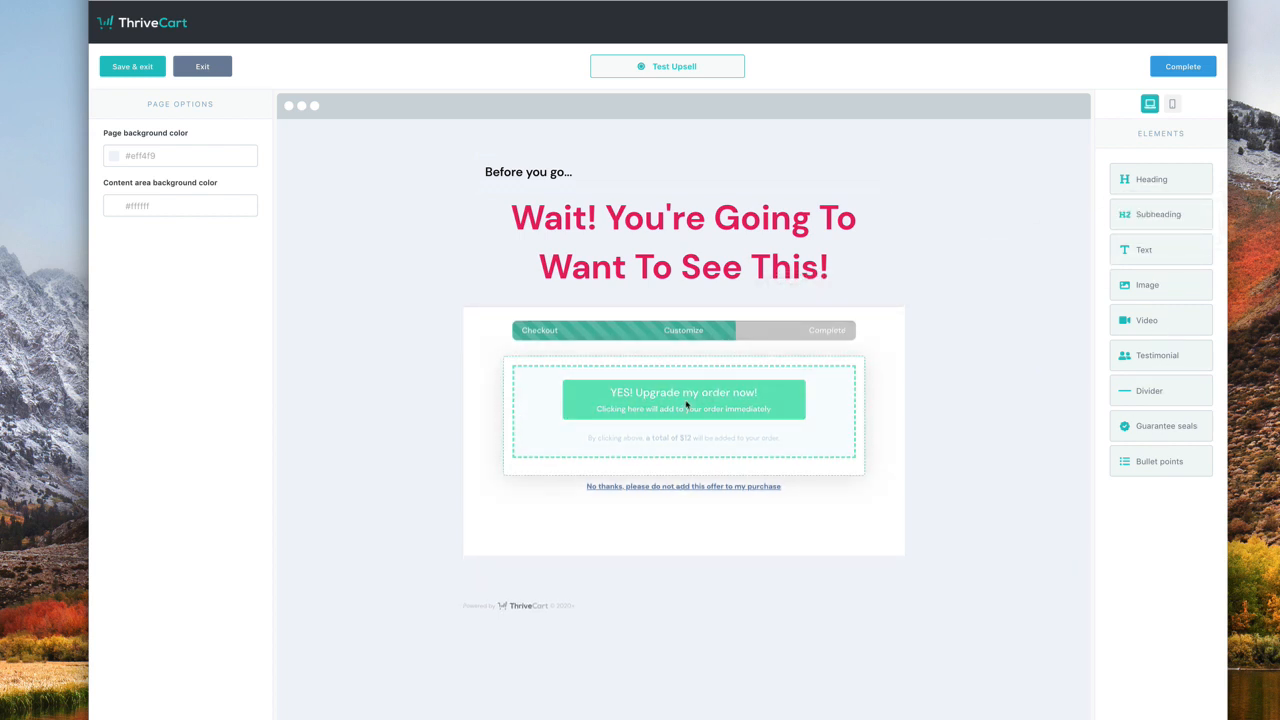
# - Give the progress bar a rounded, striped, animated background
pyautogui.click(675, 334)
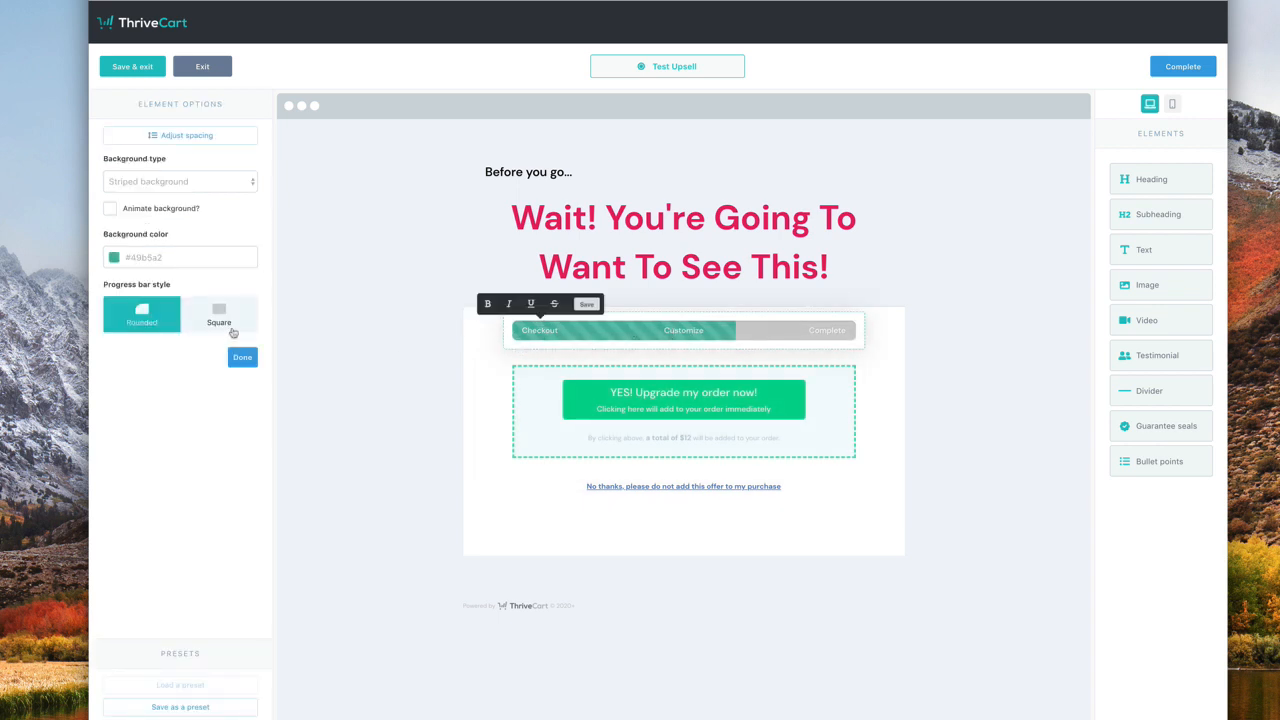
pyautogui.click(237, 327)
pyautogui.click(160, 317)
pyautogui.click(110, 209)
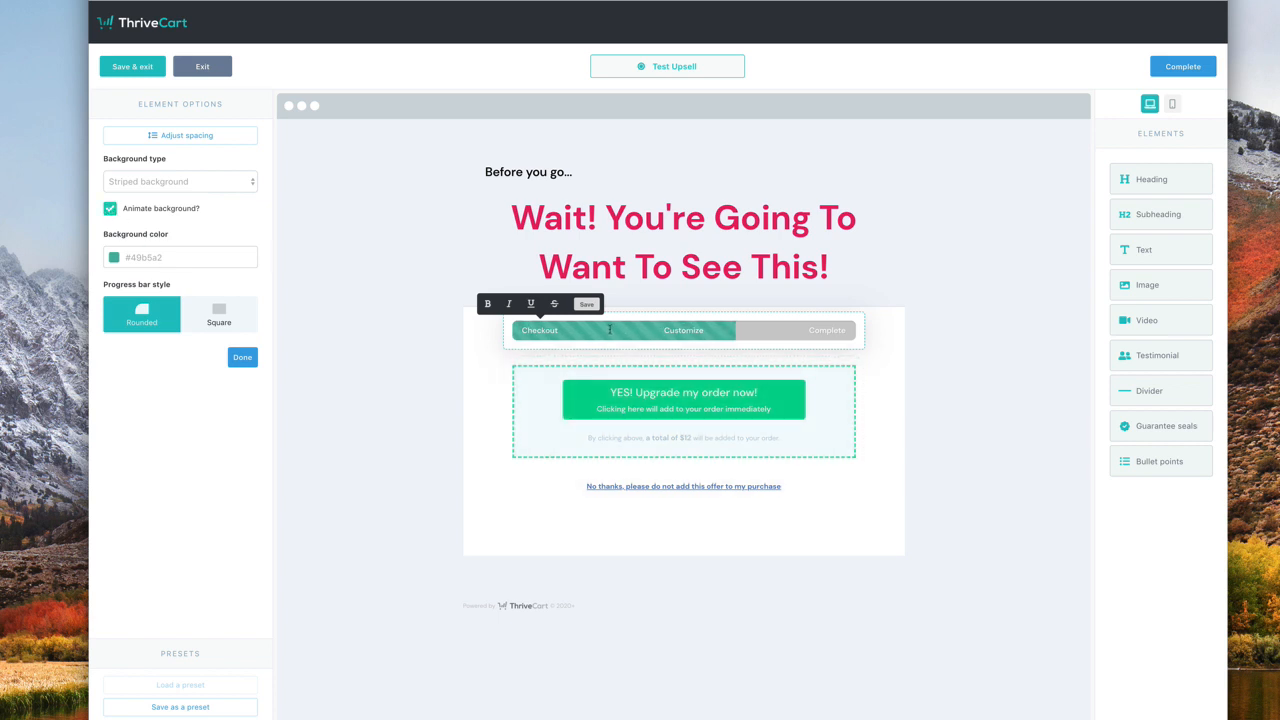
pyautogui.click(193, 189)
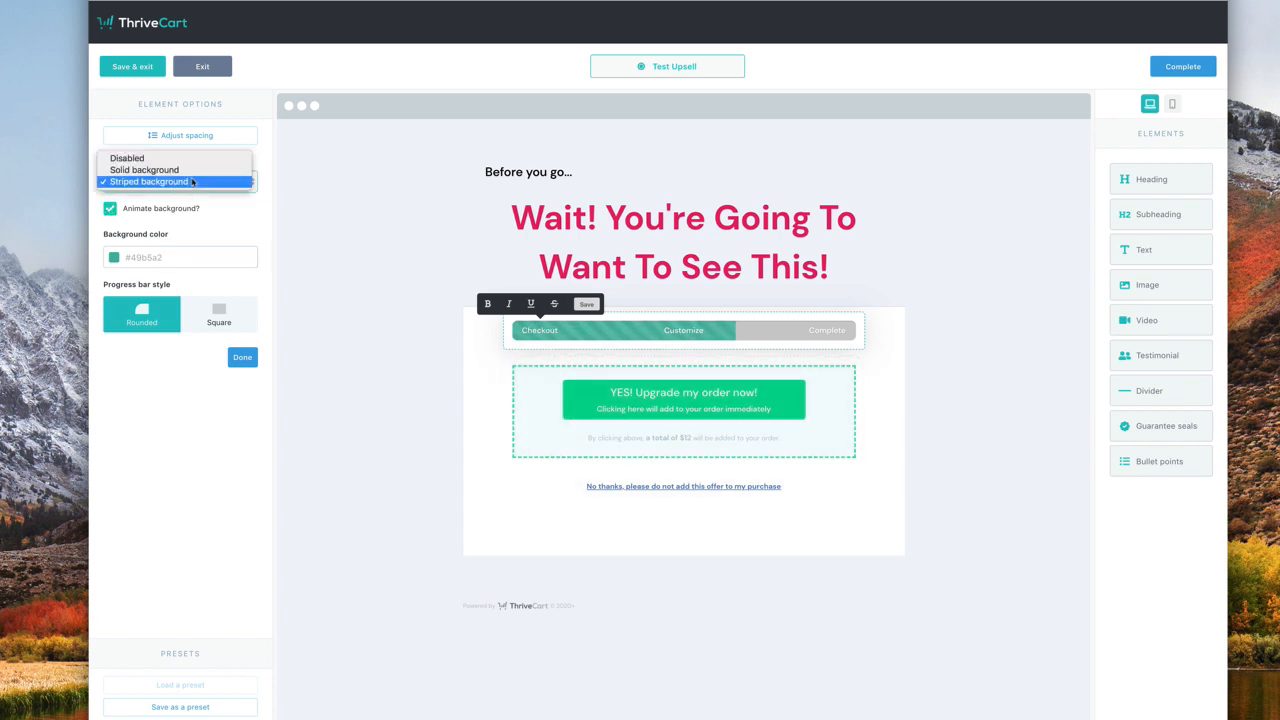
pyautogui.click(187, 171)
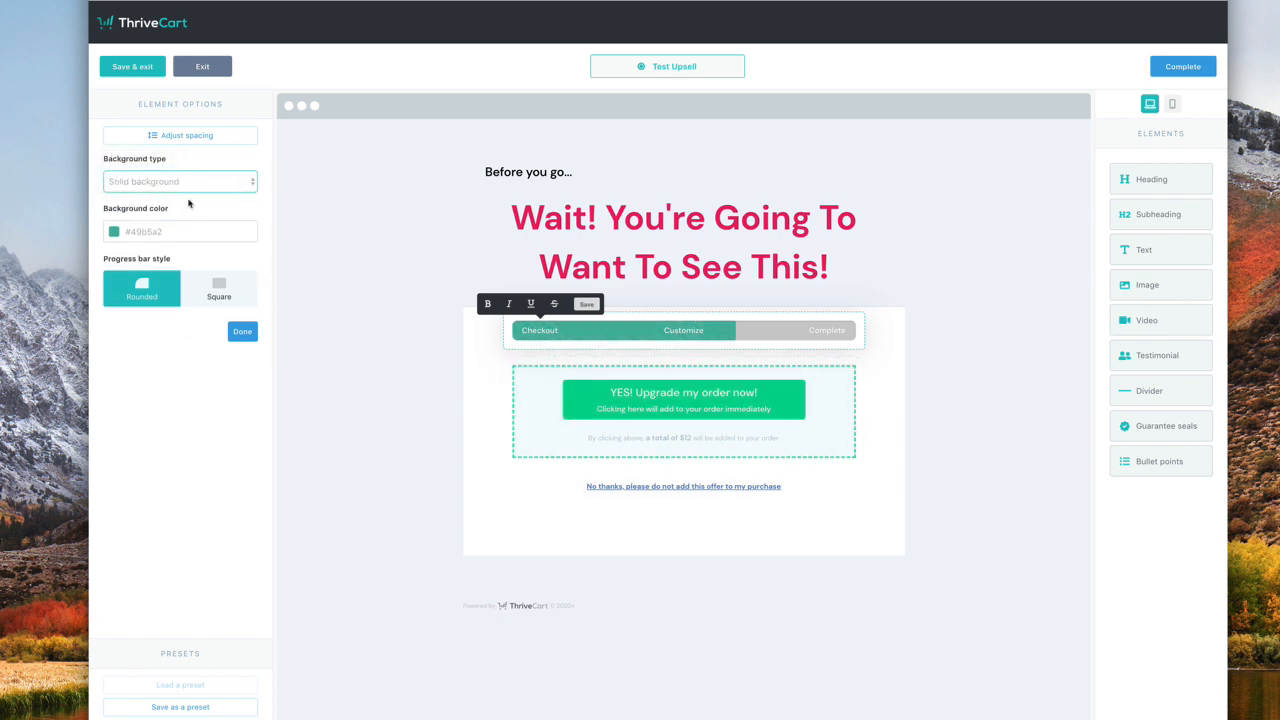
pyautogui.click(190, 190)
pyautogui.click(190, 193)
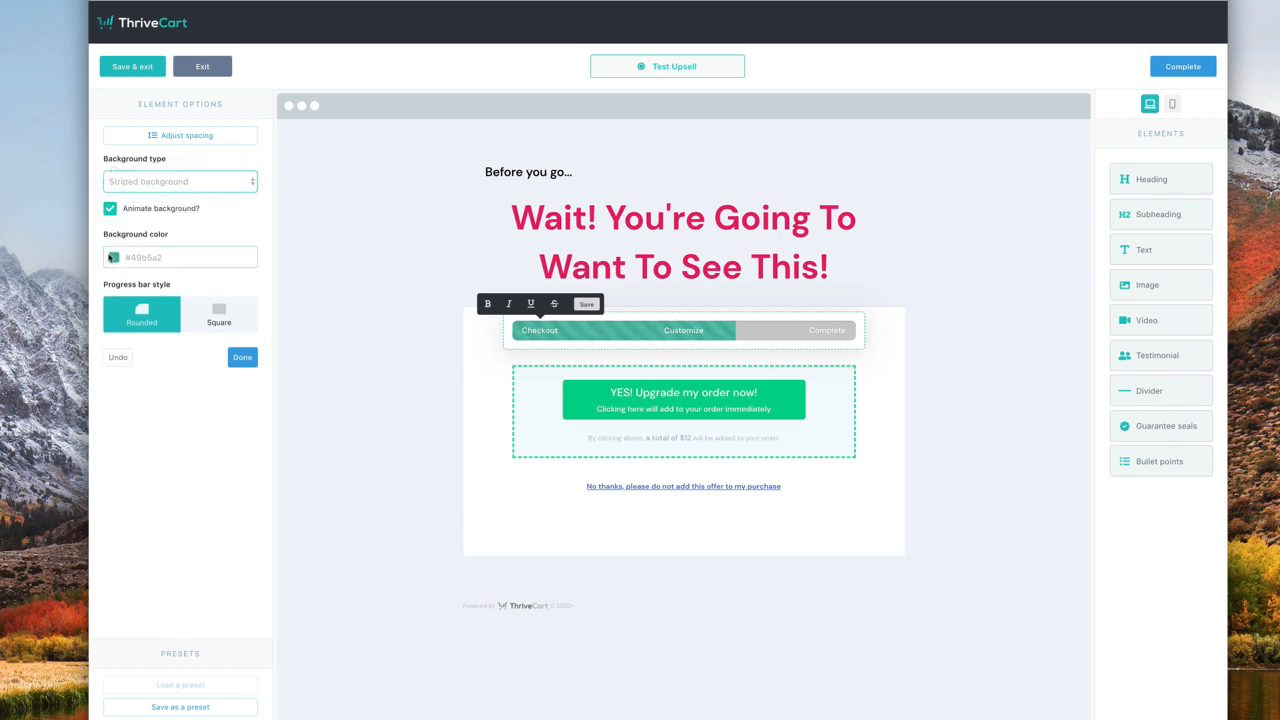
# - Colour the progress bar blue (#65A3E0) and preview the page in mobile layout
pyautogui.click(114, 257)
pyautogui.click(211, 361)
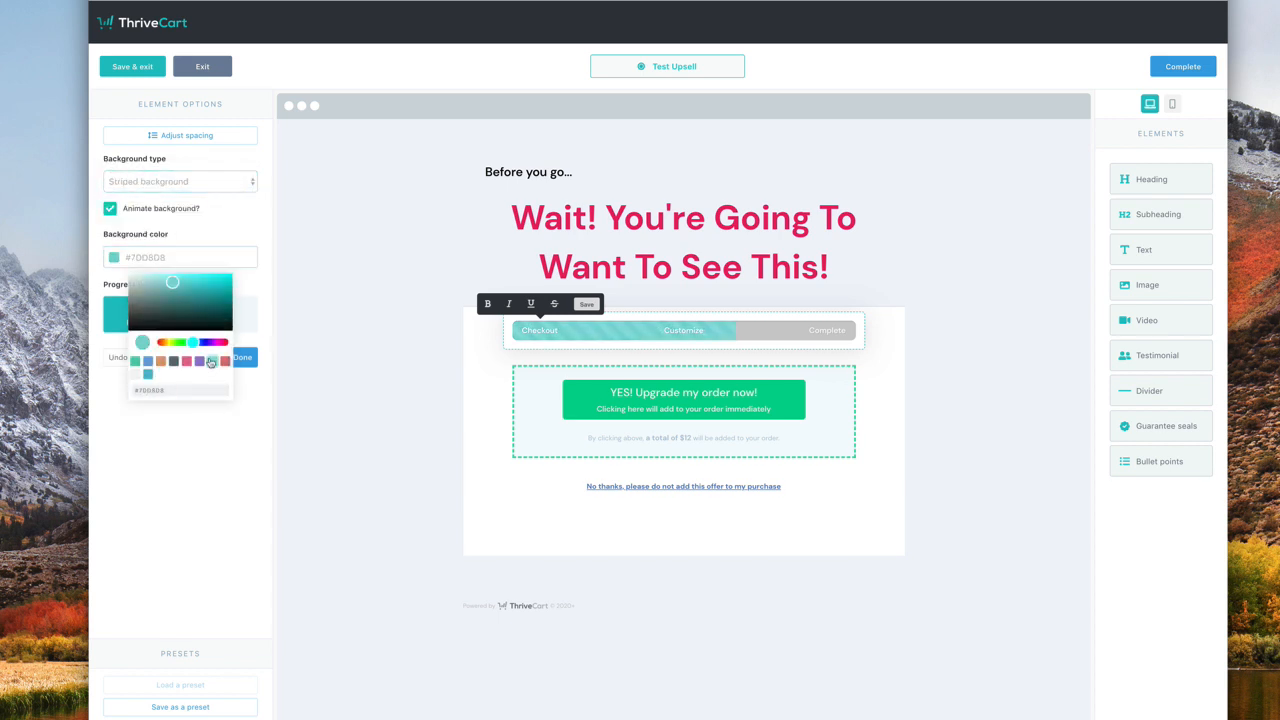
pyautogui.click(148, 373)
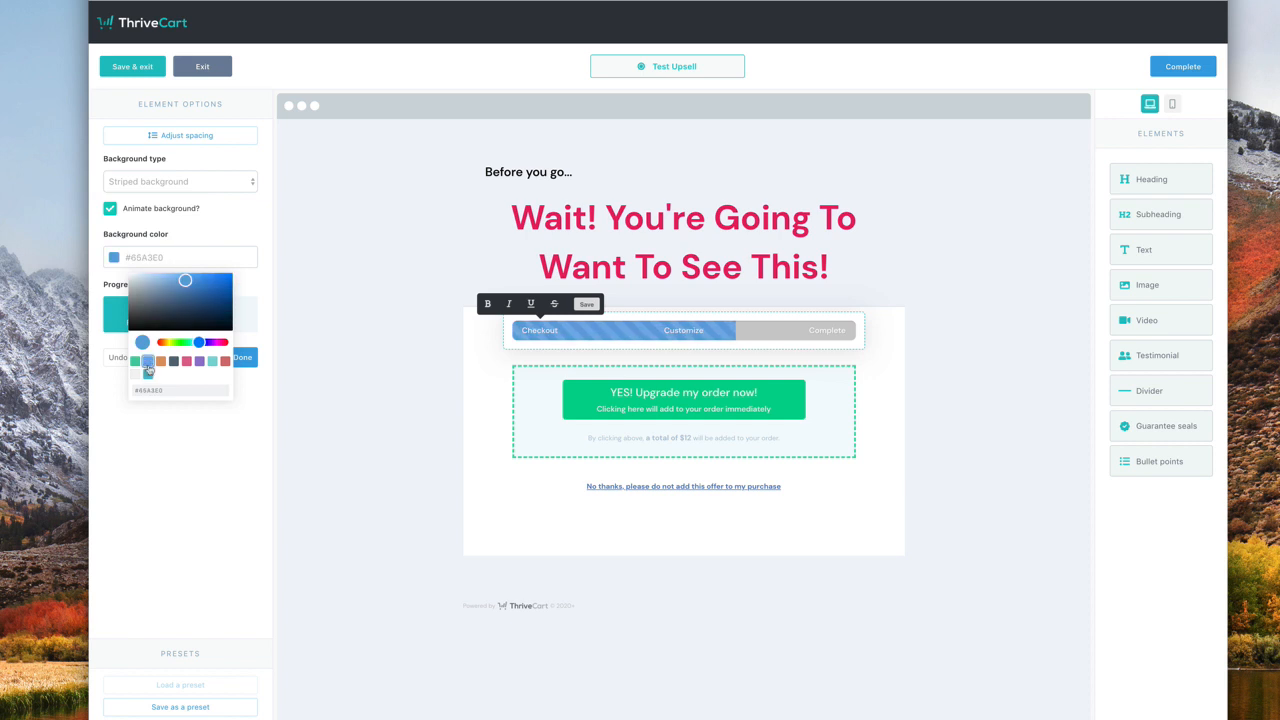
pyautogui.click(191, 505)
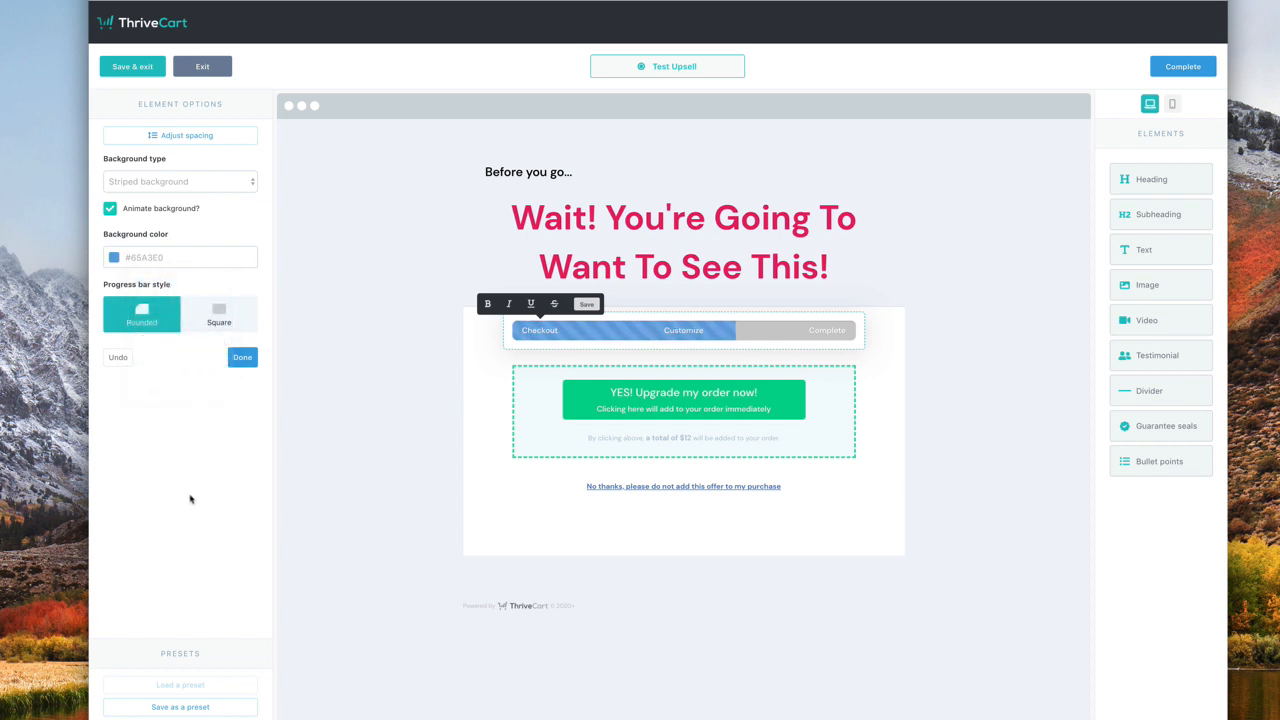
pyautogui.click(1172, 104)
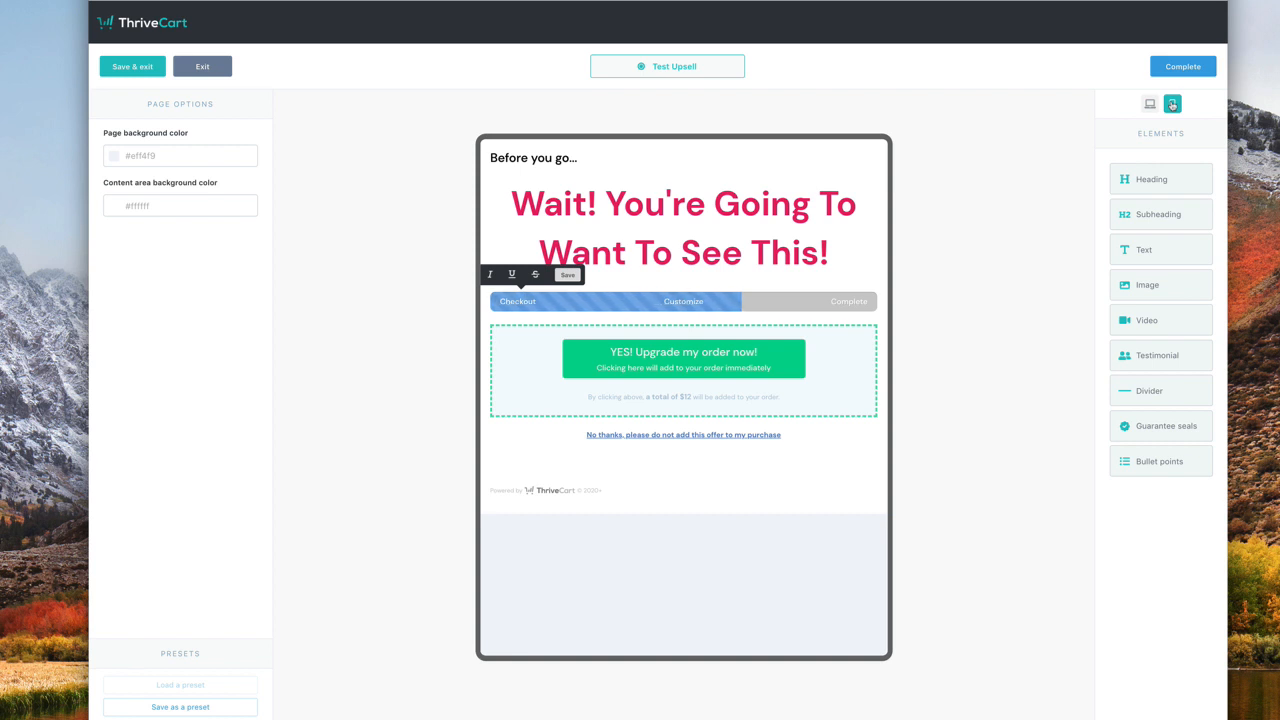